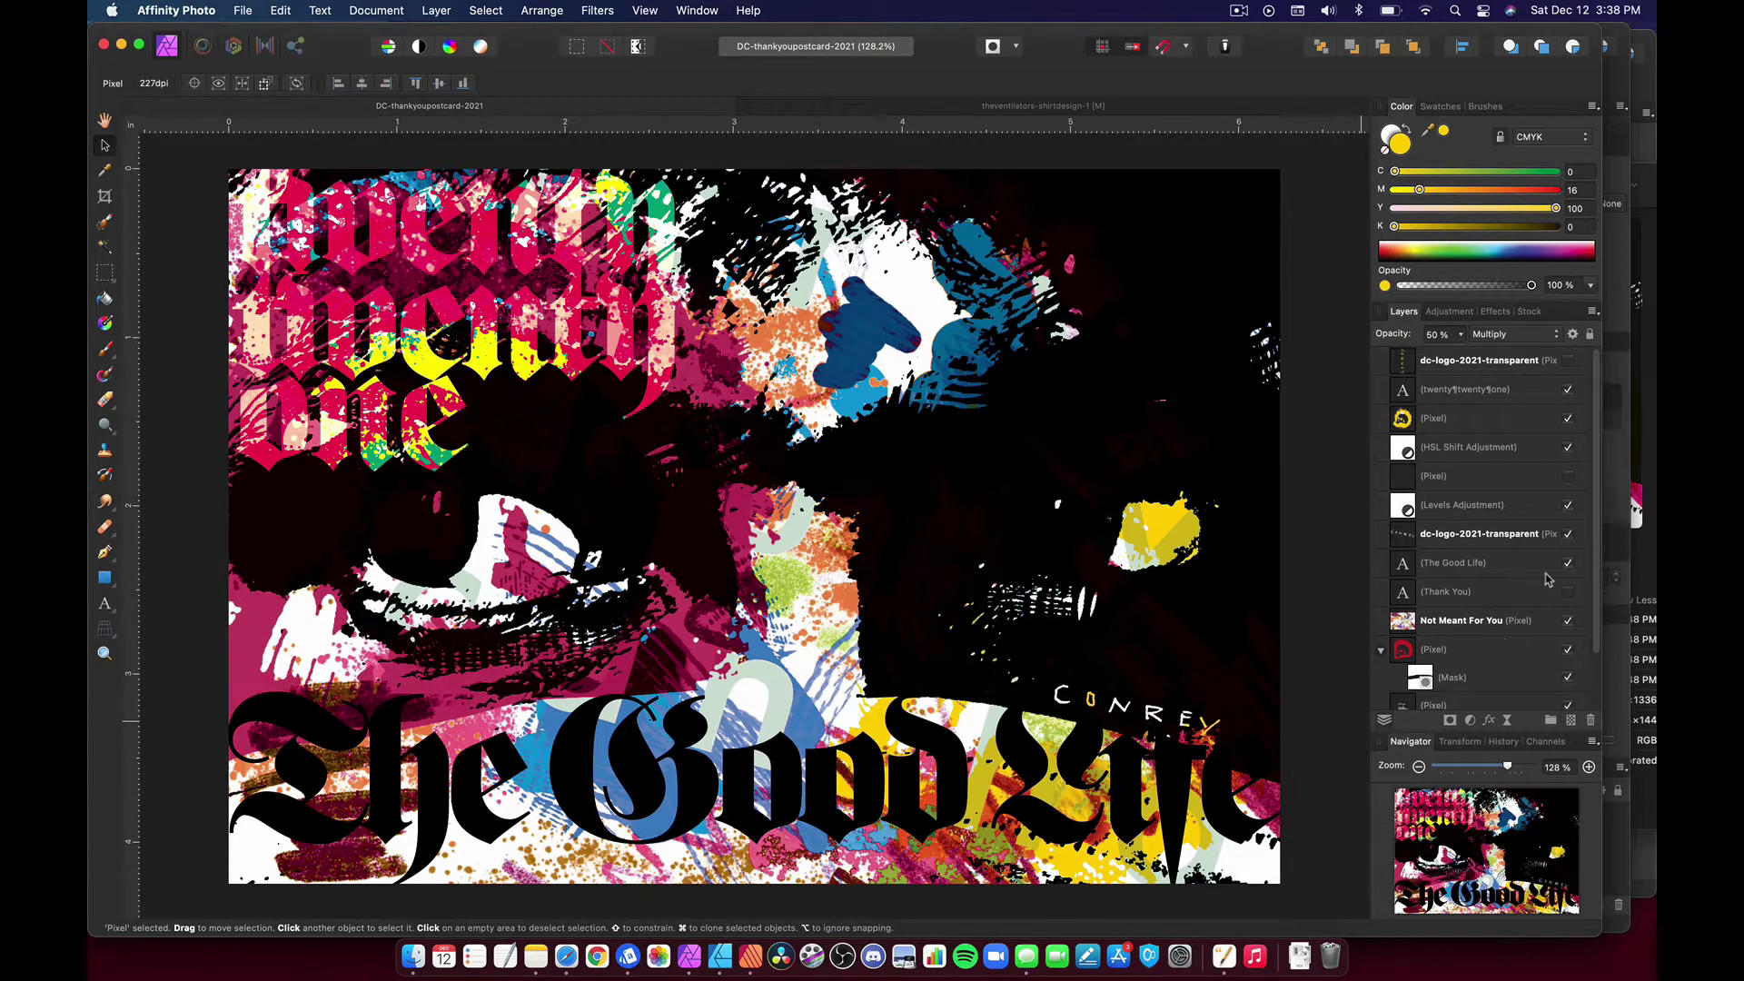
Compare the Thank You and The Good Life titles, leaving only The Good Life visible
click(1567, 591)
click(1568, 564)
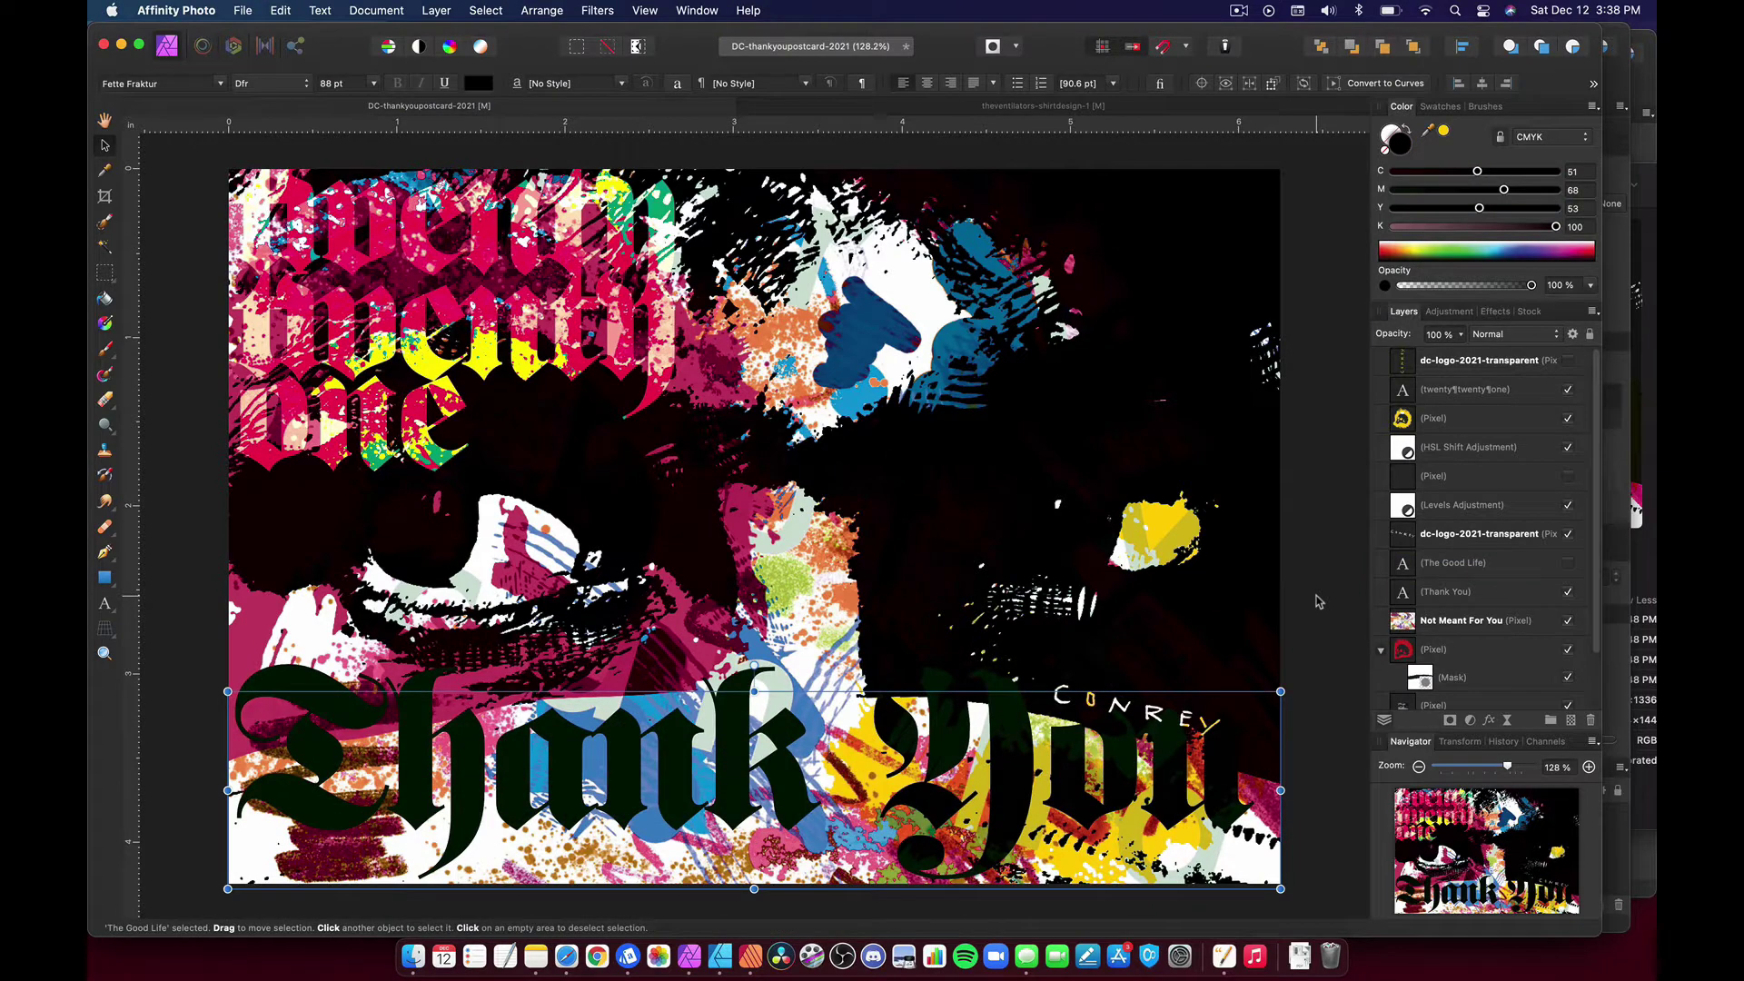
click(1319, 602)
click(1568, 563)
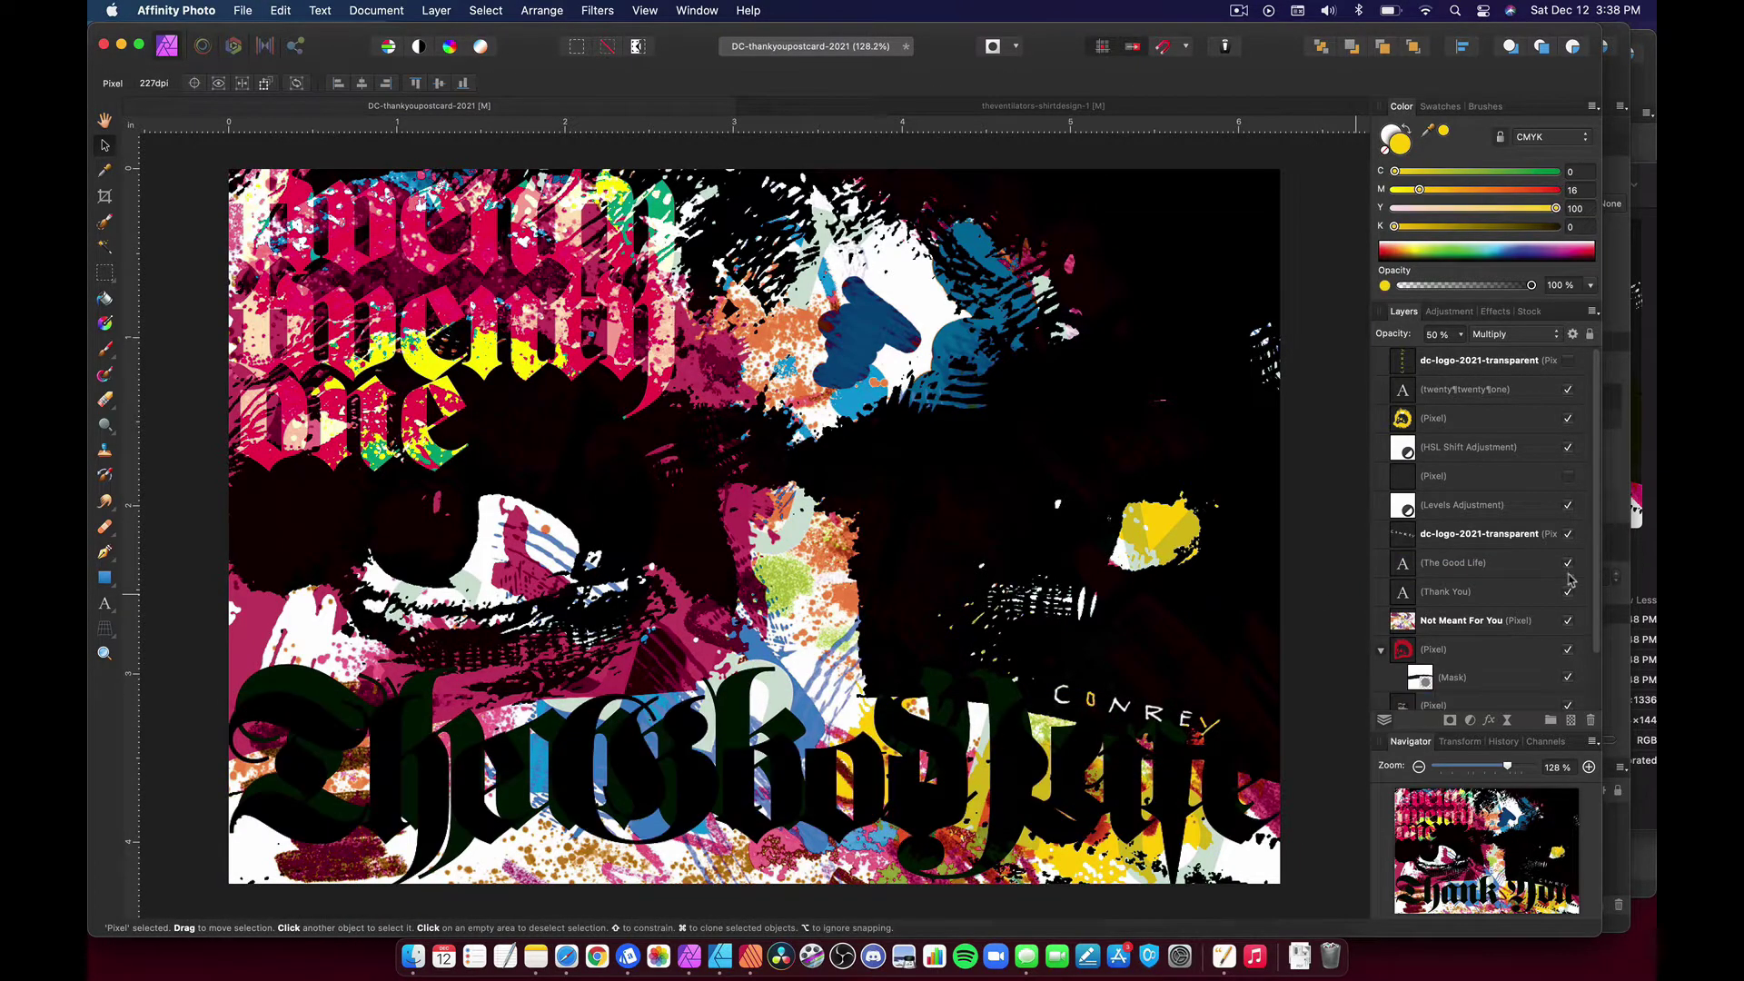
click(1567, 592)
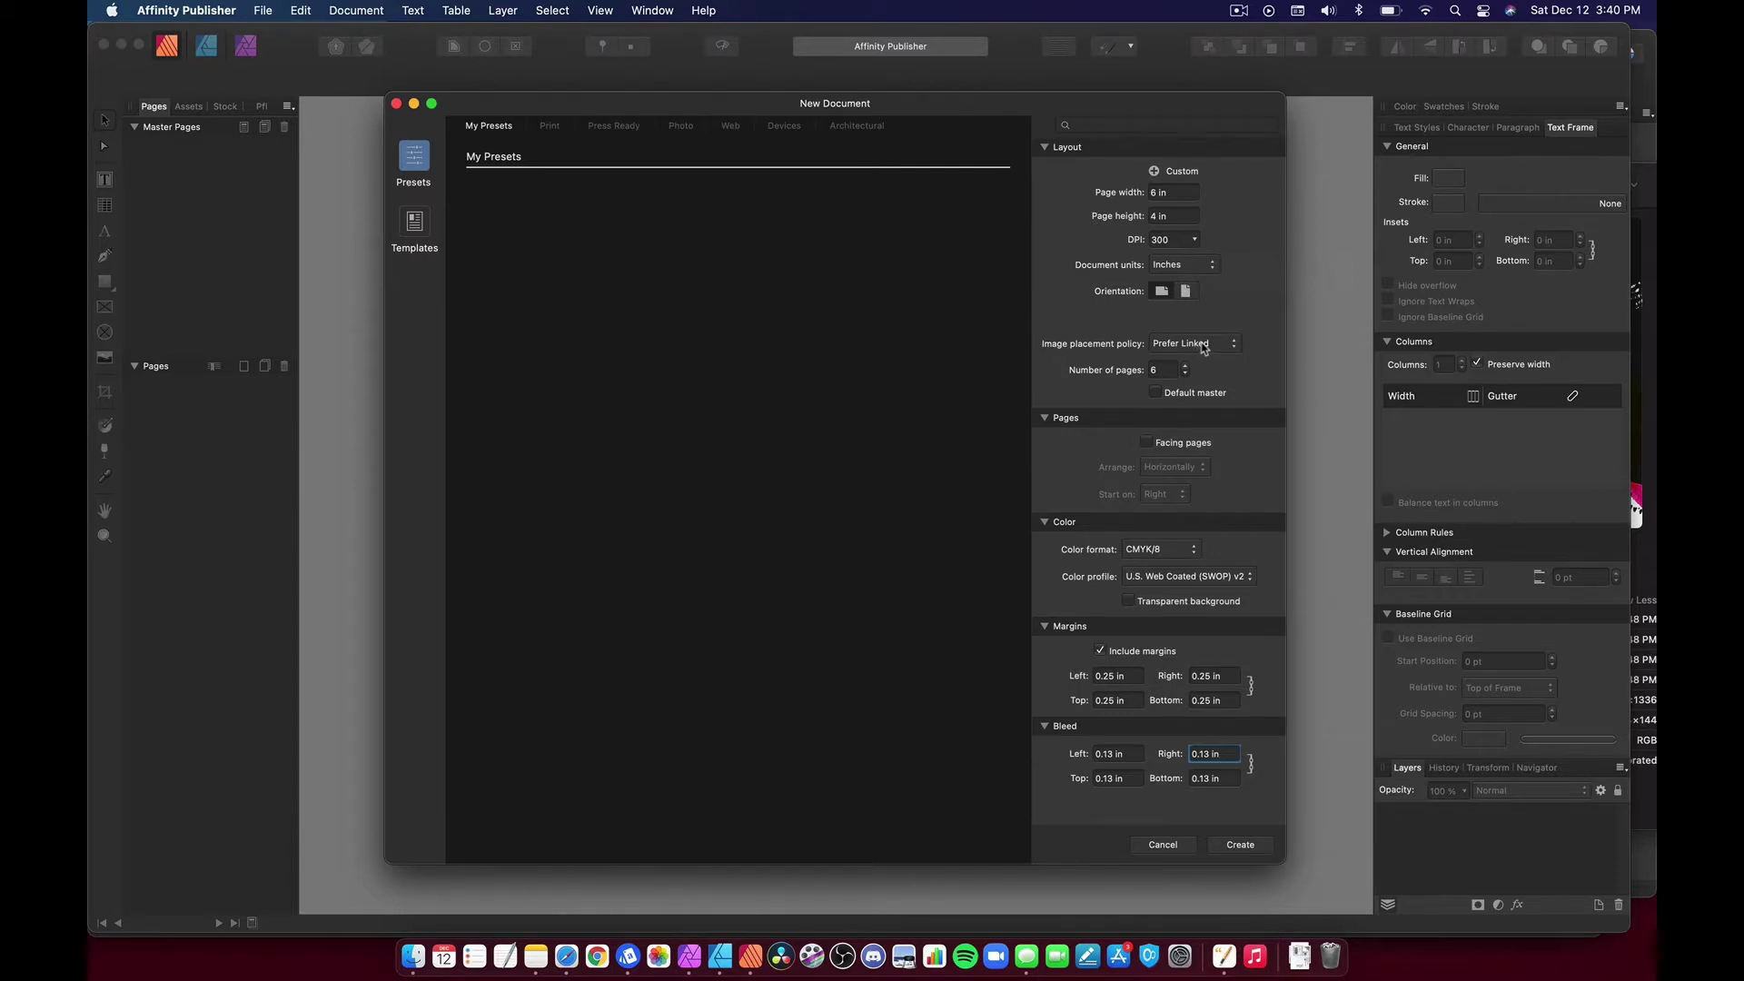
Try embedded image placement, then return the placement policy to Prefer Linked
click(1201, 347)
click(1200, 363)
click(1193, 343)
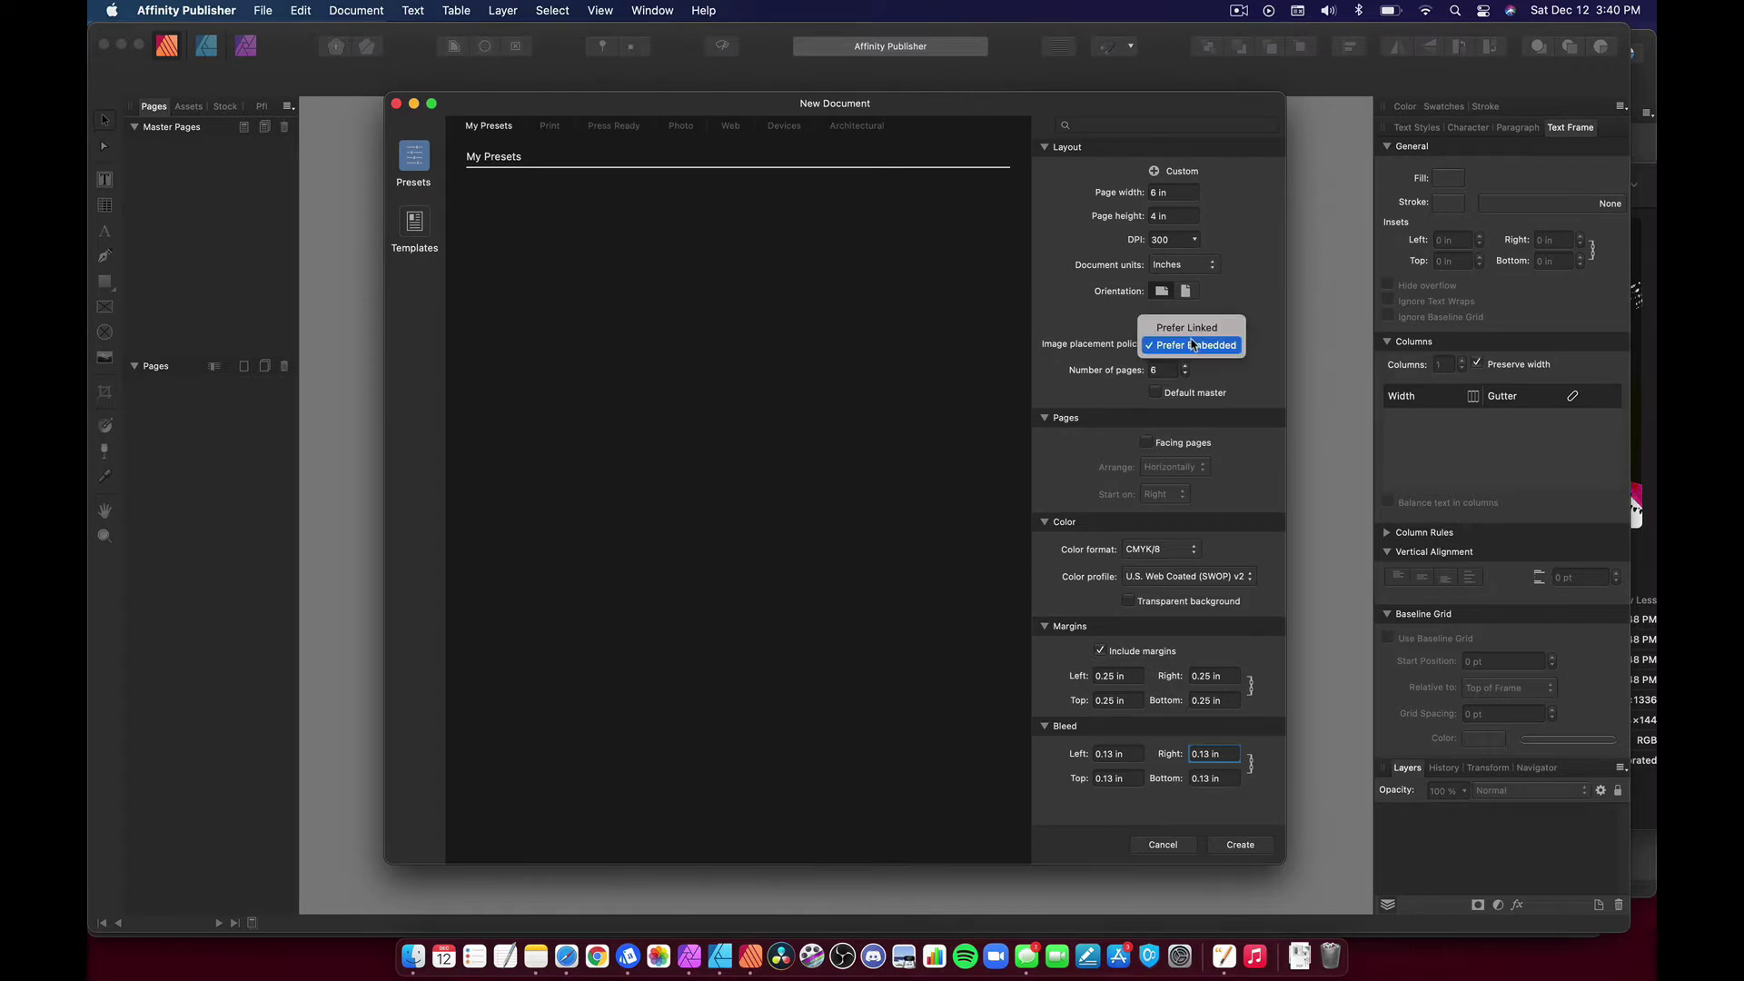
click(1172, 325)
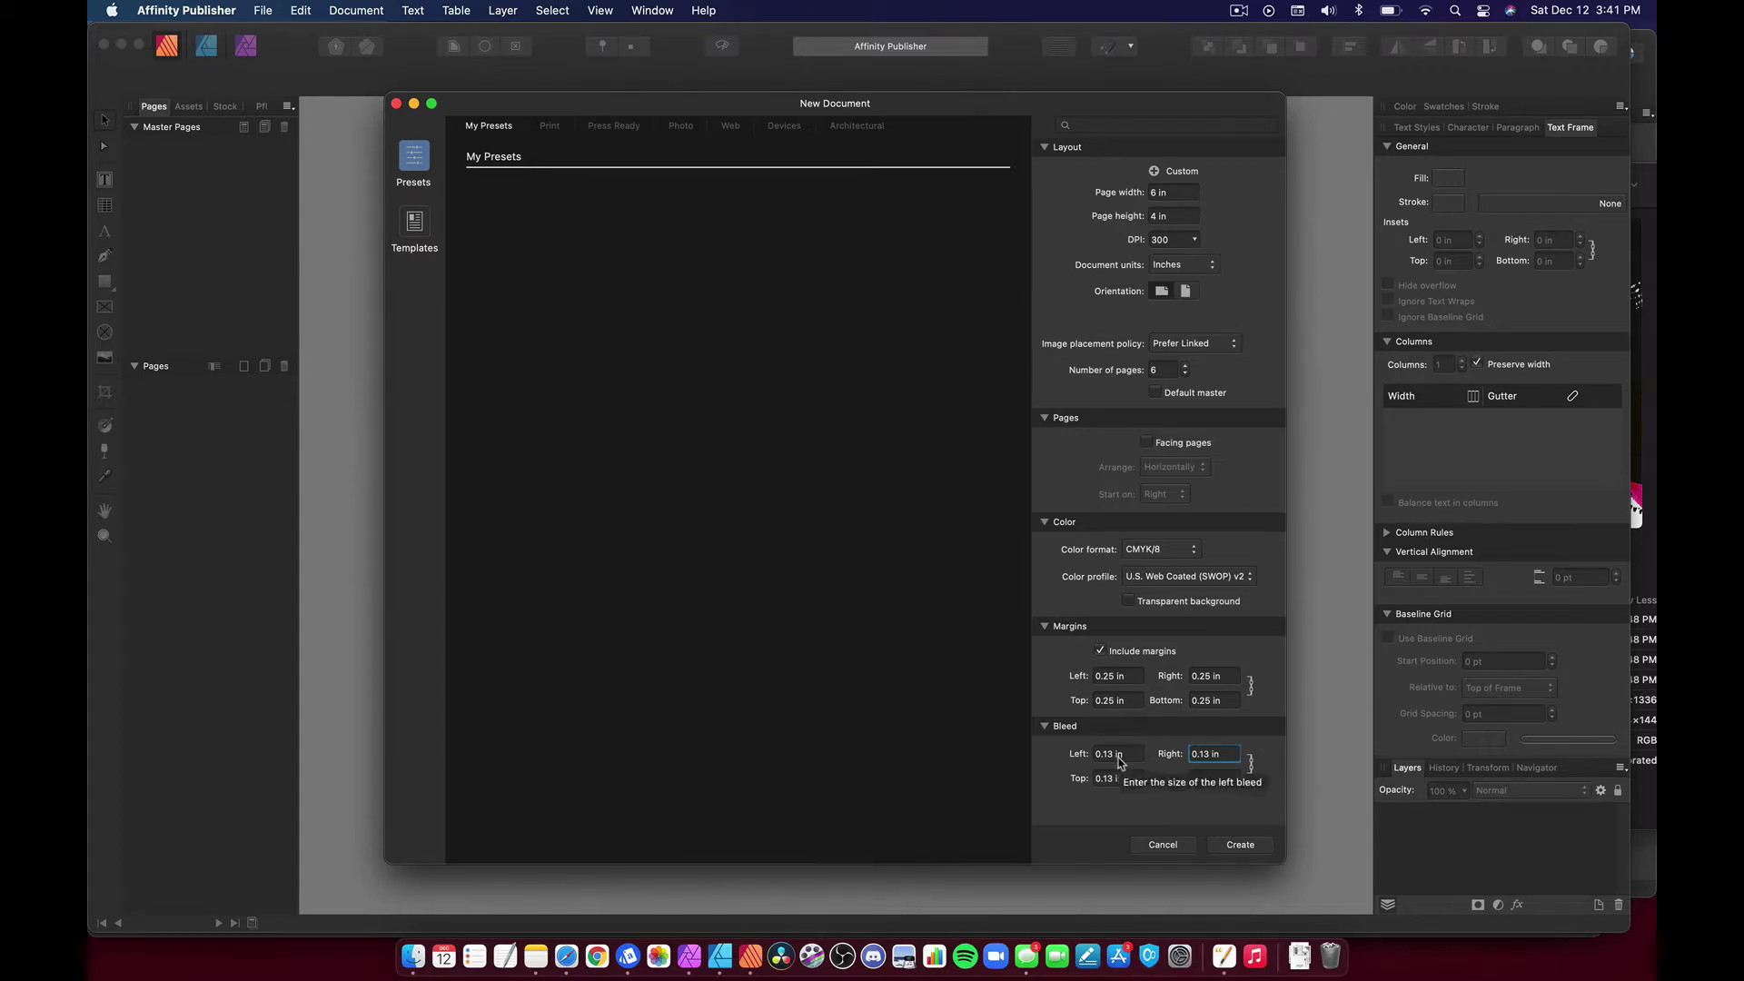
Set the bleed to 0.125 in on all sides and create the document
click(1117, 757)
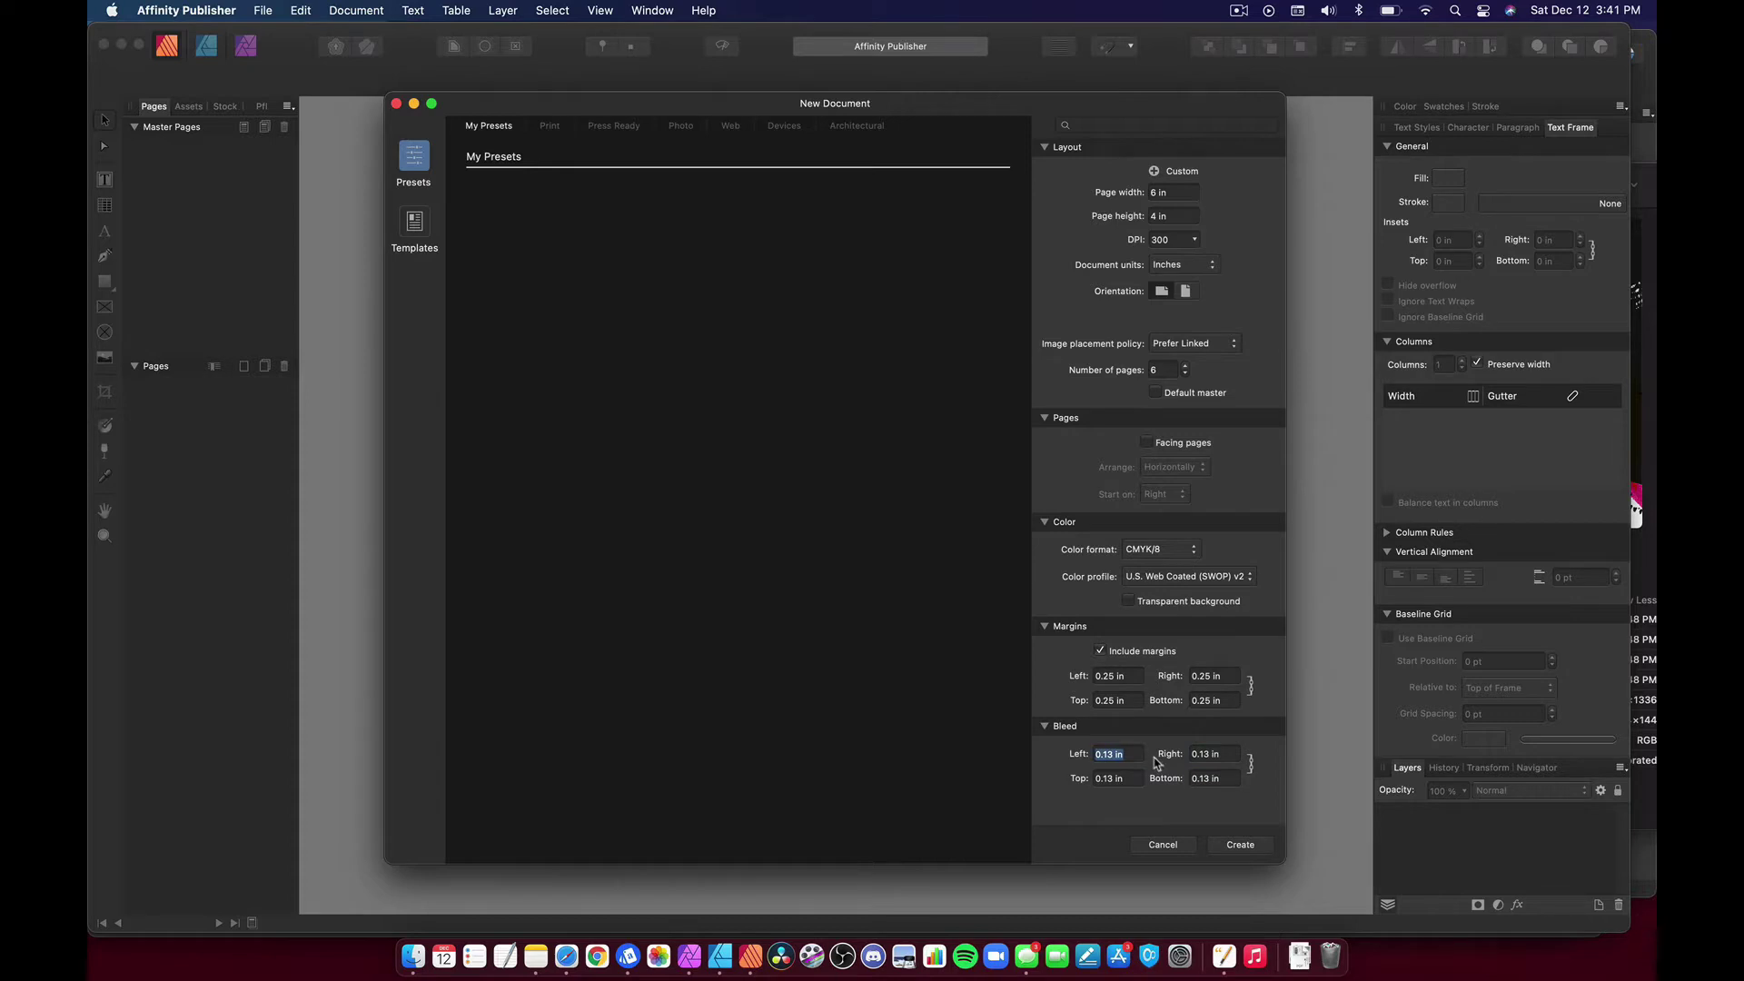
text(.125)
key(Tab)
key(Tab)
click(1241, 844)
Add a new master page named DC2021-Postcard
right_click(187, 168)
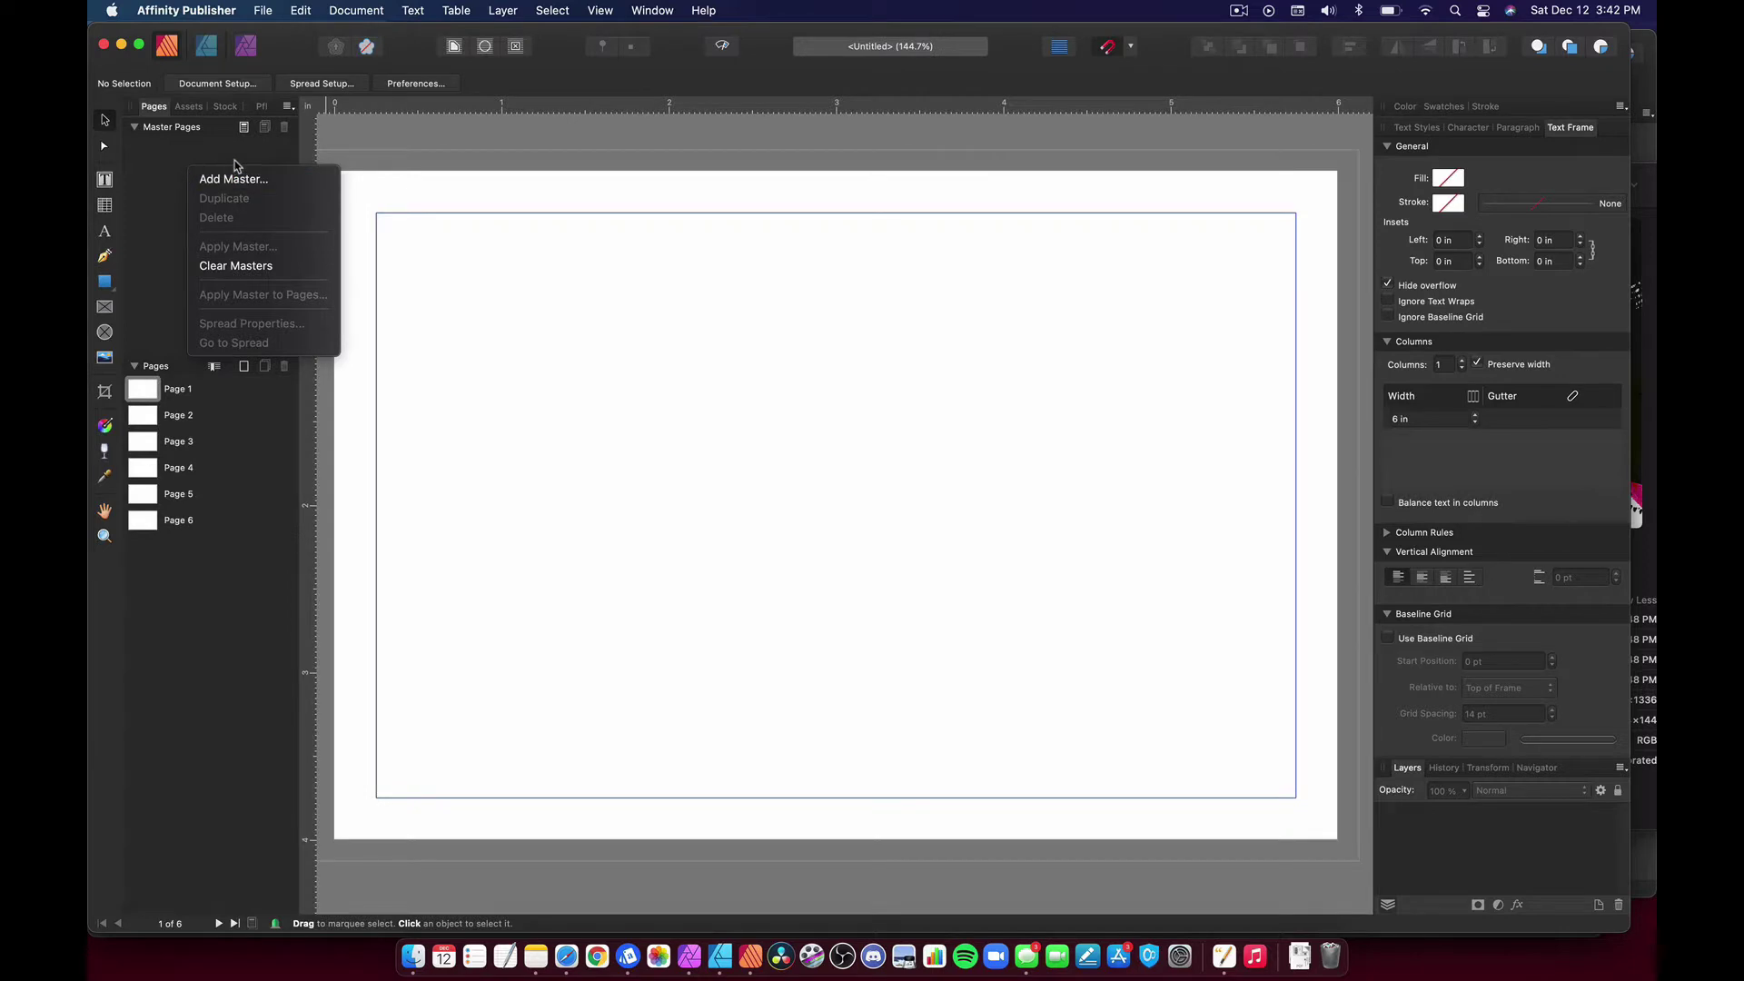
click(200, 152)
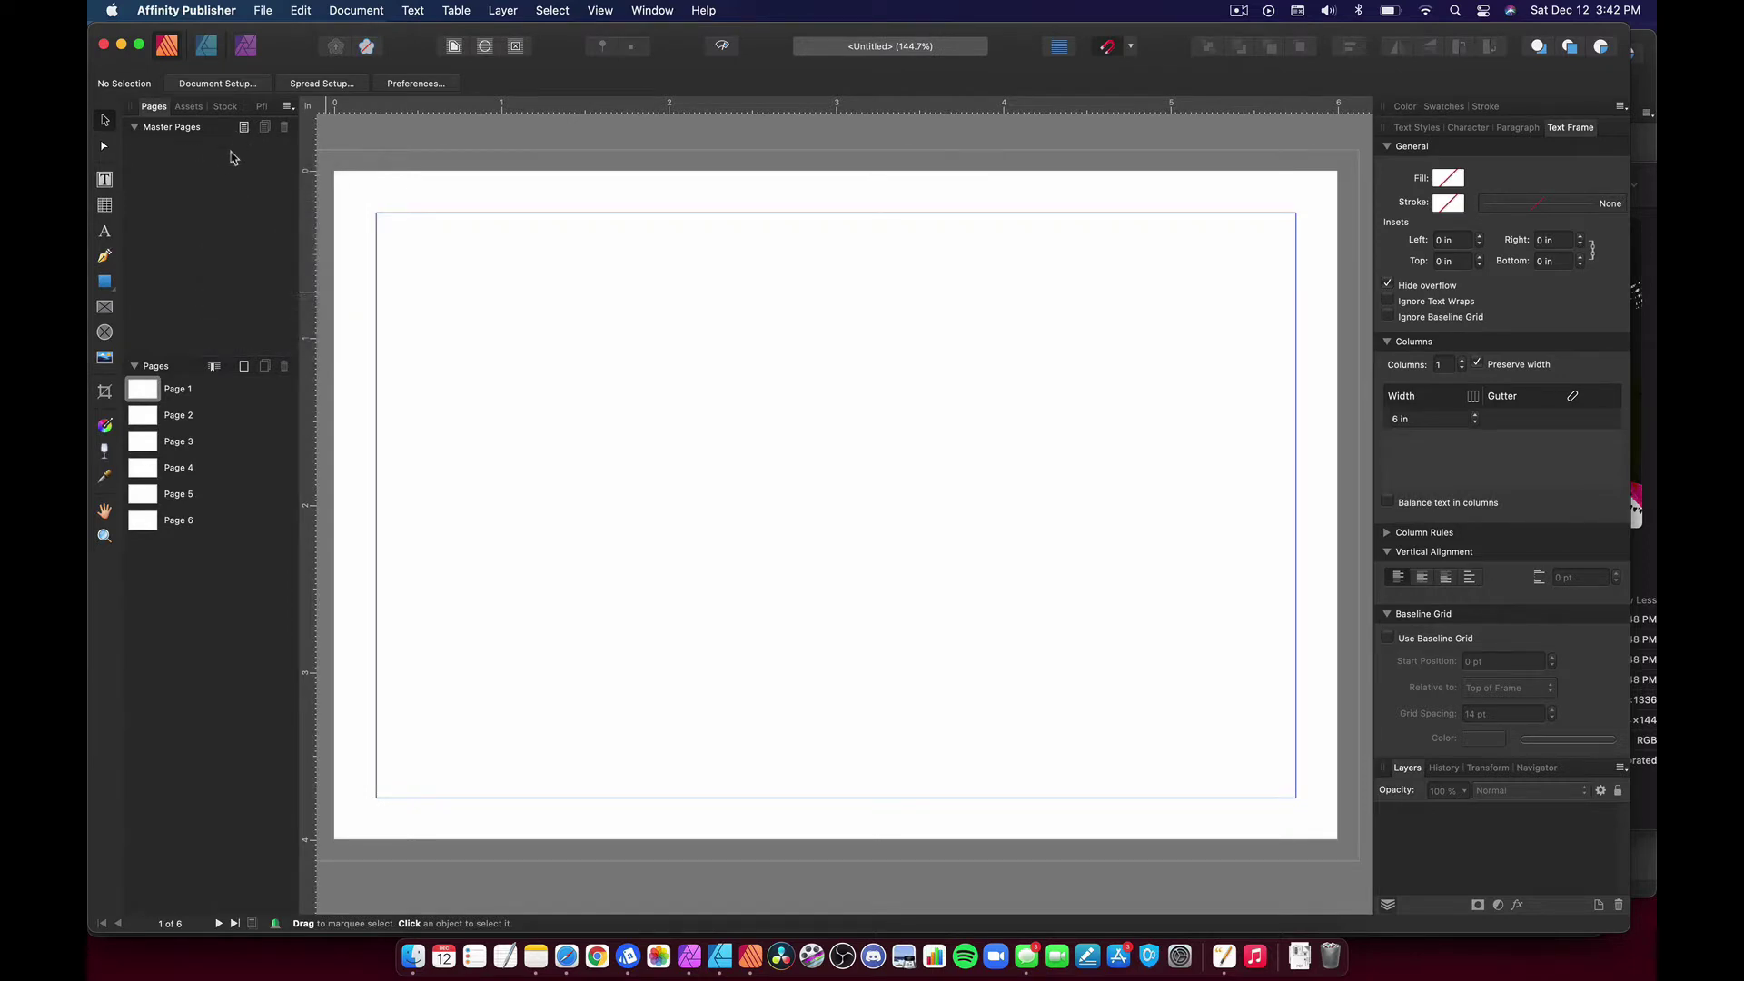
right_click(230, 164)
click(271, 176)
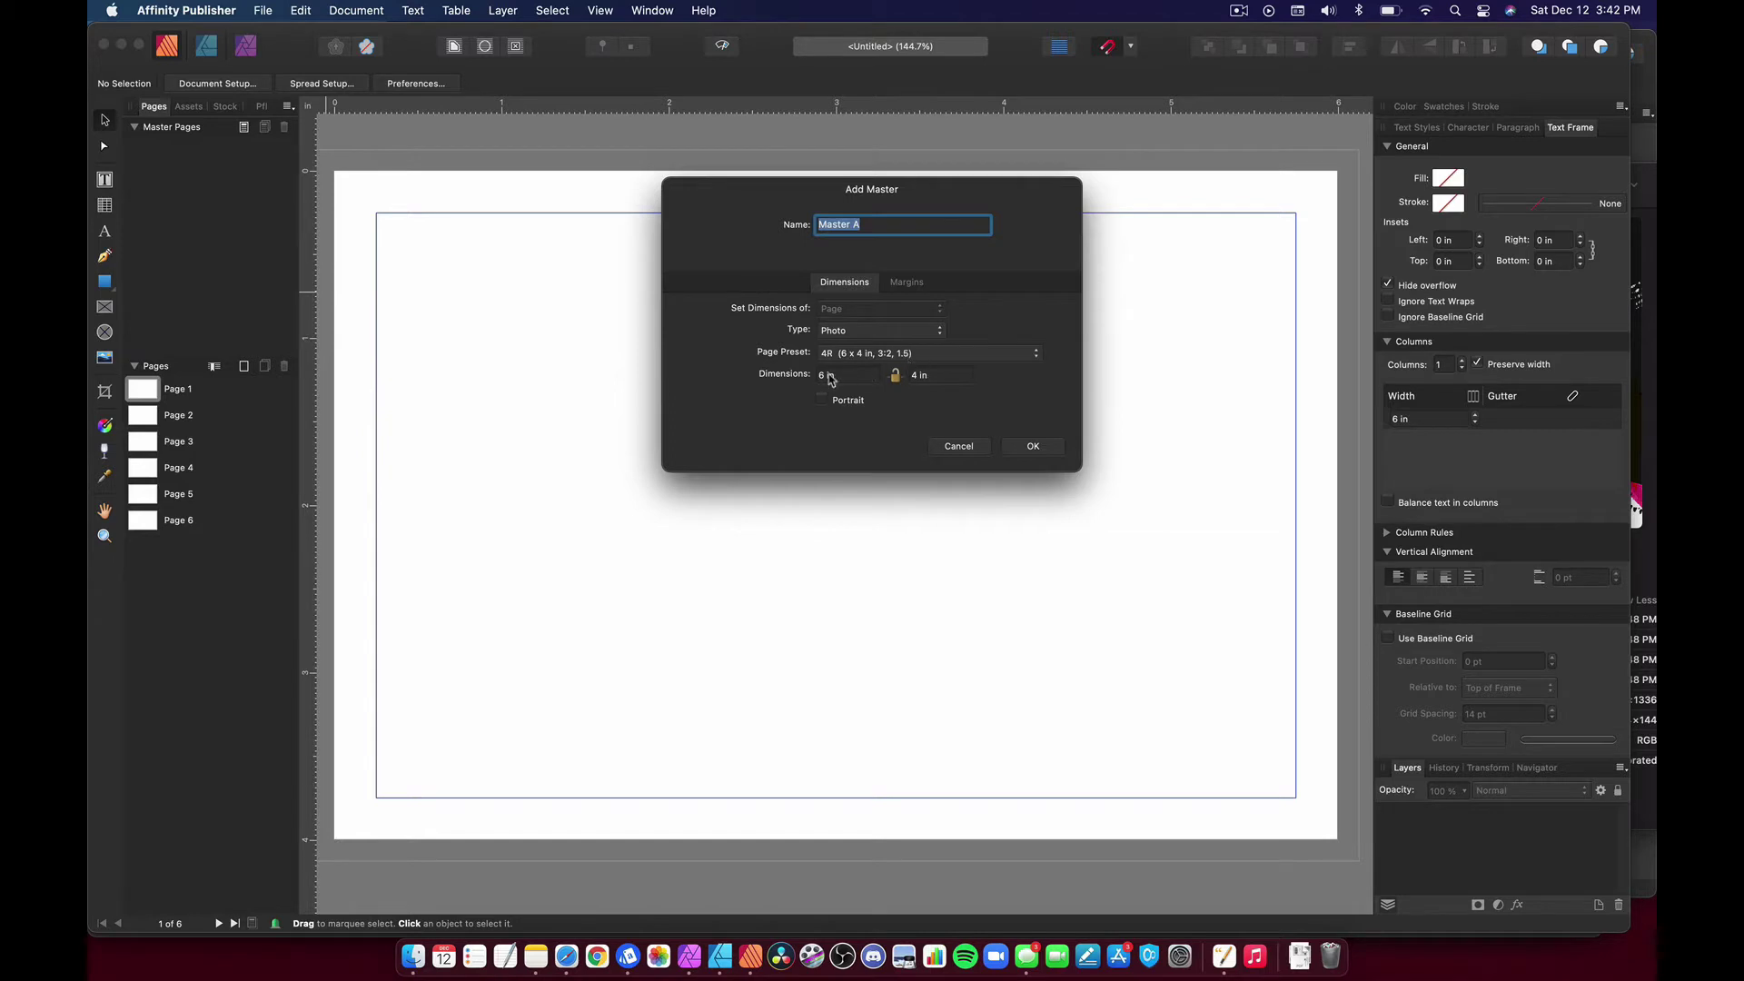
click(905, 283)
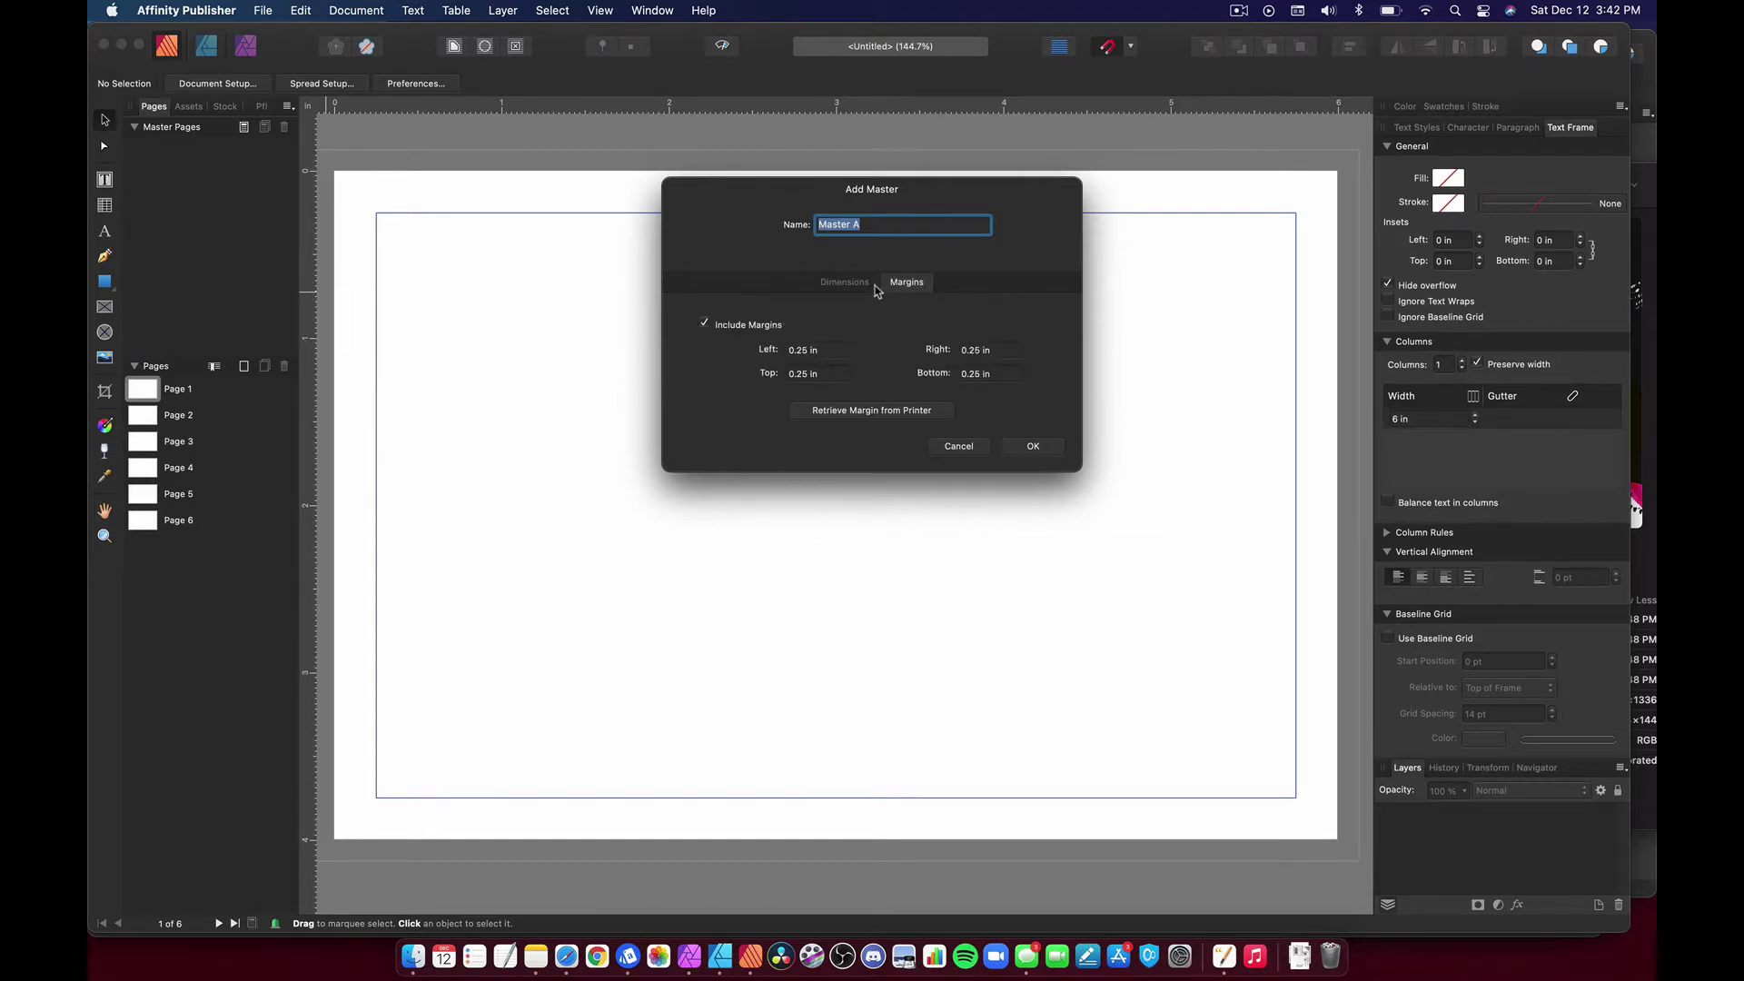
text(DC2021-Postcard)
key(Return)
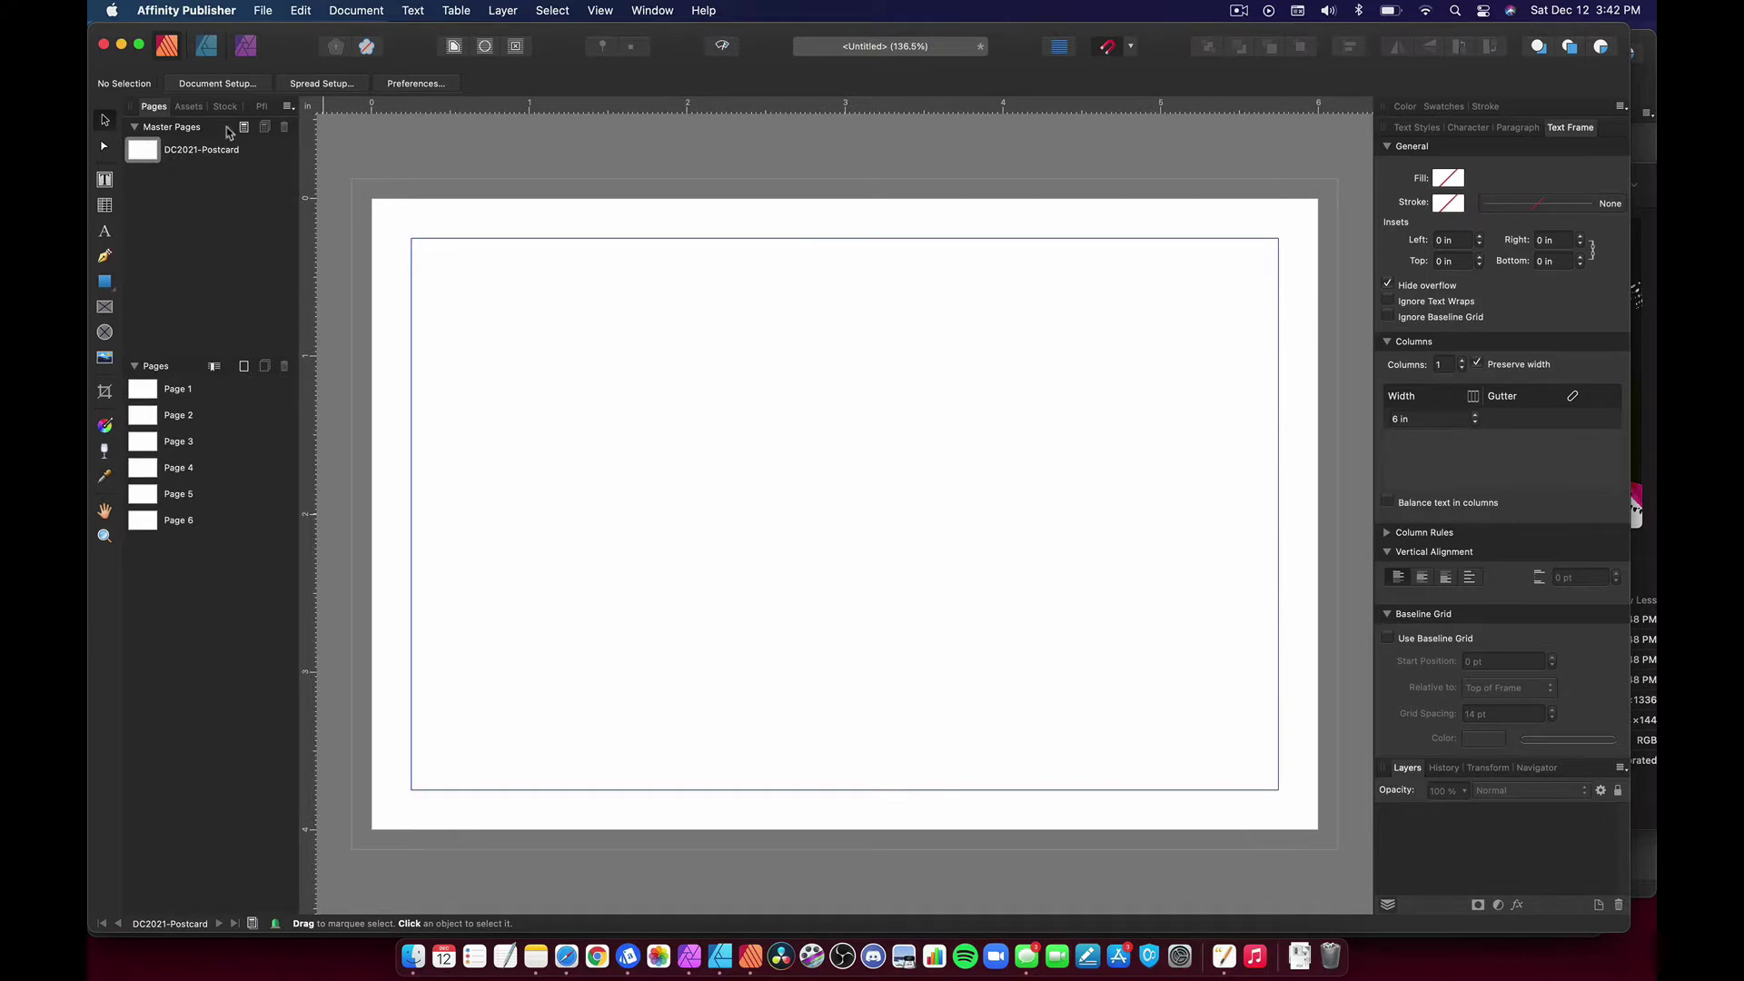
Duplicate the DC2021-Postcard master and open Spread Properties for the copy
right_click(187, 152)
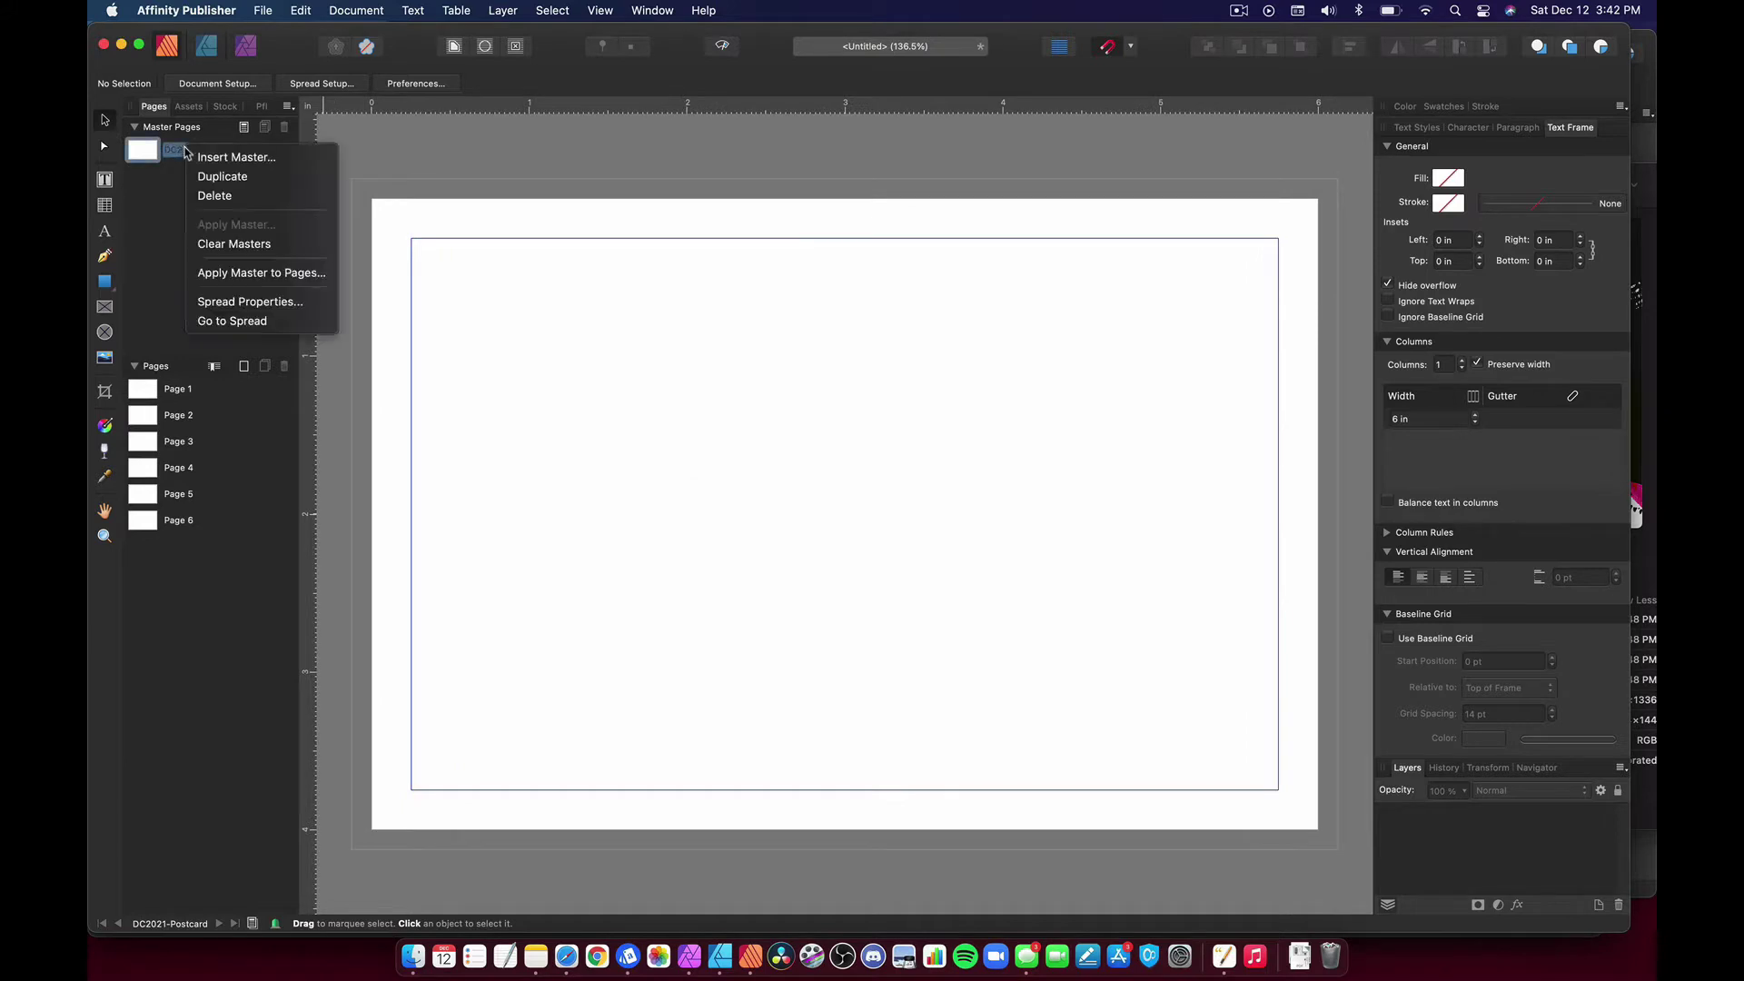
click(241, 179)
right_click(154, 175)
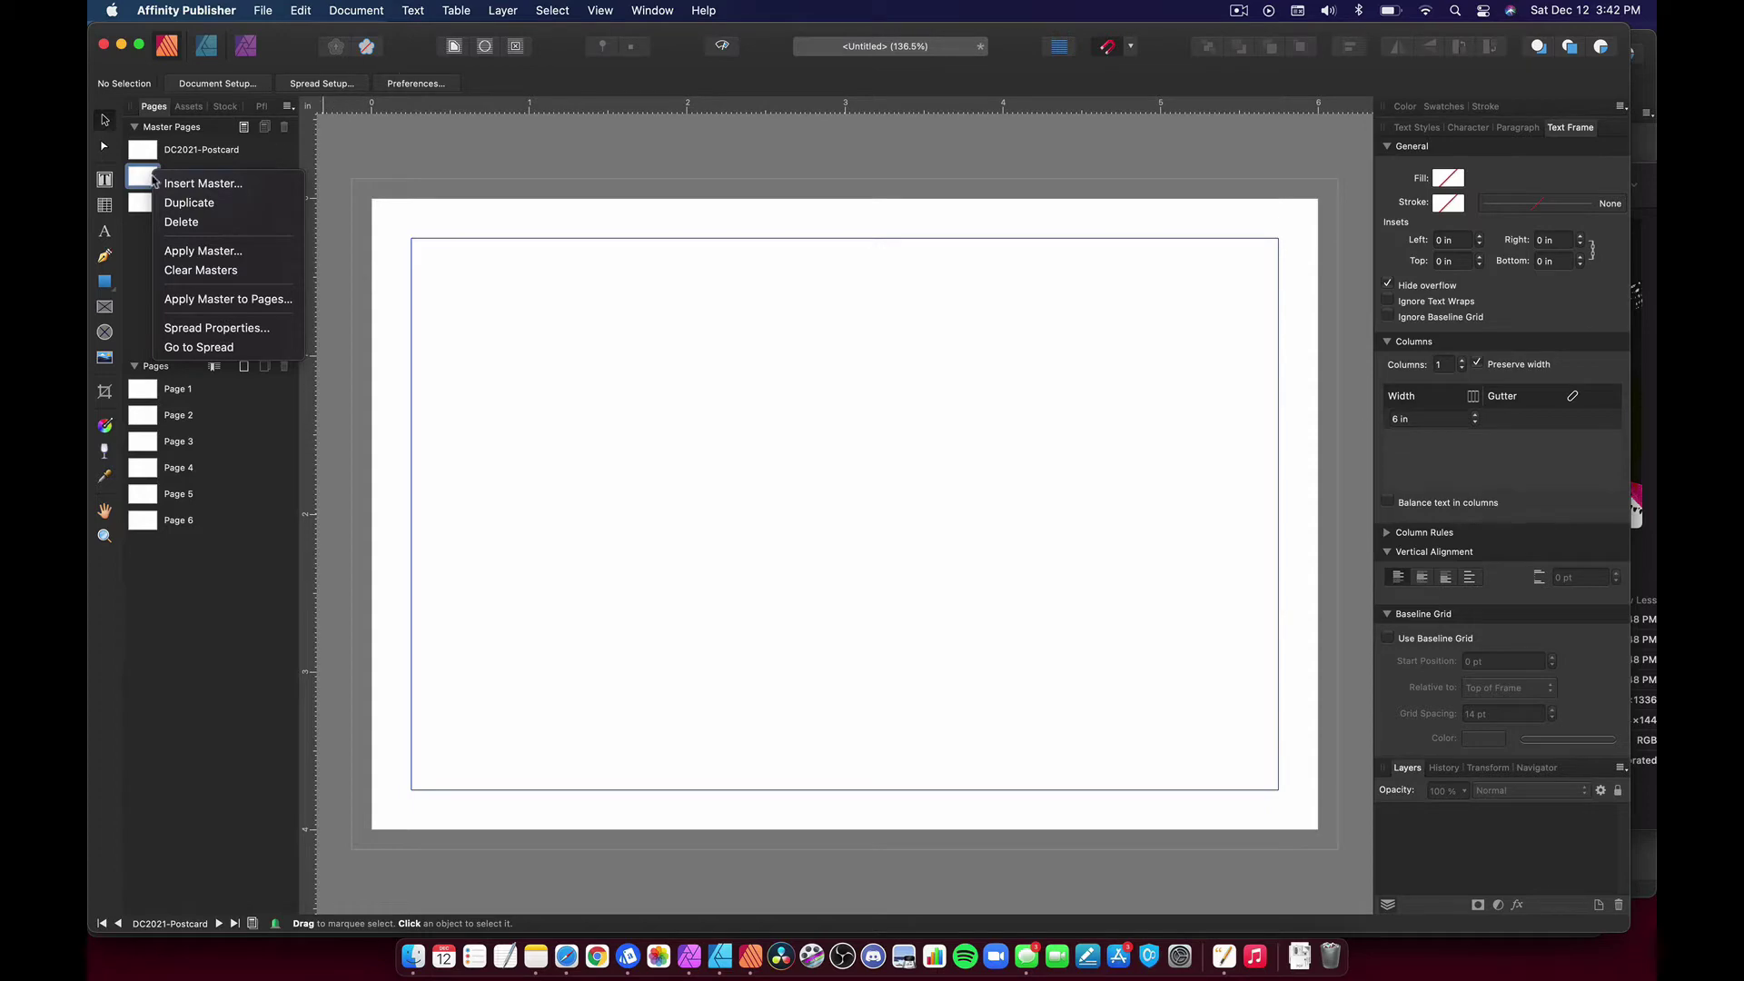
click(216, 328)
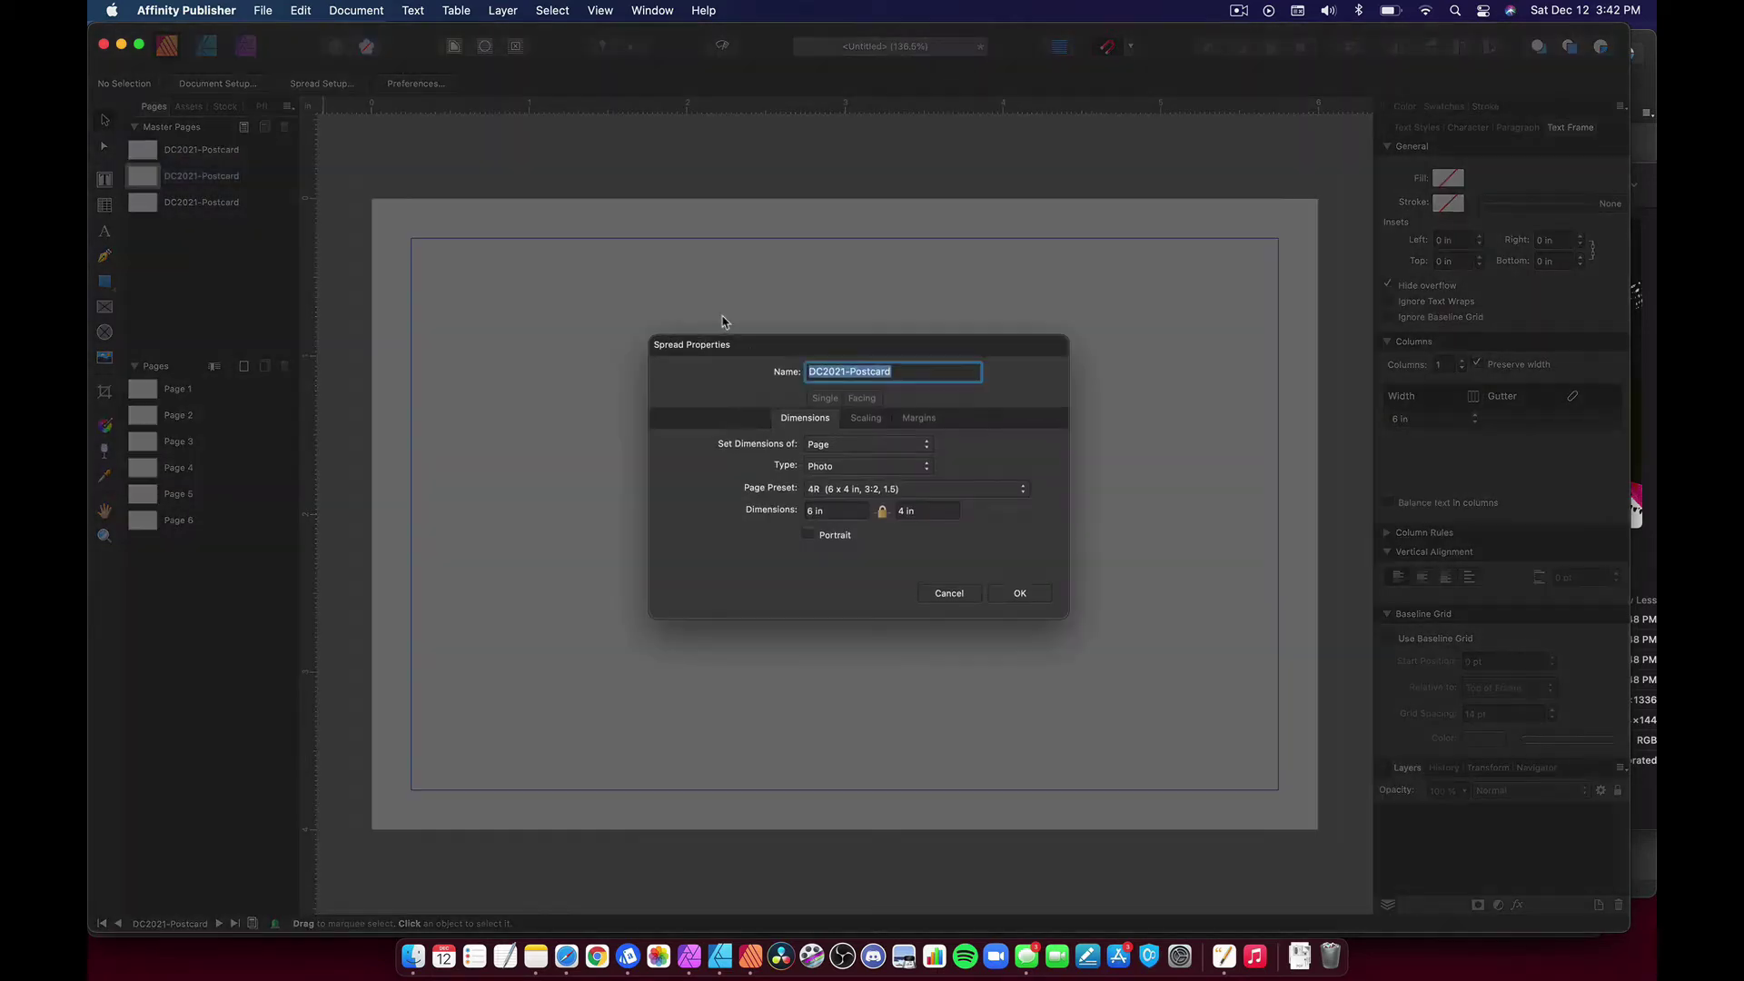
Rename the copied master DC2021-Bizcard with a 3.5 in width and 2 in height
double_click(876, 372)
text(Bizcard)
click(846, 514)
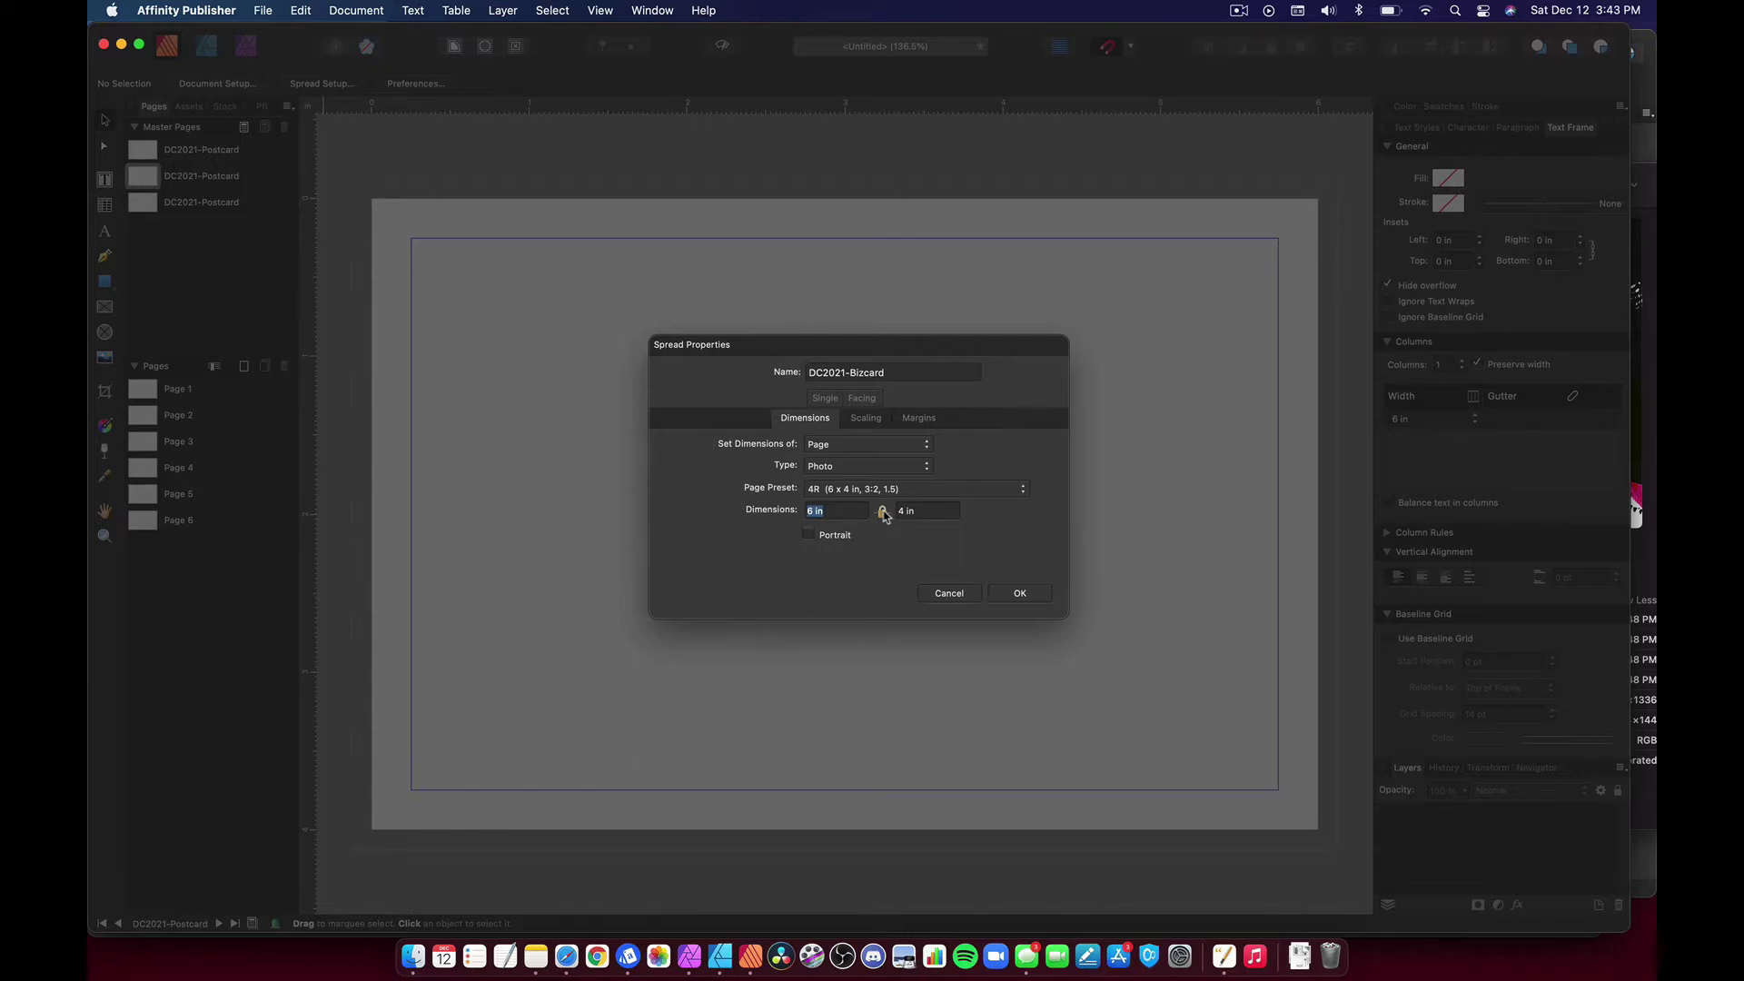
click(830, 510)
text(3.5)
key(Tab)
text(2)
click(1017, 595)
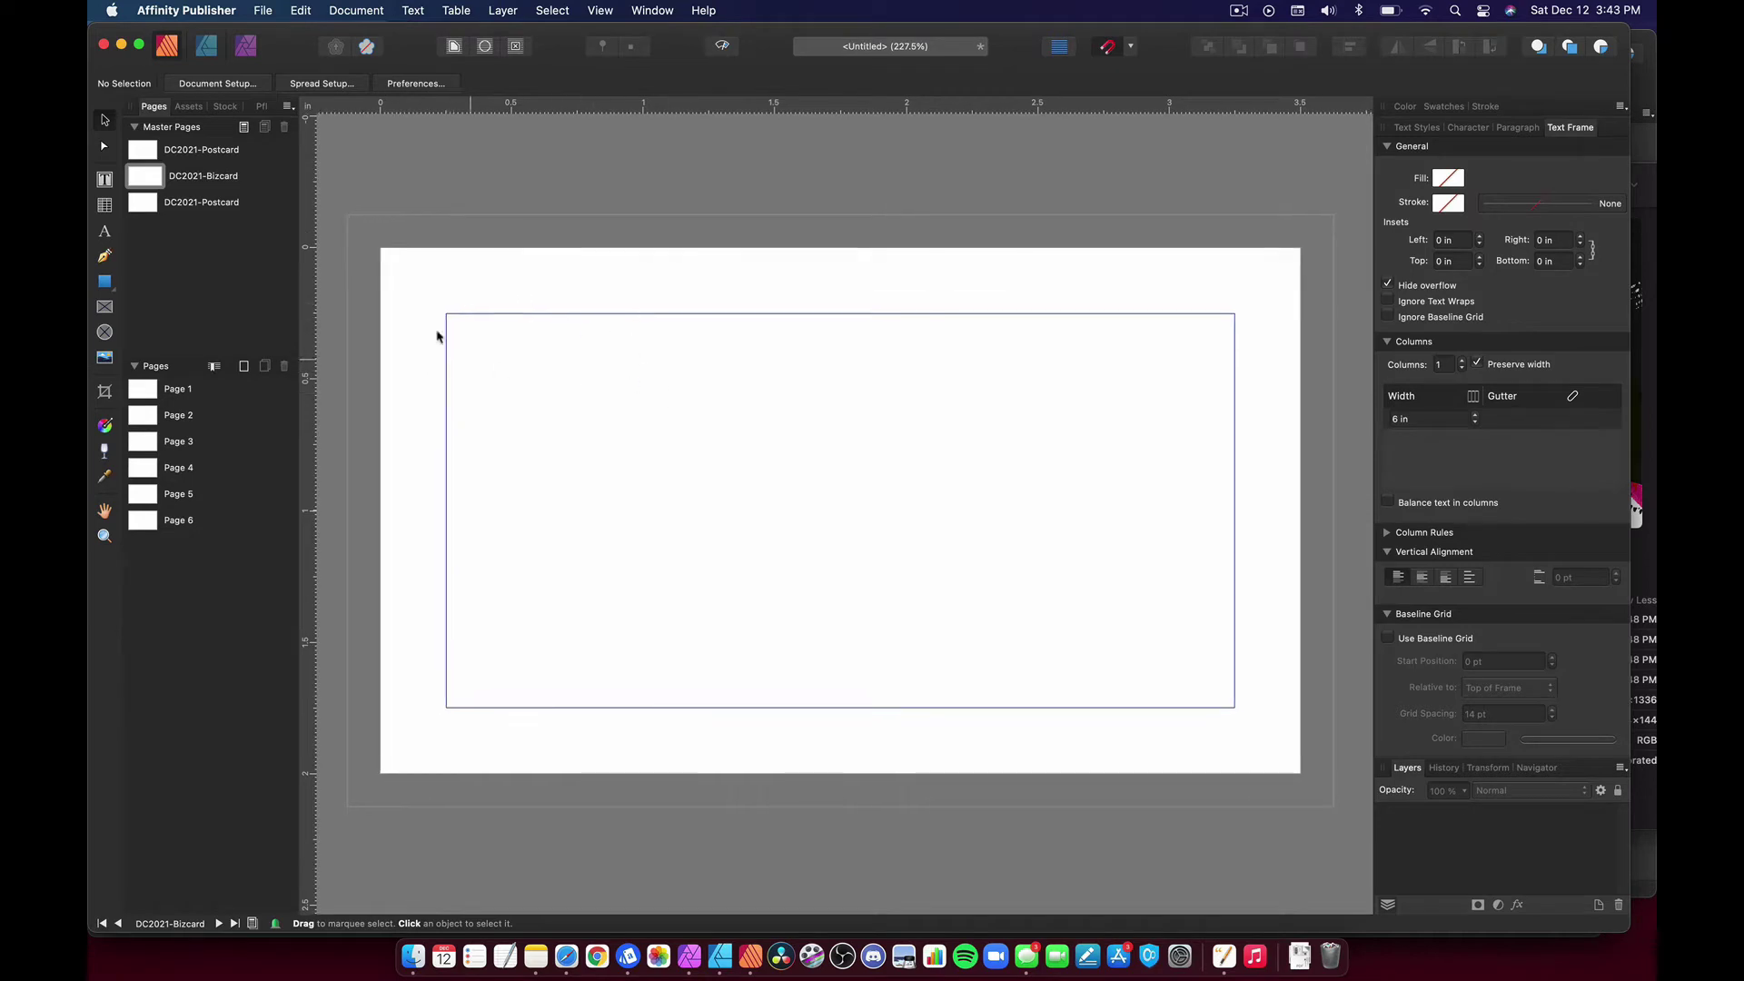
scroll(467, 376, down, 3)
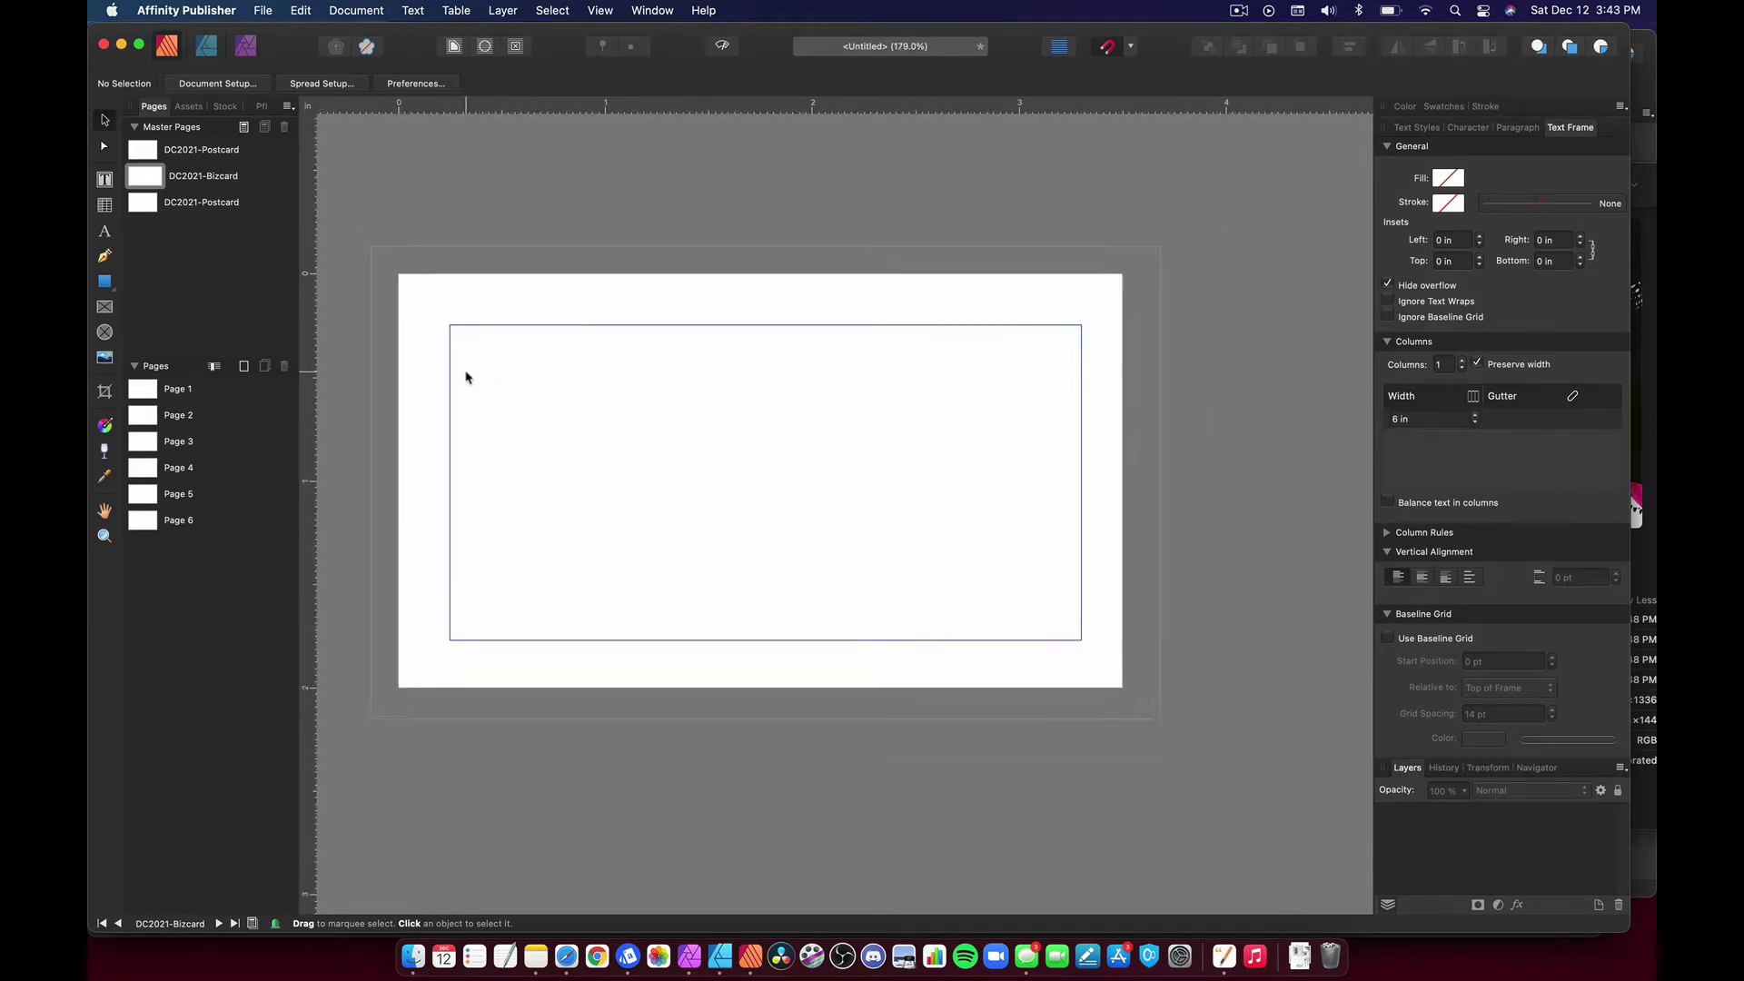
scroll(467, 376, up, 3)
Open the third master's spread properties and rename it DC2021-Hangtag
right_click(150, 207)
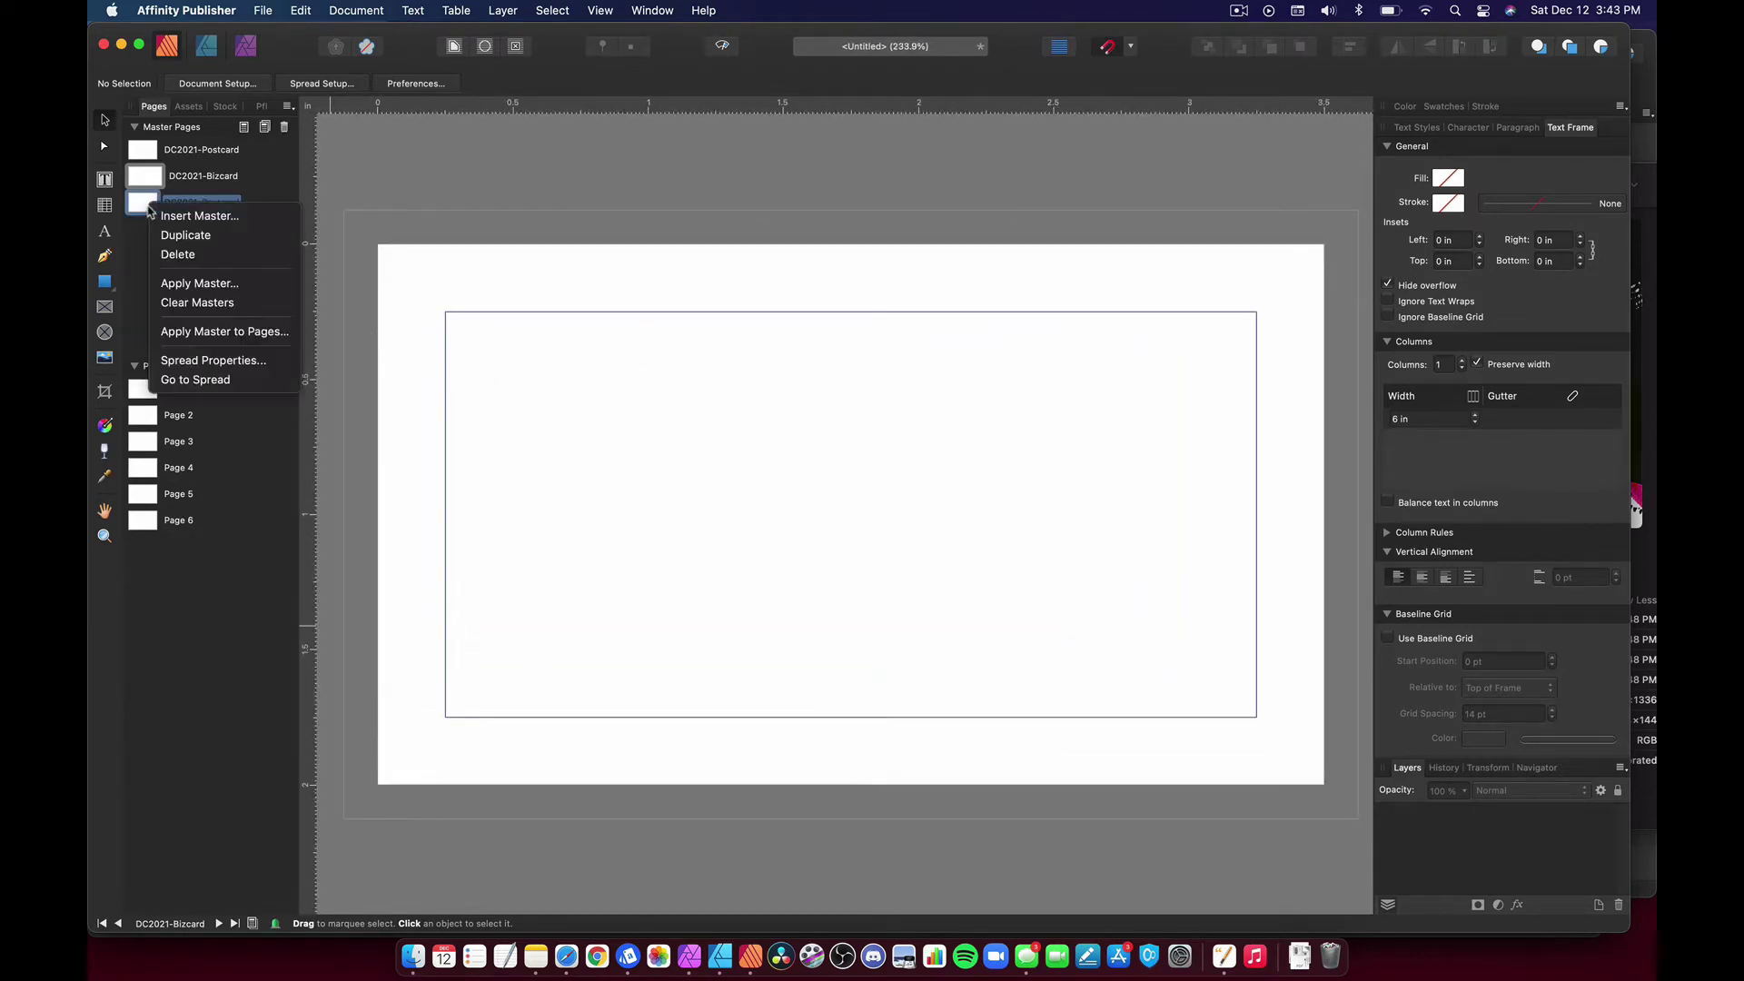
click(193, 361)
key(Right)
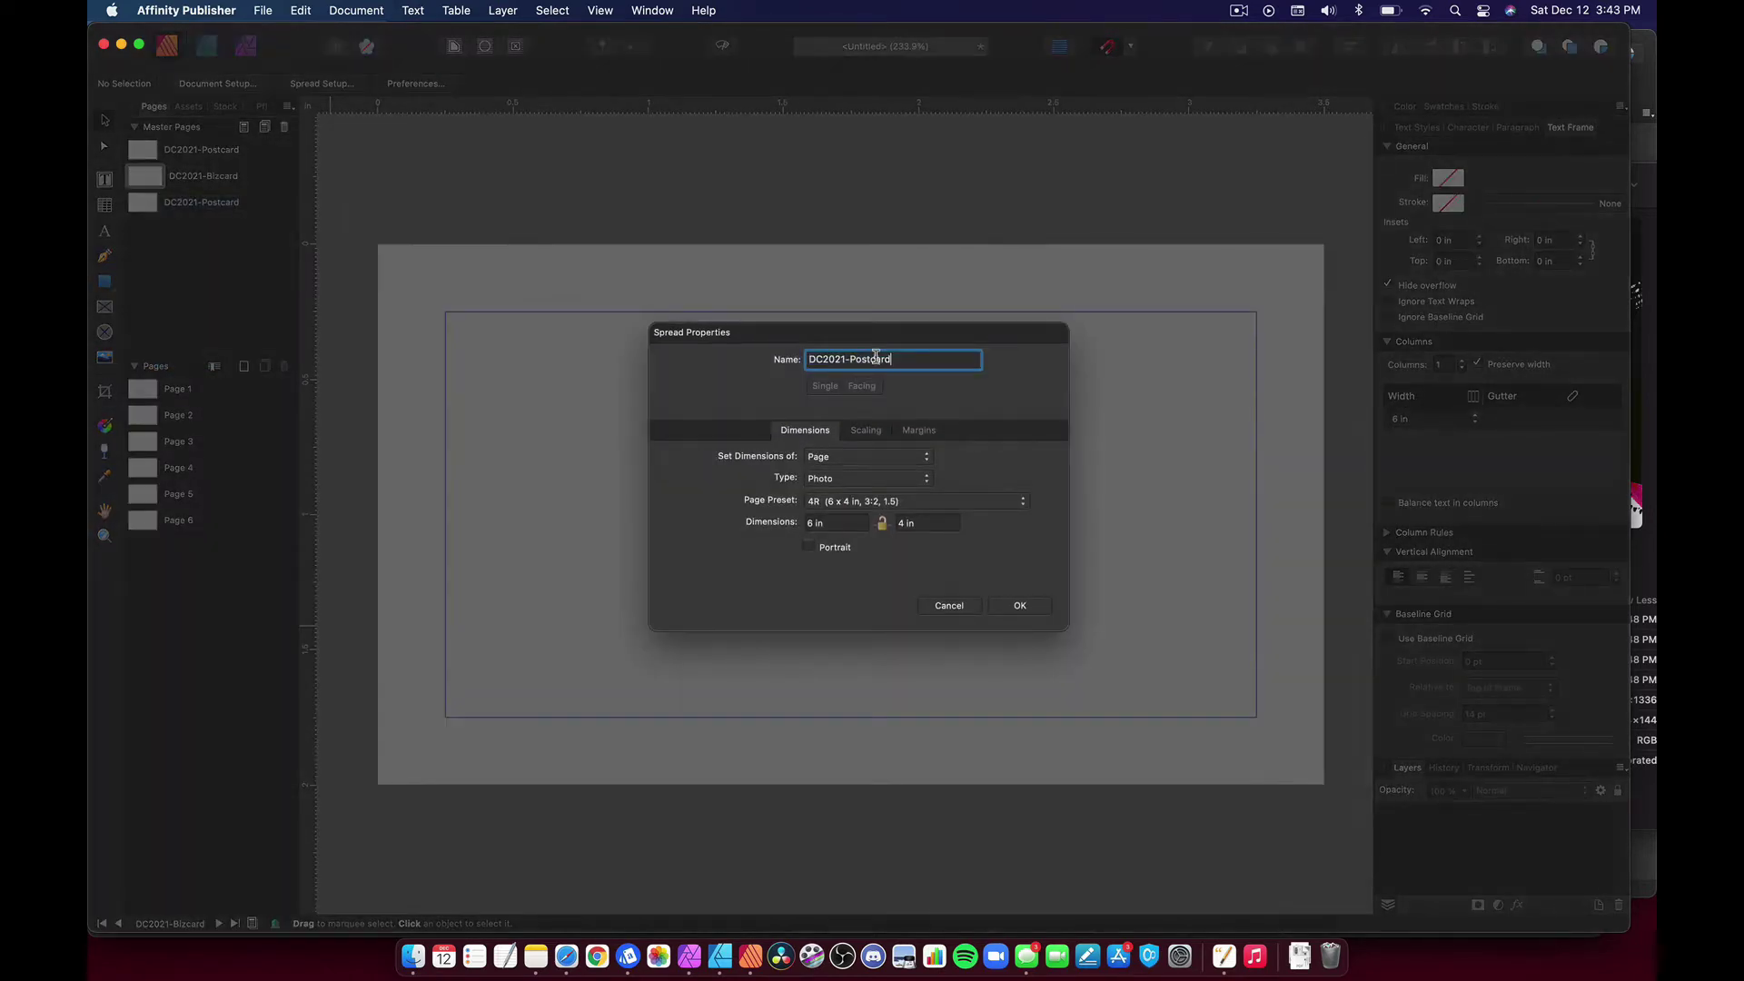
double_click(875, 358)
text(Hangtag)
Give the DC2021-Hangtag master a 3.5 in width, making it 3.5 × 4 in portrait
click(863, 509)
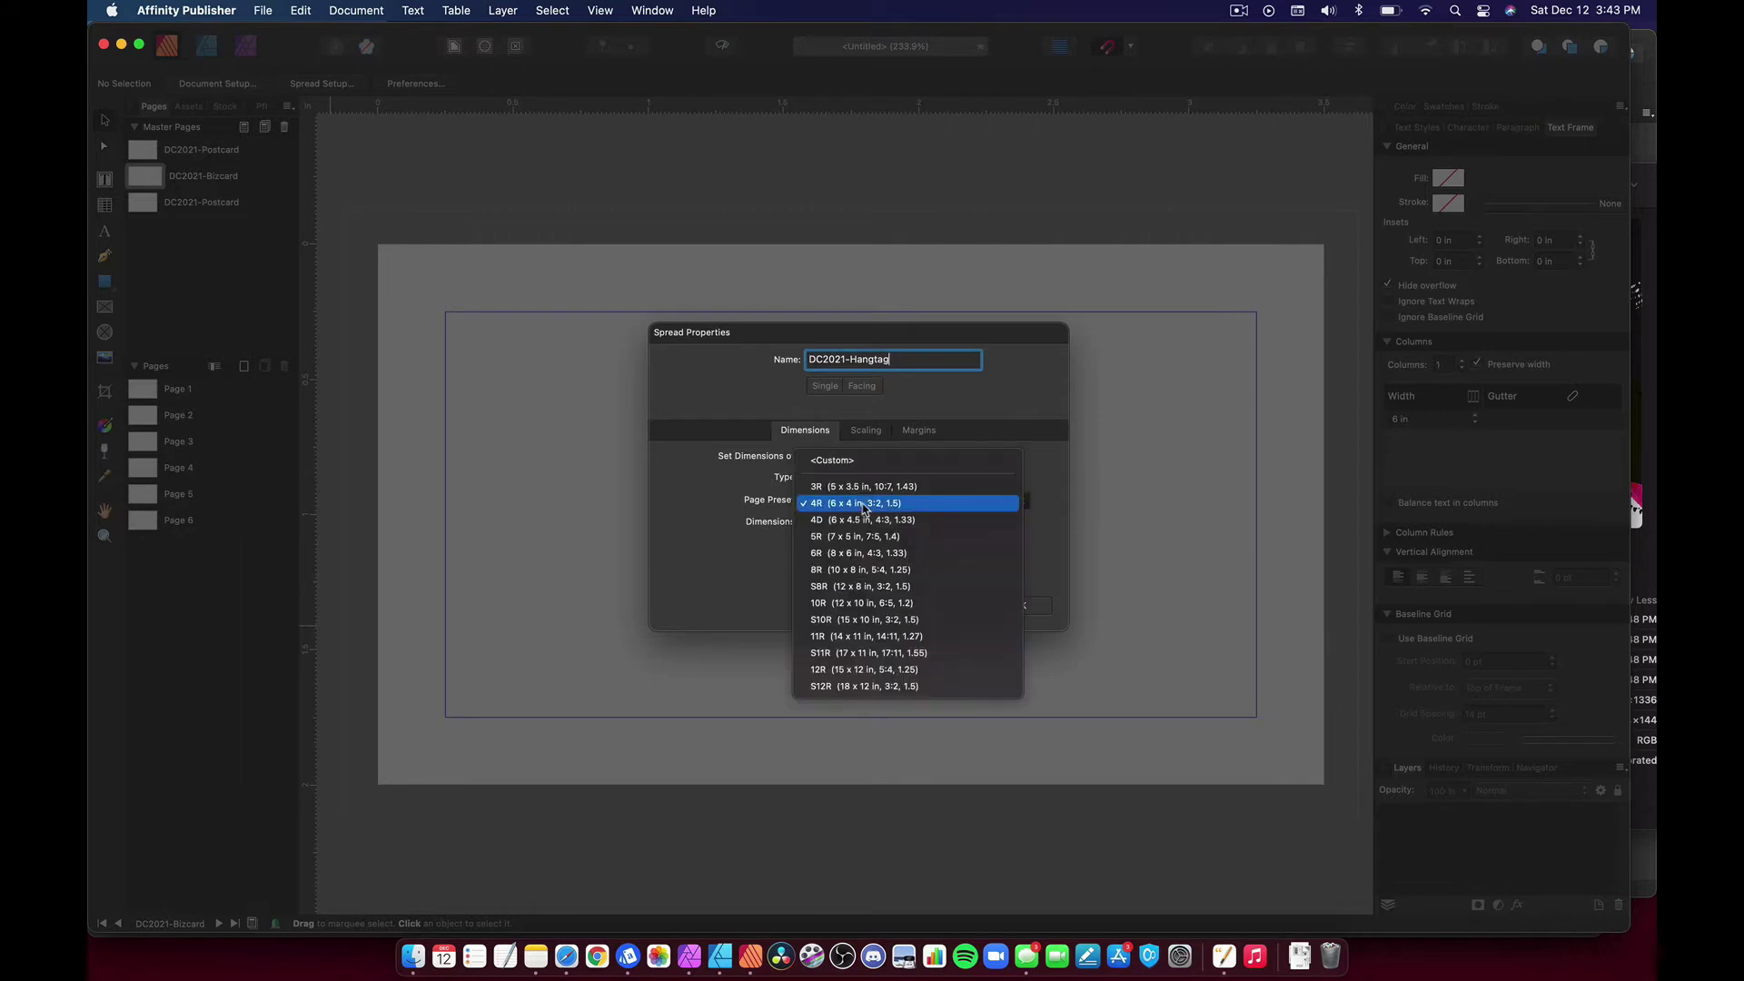
click(730, 491)
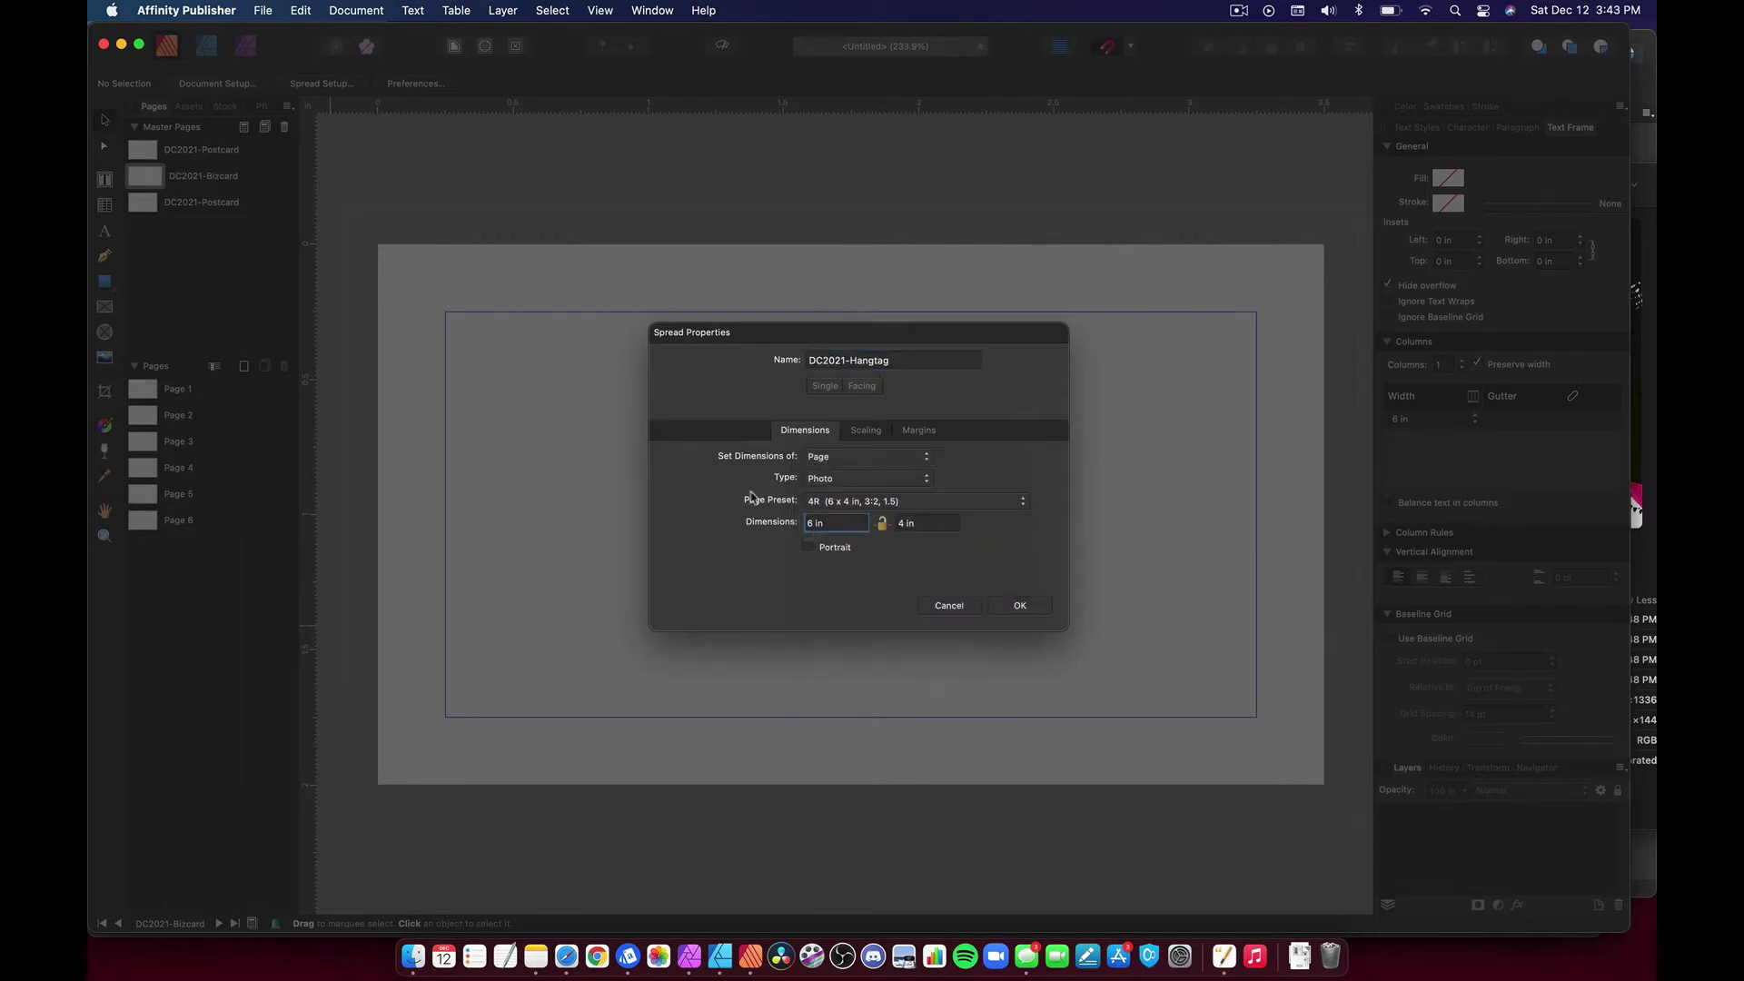
double_click(838, 522)
triple_click(837, 522)
key(Tab)
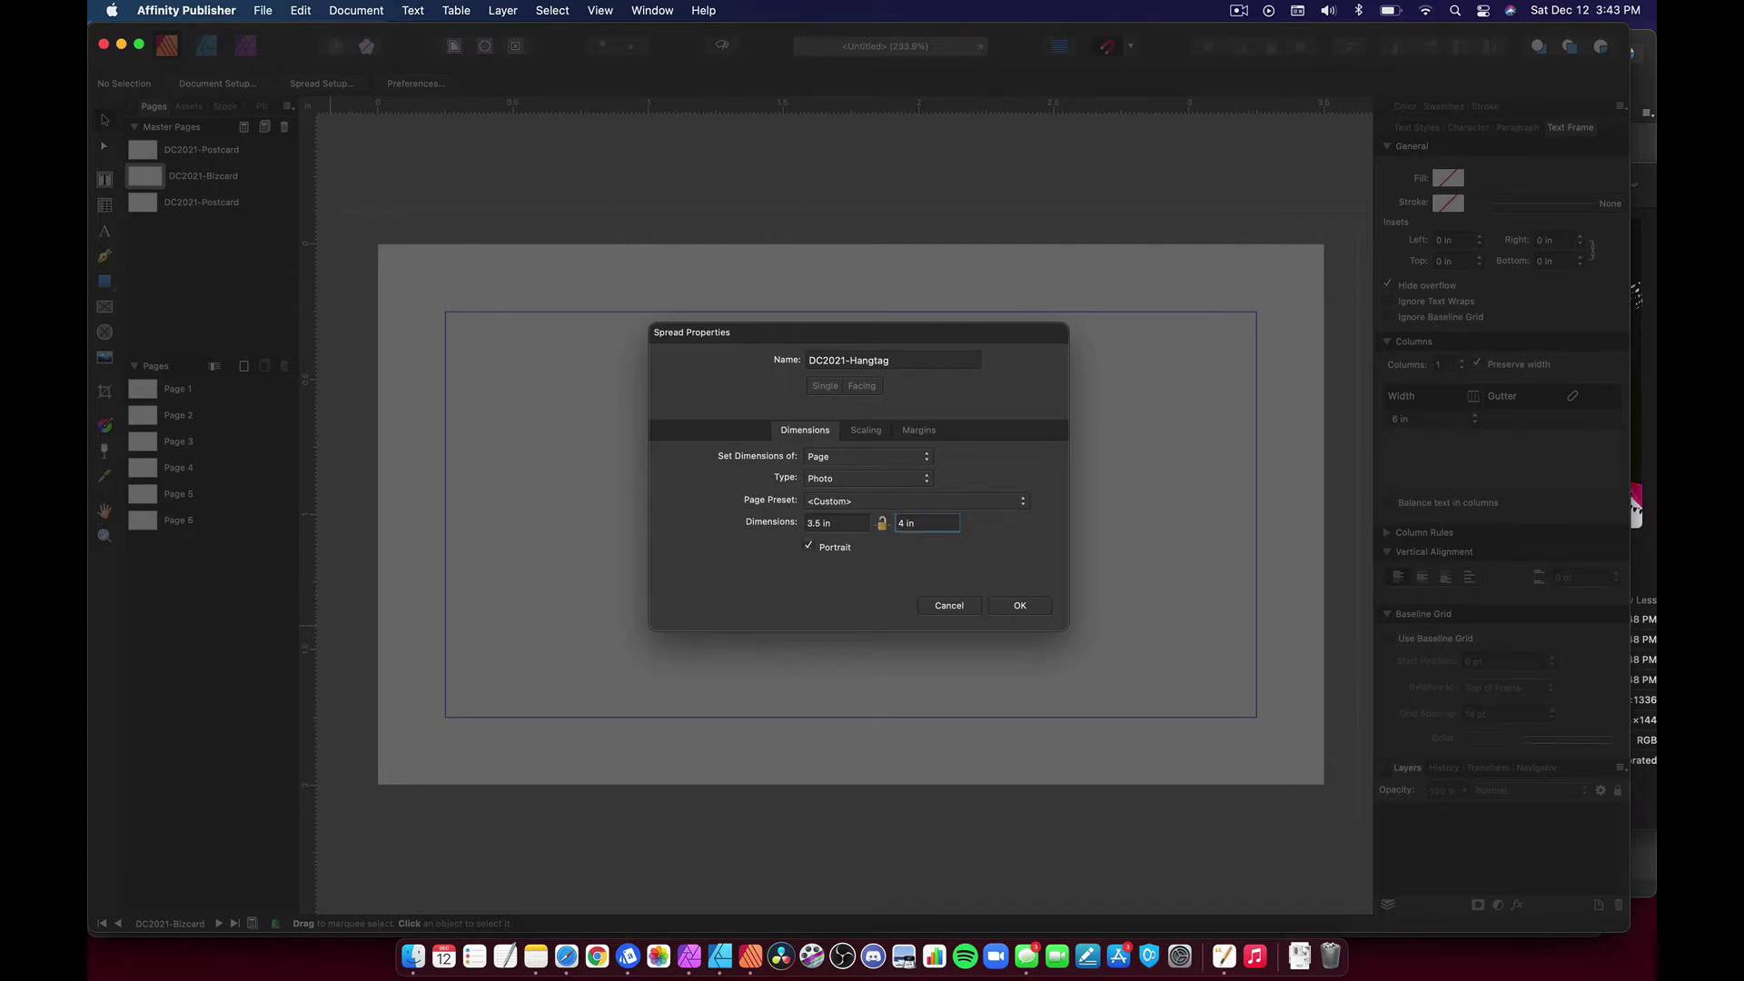
click(918, 429)
click(1020, 605)
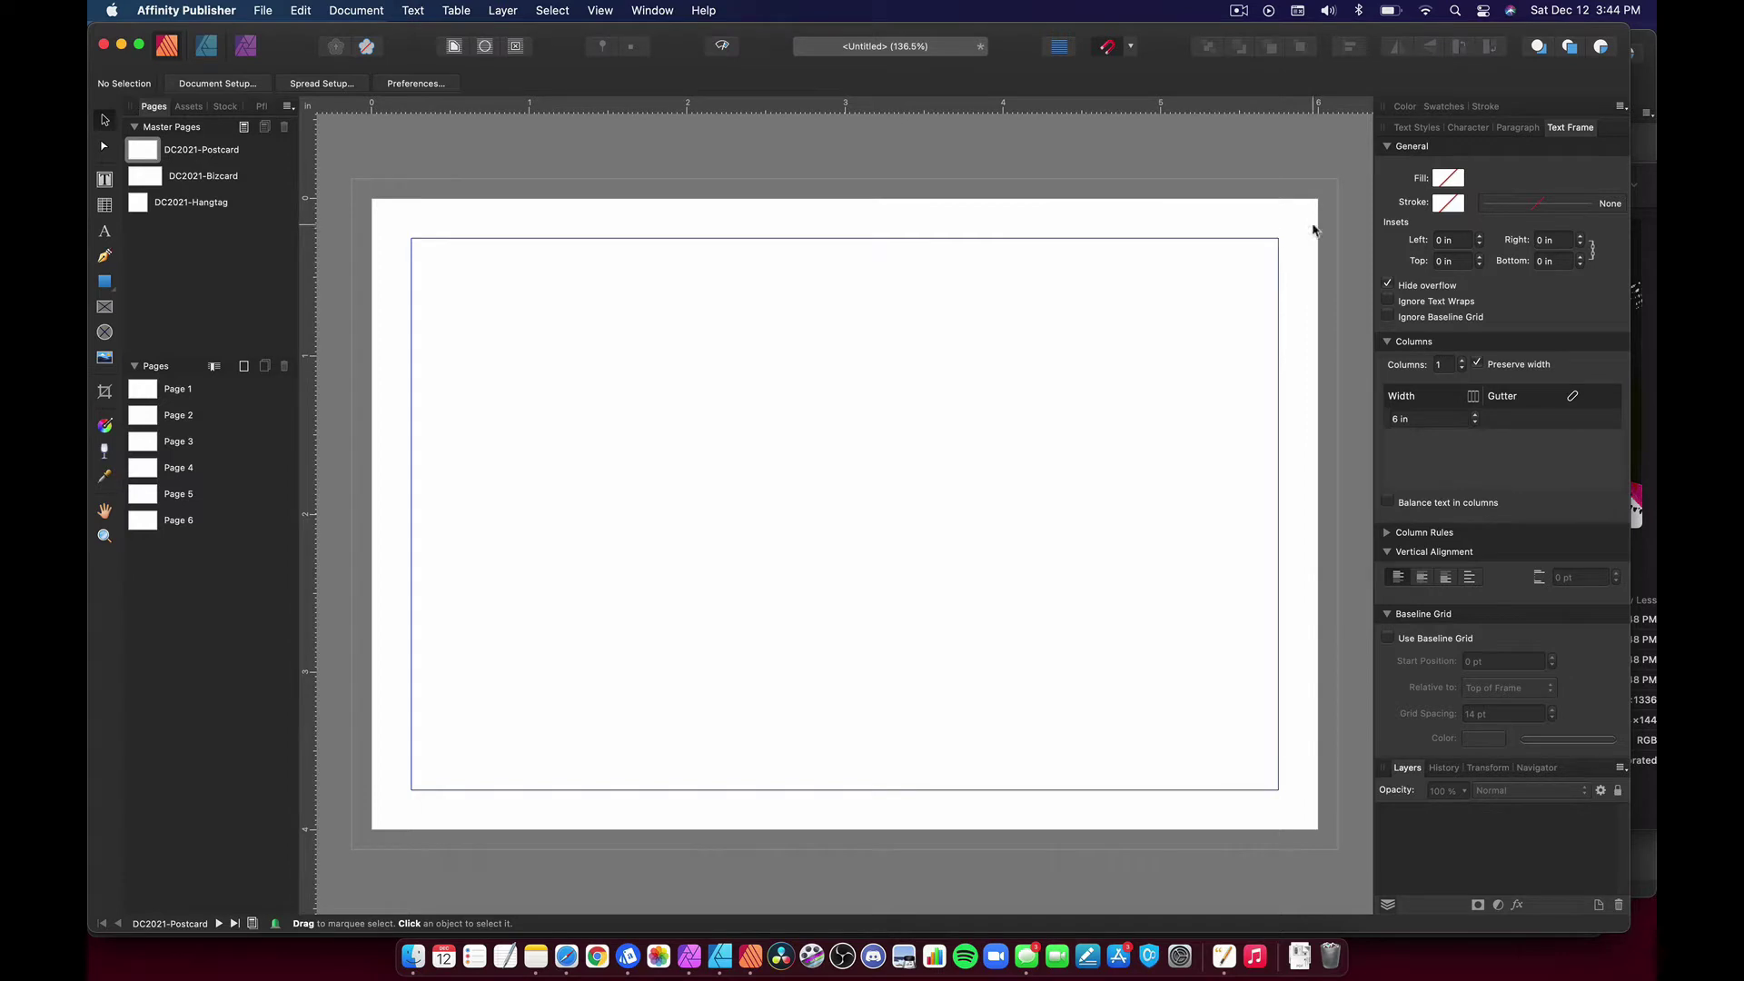
click(144, 175)
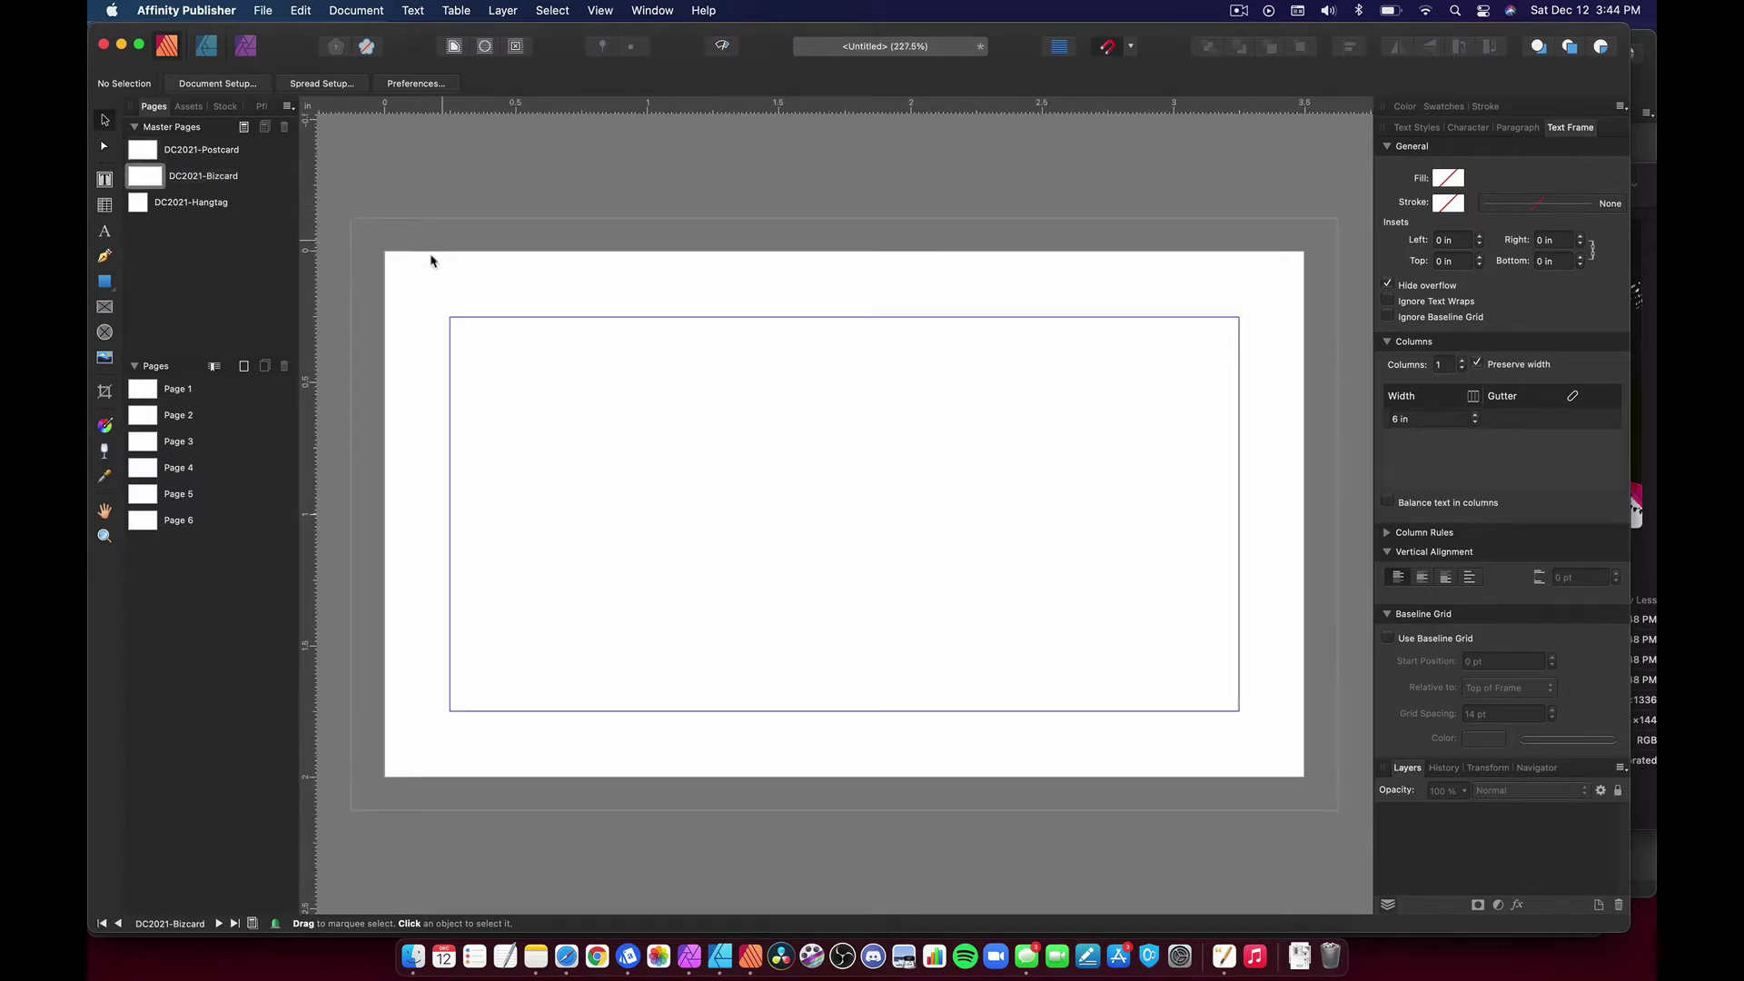
Review the Hangtag master and pages, move Page 6 to third position, and return to Page 1
click(137, 205)
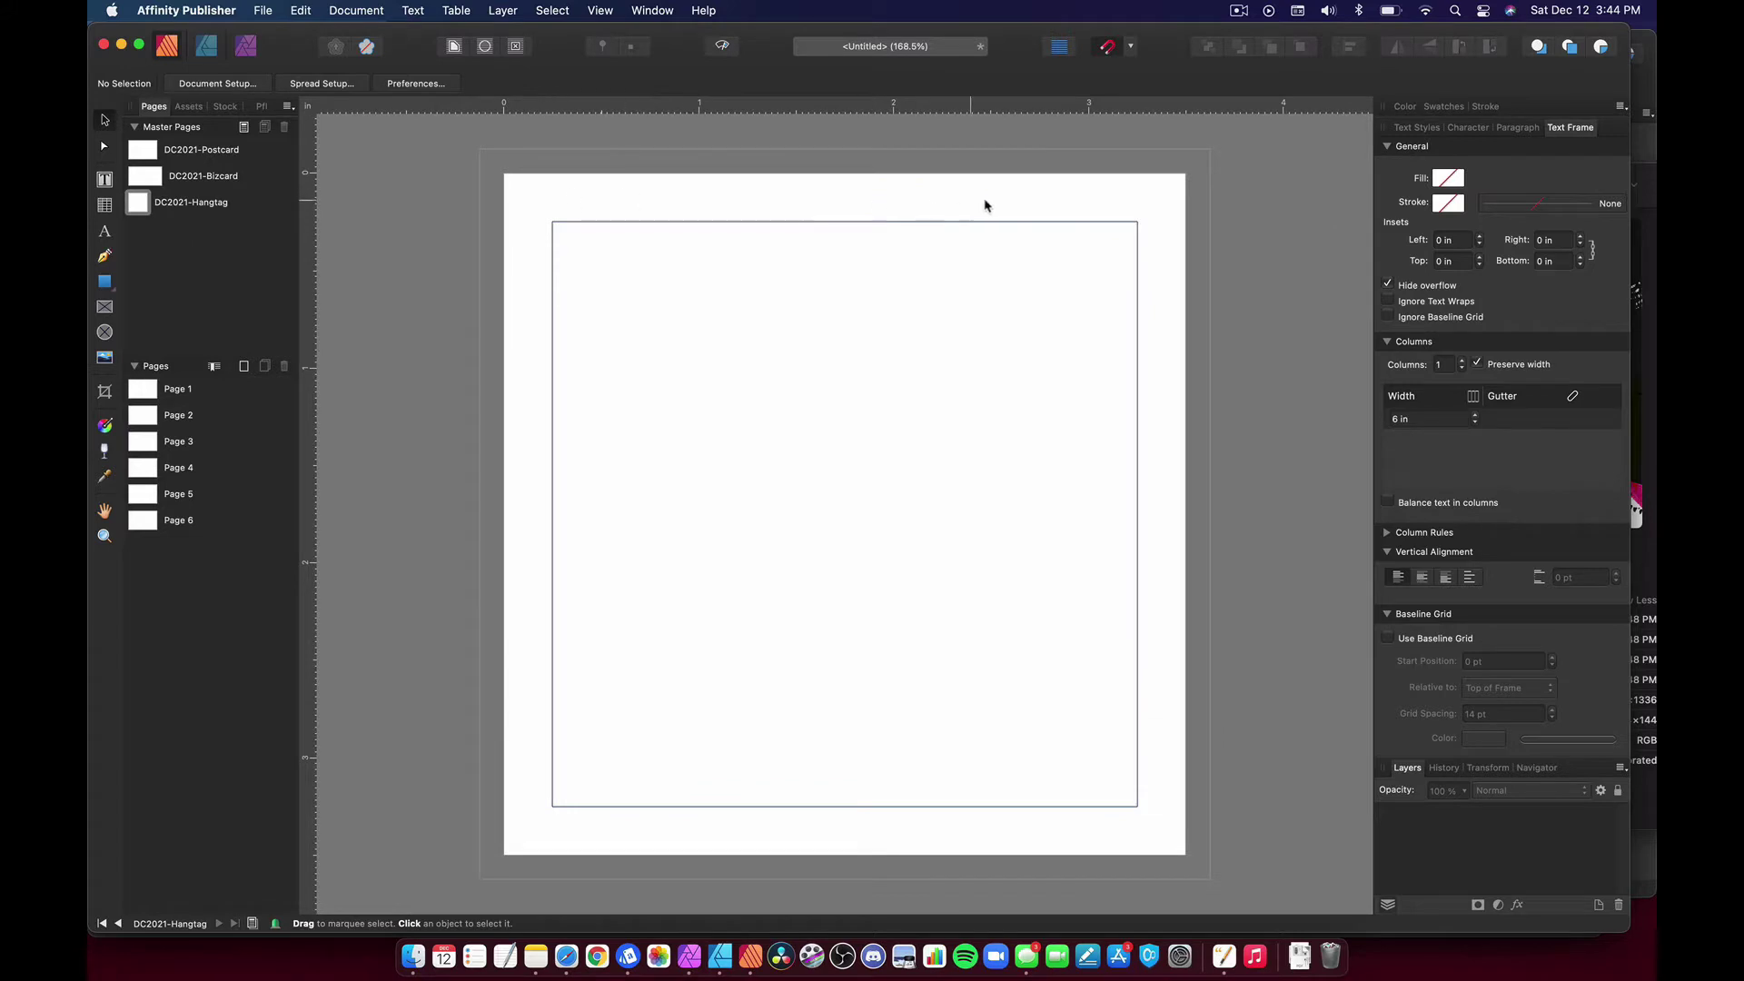
click(138, 389)
click(143, 441)
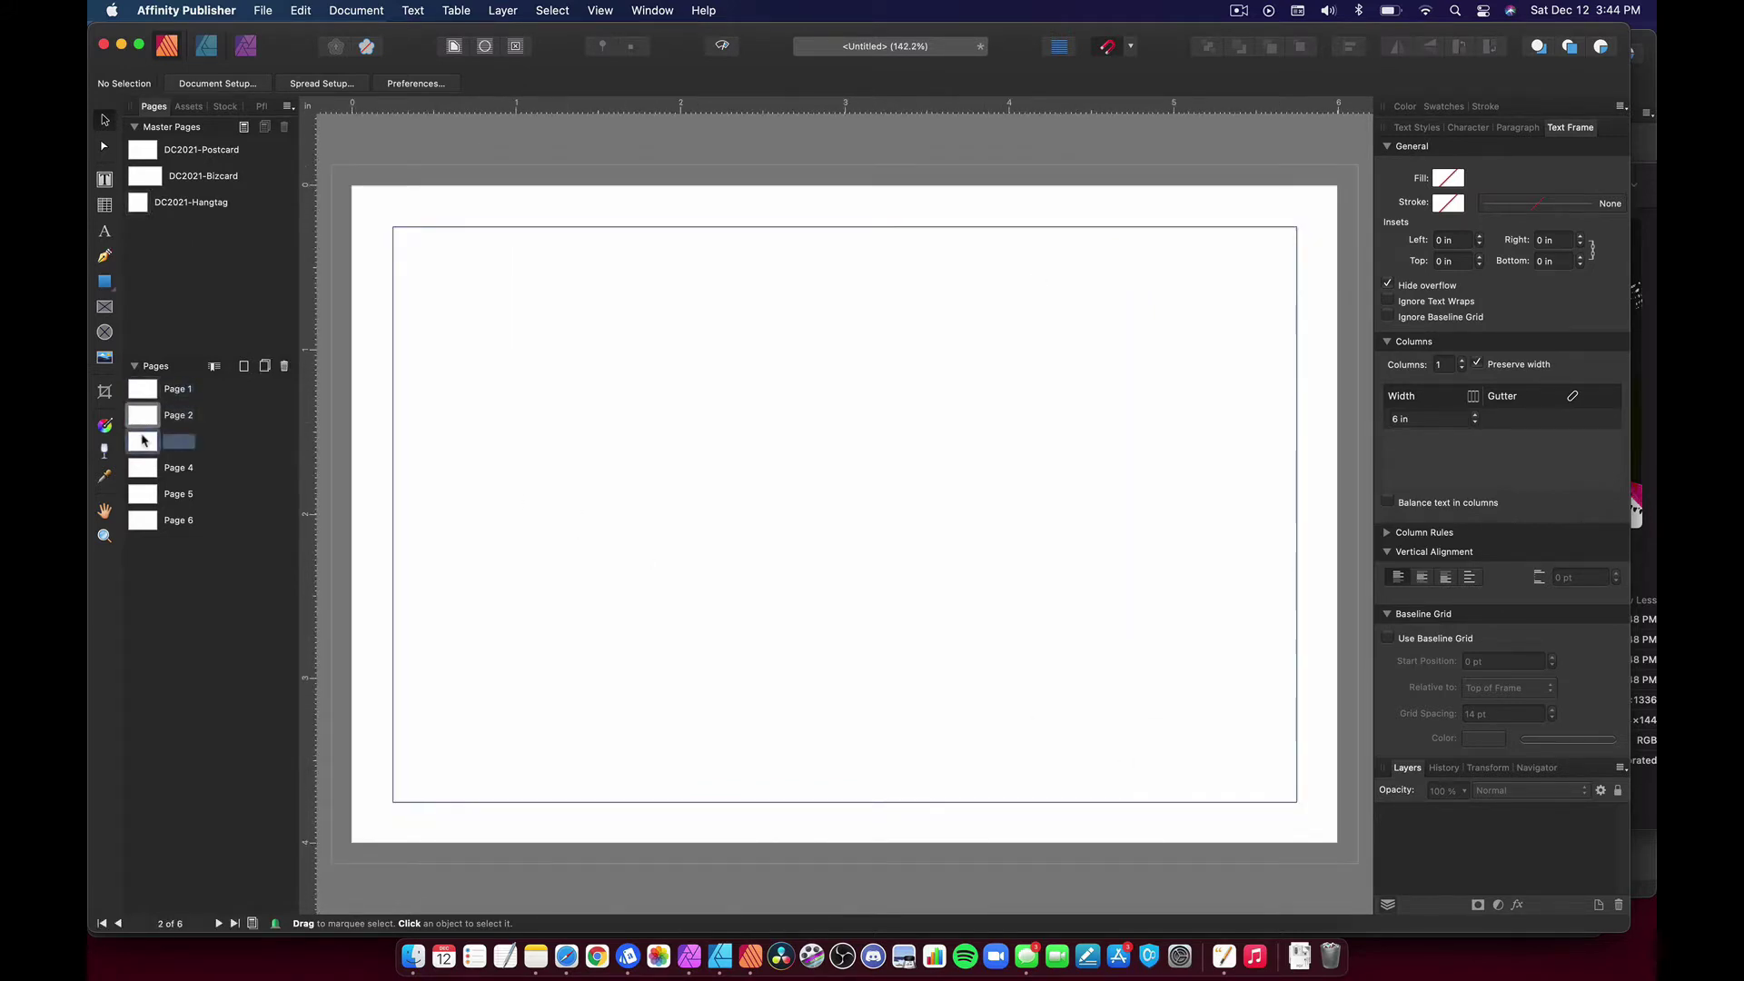
click(143, 468)
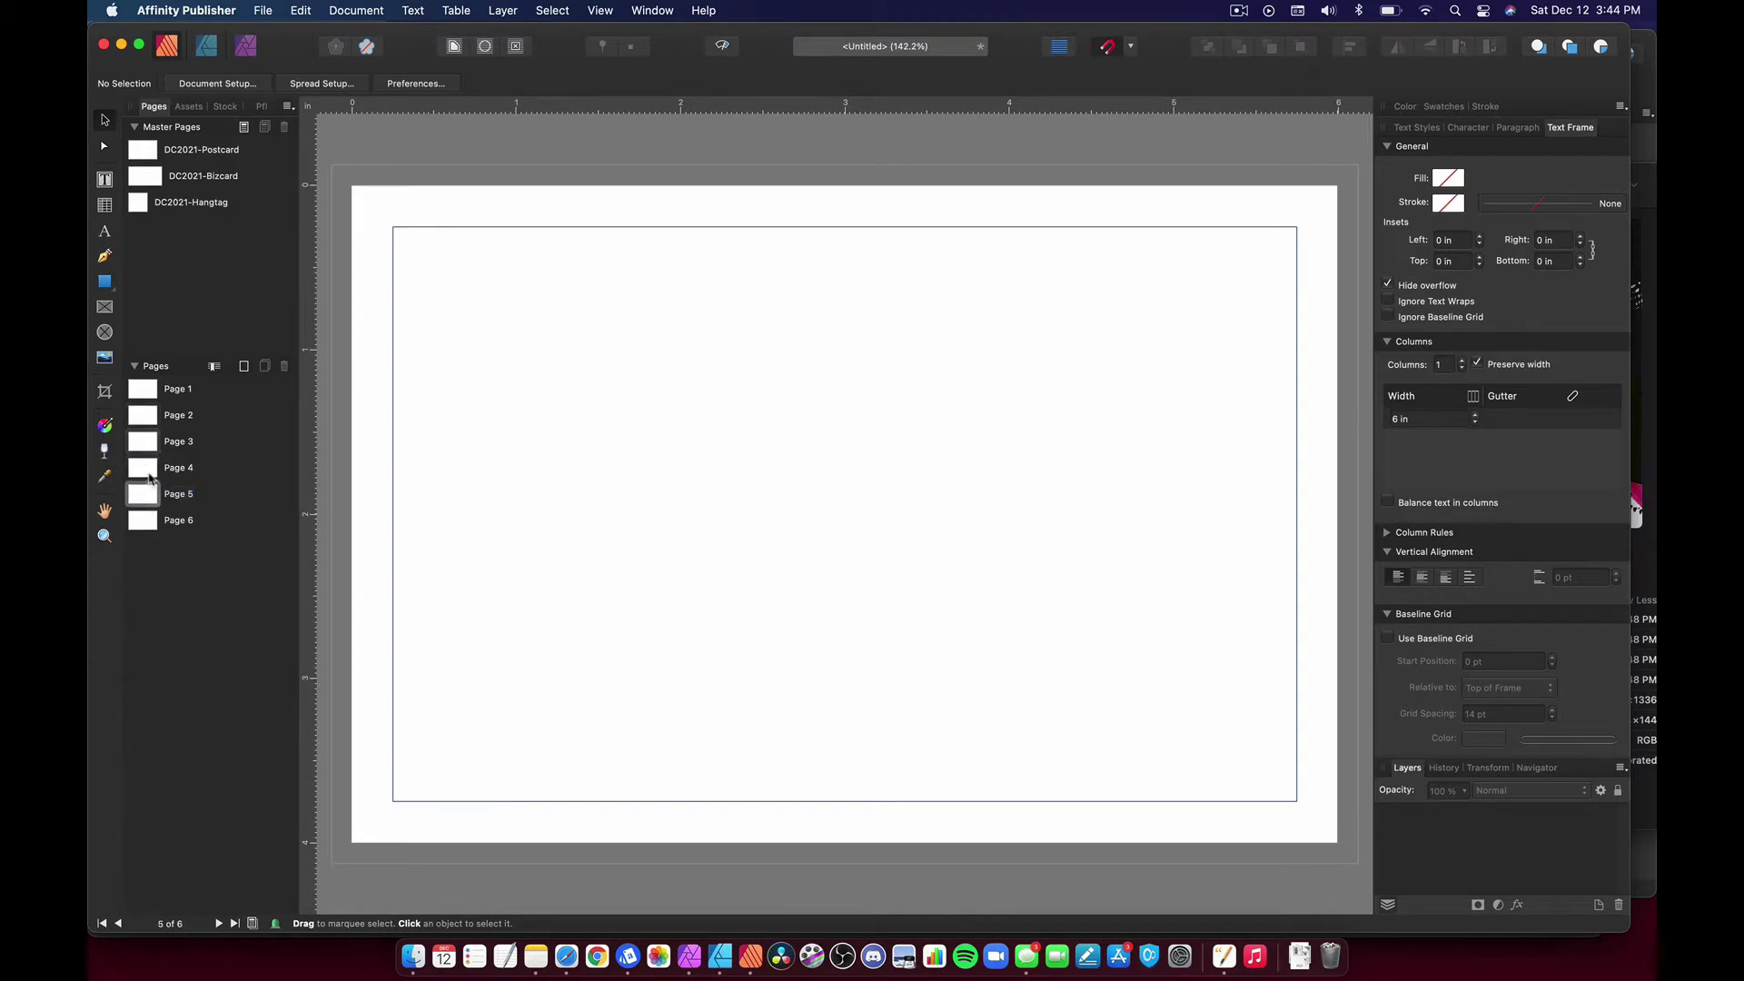
drag(153, 521, 145, 431)
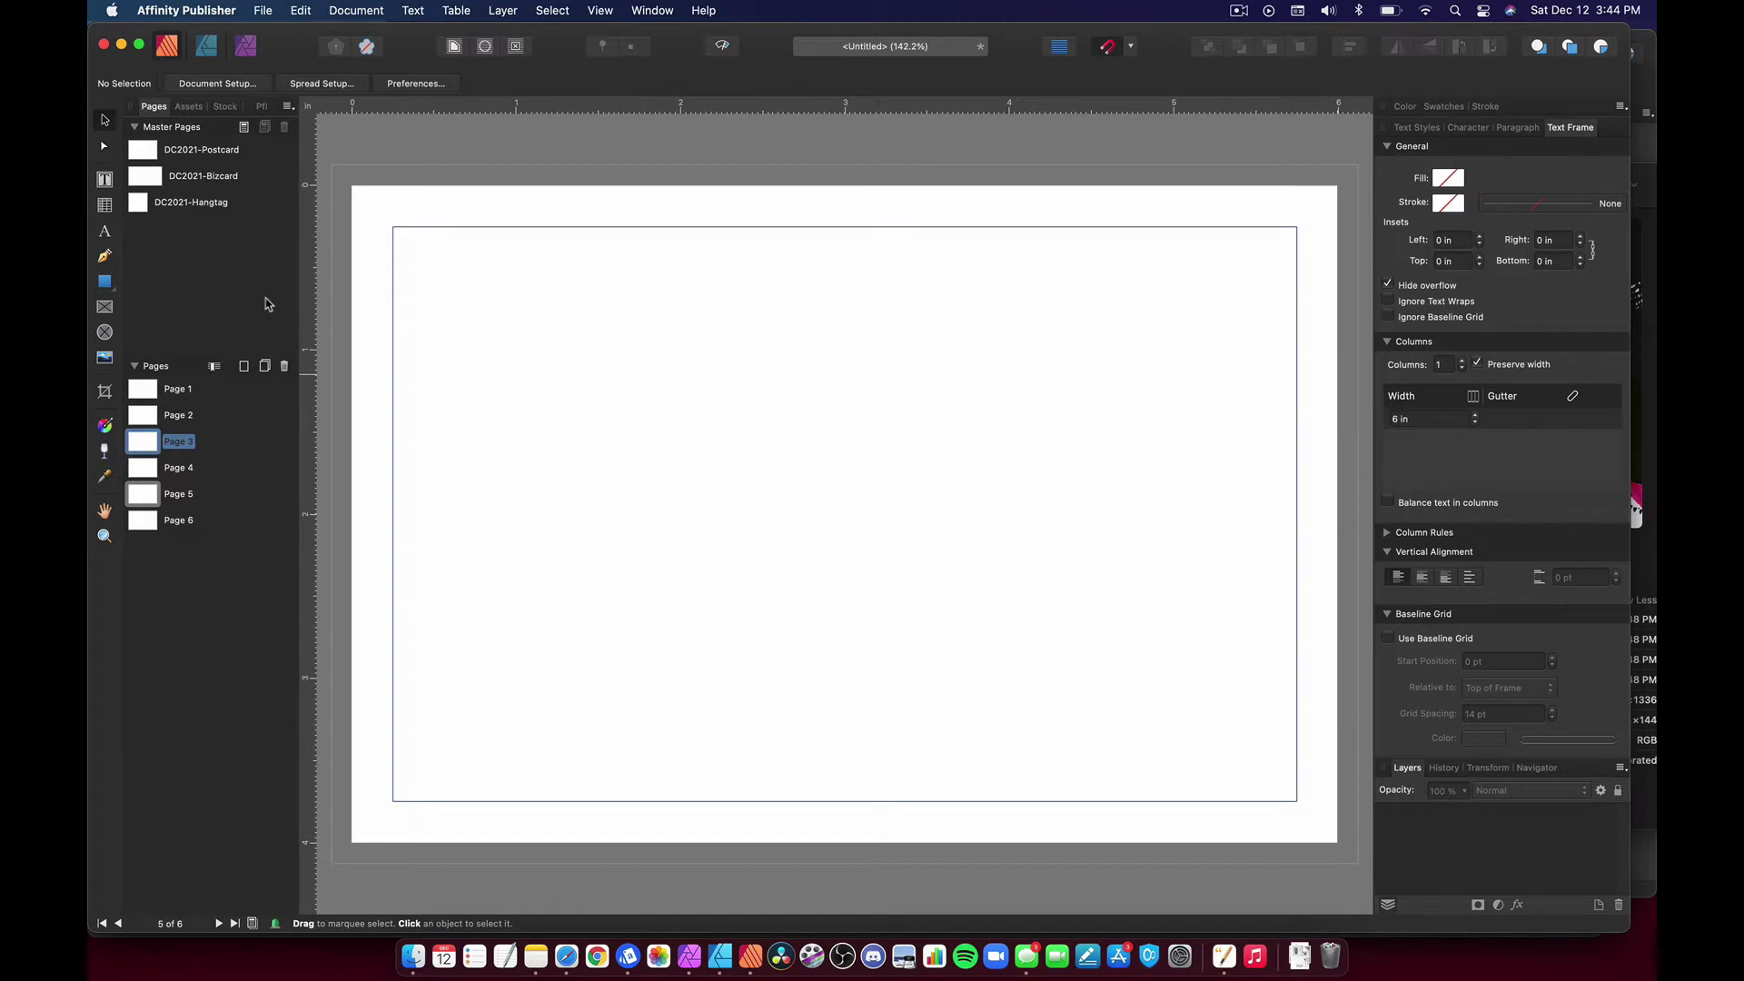
click(162, 390)
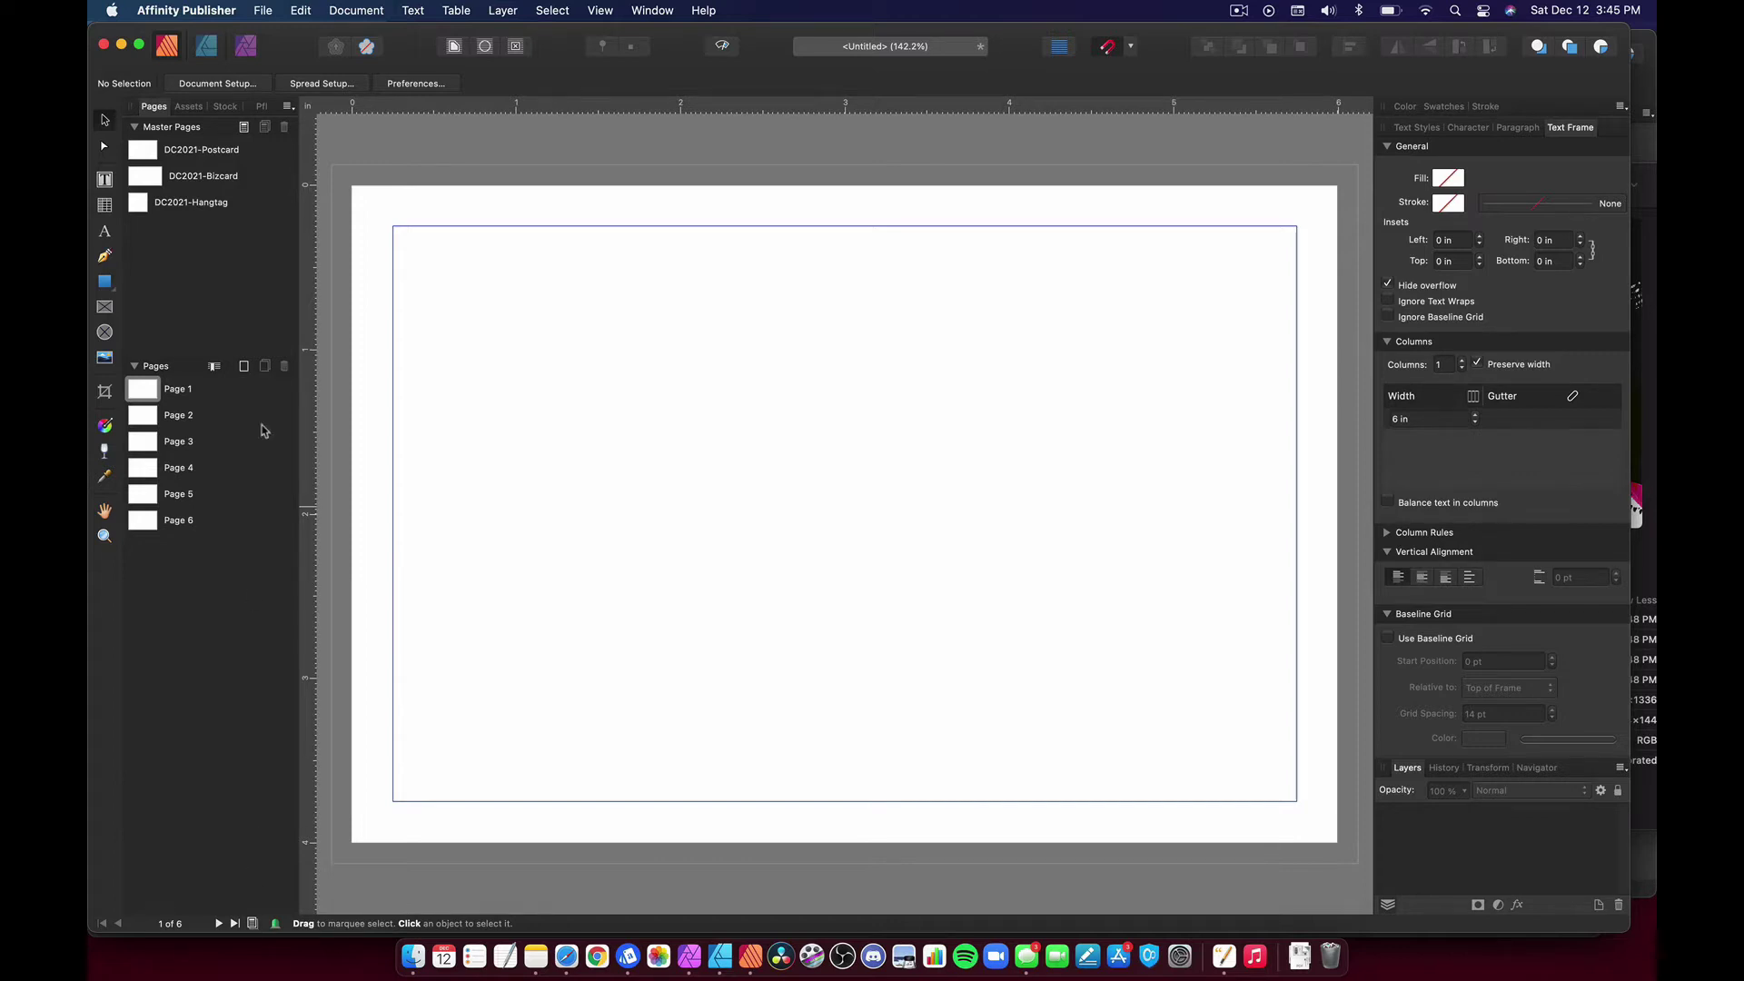
click(218, 366)
Switch the Pages panel to Medium Icons thumbnails and select Pages 1 and 2
key(Escape)
click(287, 108)
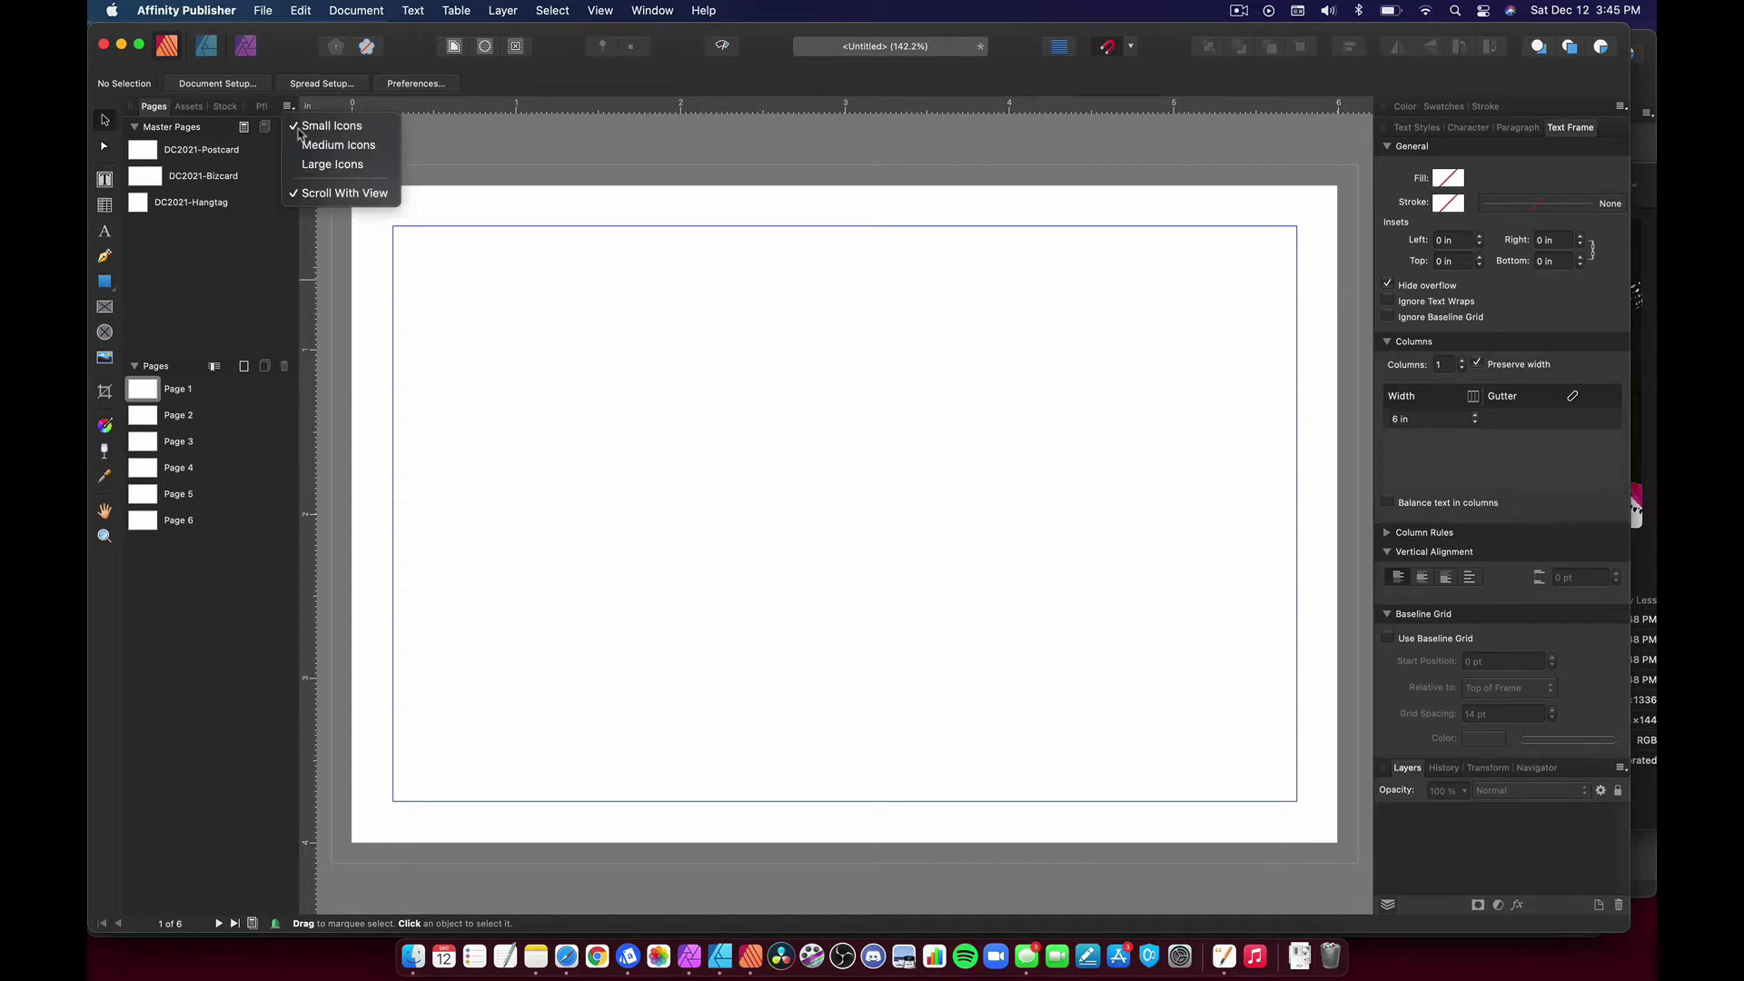
click(314, 148)
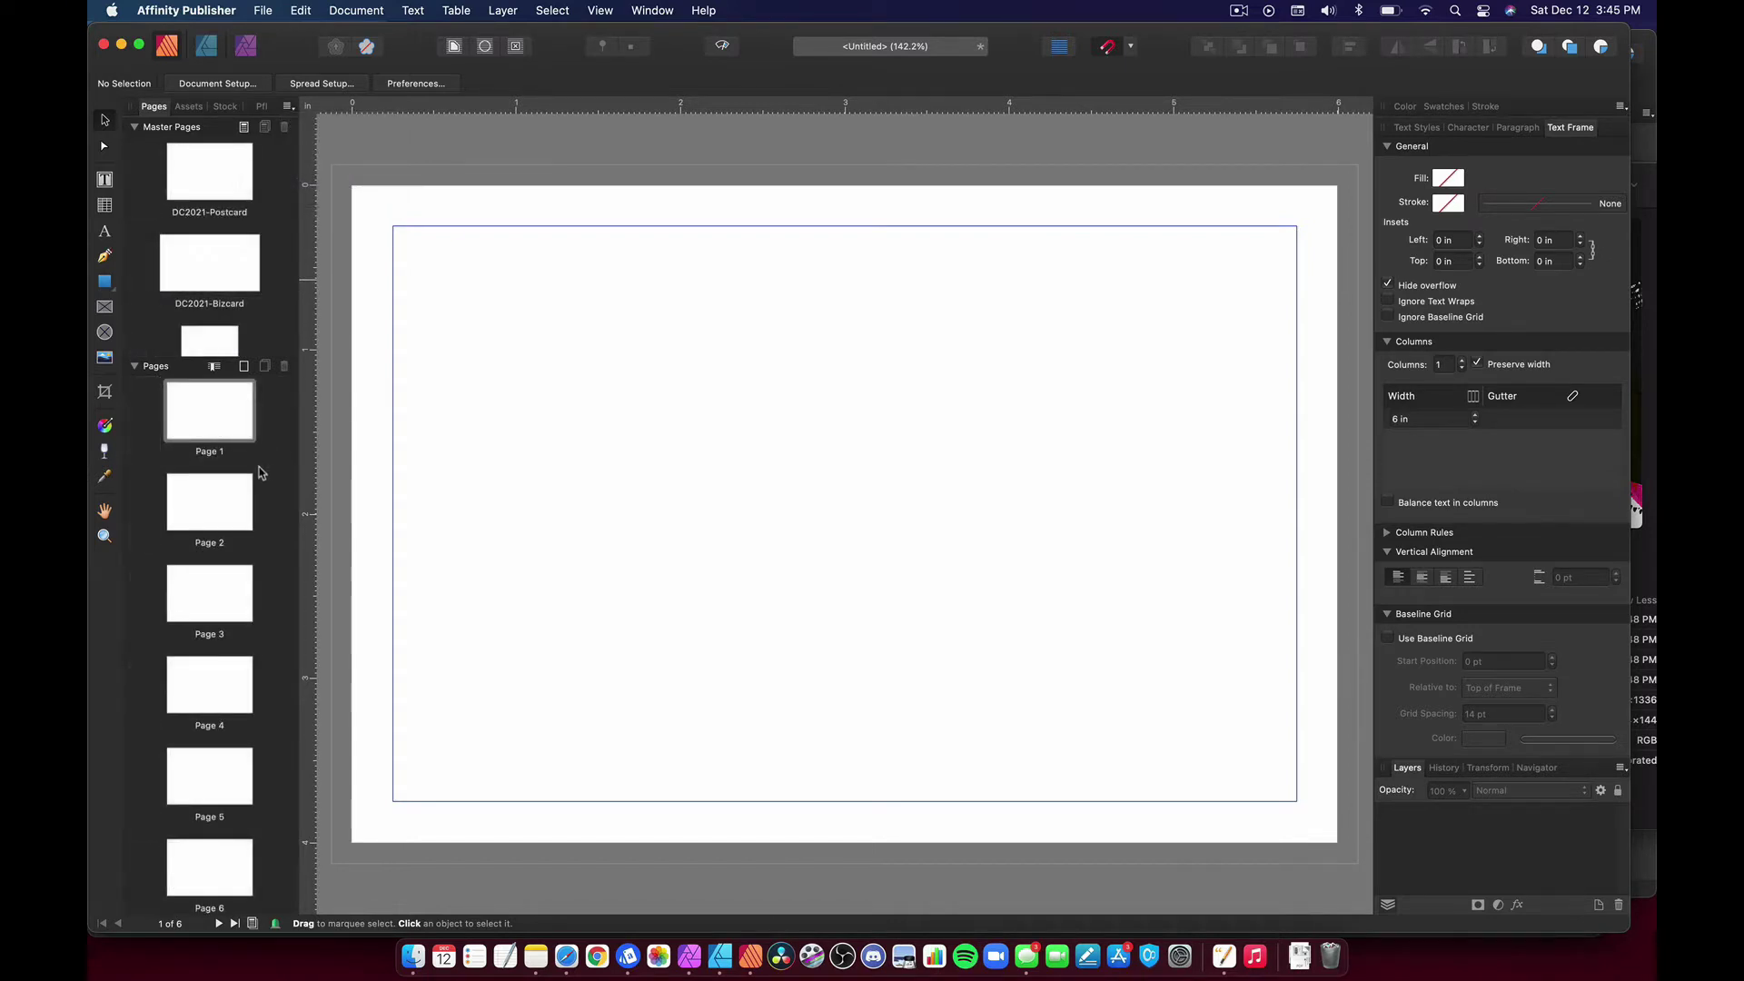
scroll(268, 195, down, 2)
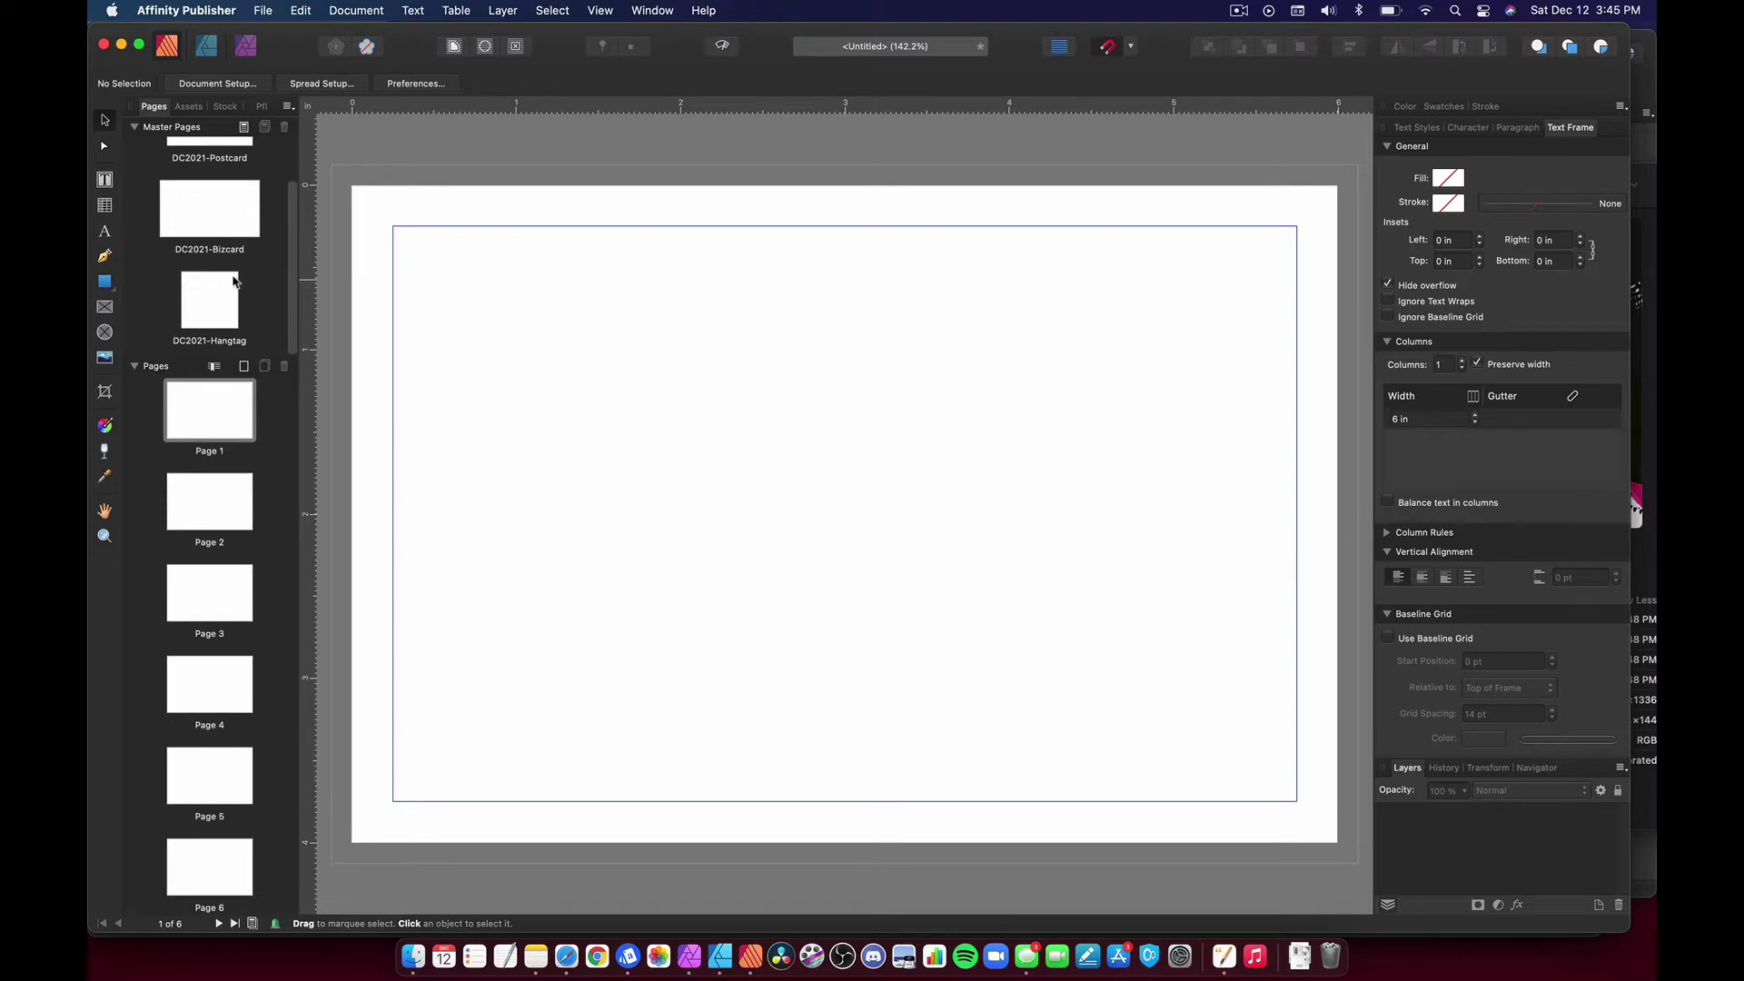
click(218, 417)
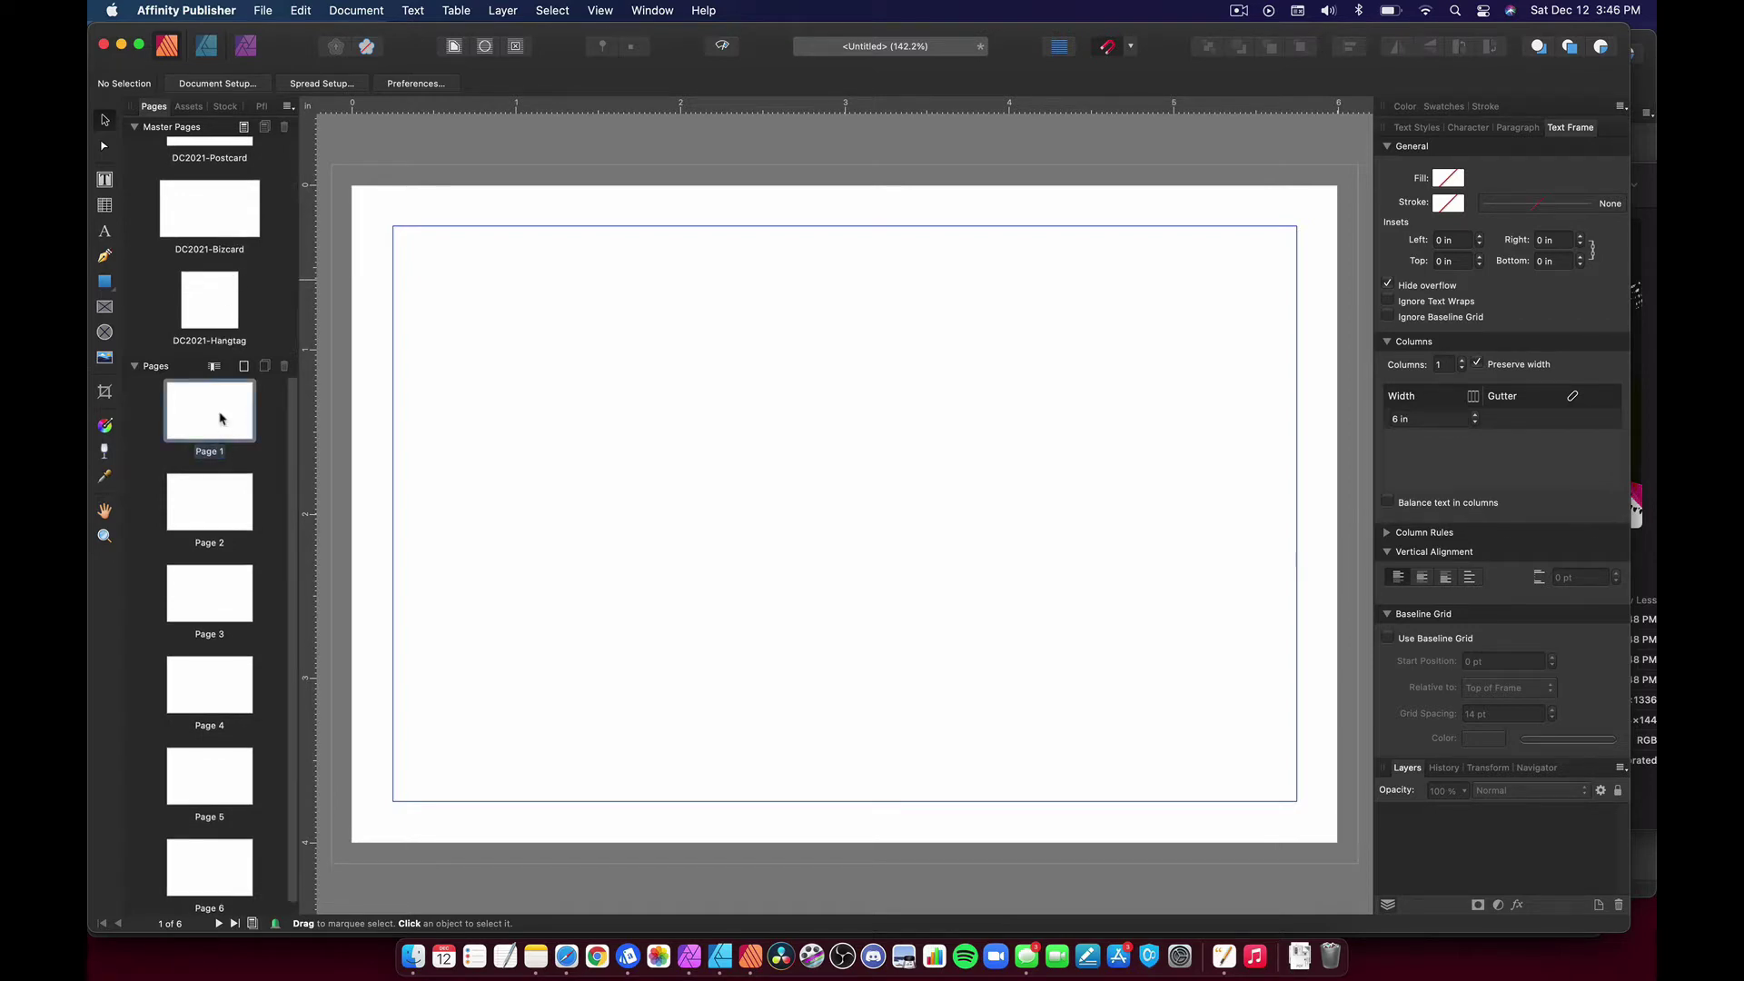
click(207, 510)
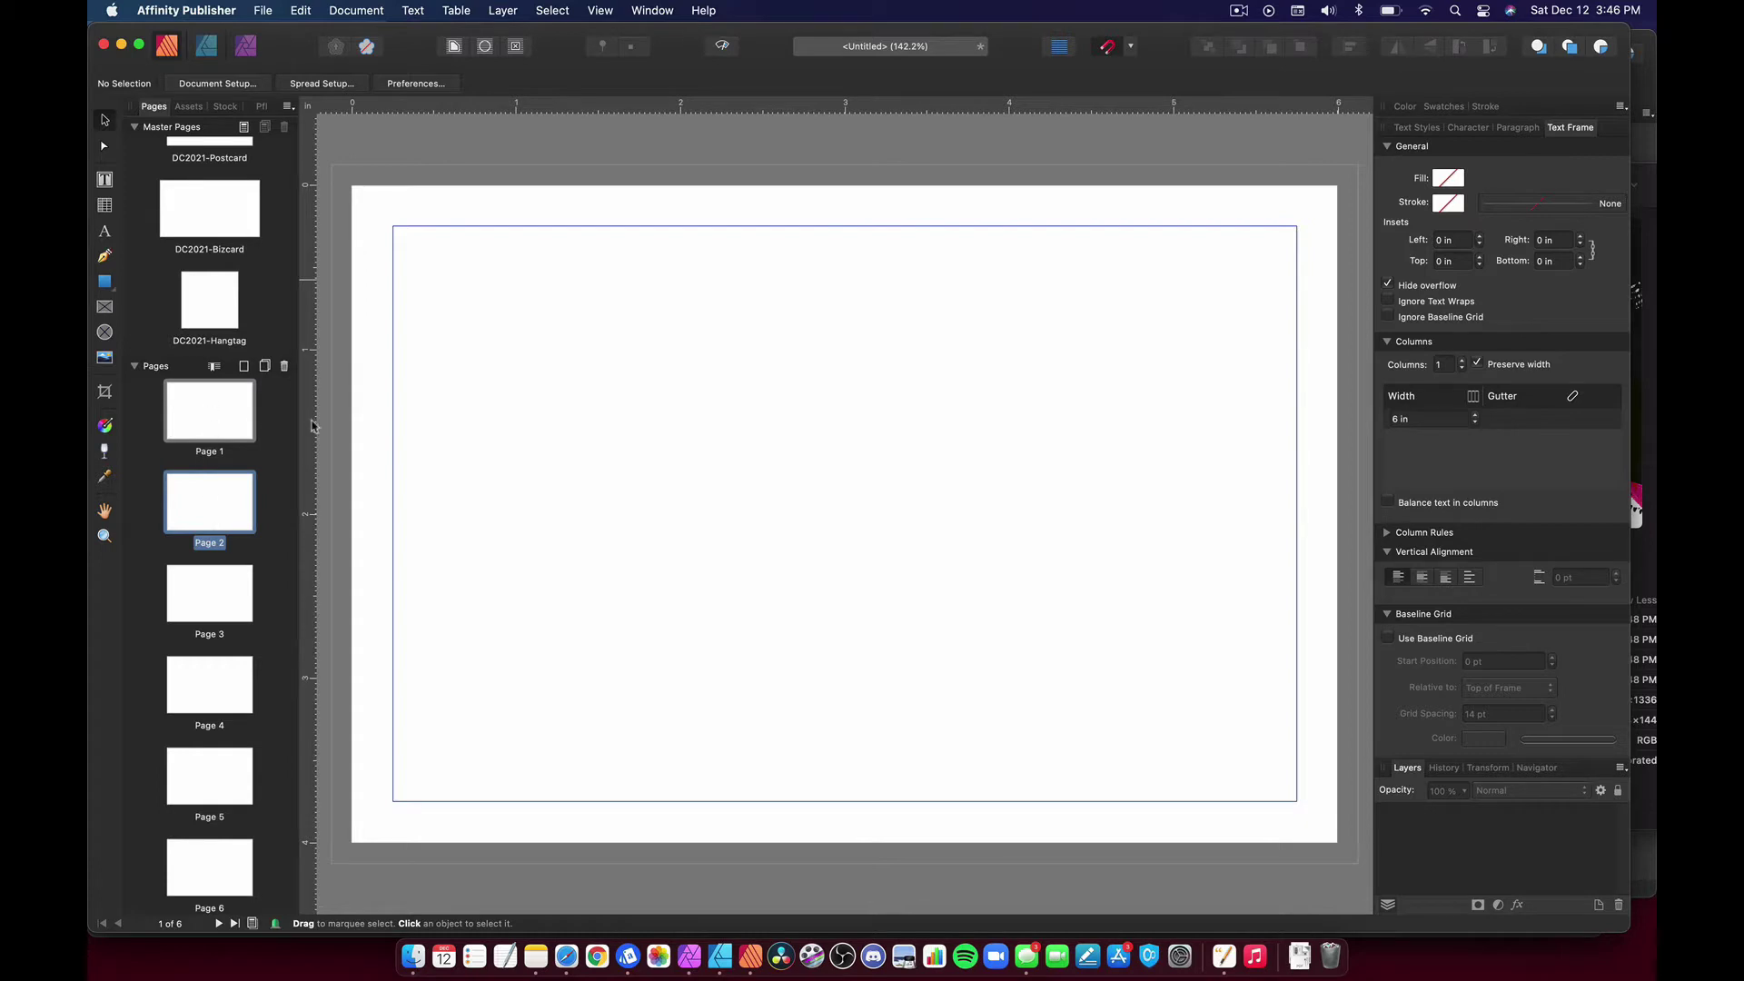
scroll(220, 273, up, 2)
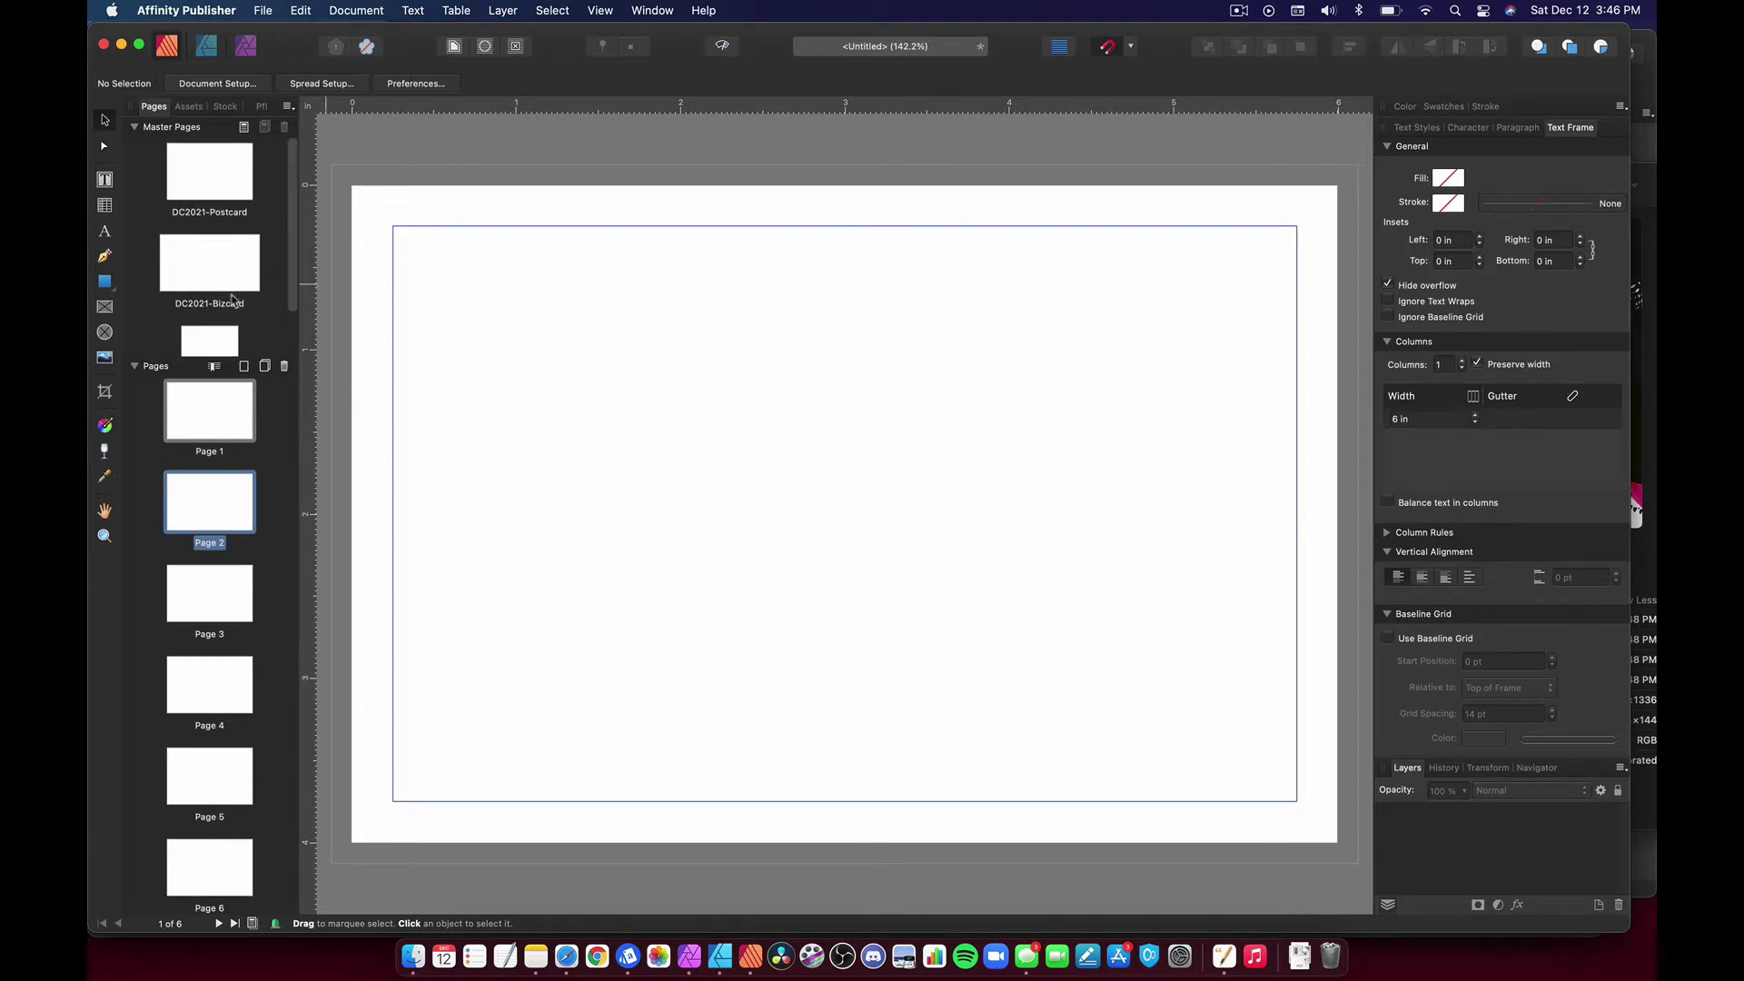
scroll(223, 249, down, 1)
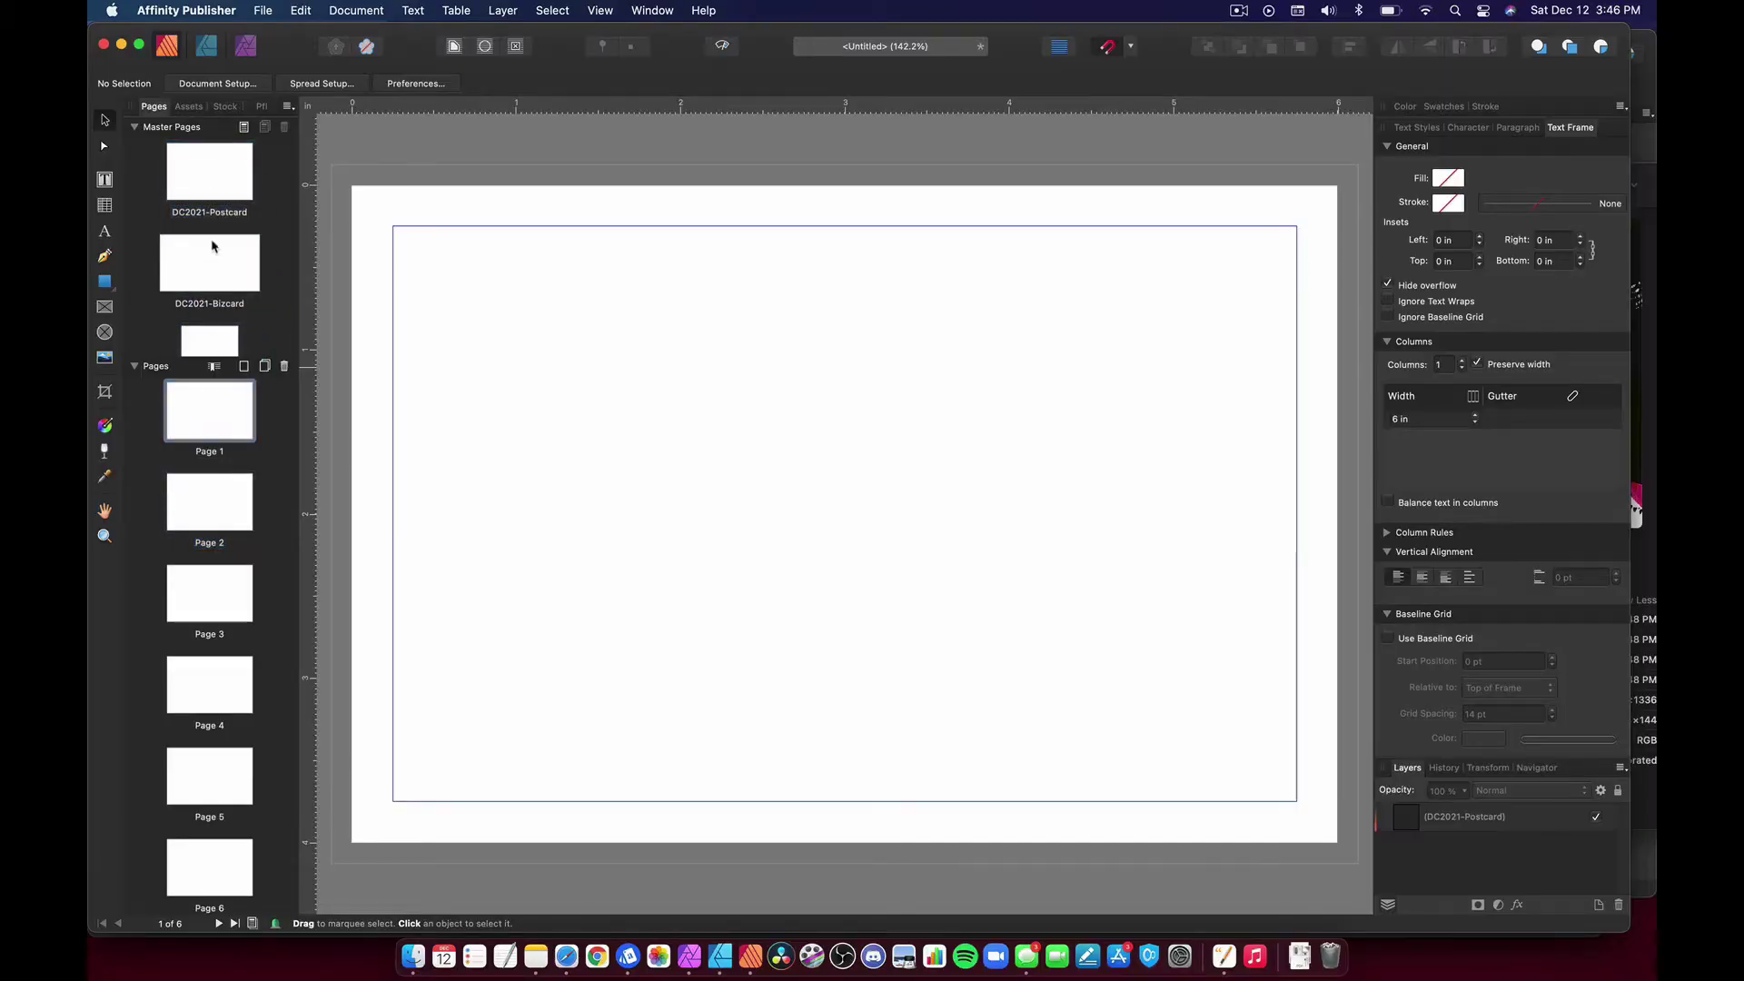
Apply the DC2021-Postcard master to Pages 1 and 2
drag(212, 198, 218, 494)
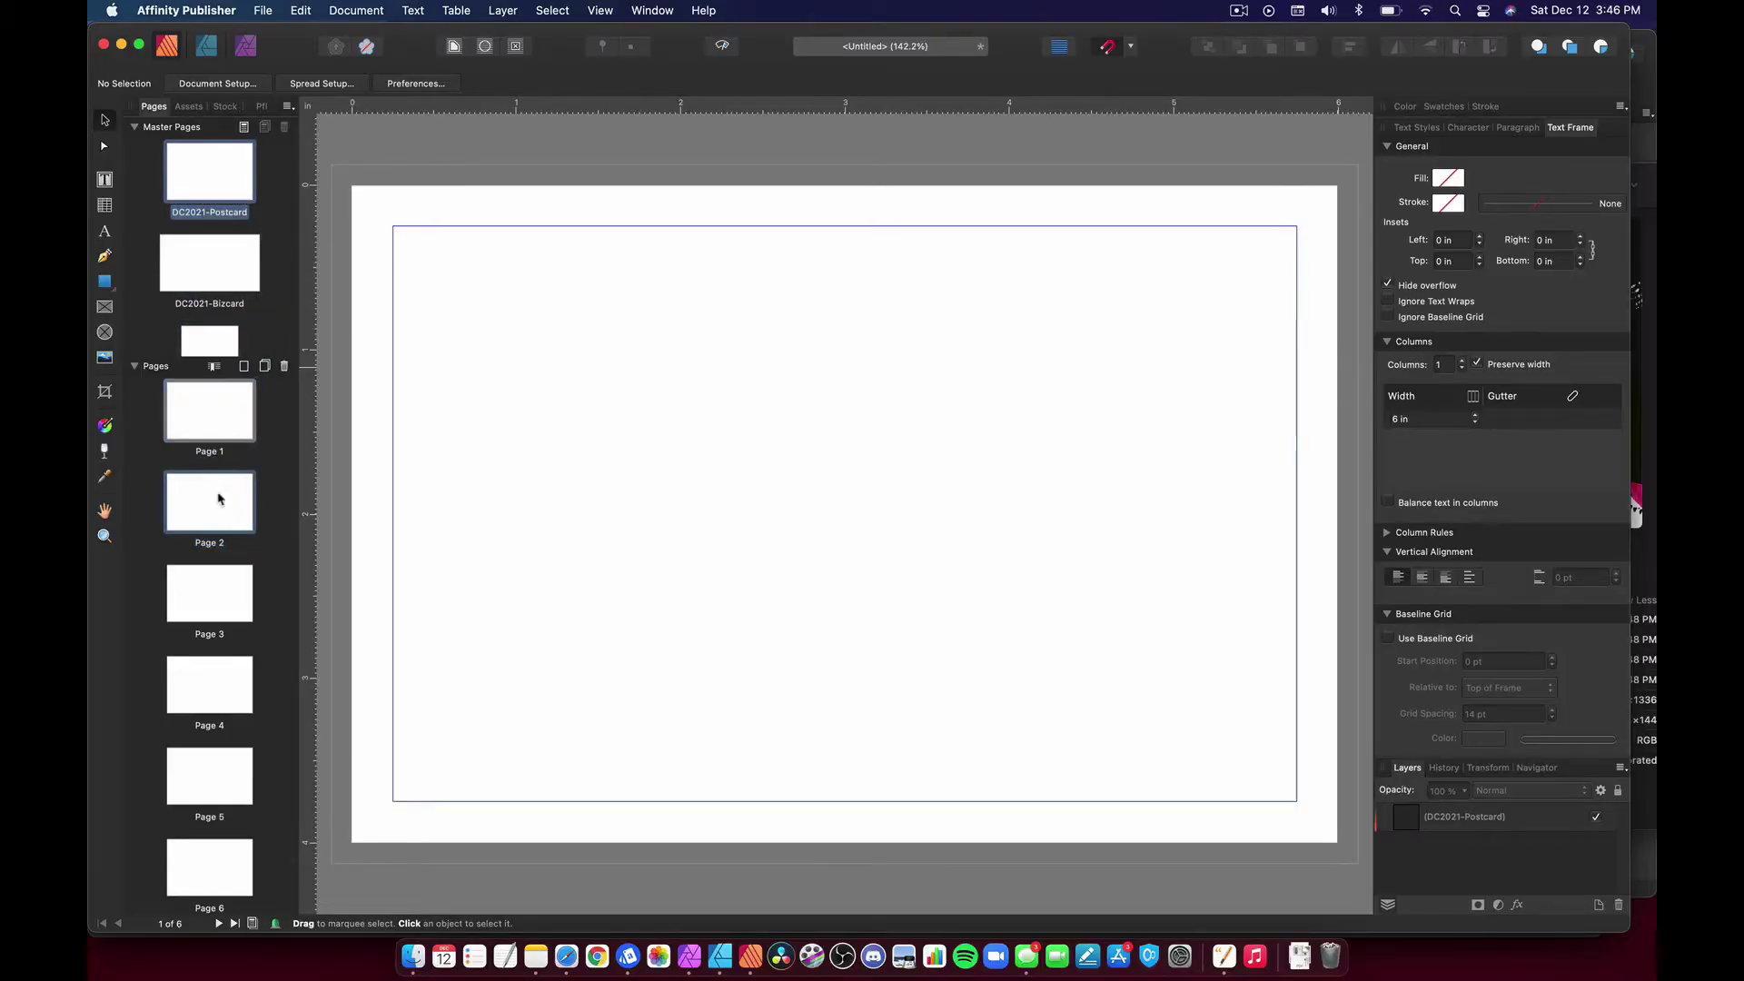
drag(205, 186, 212, 430)
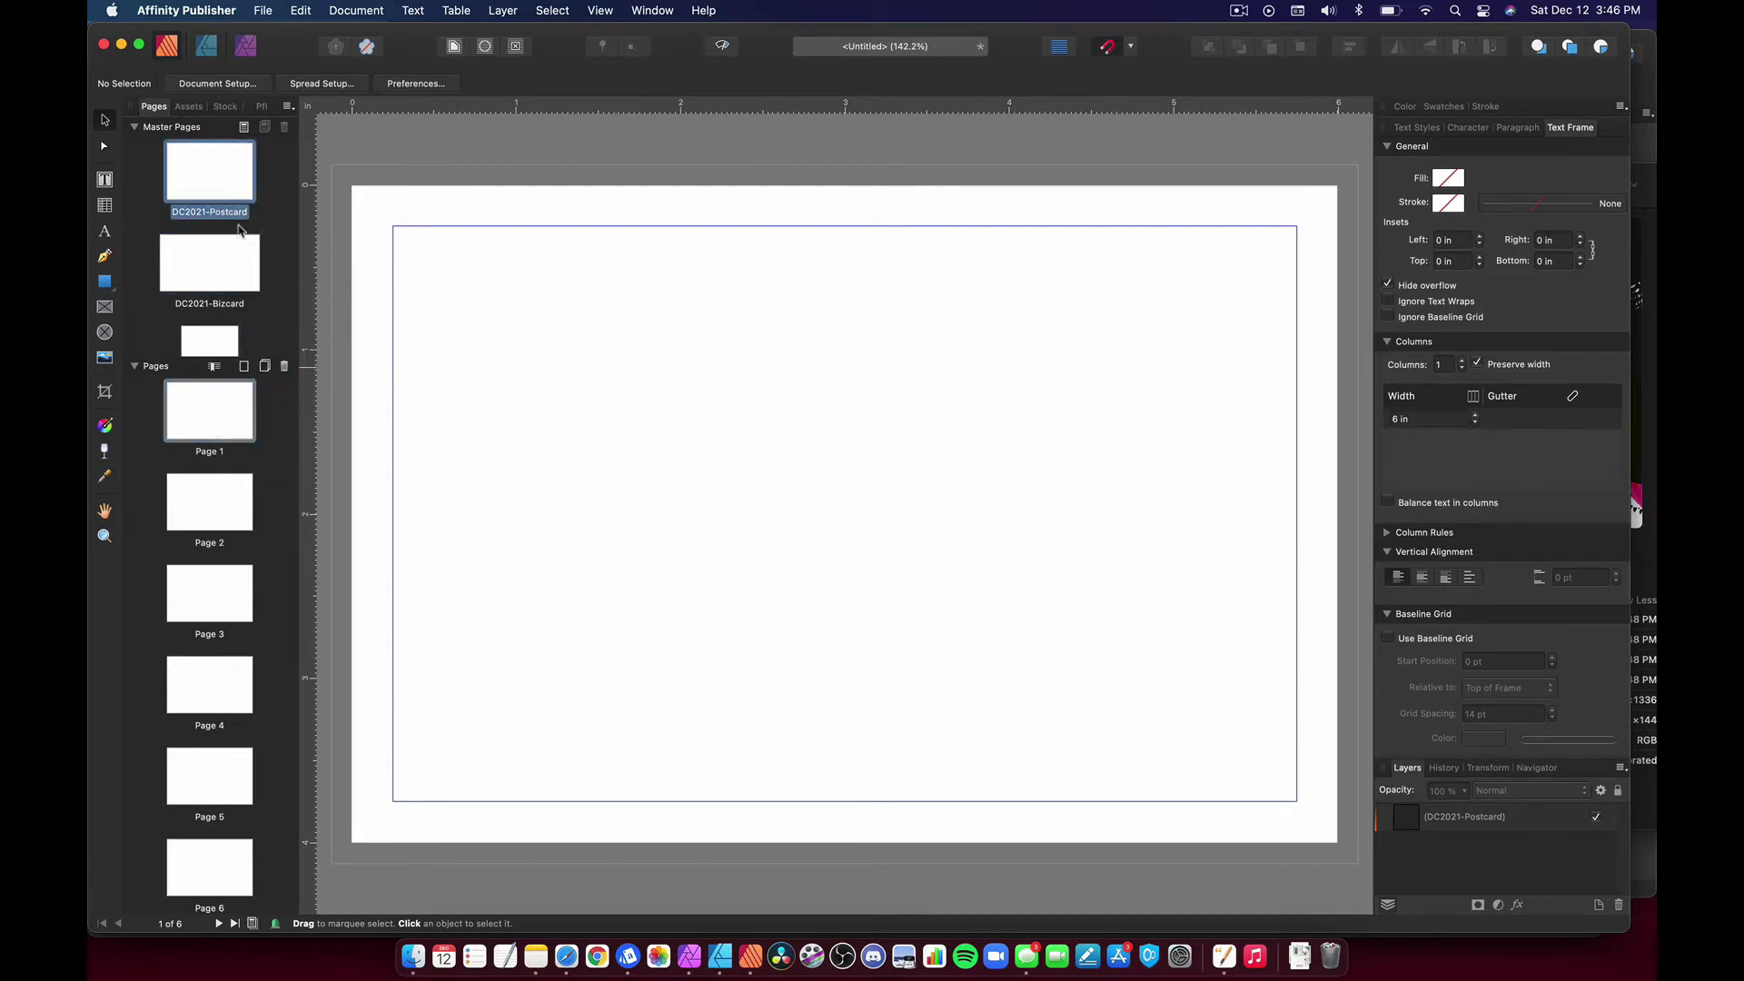
drag(229, 186, 221, 514)
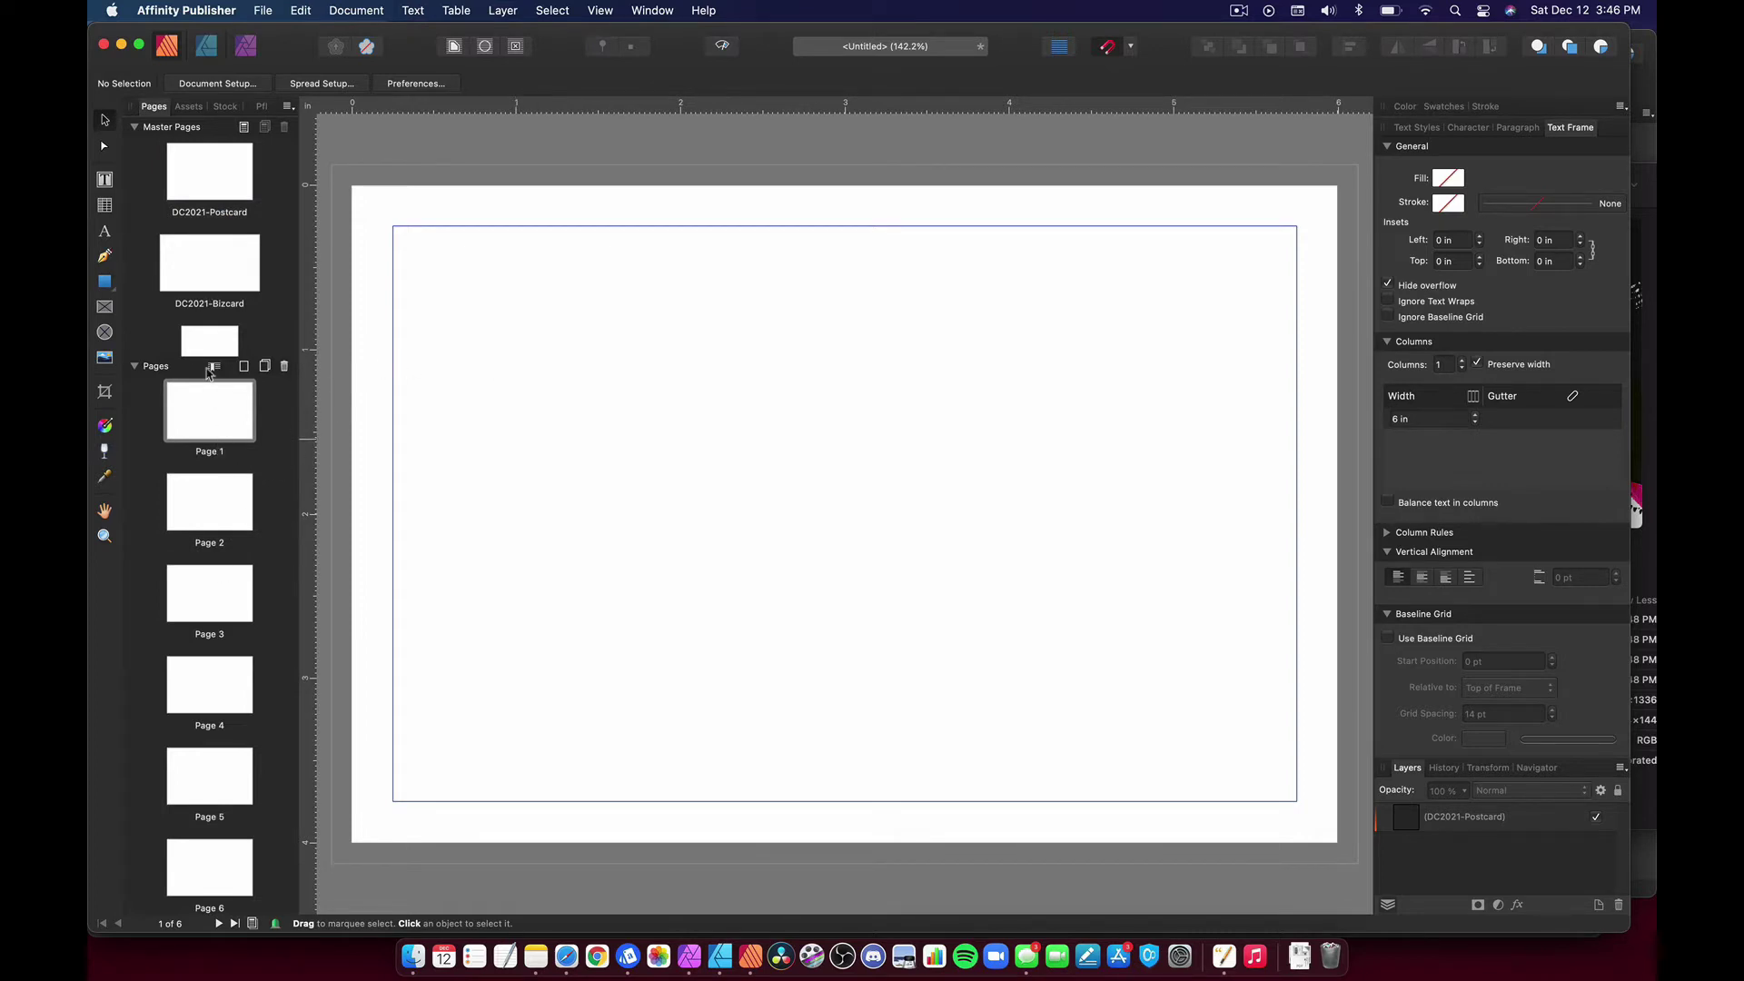
Apply the DC2021-Bizcard master to Pages 3 and 4, resizing both pages to match
key(Page_Down)
key(Page_Down)
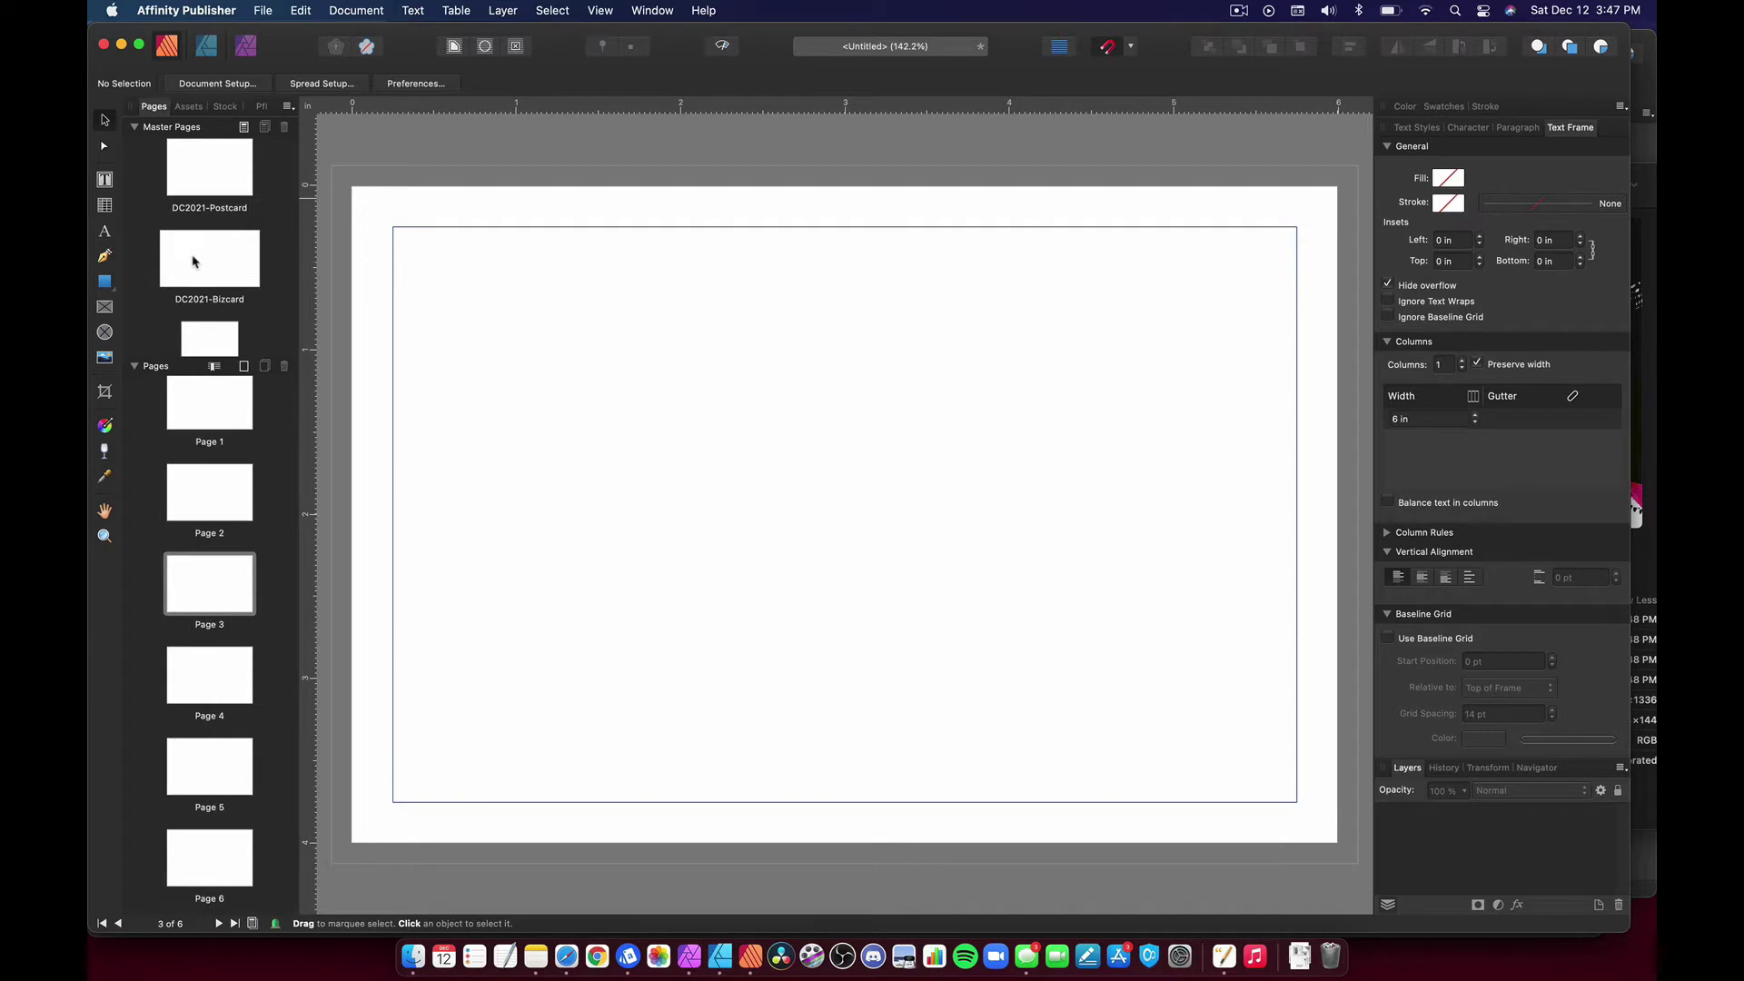
drag(192, 262, 207, 592)
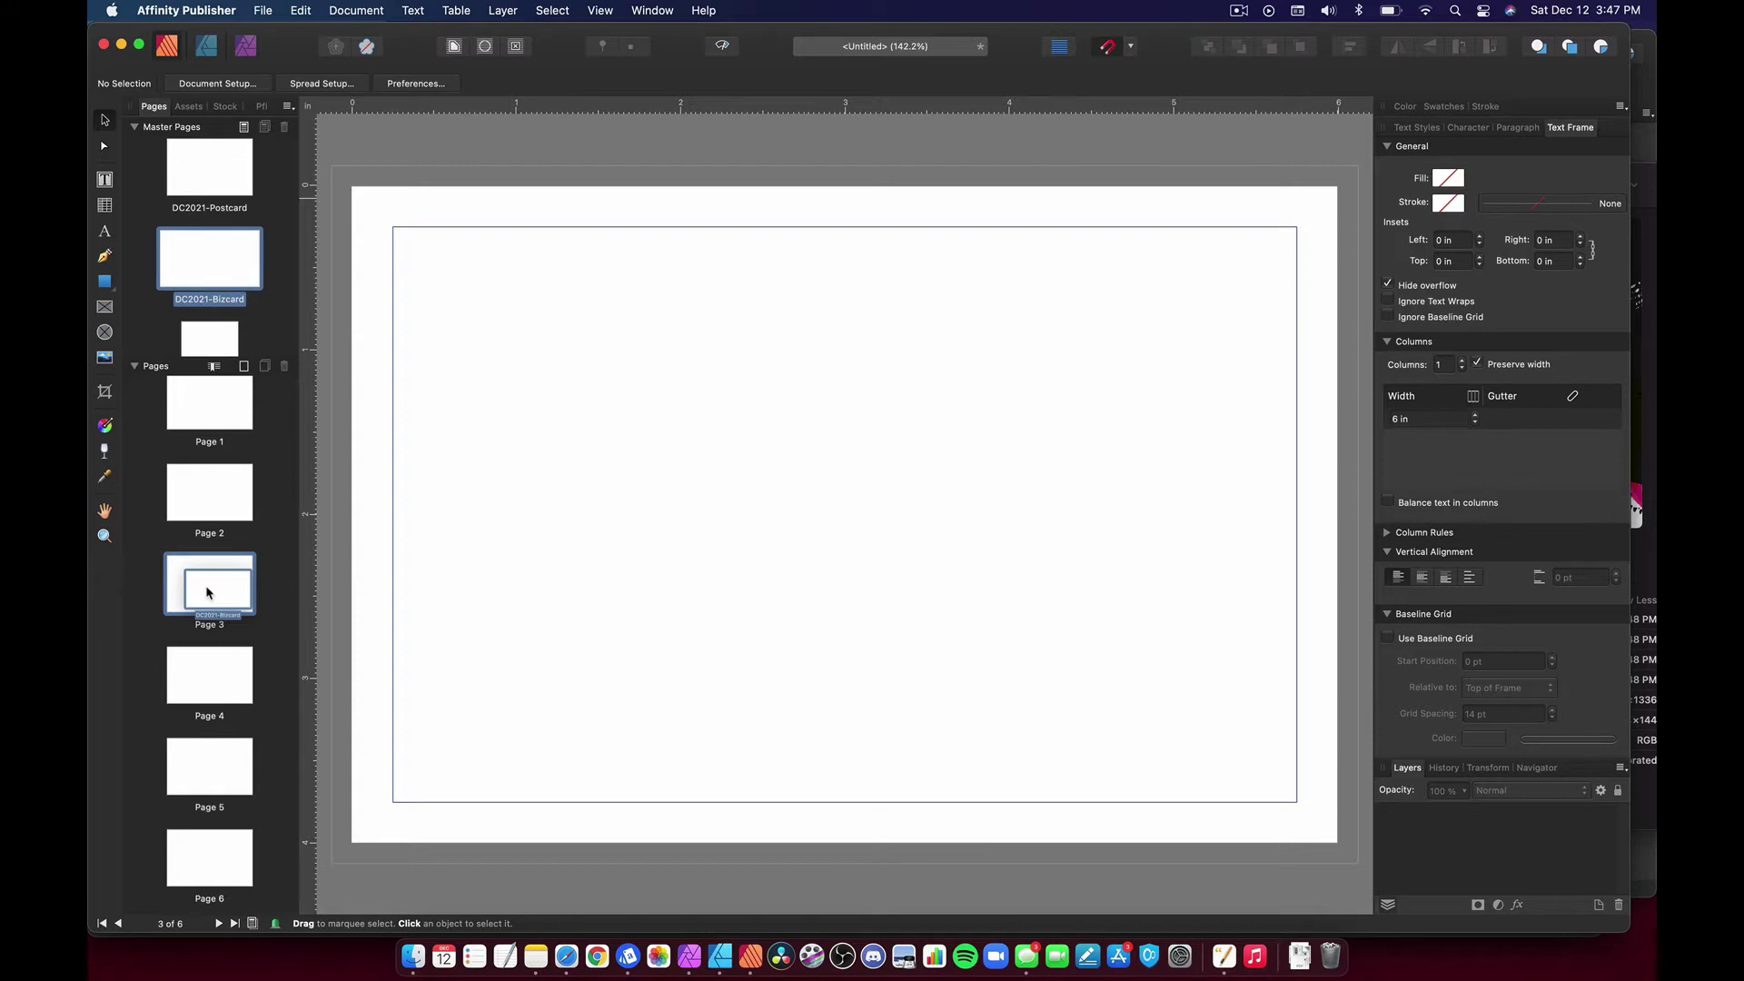
drag(207, 592, 207, 592)
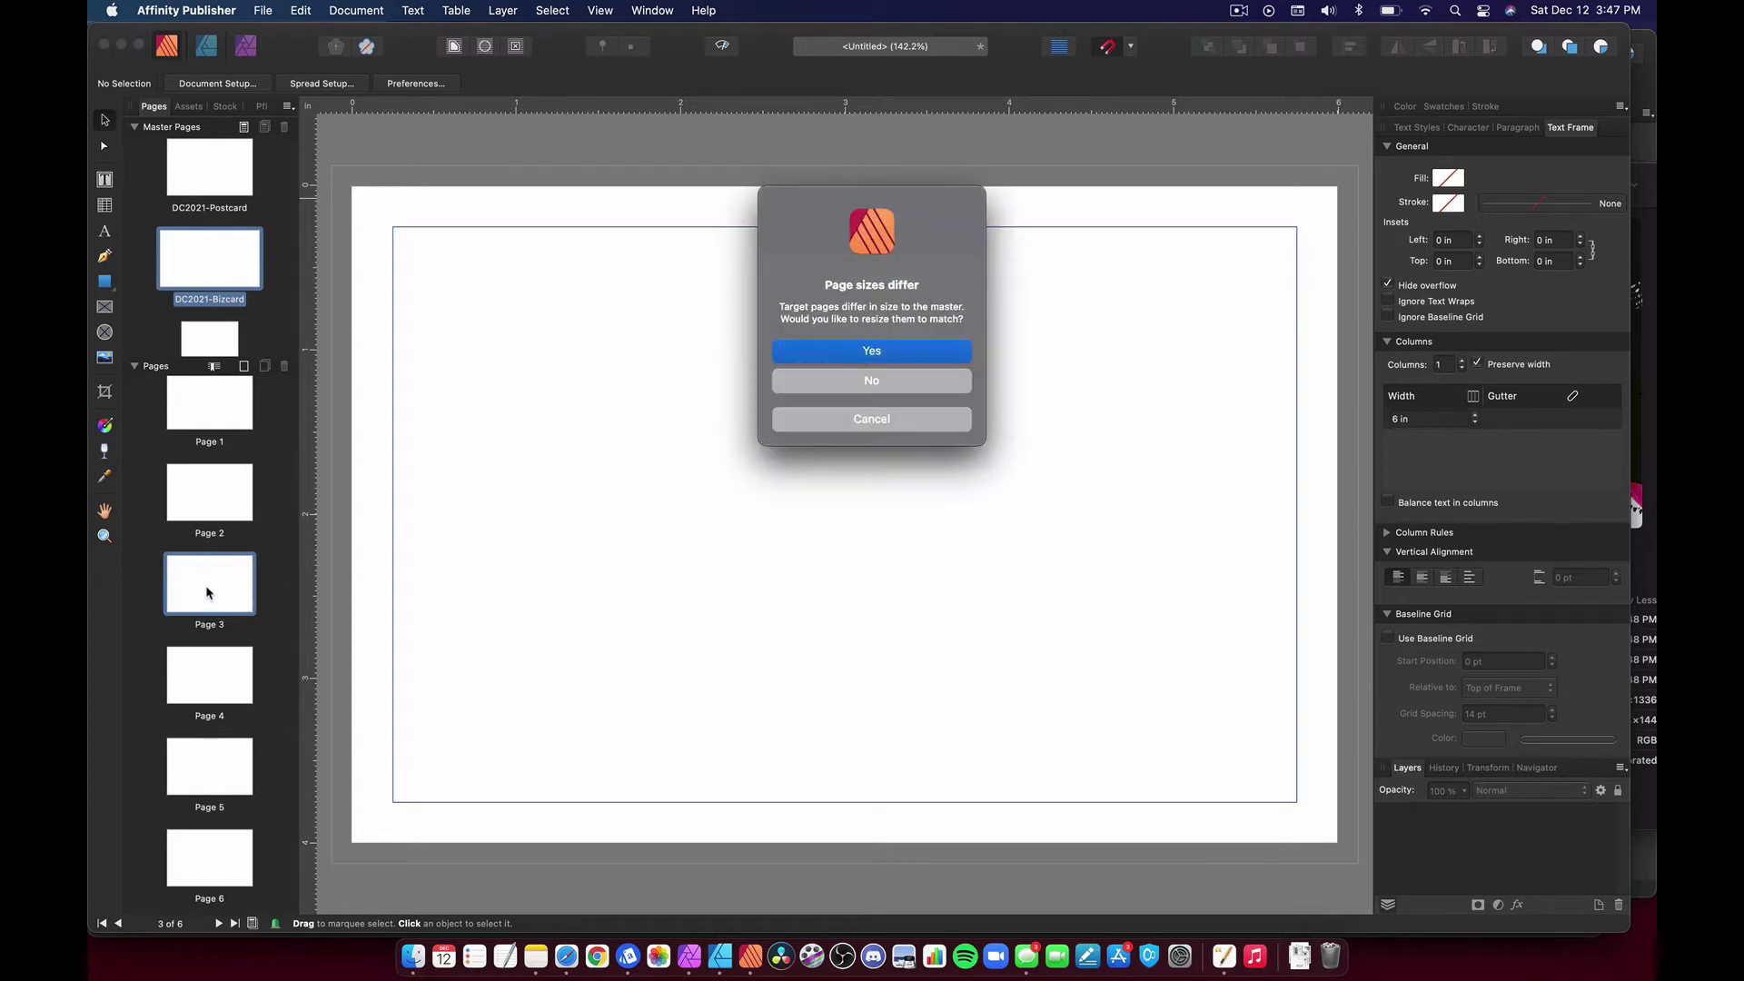
click(903, 350)
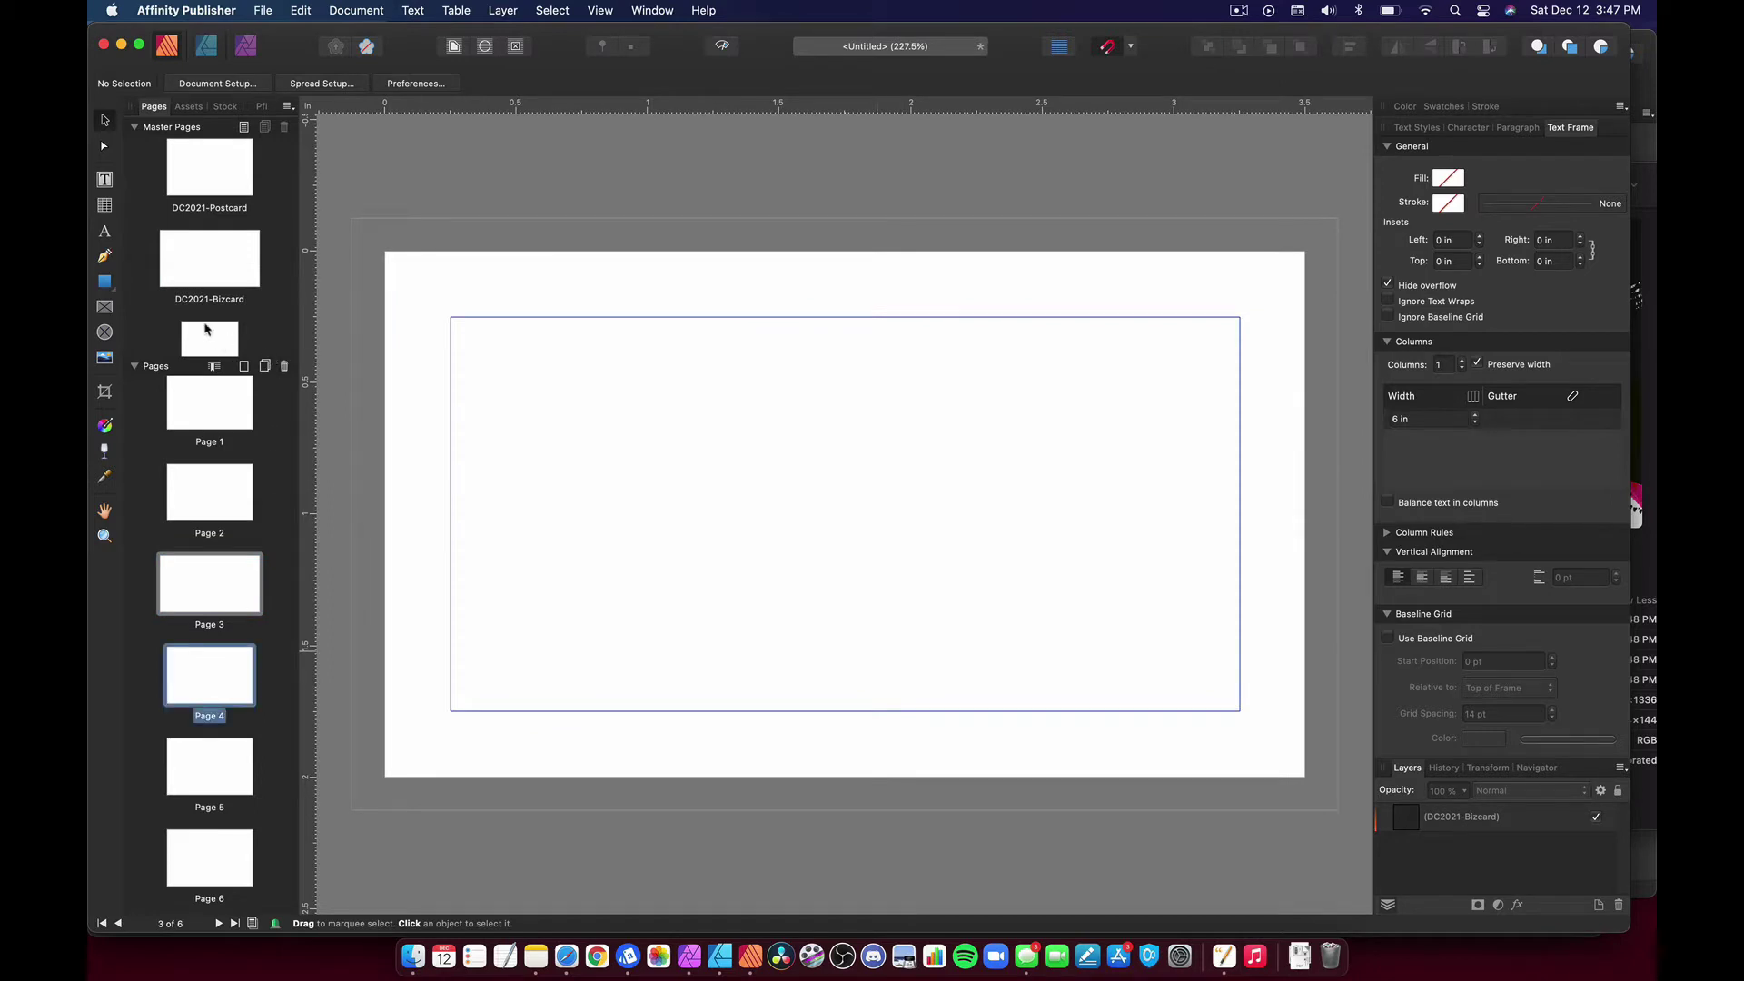
drag(209, 259, 209, 676)
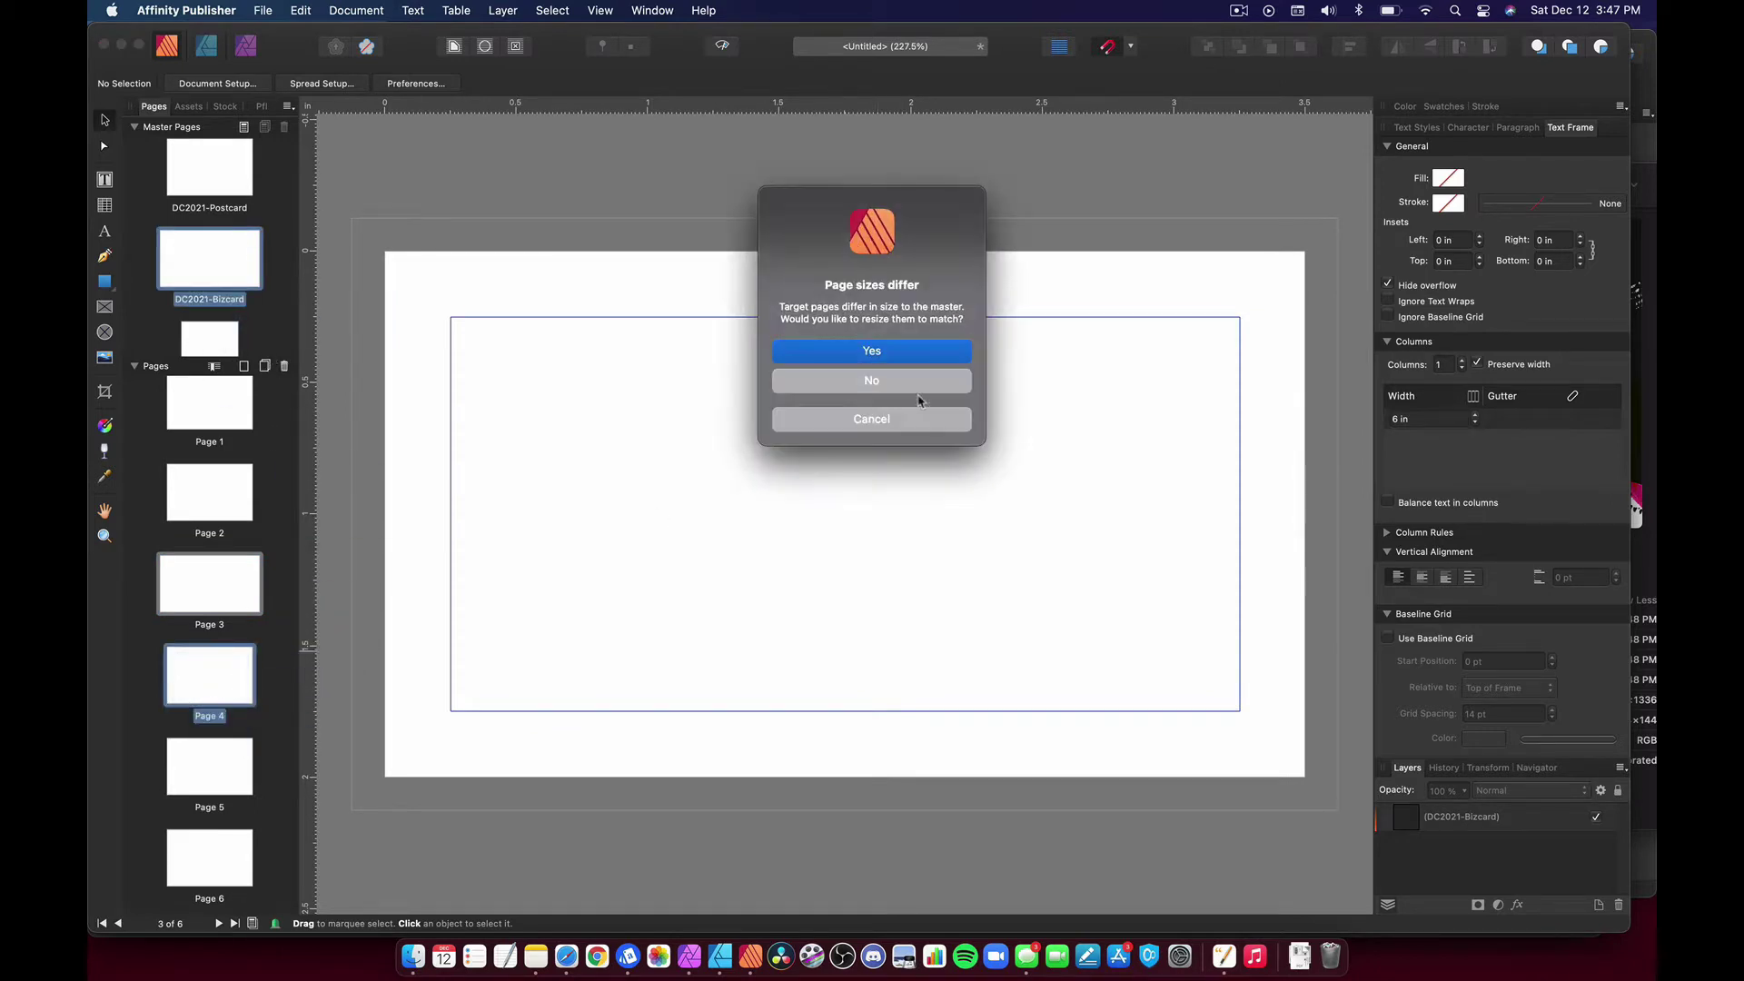
click(938, 353)
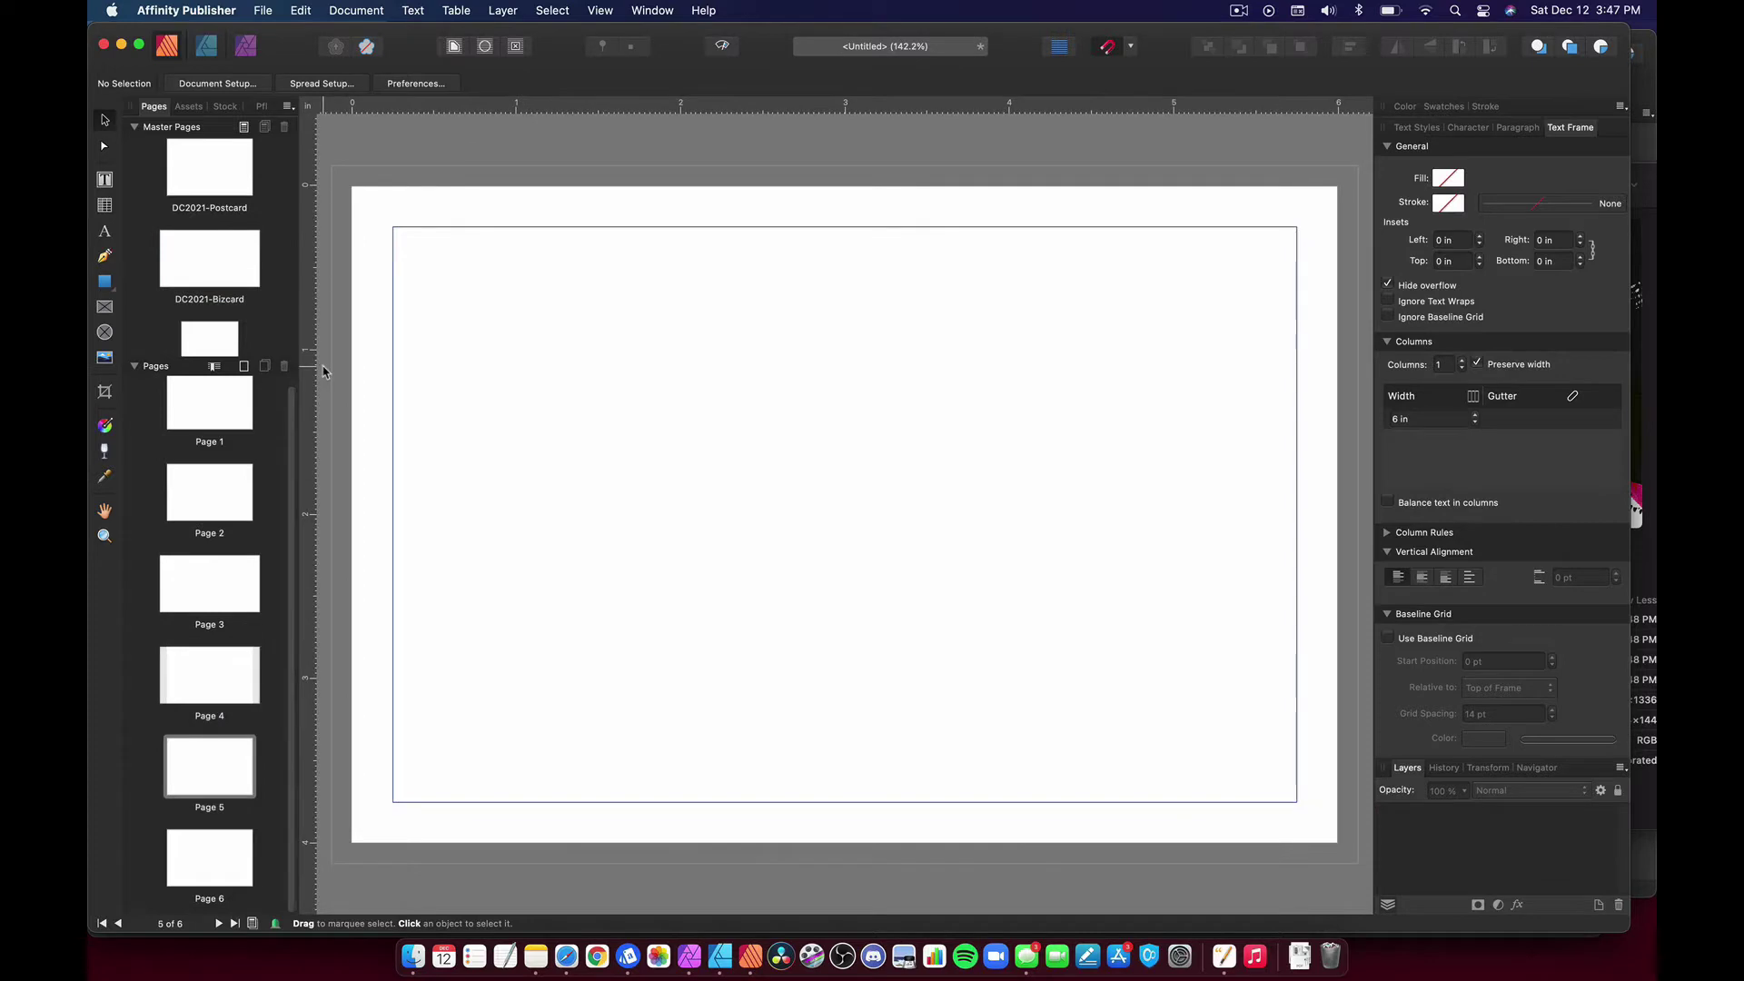
Apply the DC2021-Hangtag master to Page 5 and resize it to the hang-tag shape
scroll(227, 272, down, 2)
drag(210, 300, 195, 768)
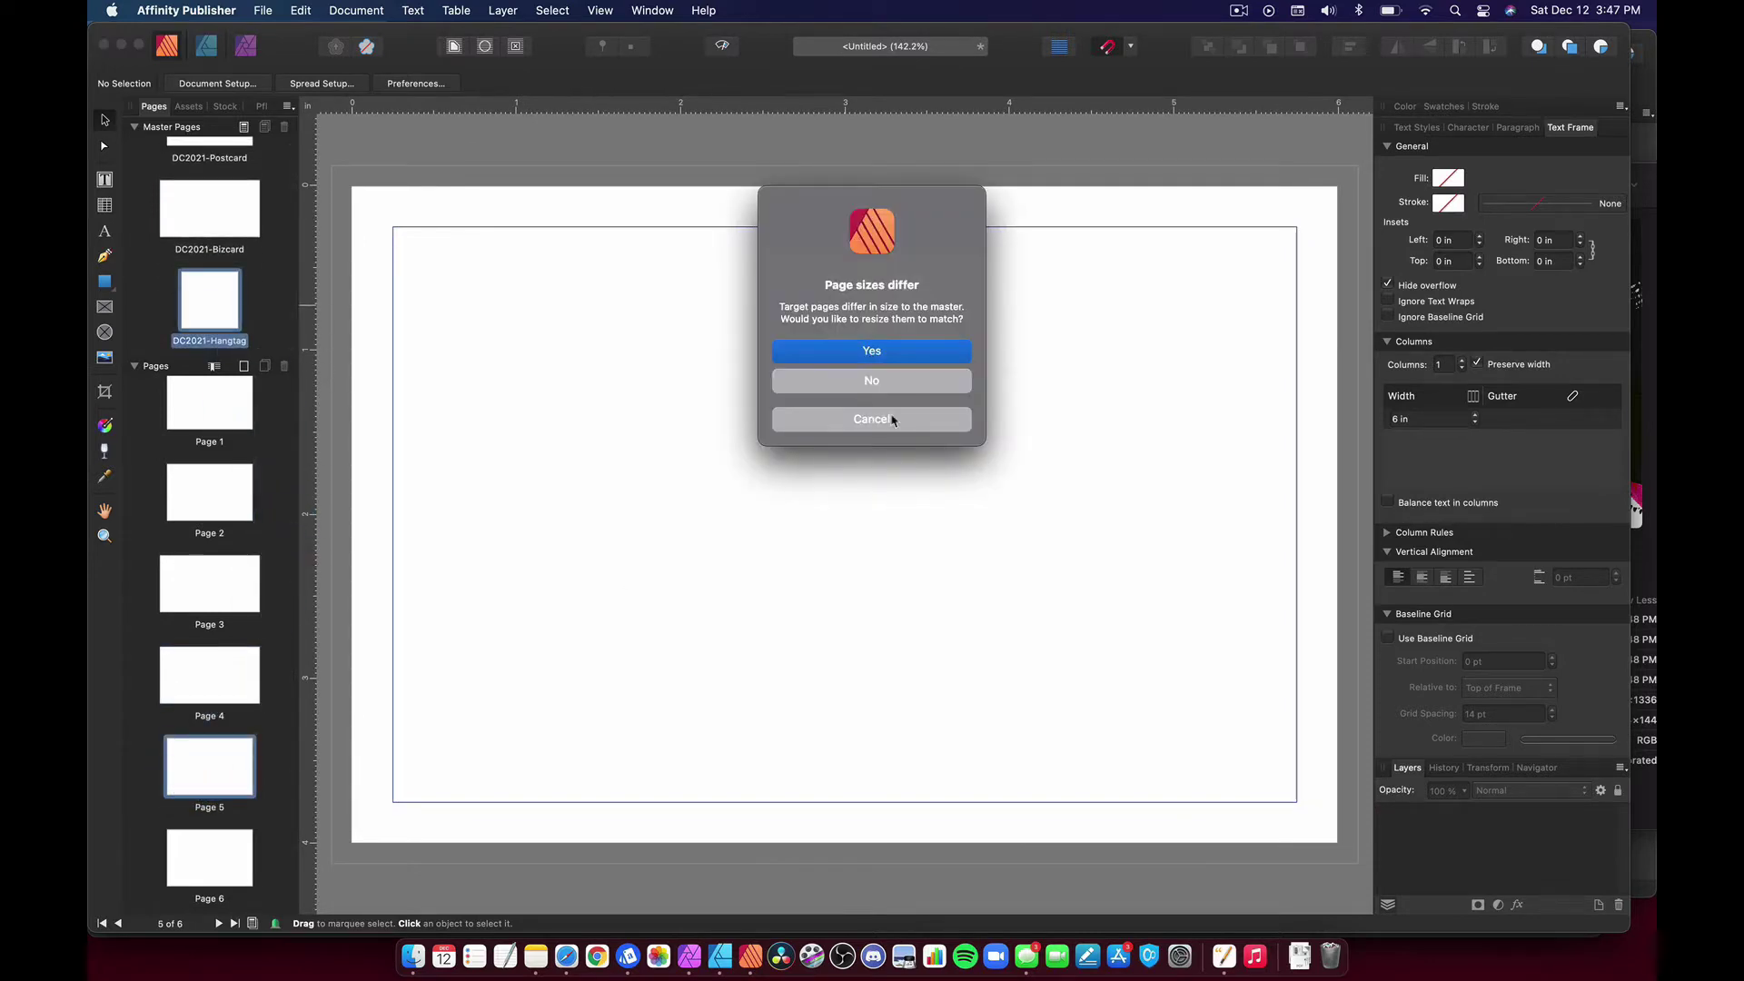
click(915, 360)
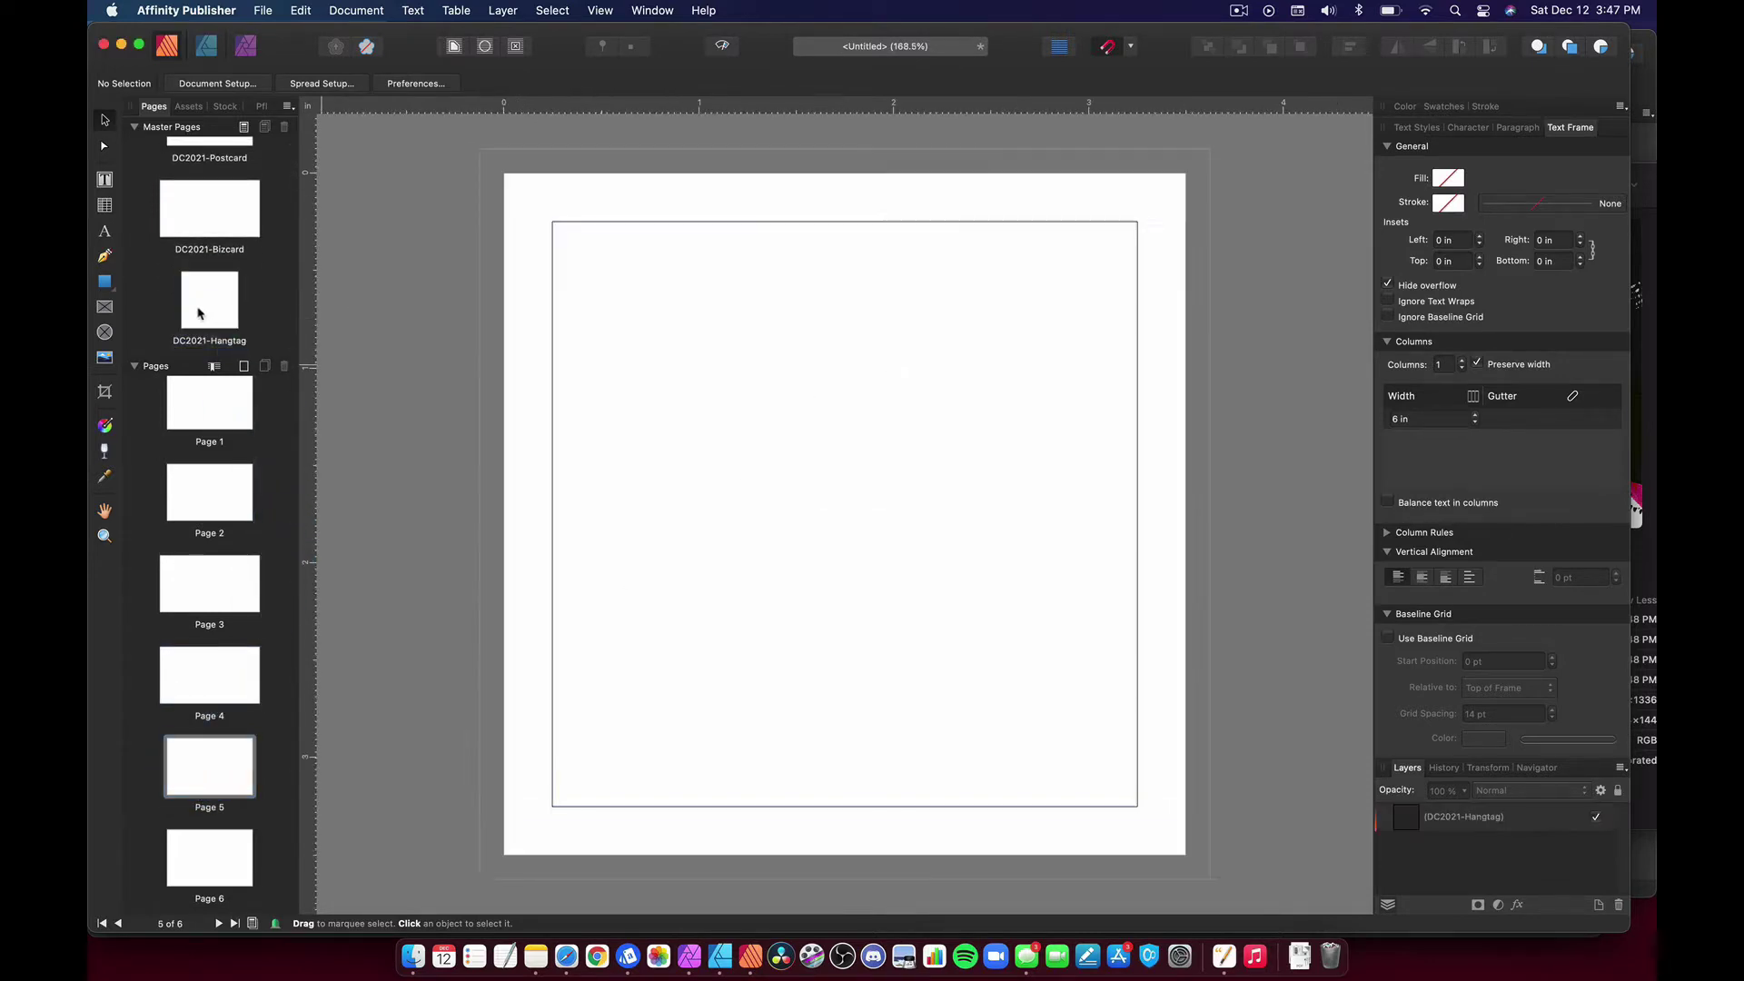
click(222, 881)
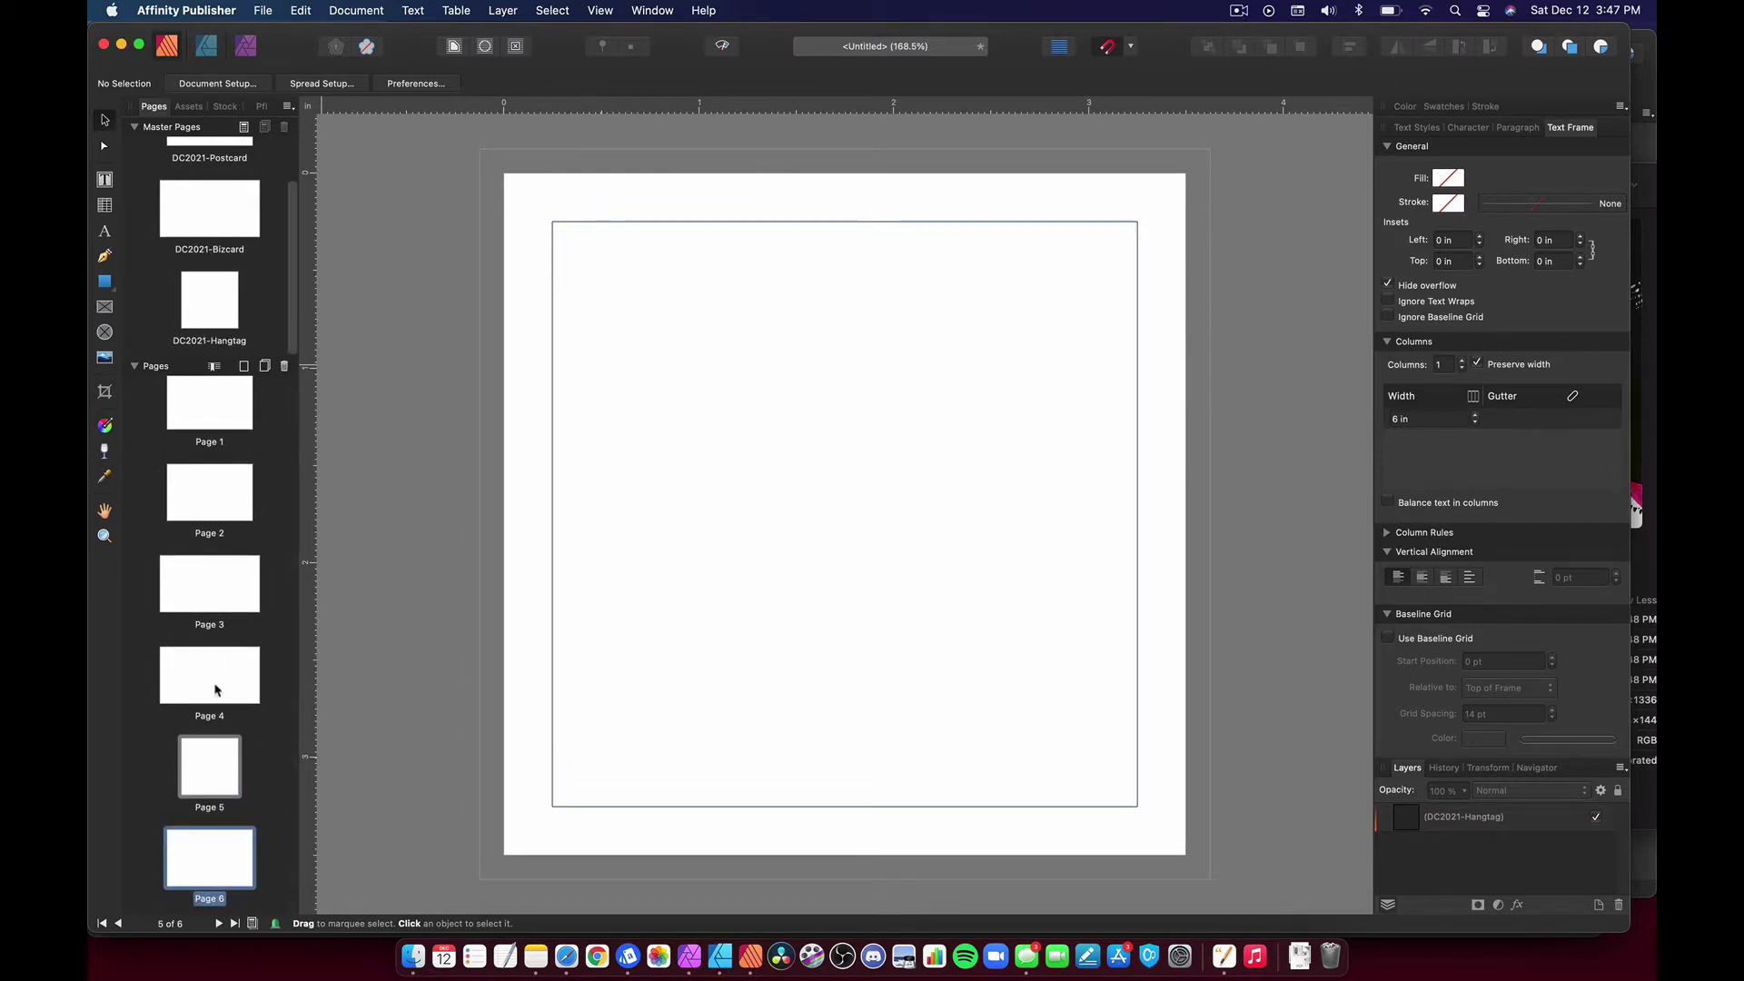
Apply the DC2021-Hangtag master to Page 6 through Apply Master, then return to Page 1
right_click(208, 864)
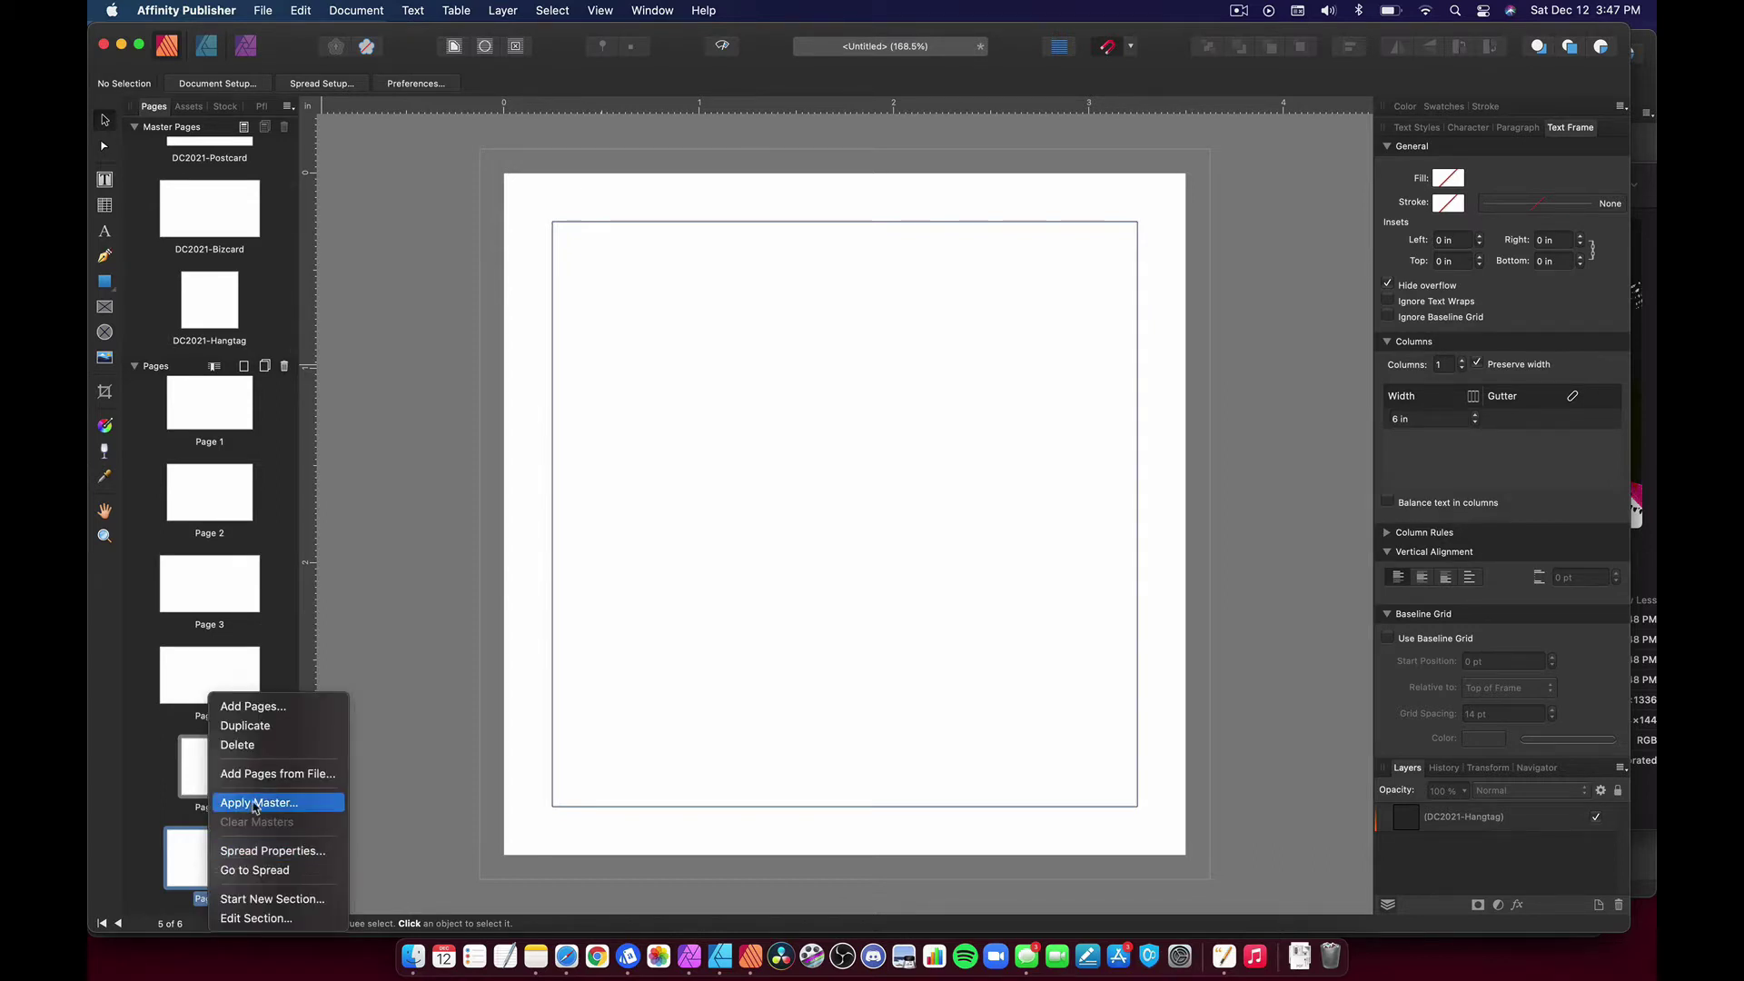
click(337, 803)
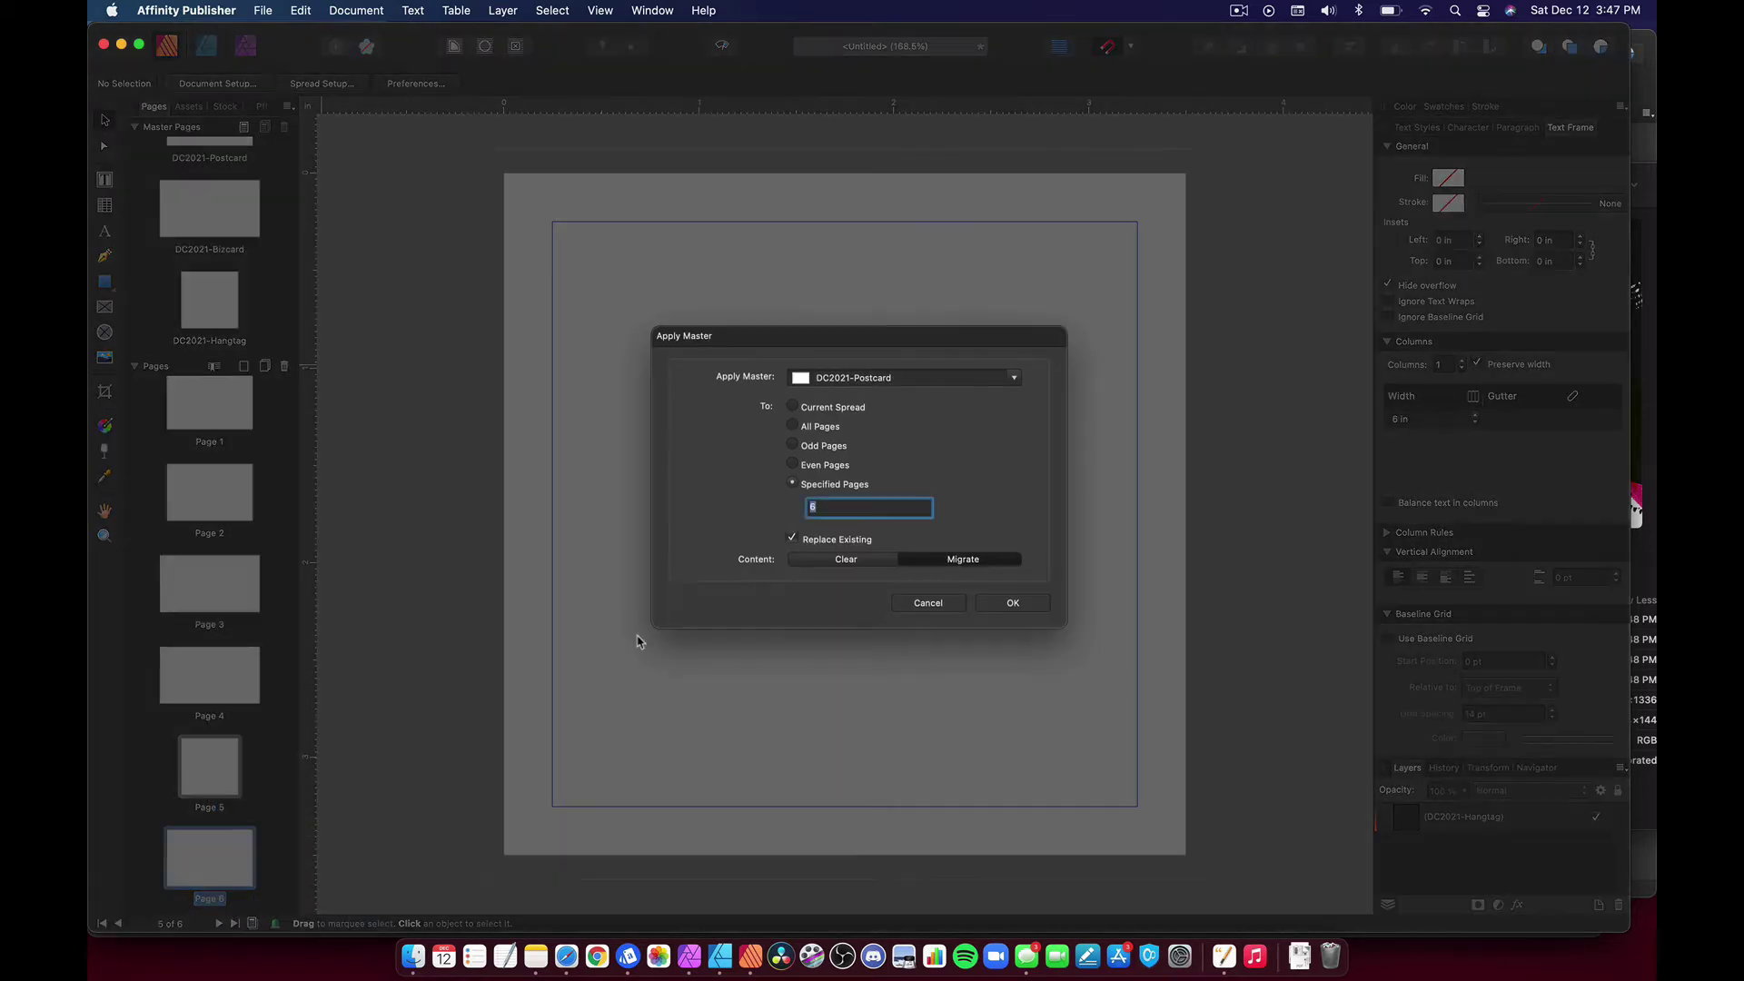
click(886, 385)
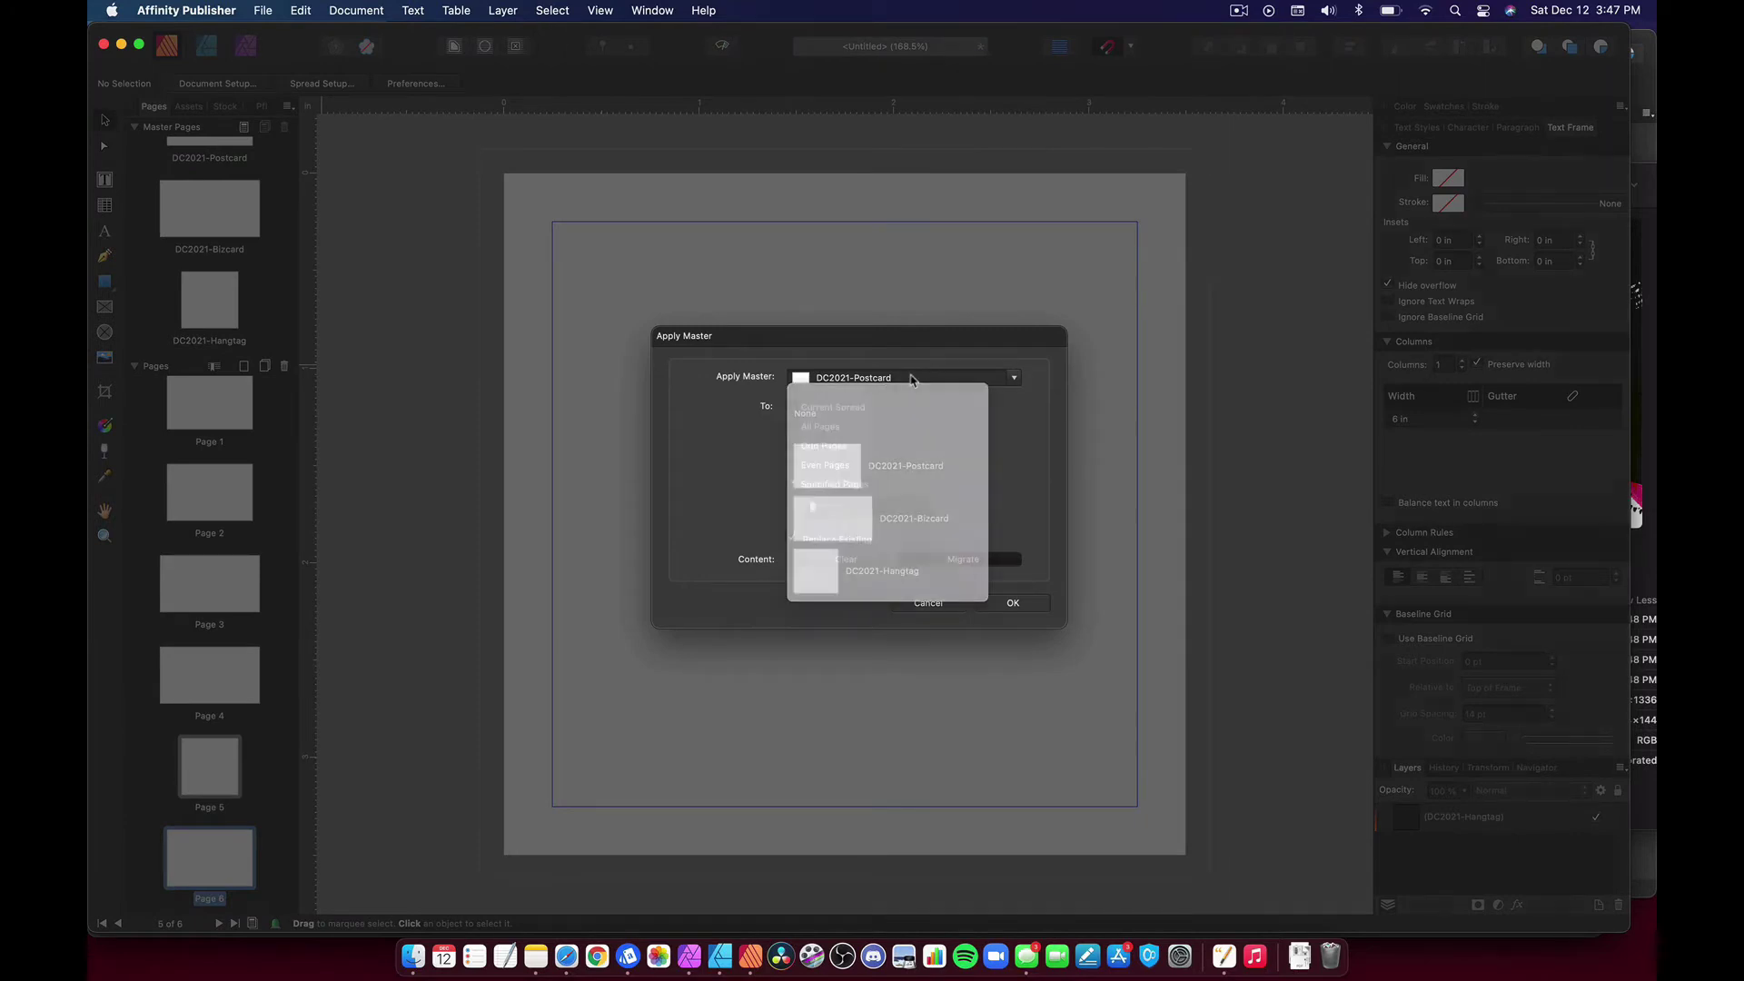
click(869, 570)
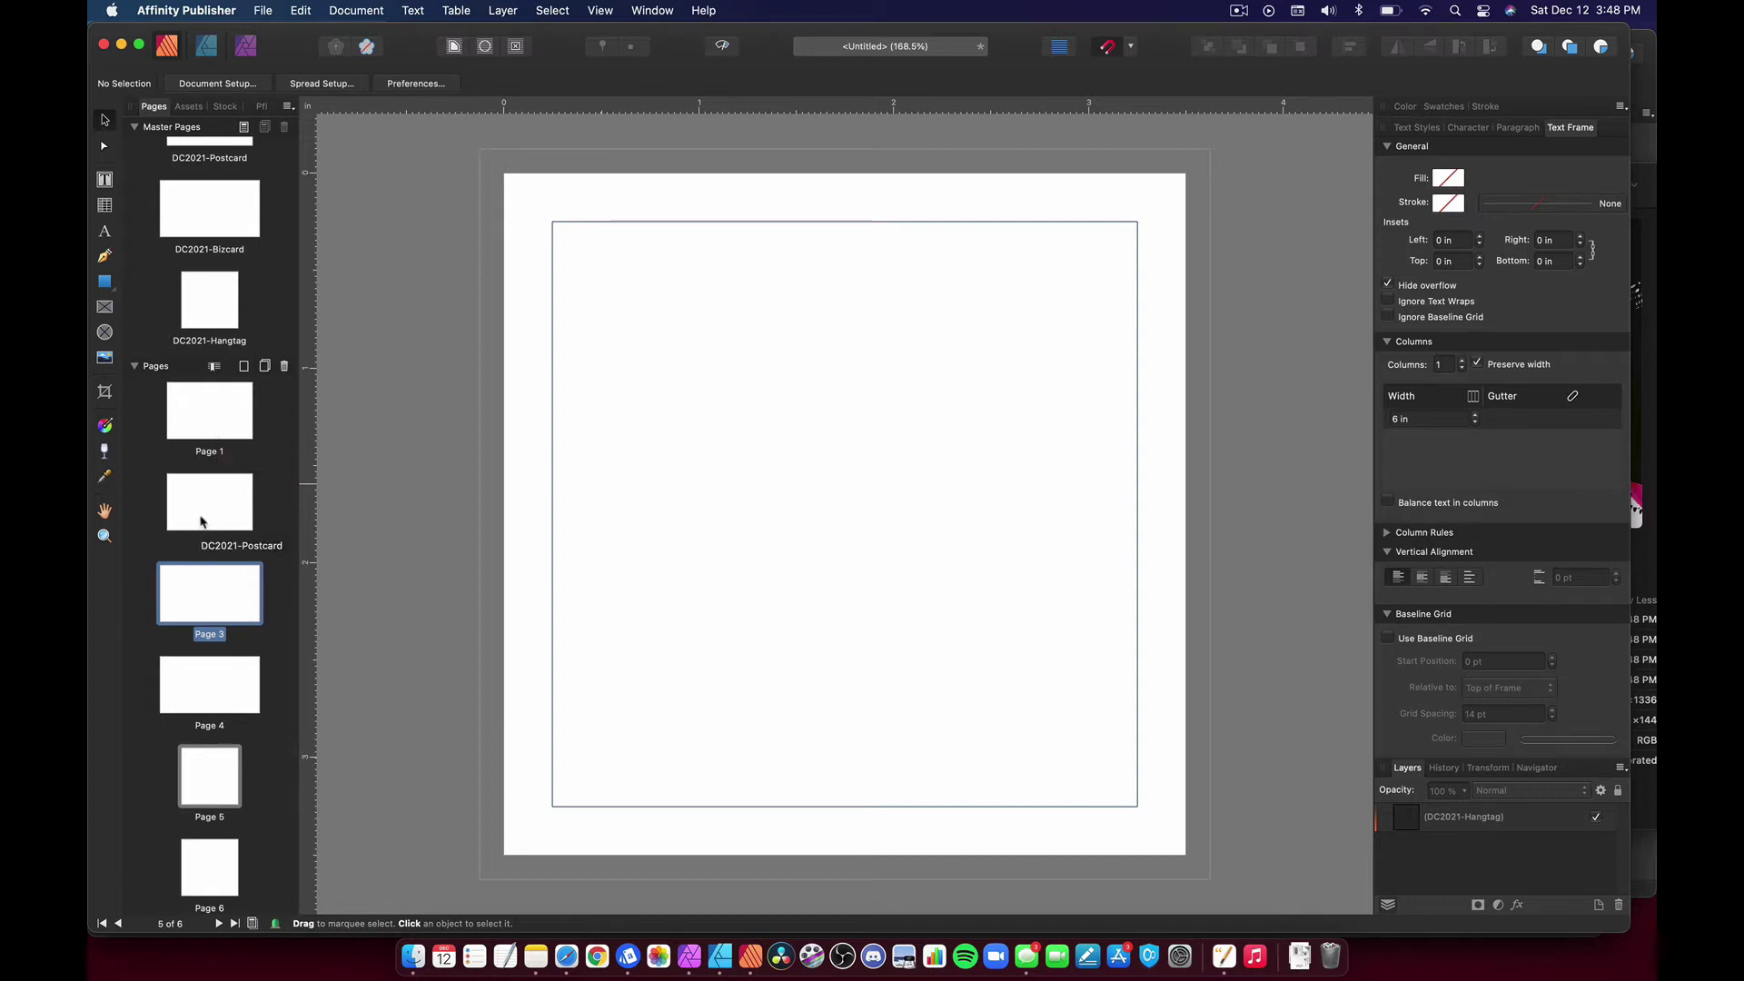
click(200, 420)
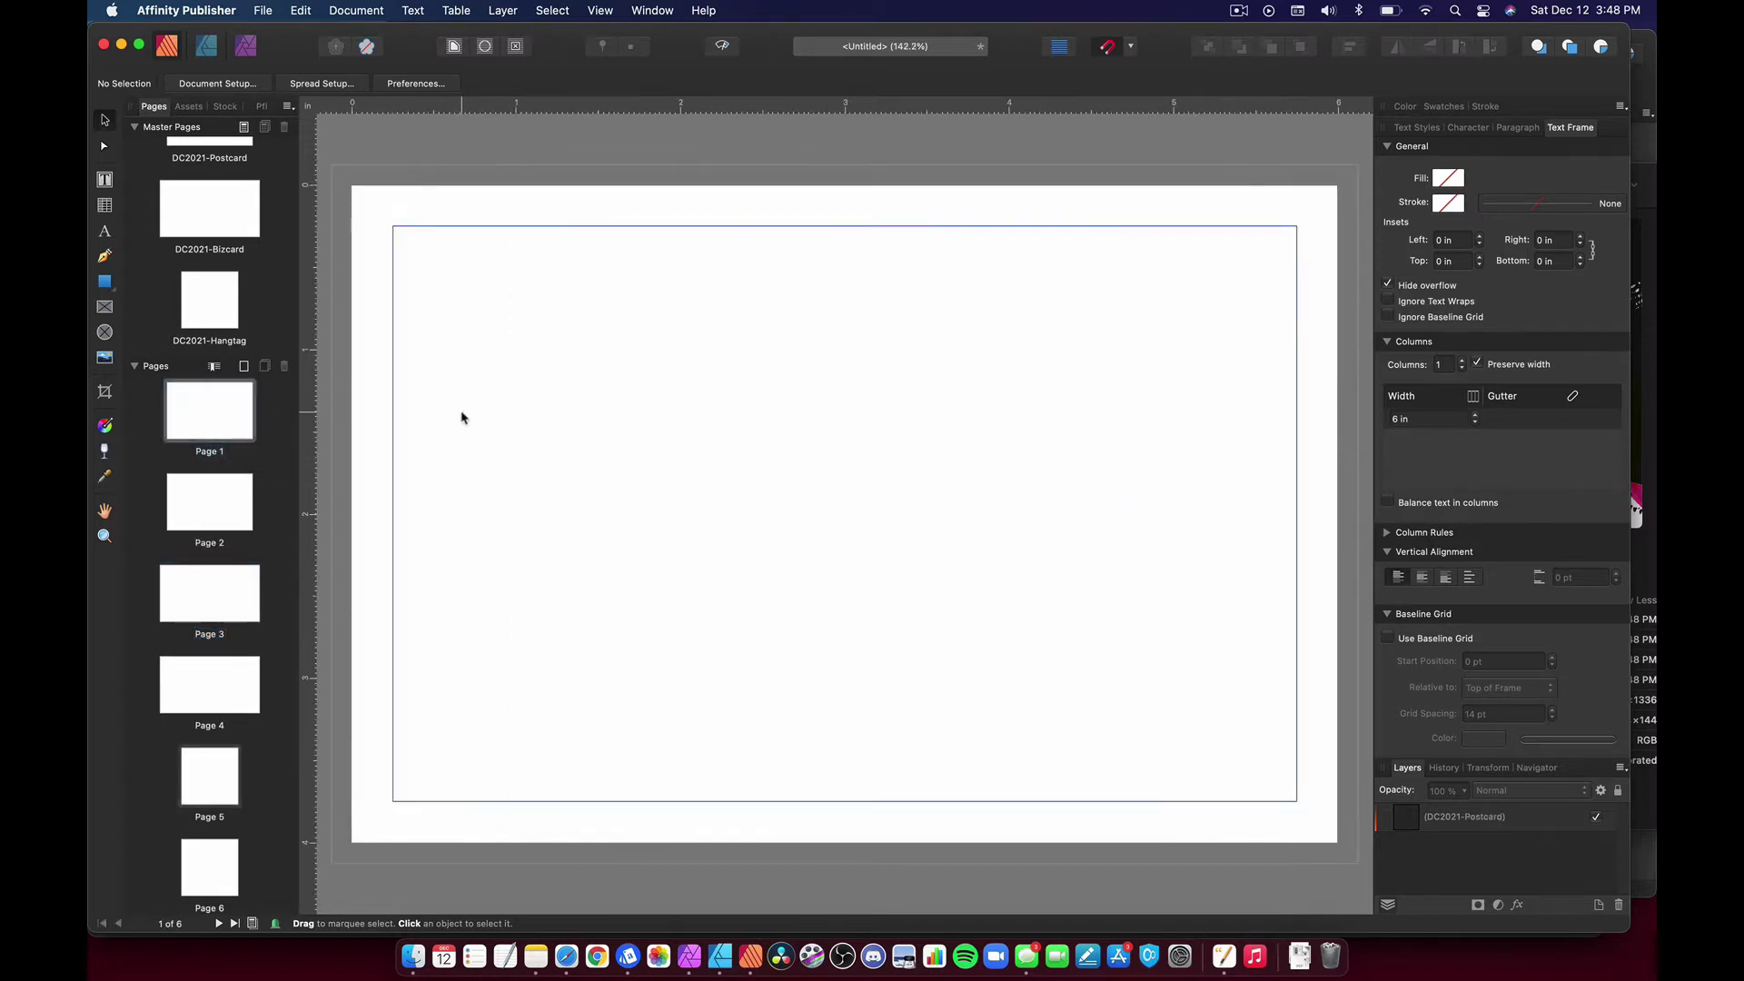
Place the postcard image from 04 Personal Branding > Postcards > Thank You Postcard 2021
click(255, 9)
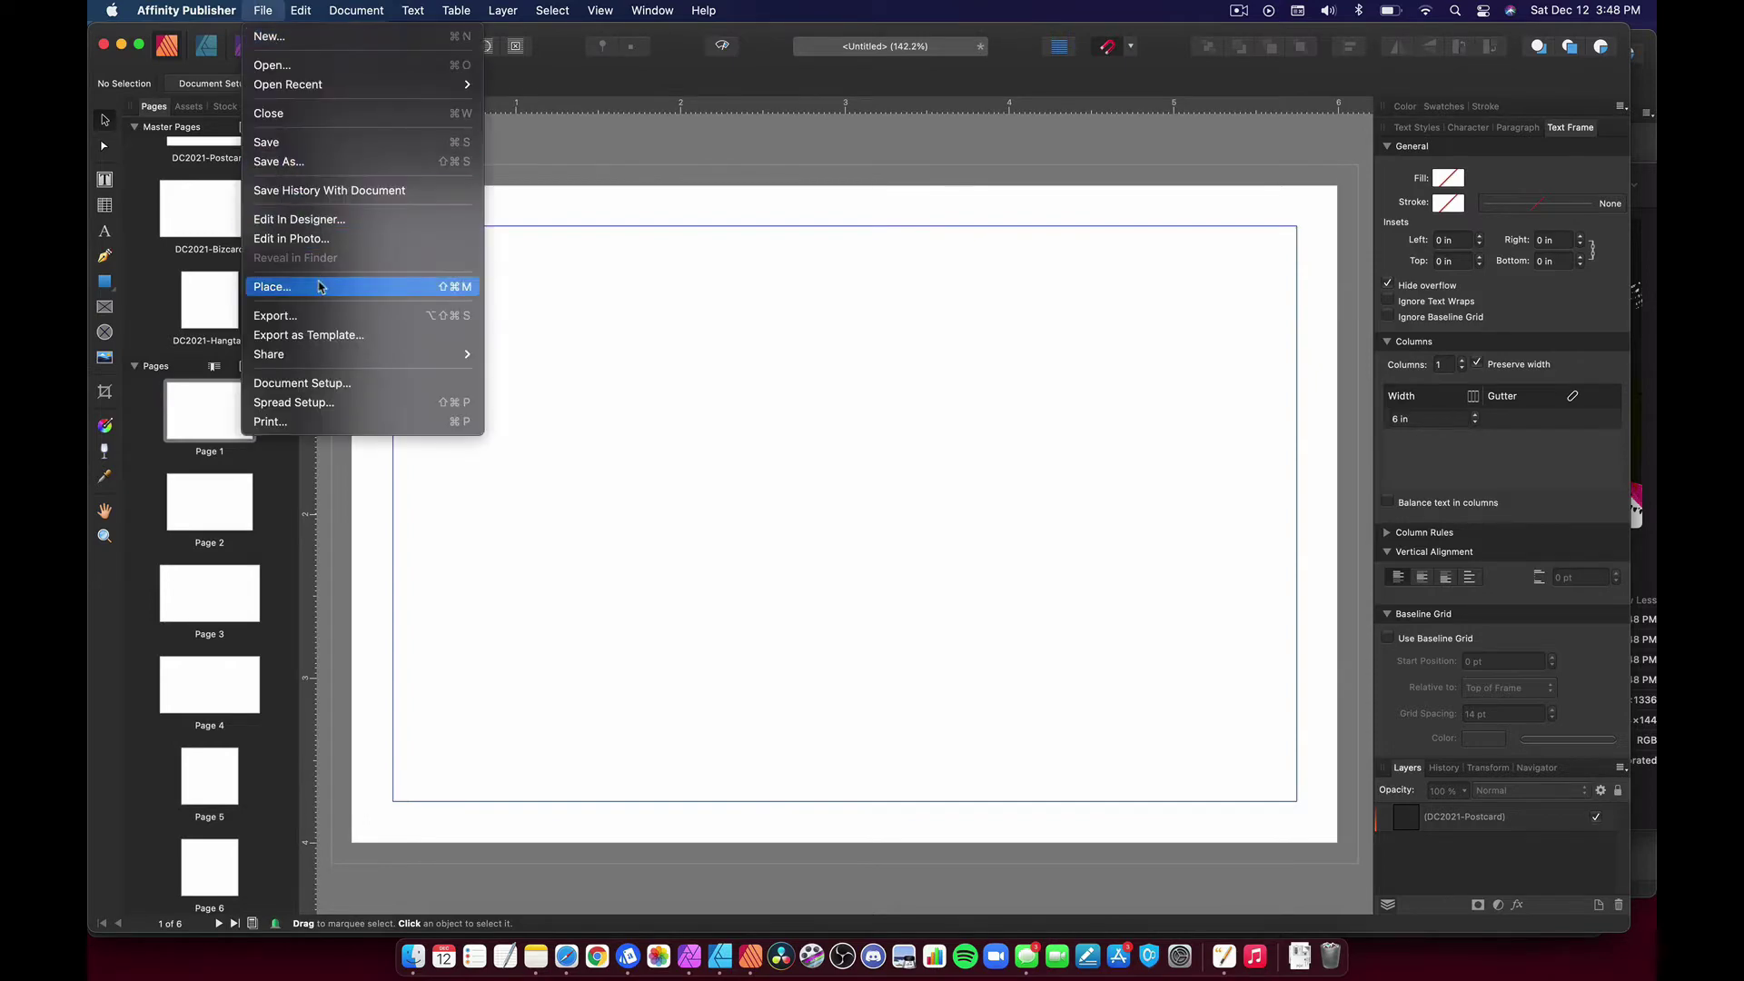
click(329, 287)
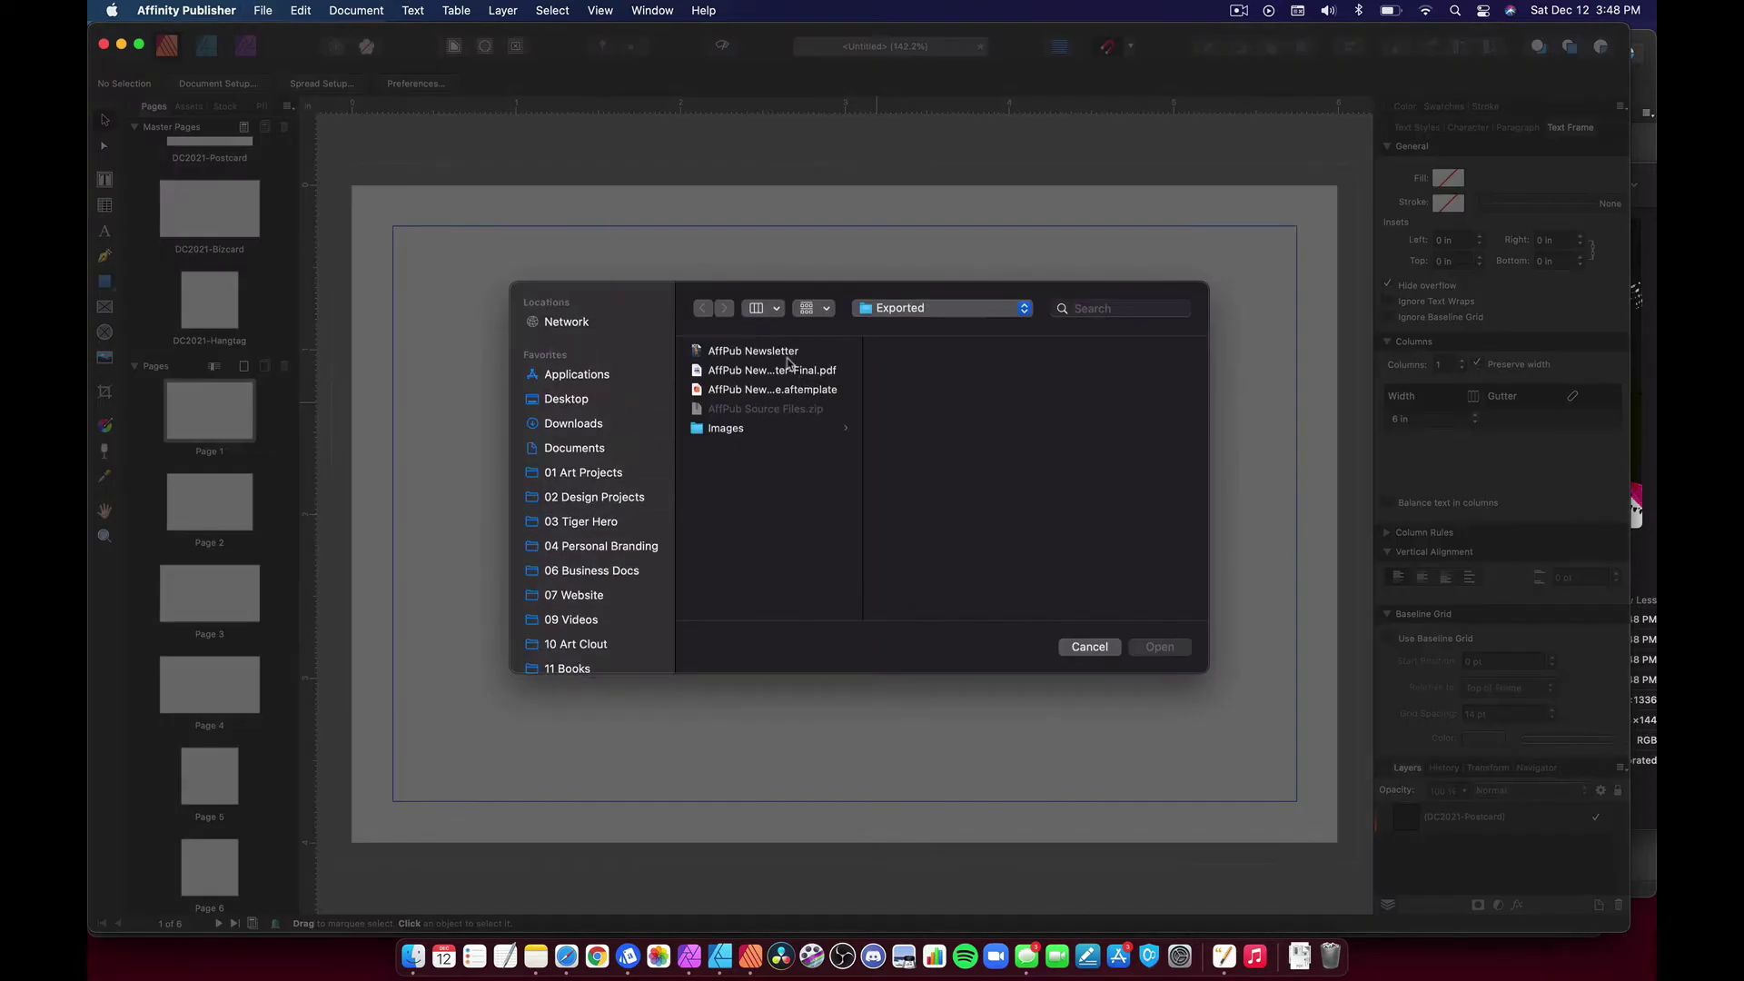
click(623, 547)
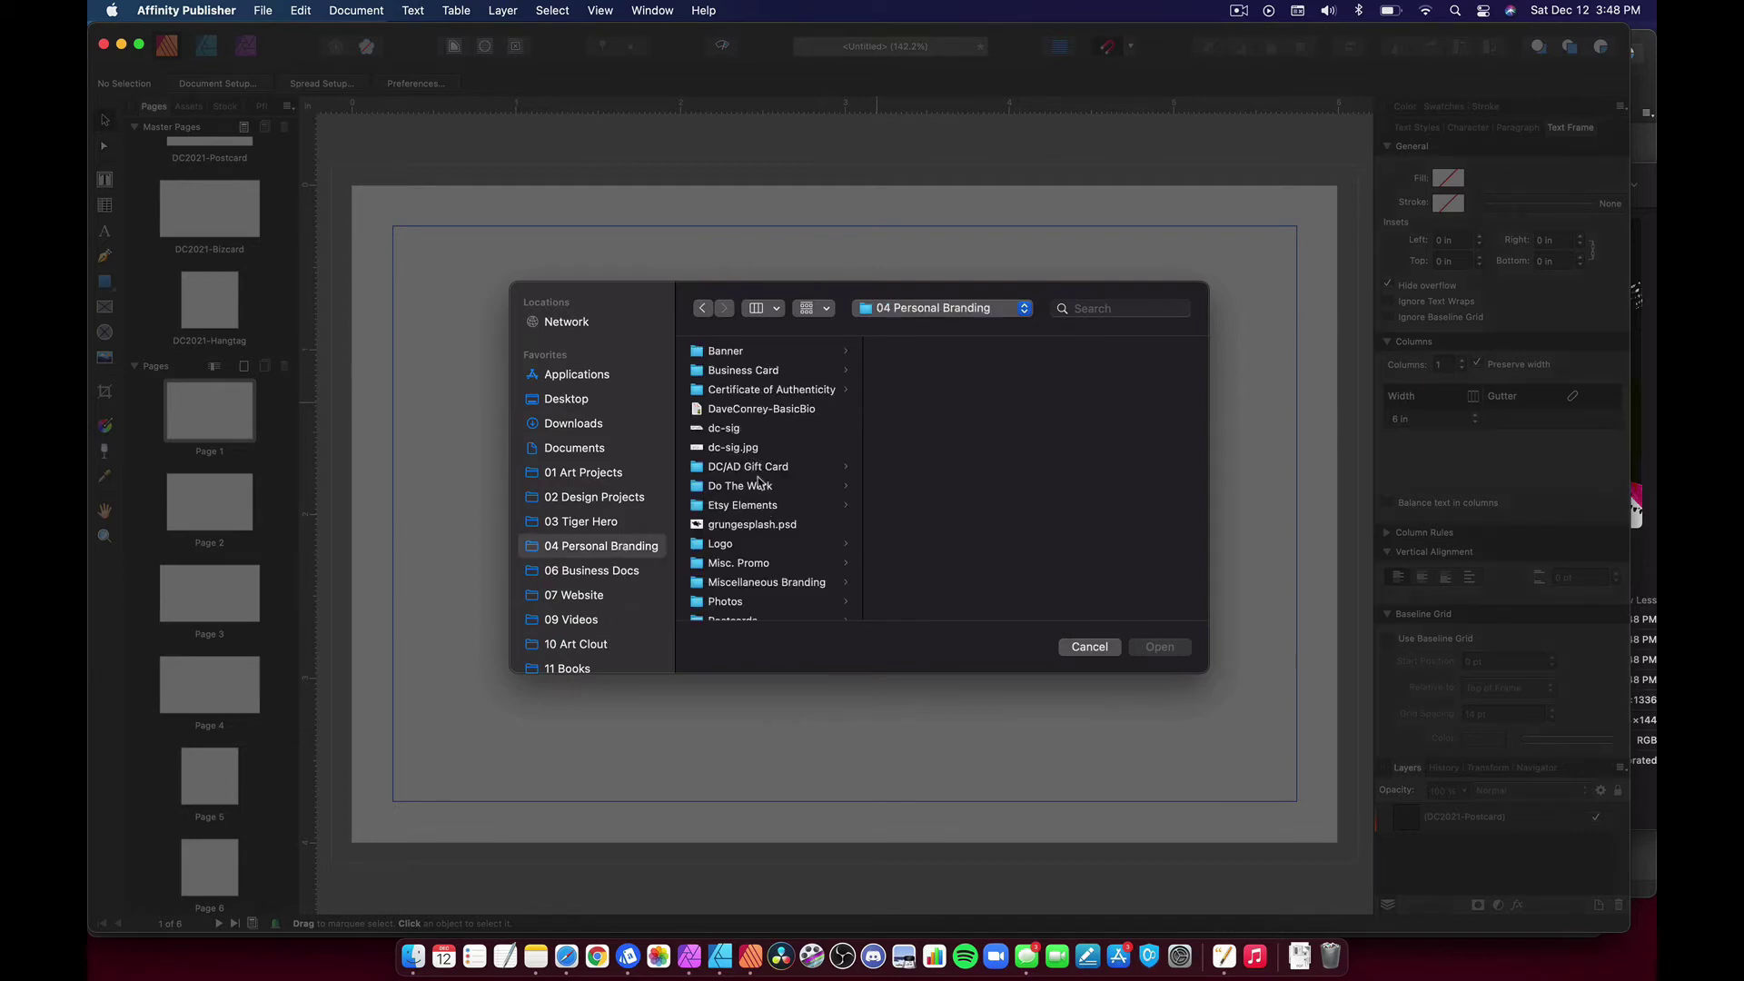
click(732, 620)
click(928, 524)
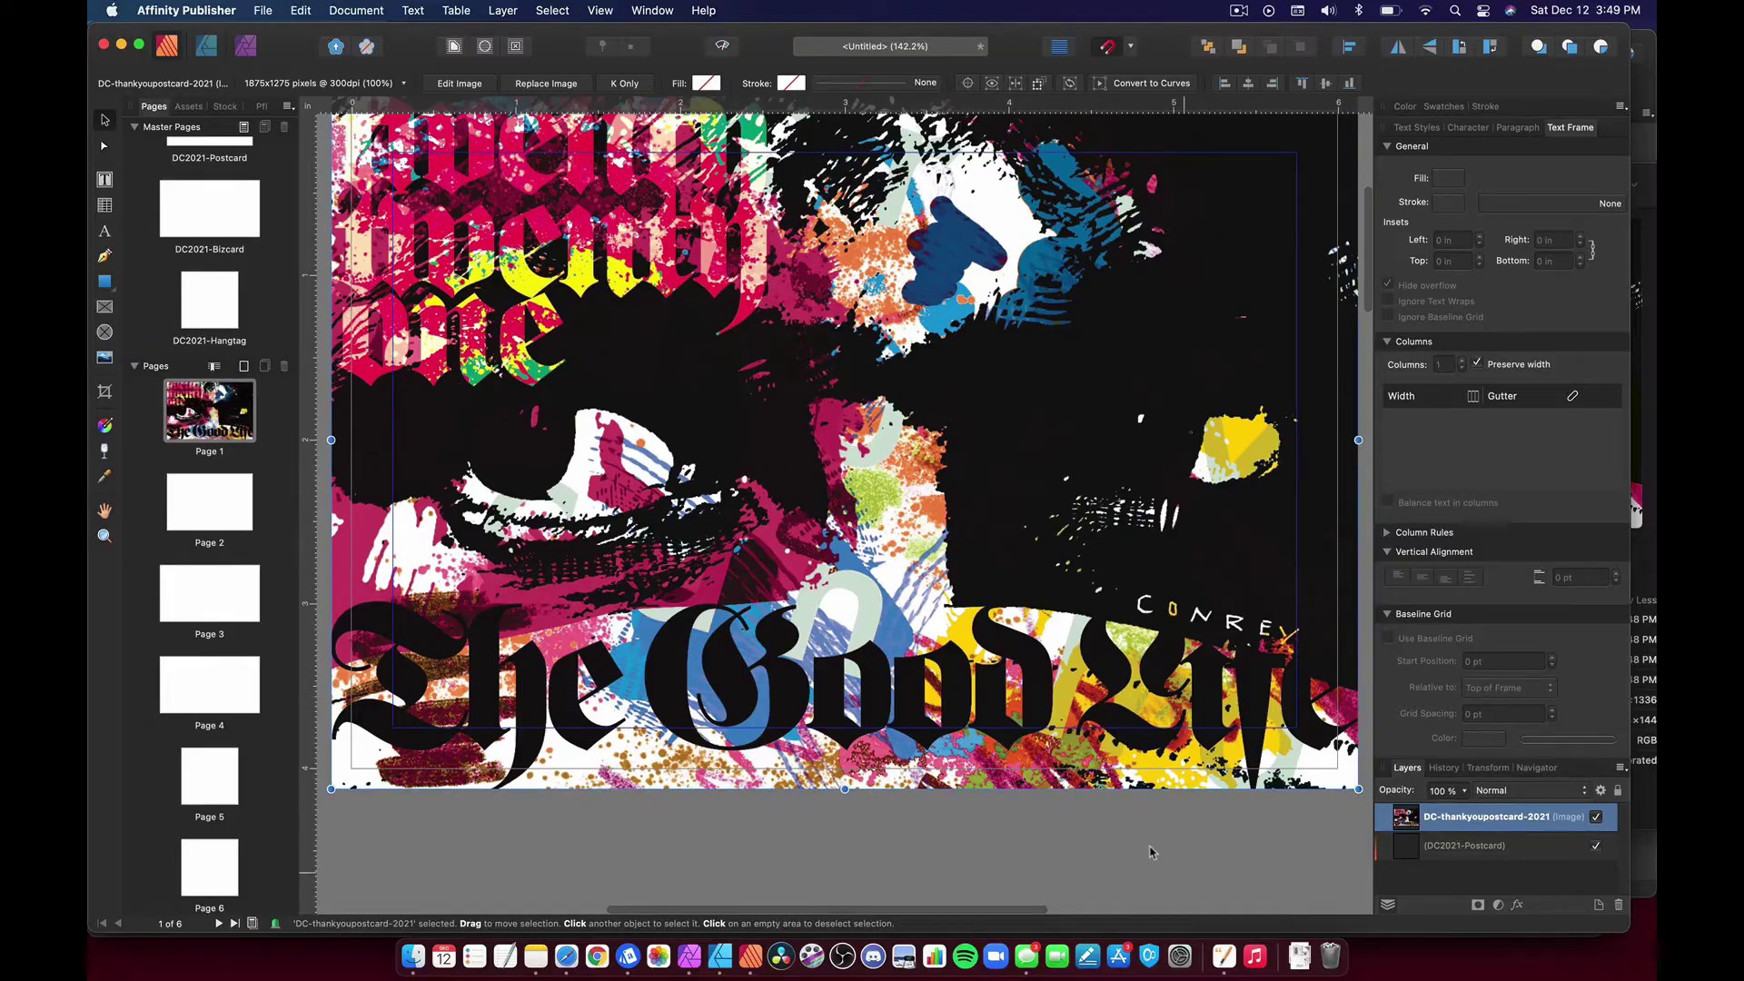
Zoom out and select the placed DC-thankyoupostcard-2021 image on Page 1
click(1149, 852)
scroll(1107, 812, down, 3)
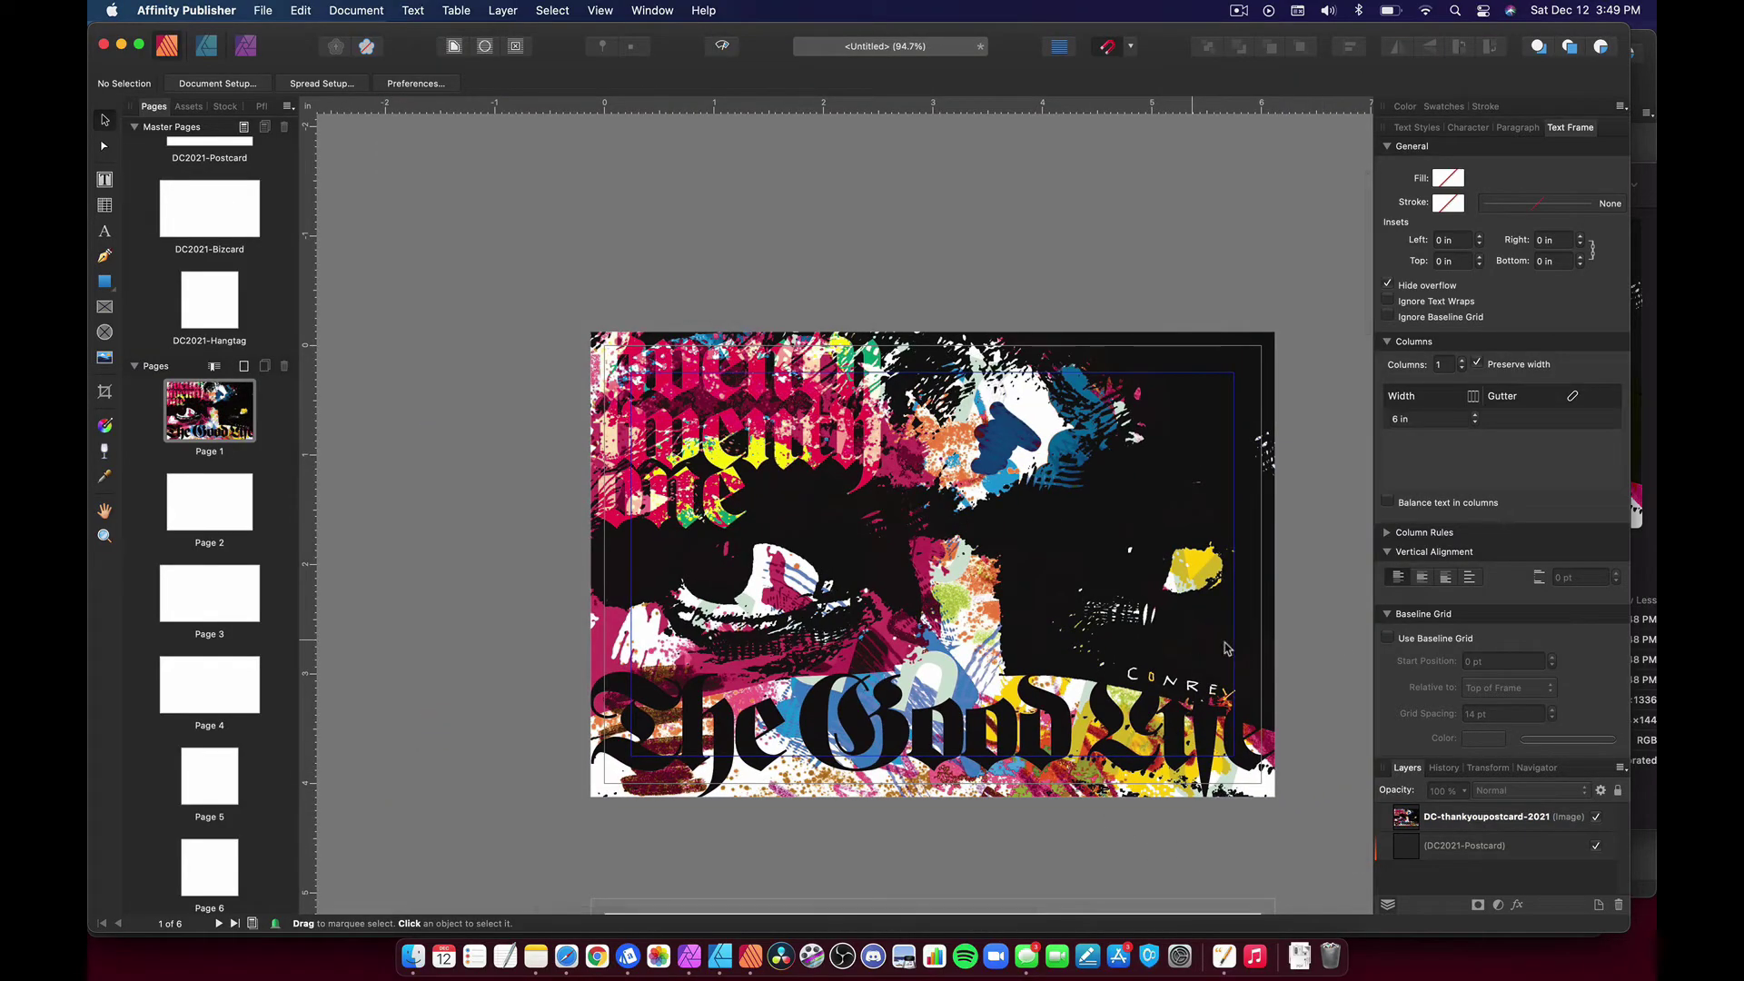
scroll(1286, 628, down, 2)
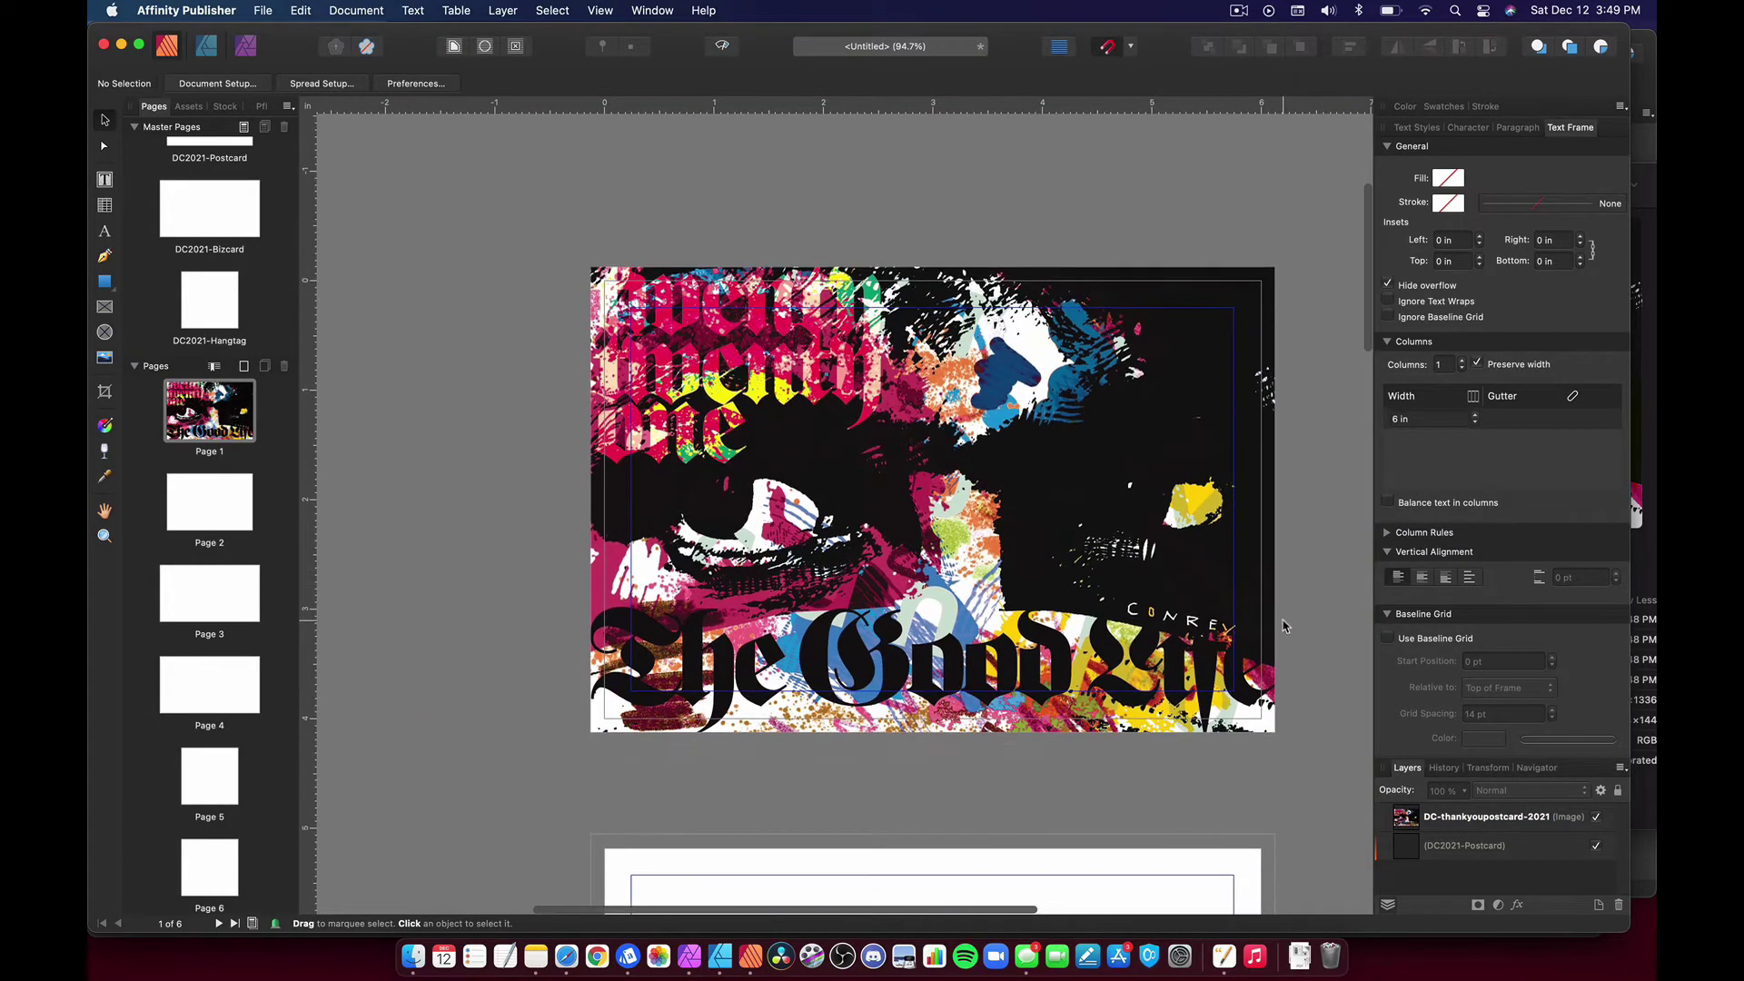
click(987, 477)
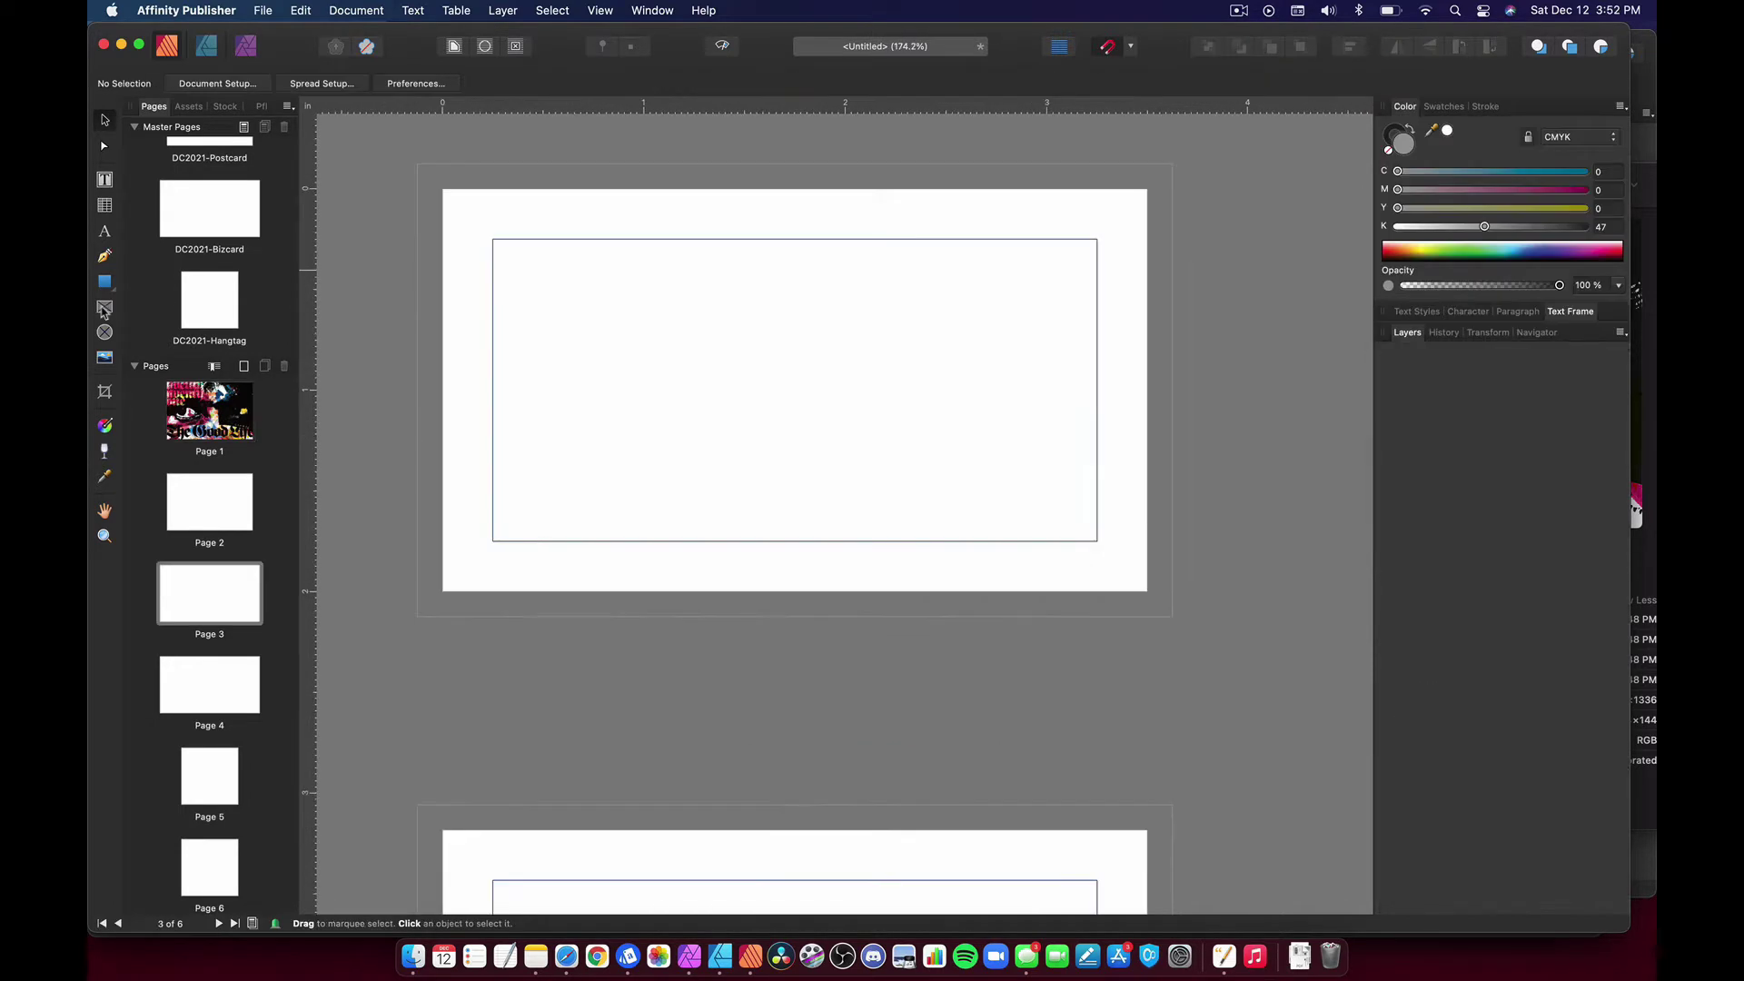
click(105, 308)
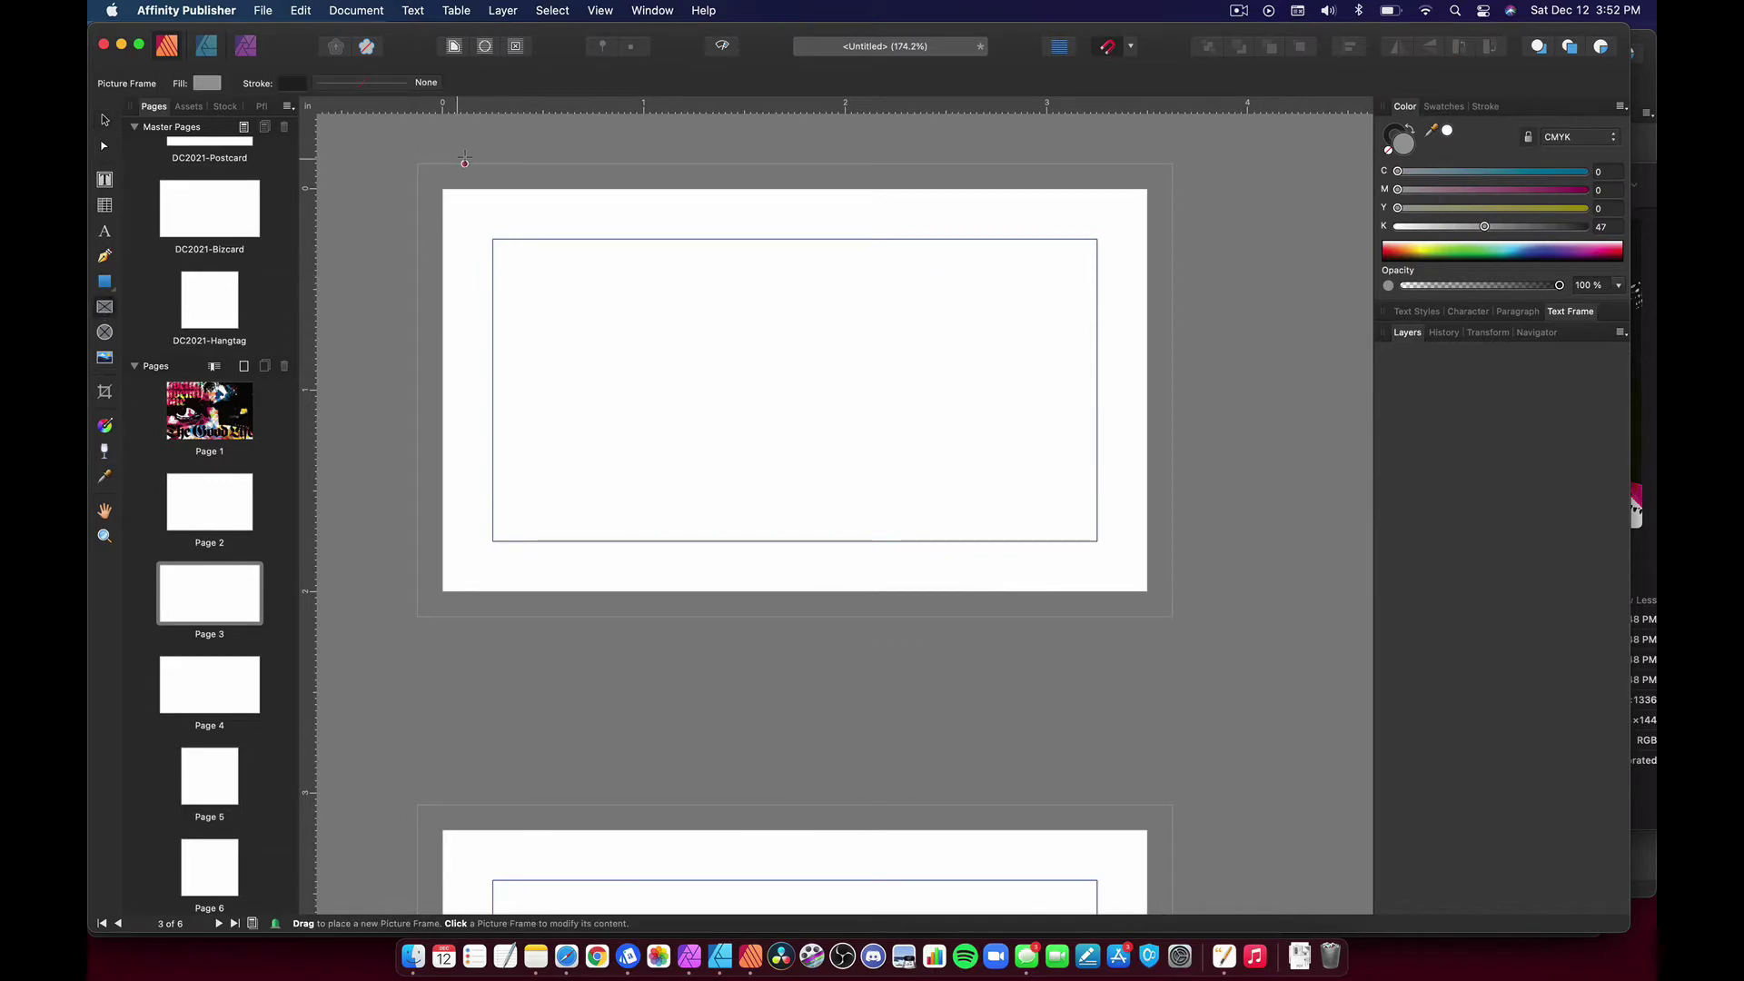
Draw a picture frame over Page 3's bleed, fill it with DC-thegoodlife-2021.tiff, and select the frame
drag(417, 164, 1172, 617)
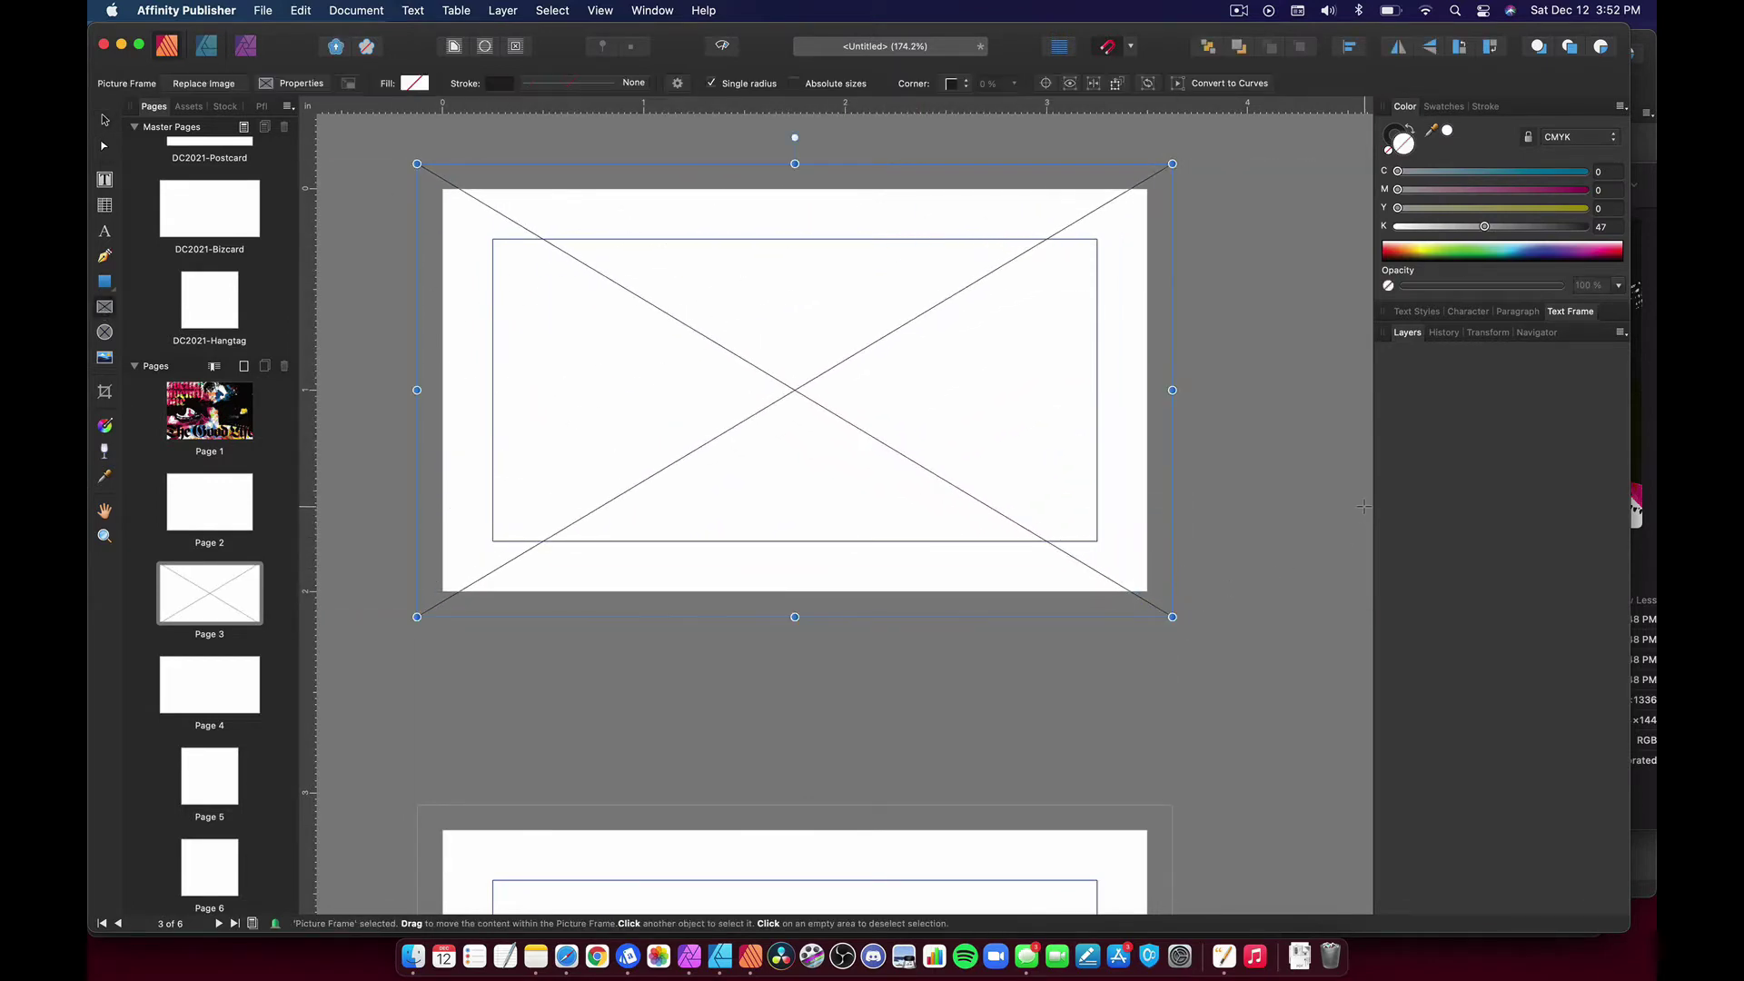
key(super+shift+p)
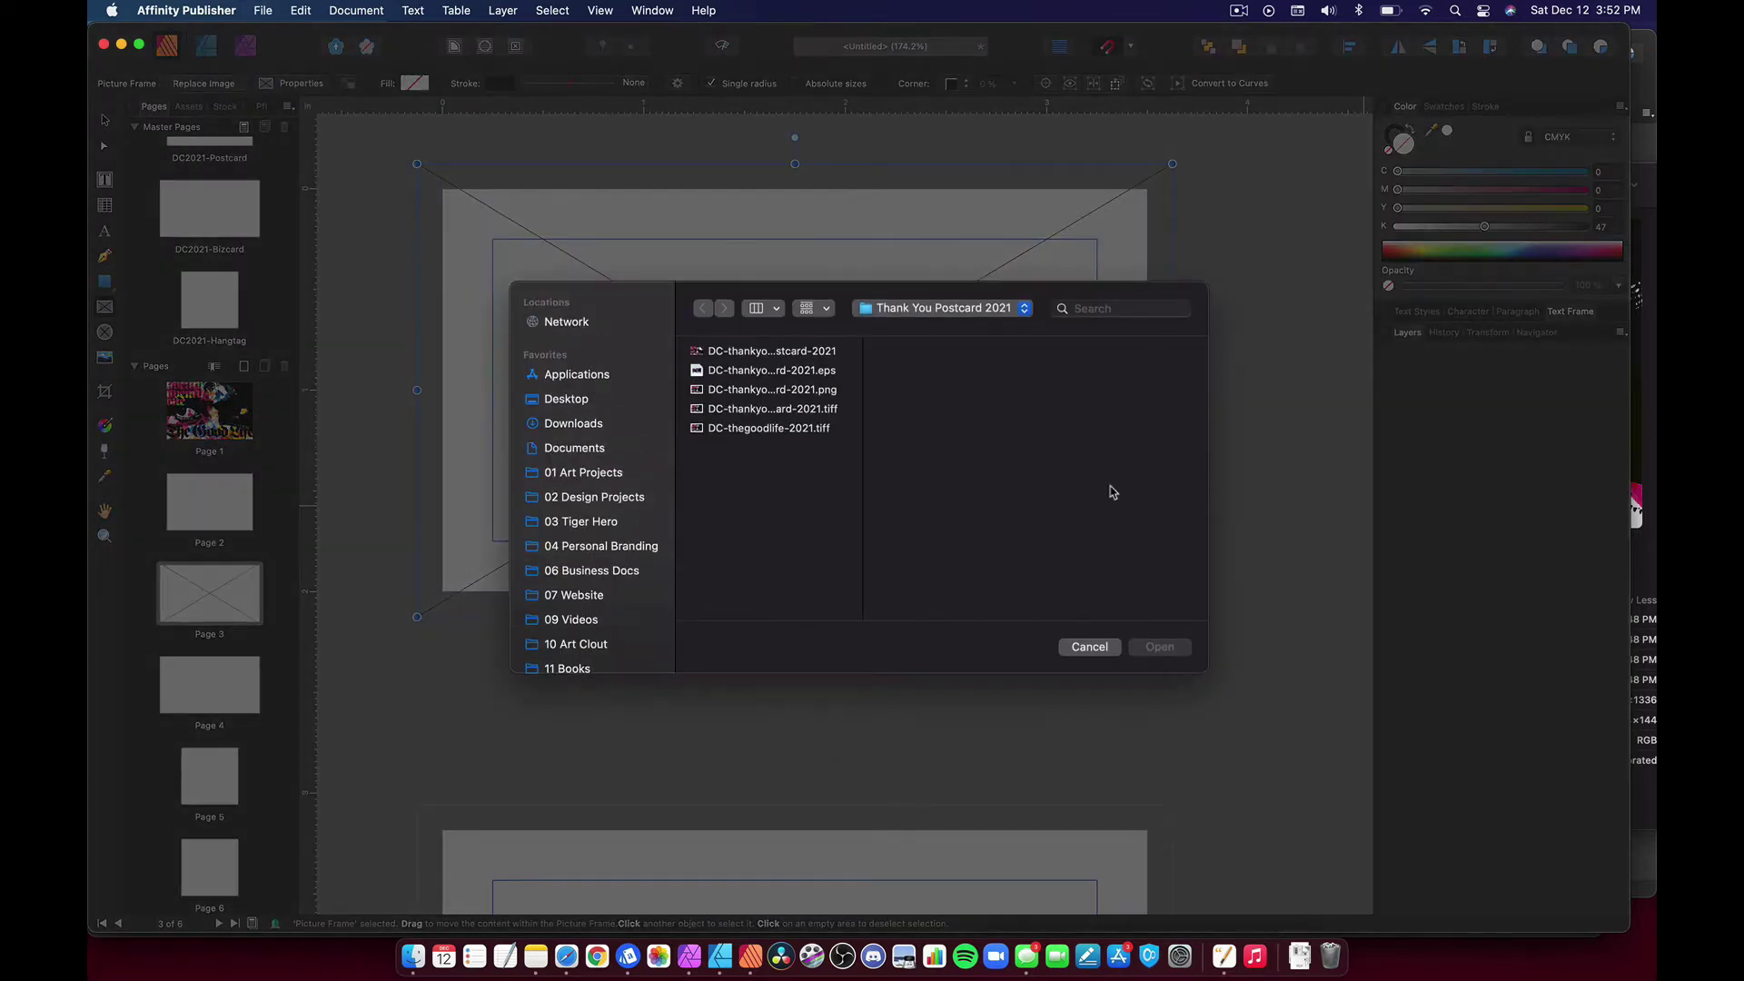
click(787, 432)
click(1160, 647)
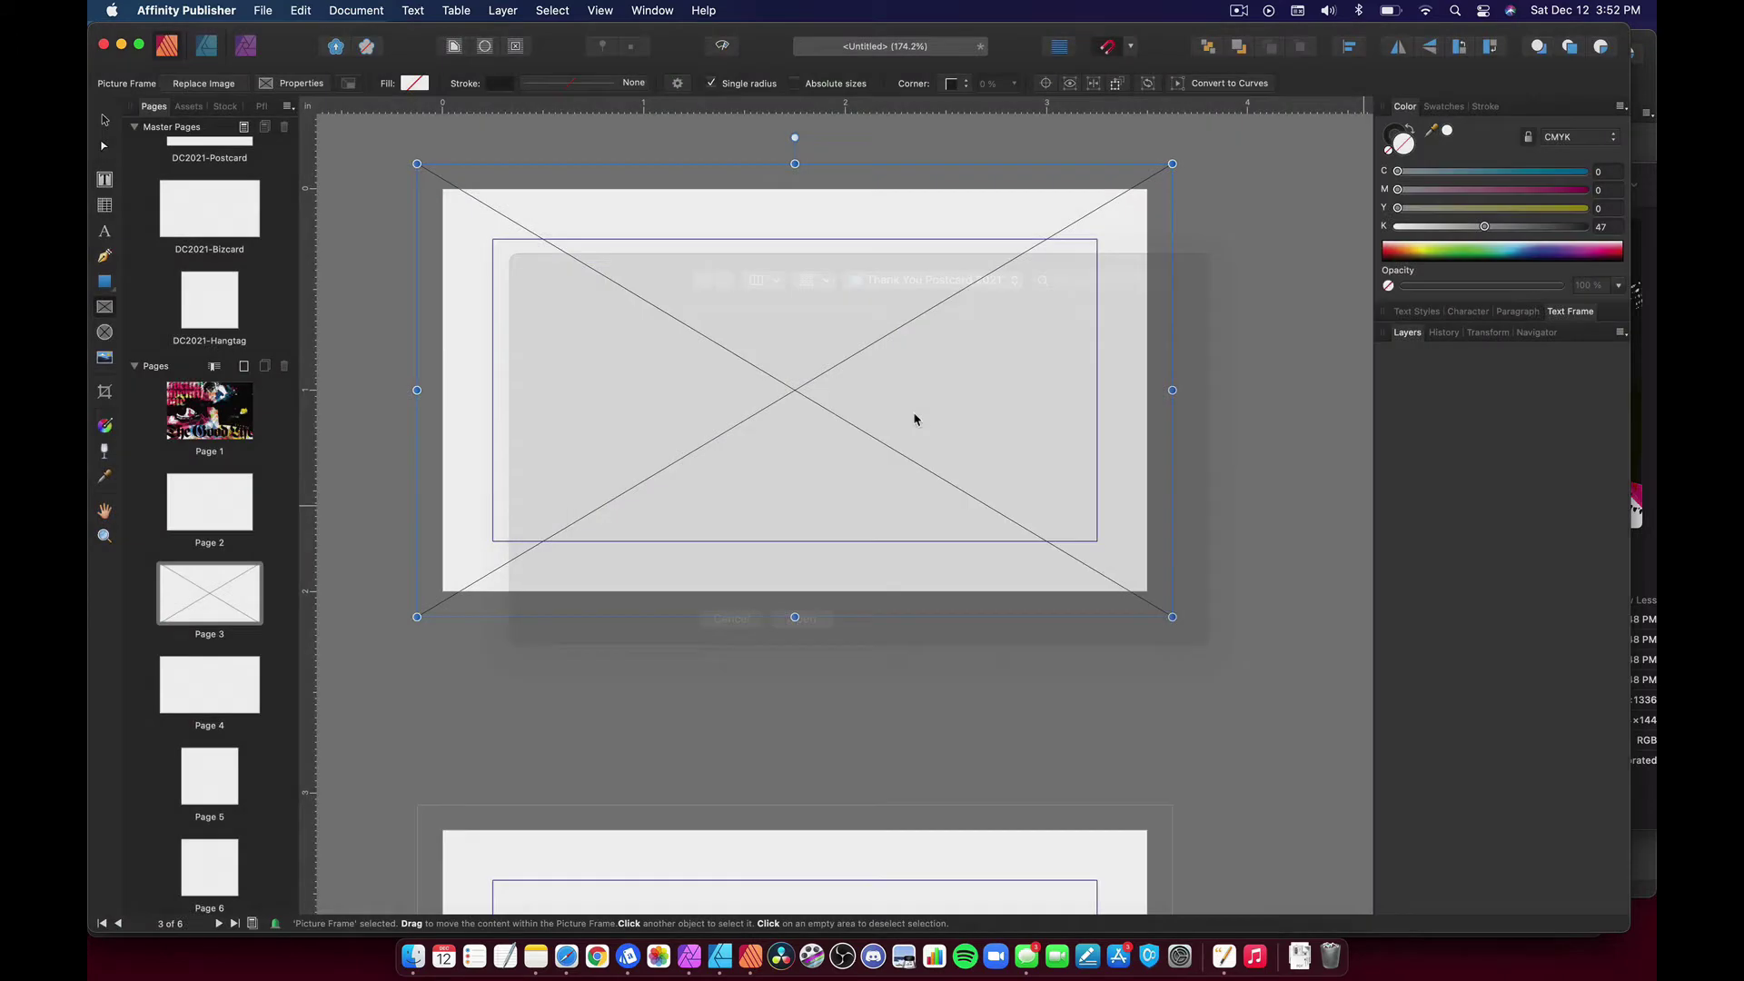
scroll(848, 212, down, 3)
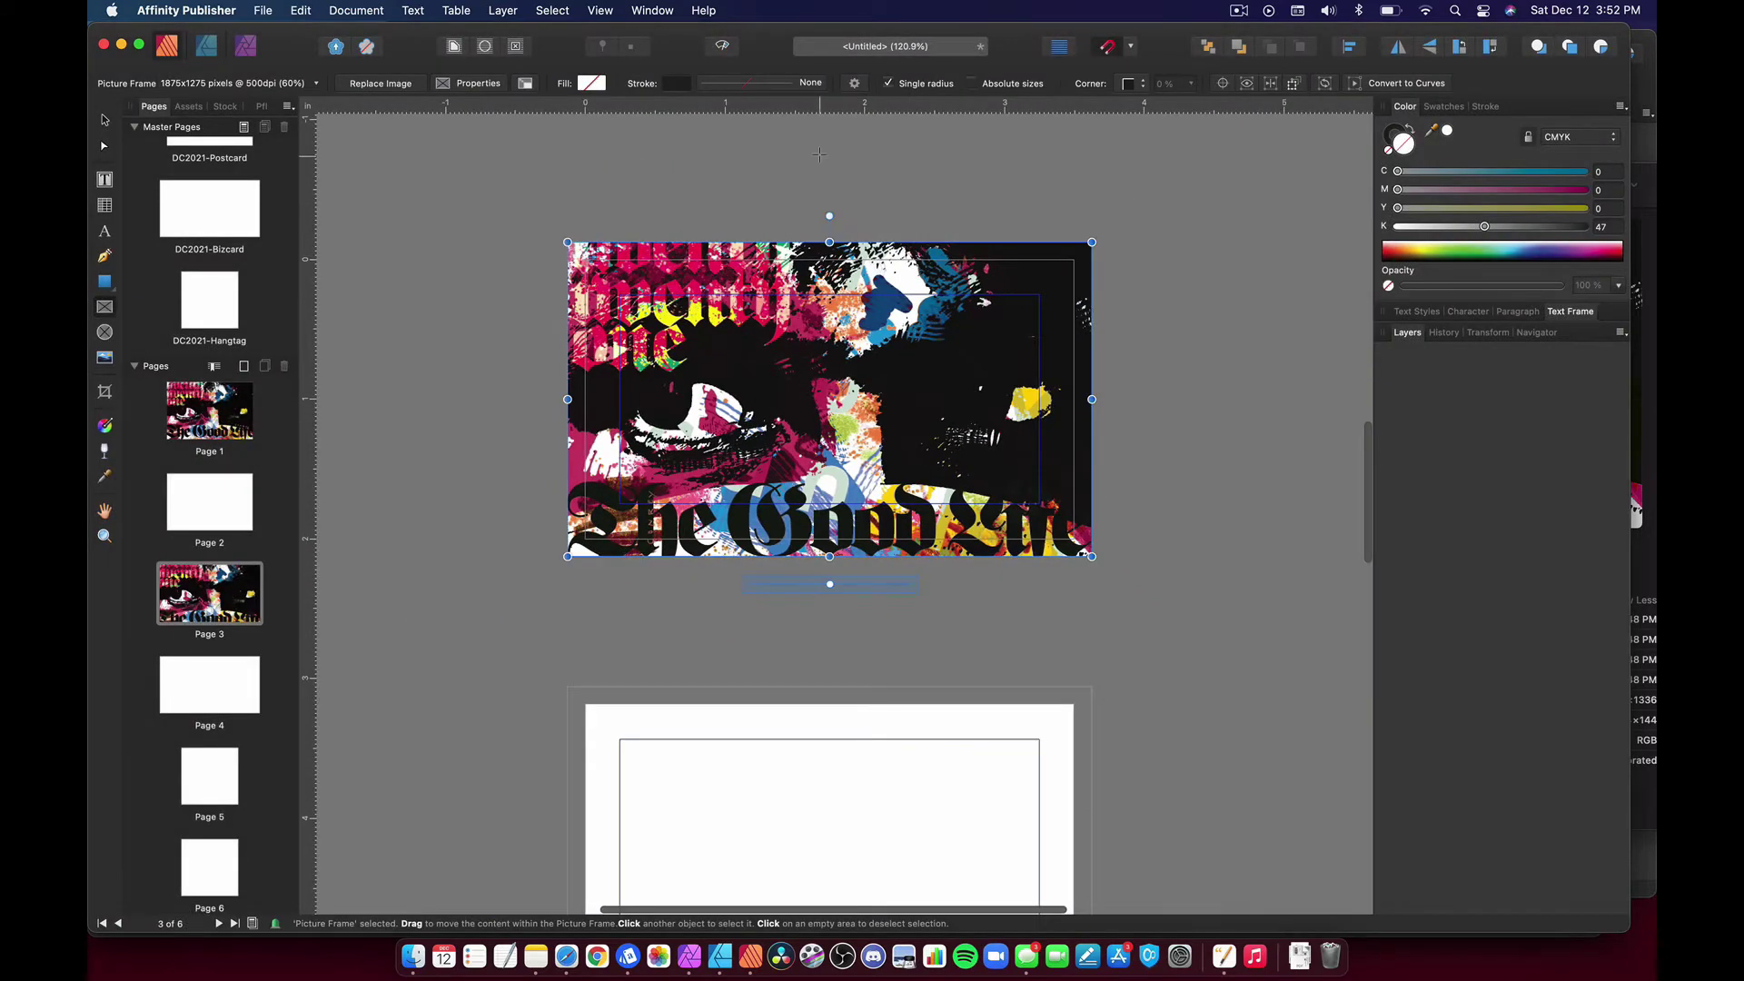
mouse_move(829, 399)
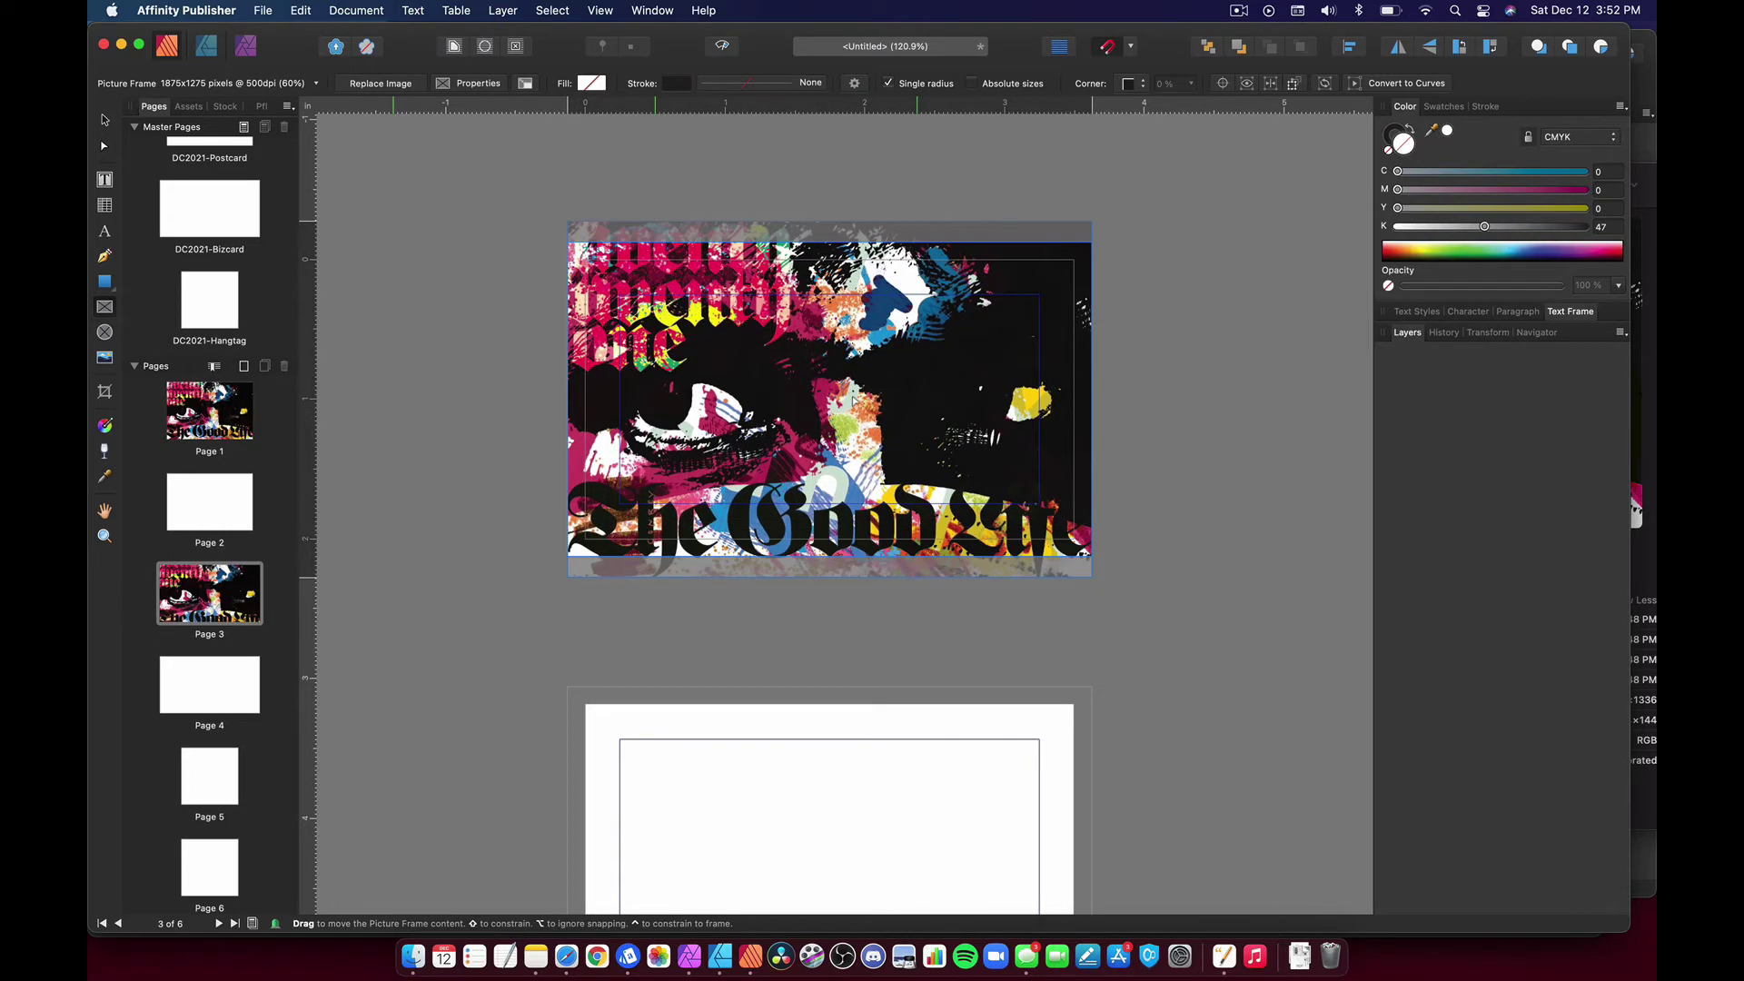
click(925, 224)
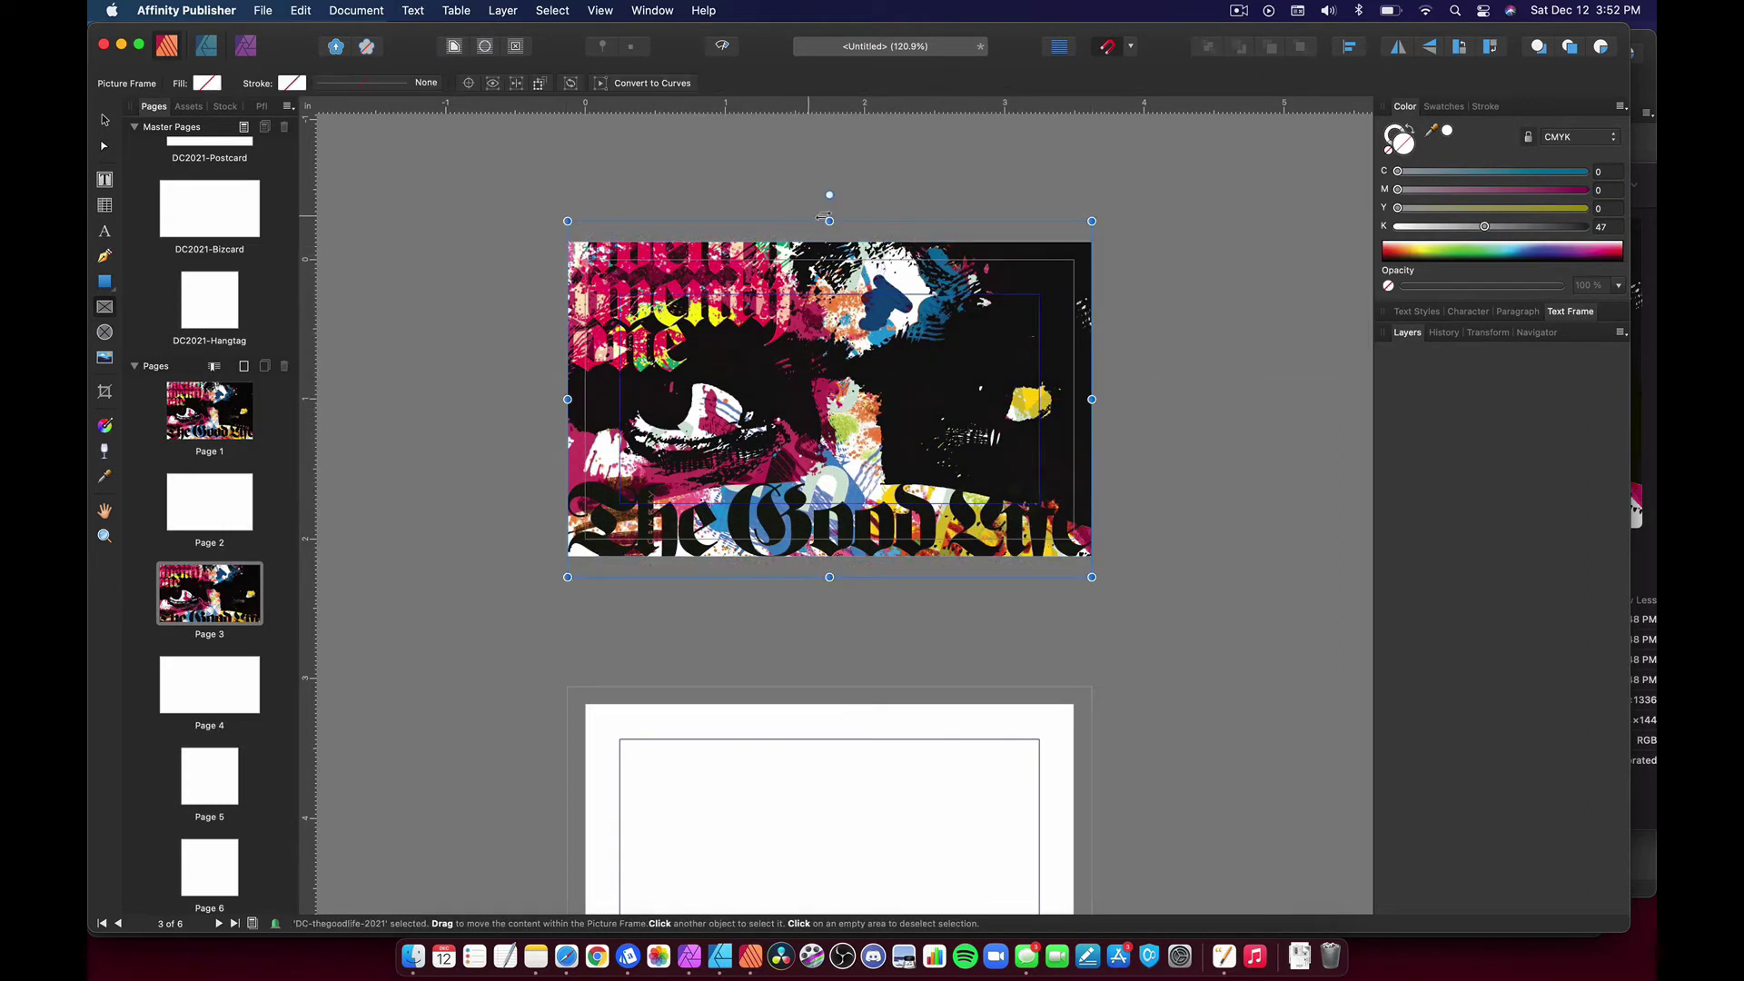
Rotate the Page 3 picture frame a quarter turn and enlarge it to cover the card
drag(833, 194, 1033, 400)
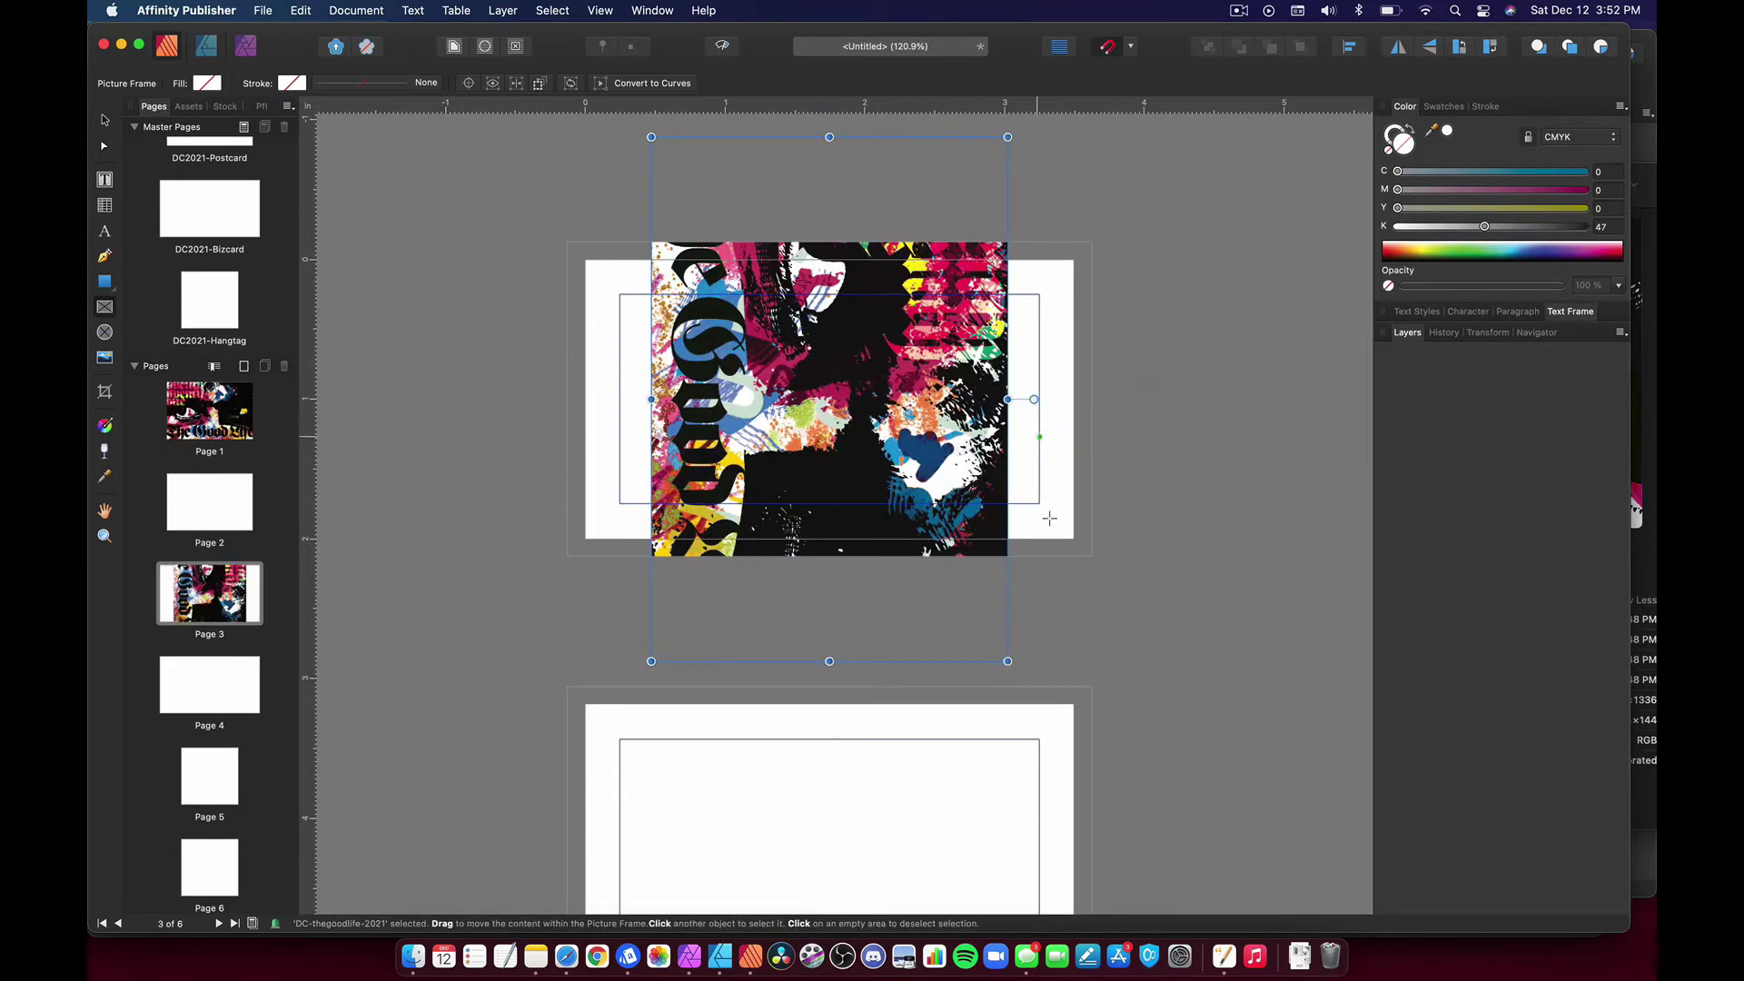
scroll(1026, 545, up, 1)
drag(1008, 679, 1157, 762)
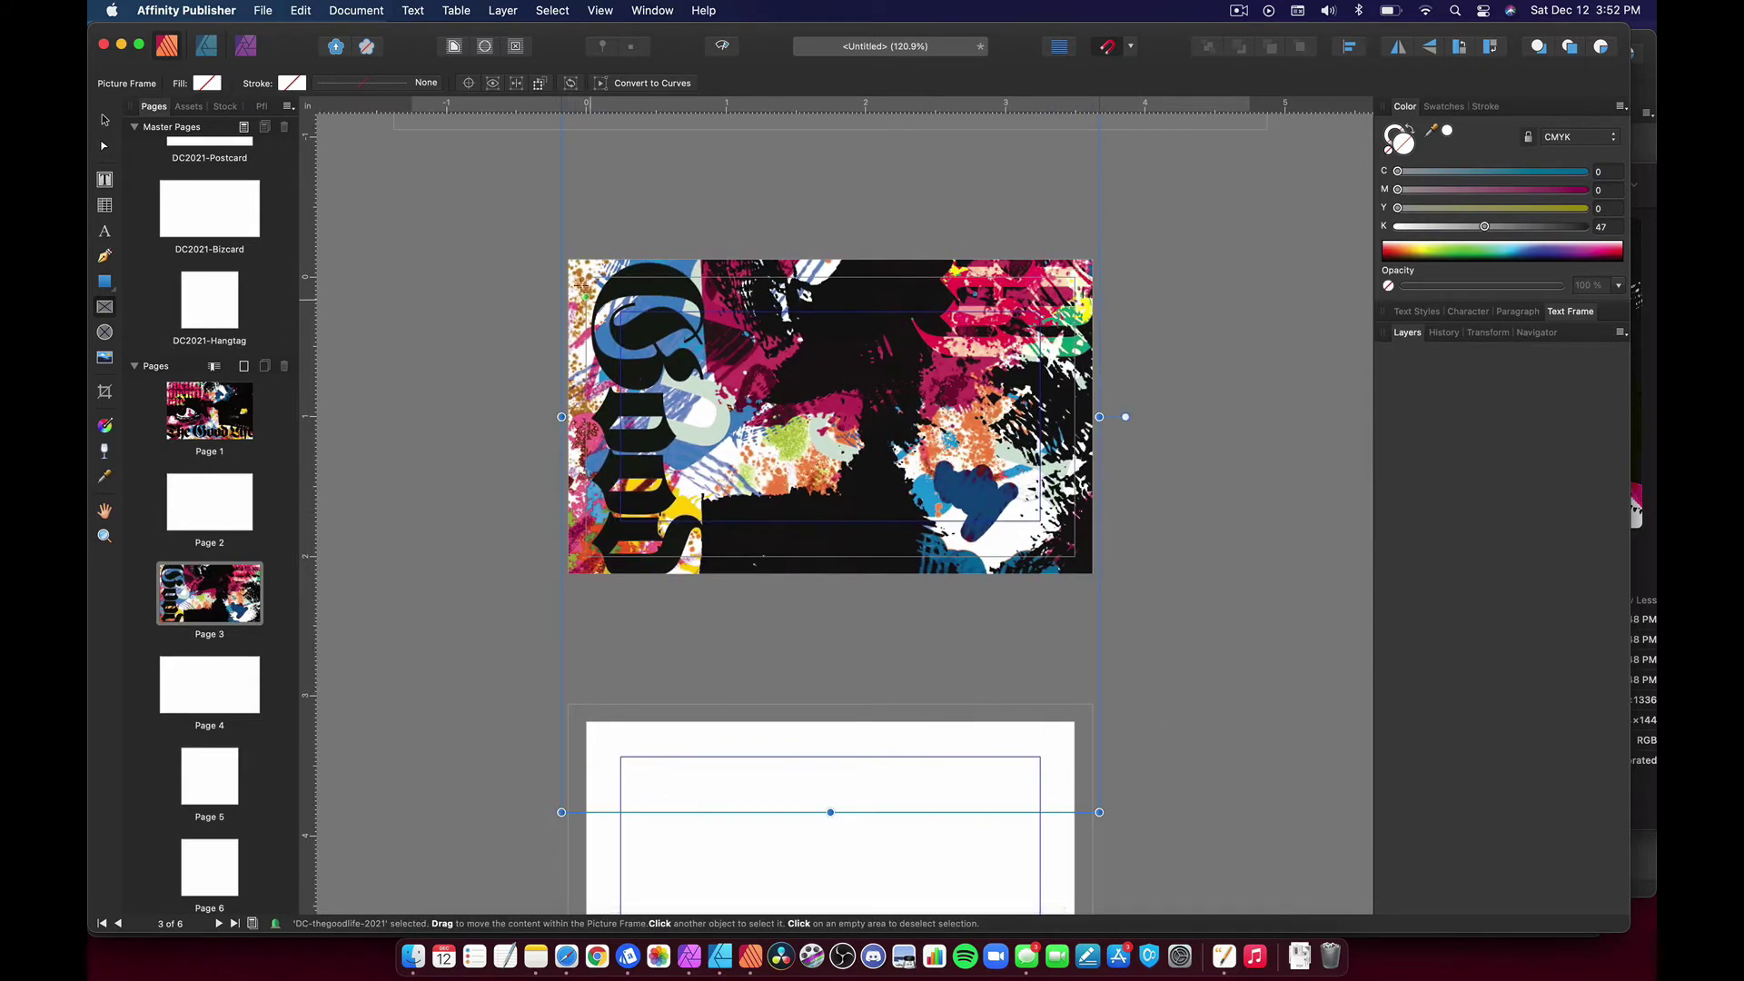
scroll(601, 269, up, 10)
scroll(602, 268, up, 9)
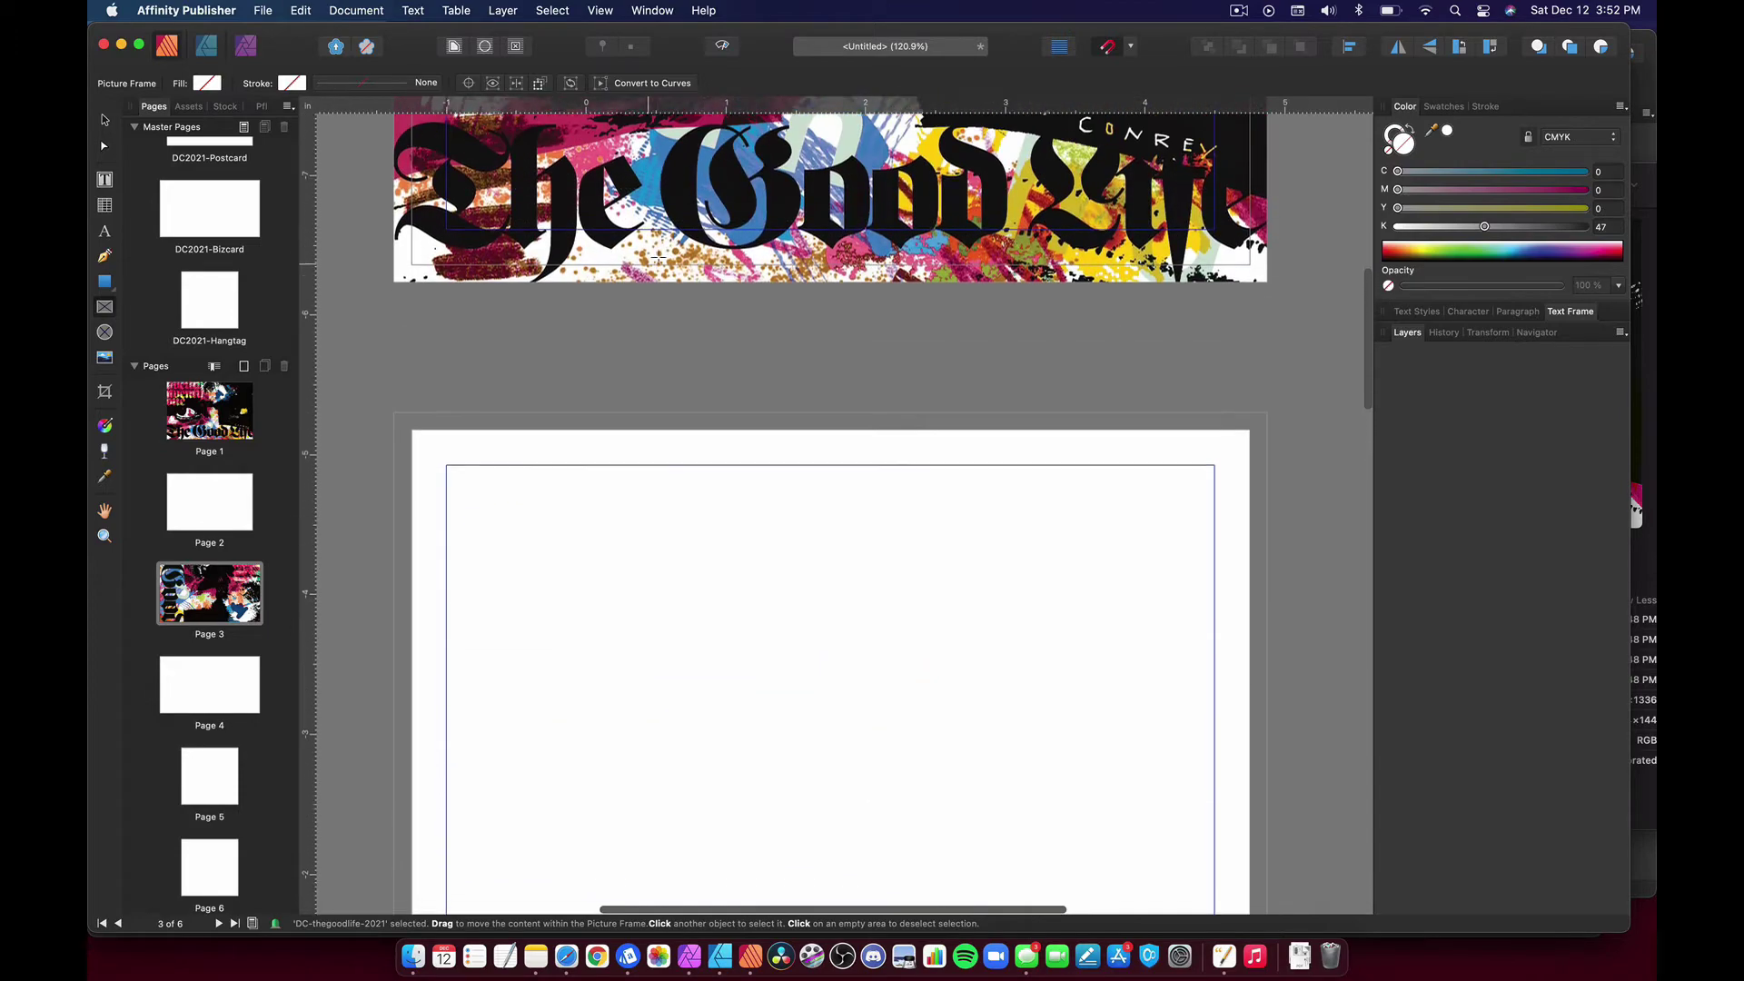
scroll(694, 298, down, 20)
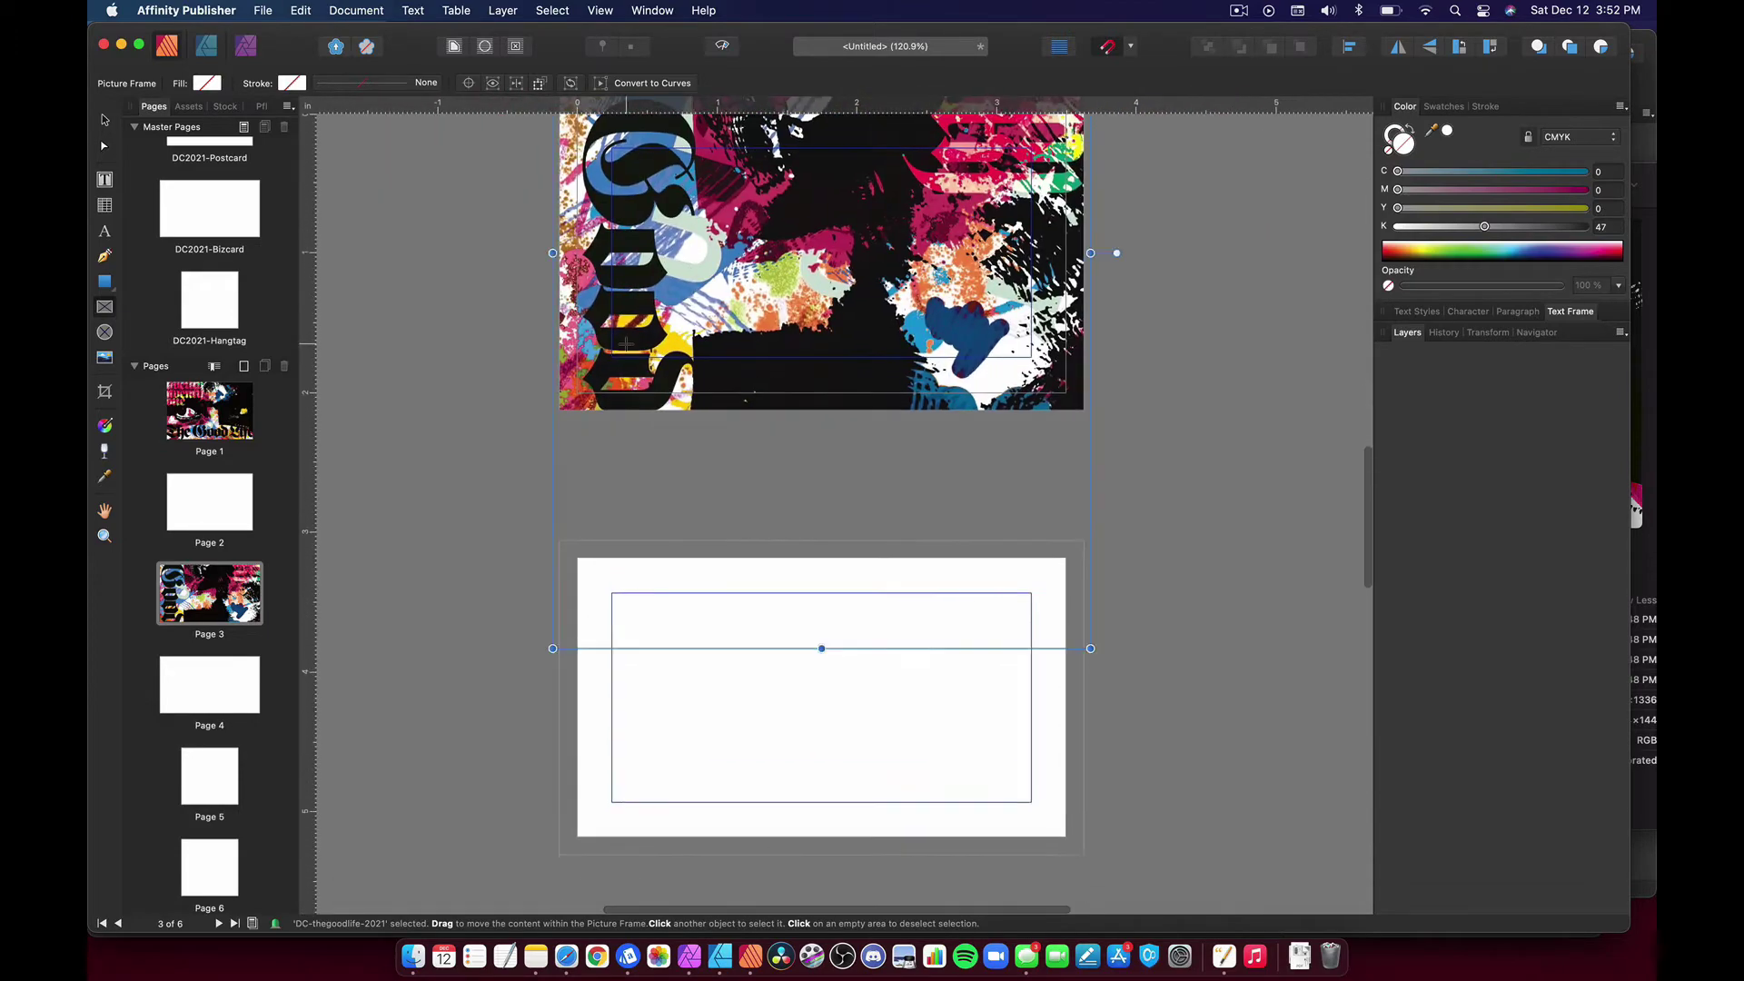
scroll(693, 298, up, 3)
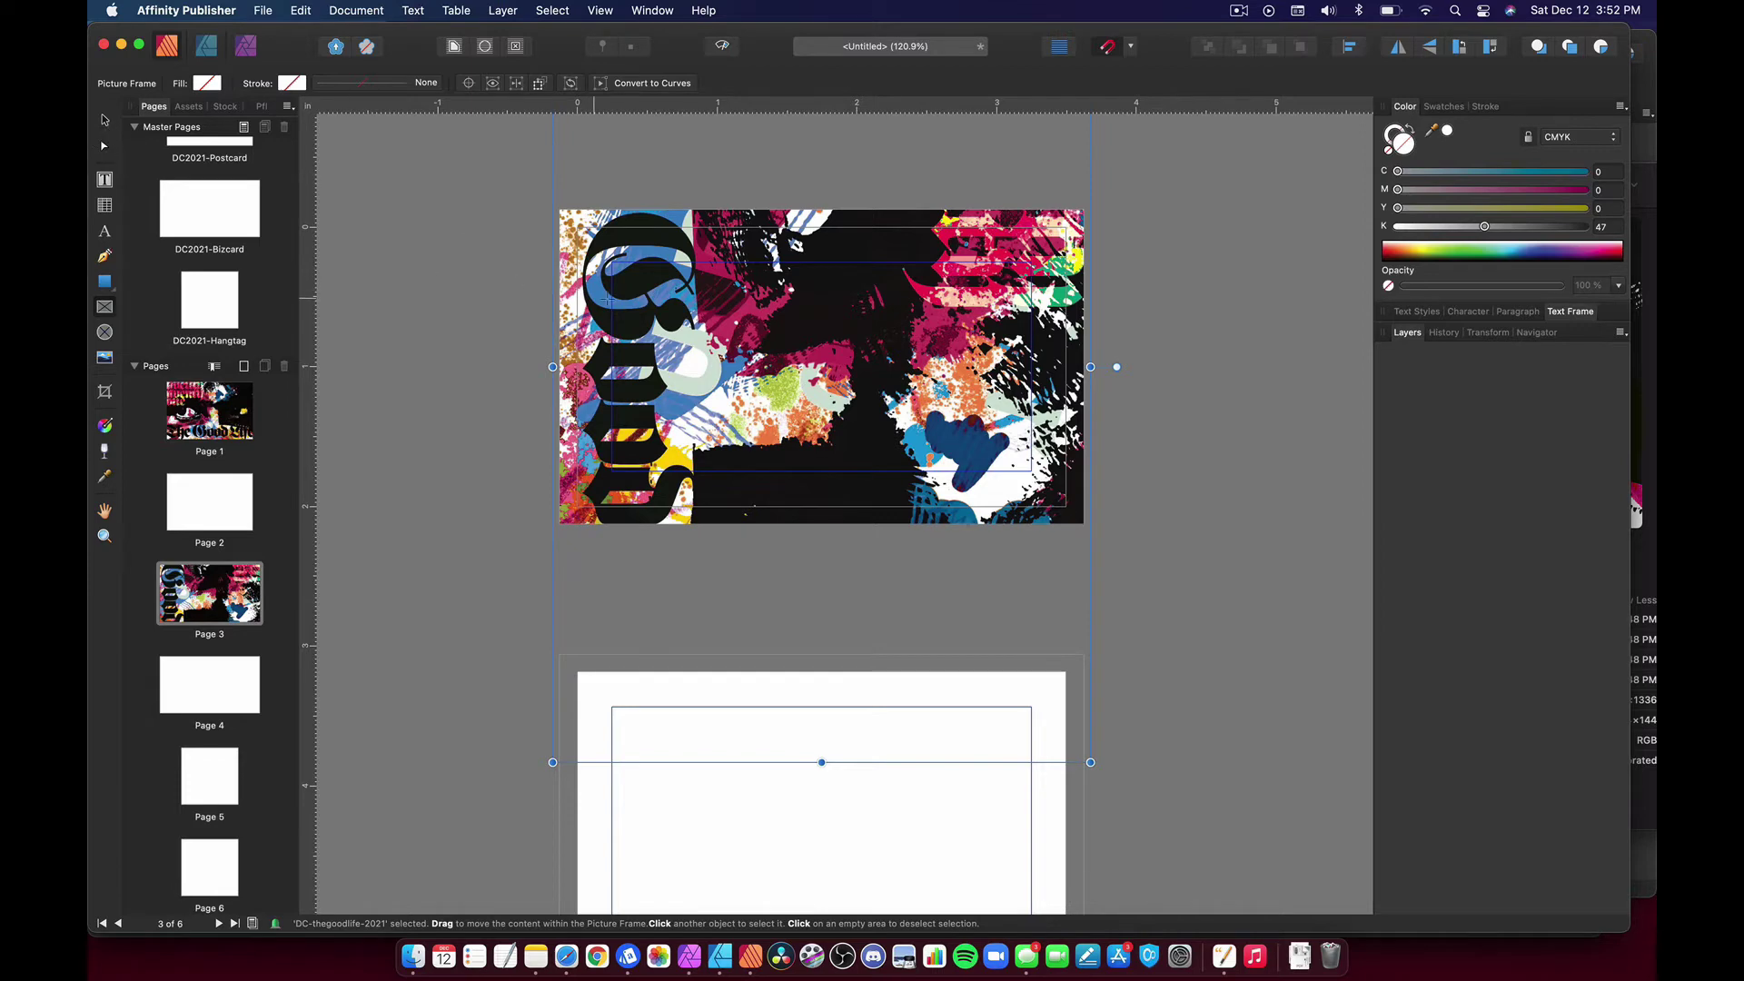
Shift the artwork inside the frame for a different crop, then preview the page clipped at trim
drag(607, 298, 669, 613)
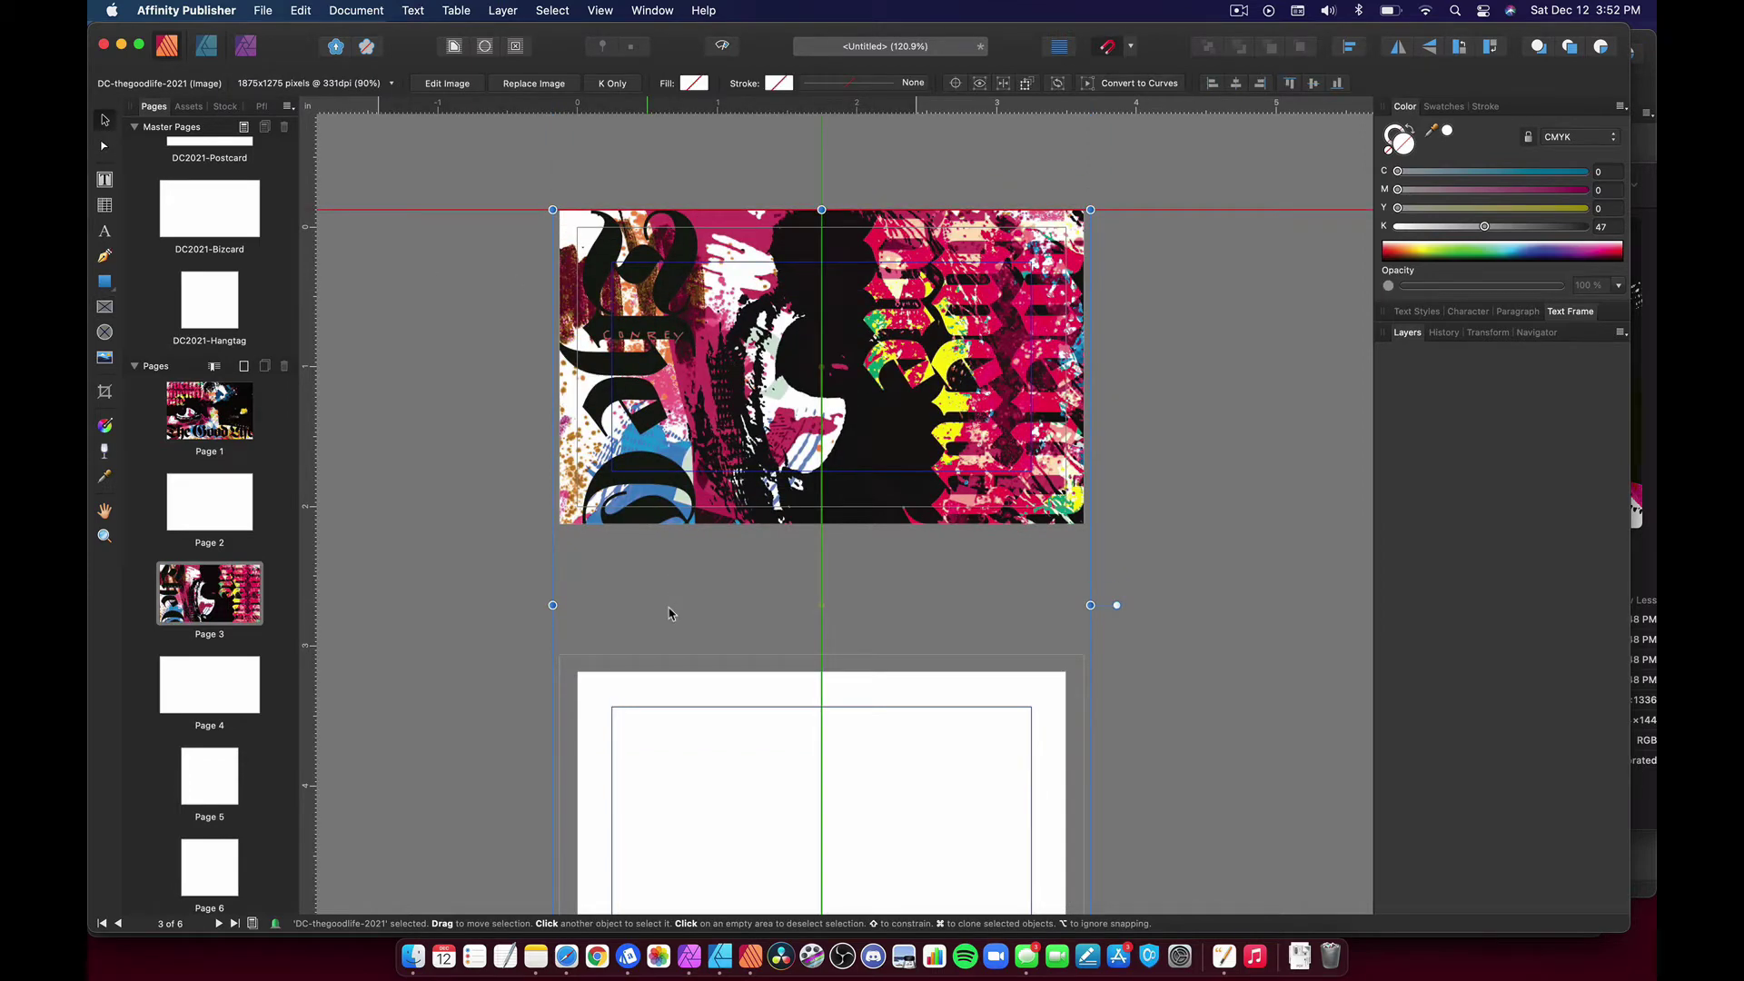
scroll(817, 454, down, 2)
scroll(908, 436, up, 1)
scroll(1089, 417, up, 3)
click(1158, 423)
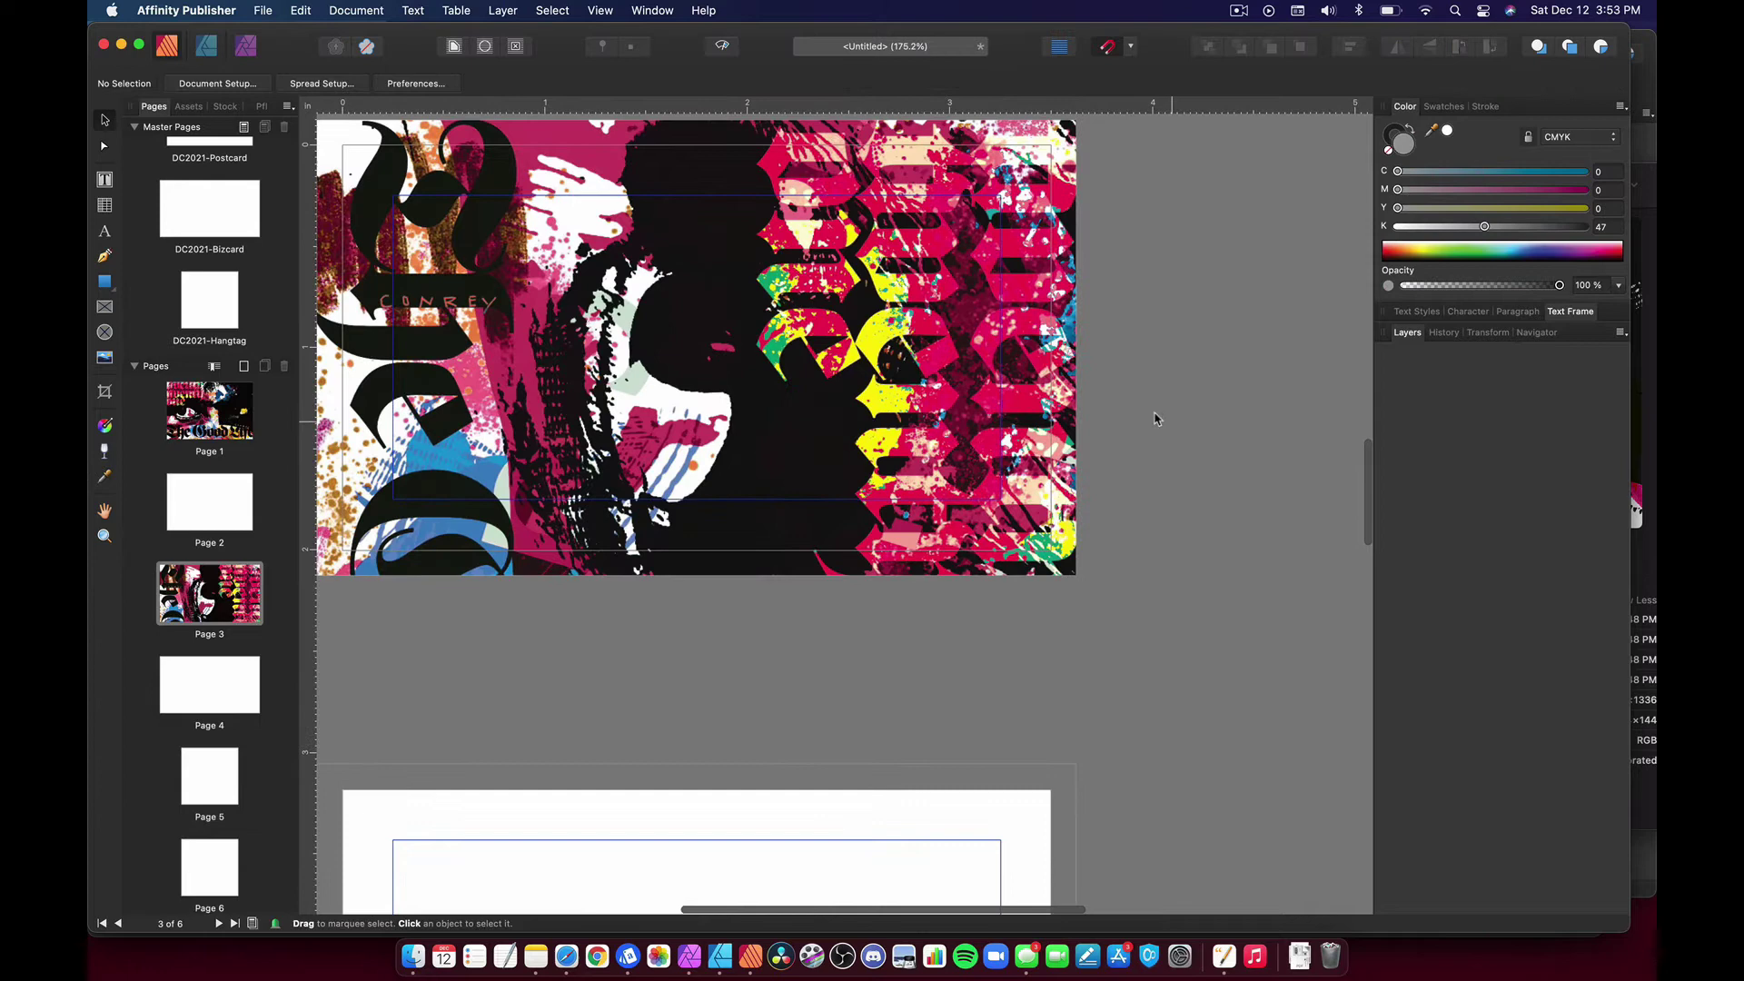
key(w)
scroll(1075, 366, up, 1)
scroll(1075, 366, left, 2)
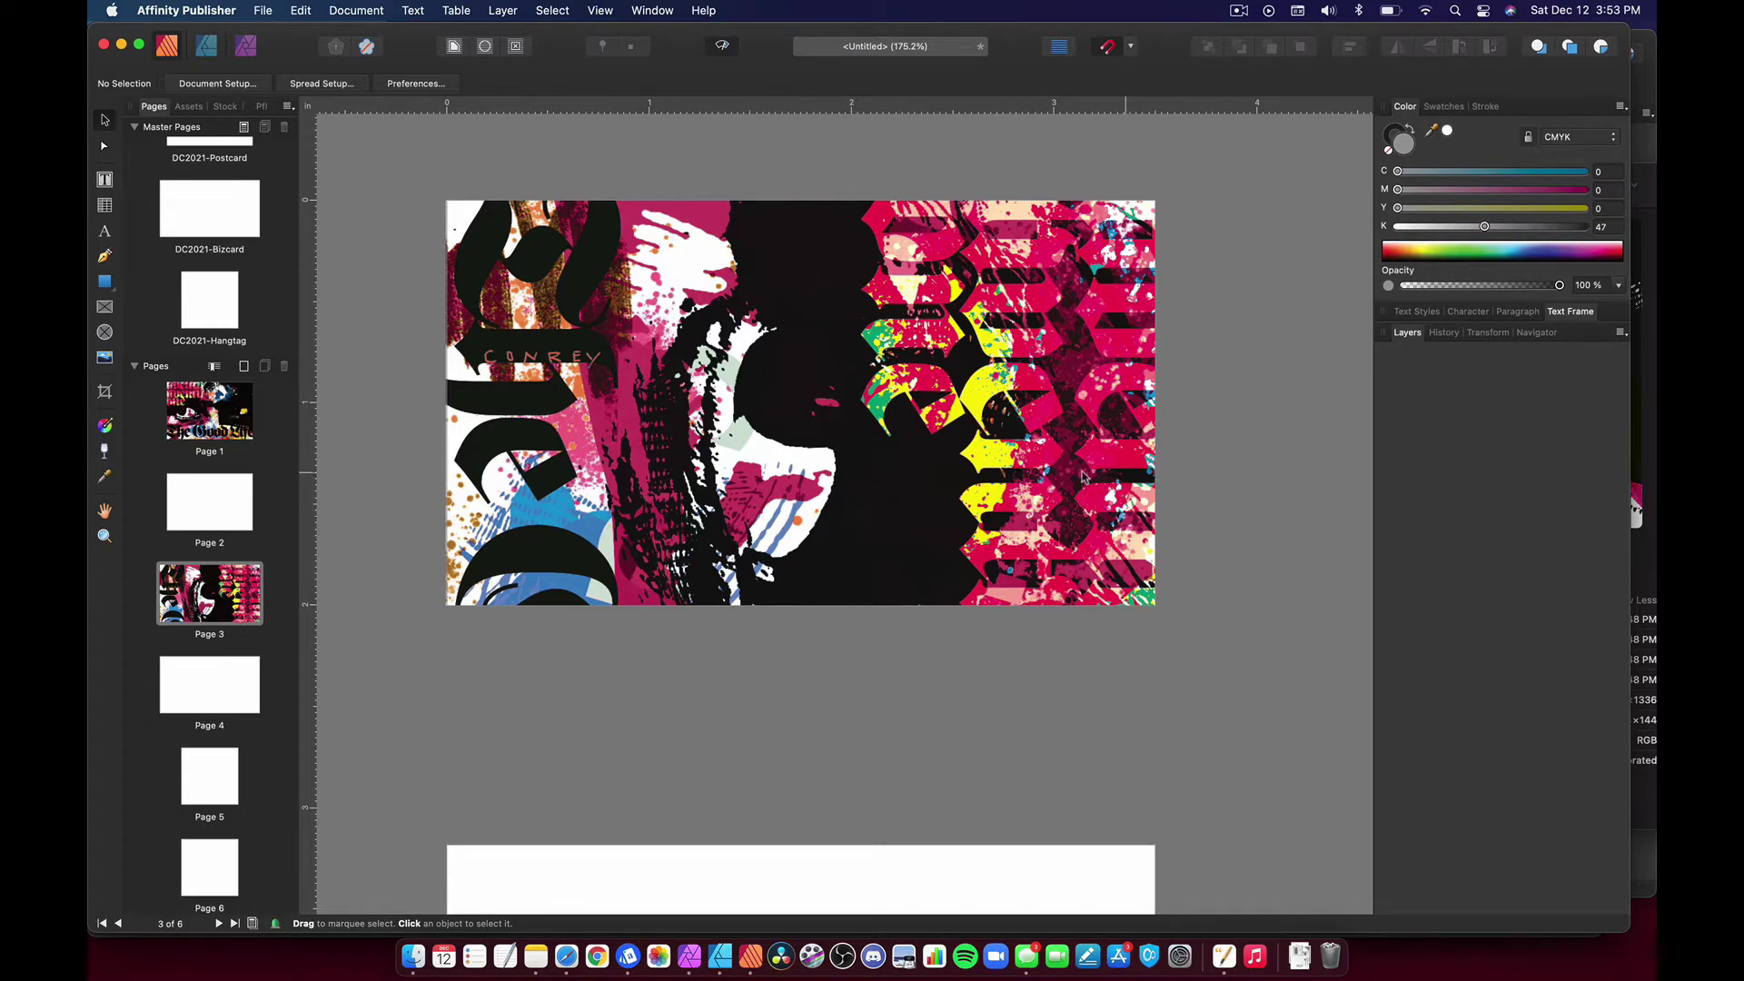
scroll(1258, 505, down, 1)
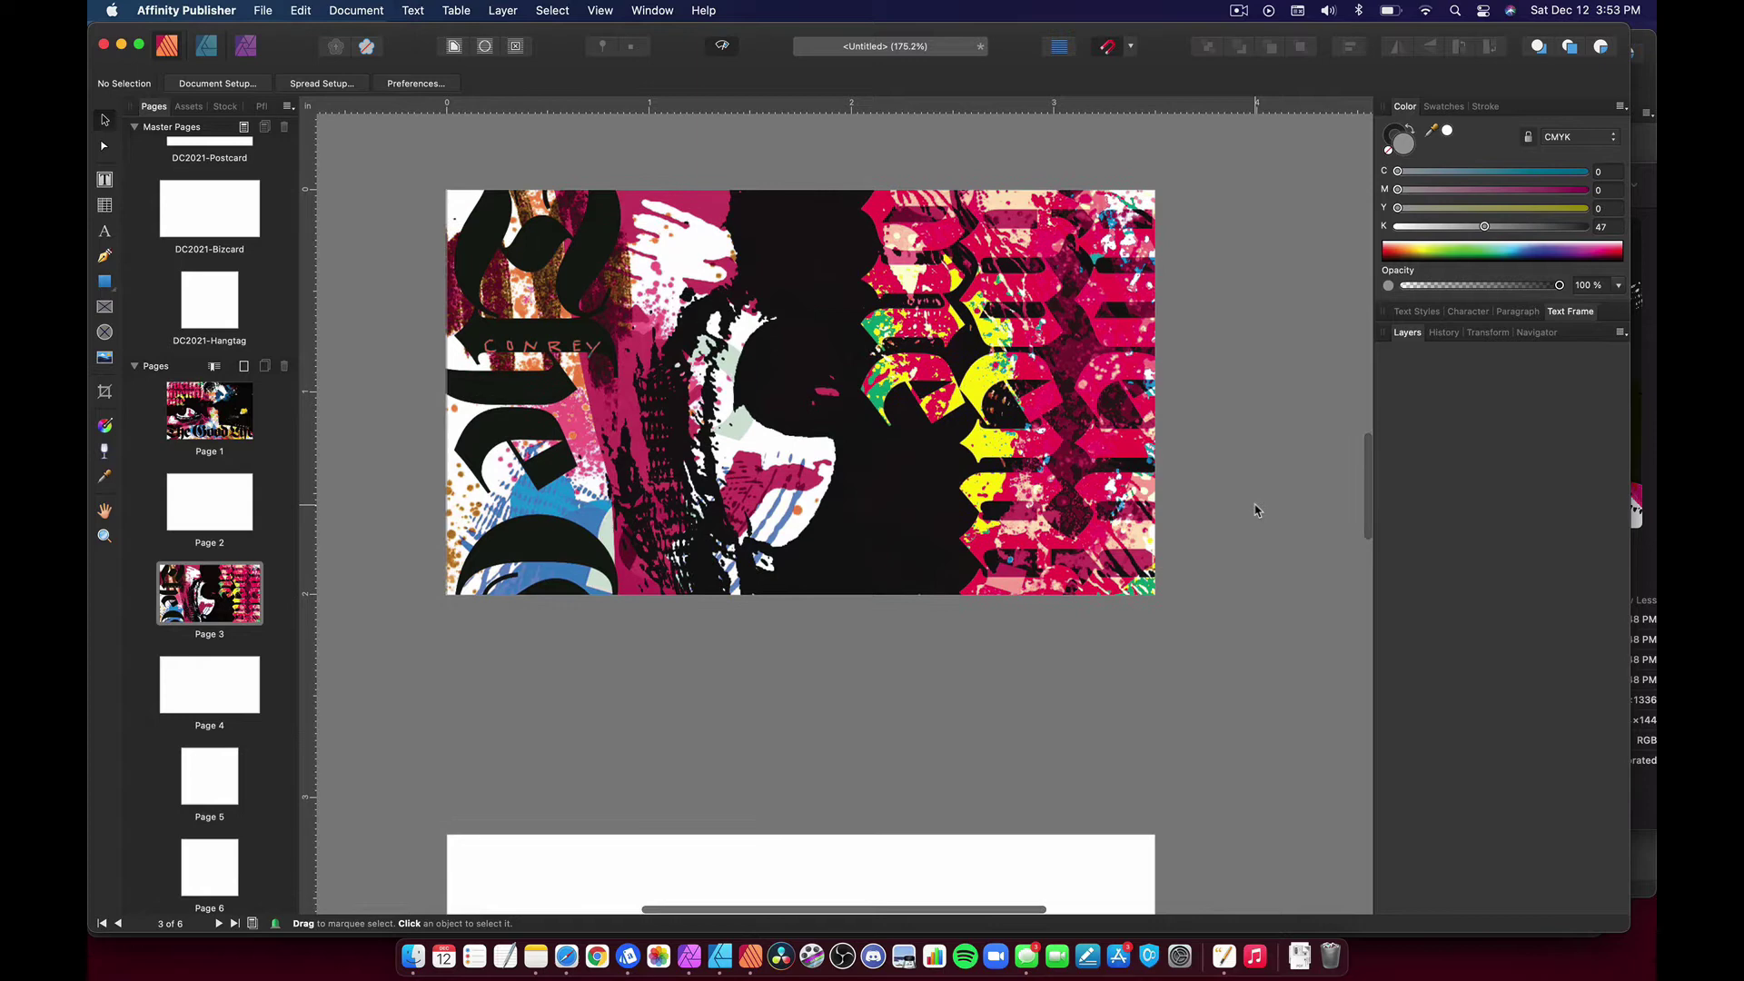
scroll(1258, 511, down, 2)
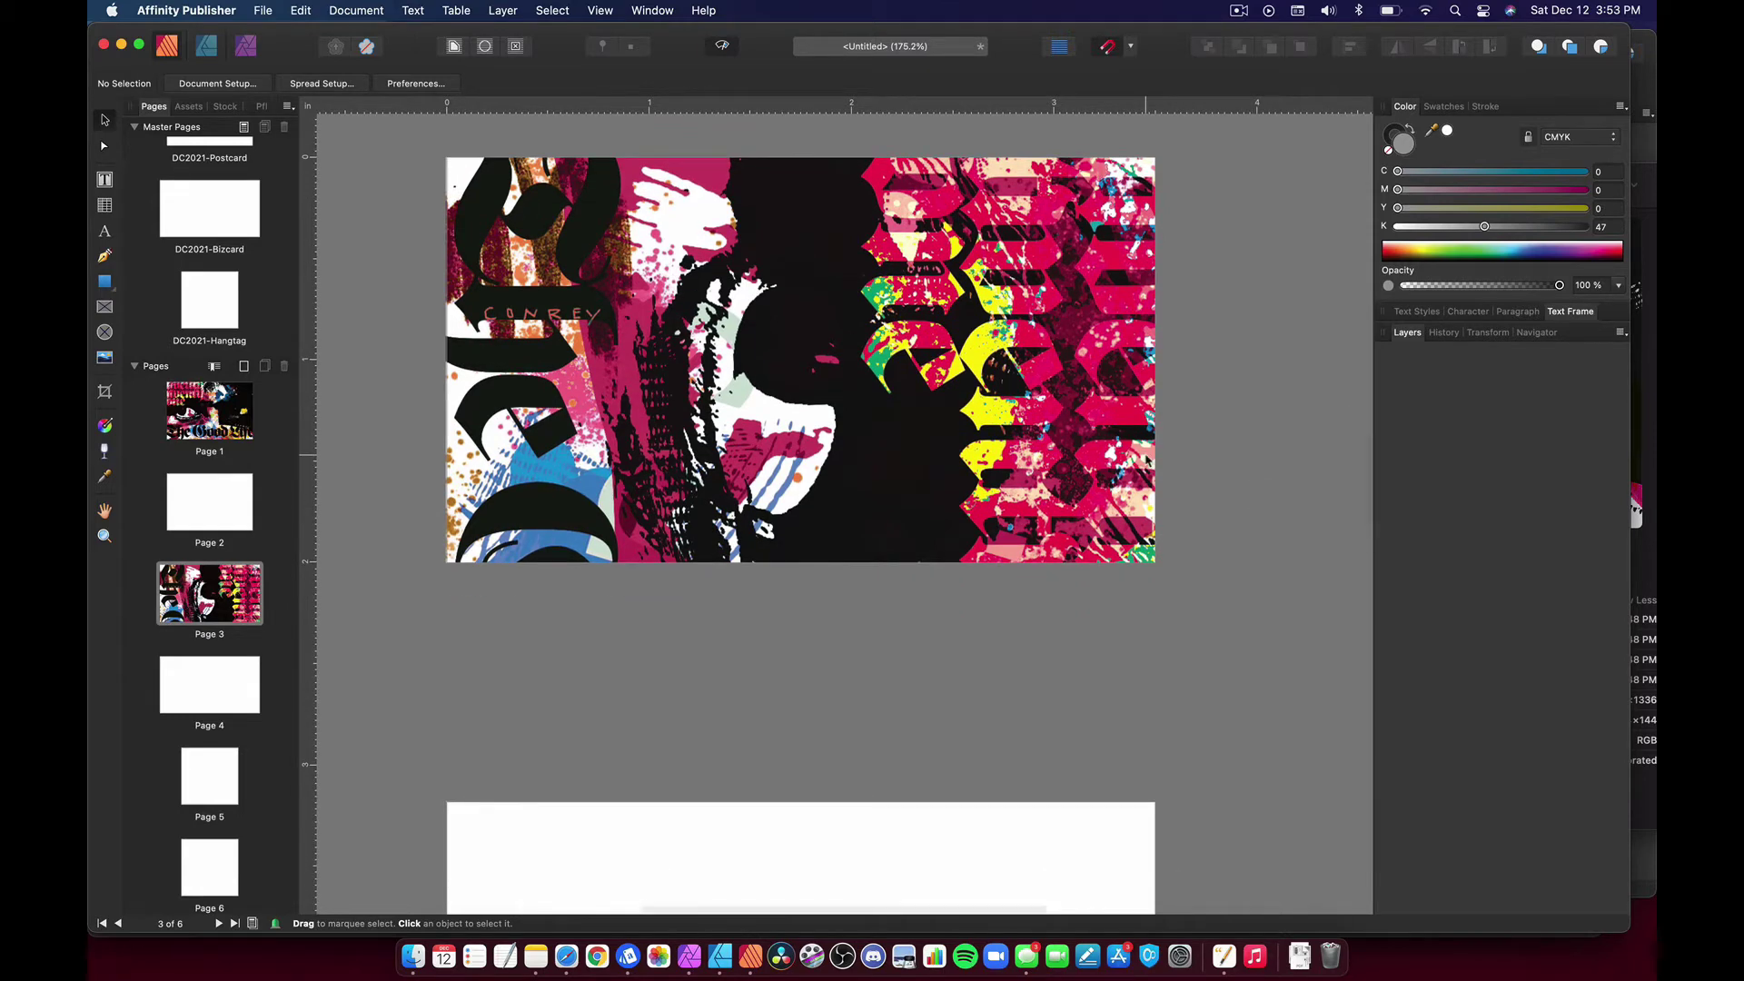
scroll(1145, 461, down, 6)
Copy the Page 3 artwork frame onto Page 5 and extend it down to fill the page
scroll(1145, 462, up, 10)
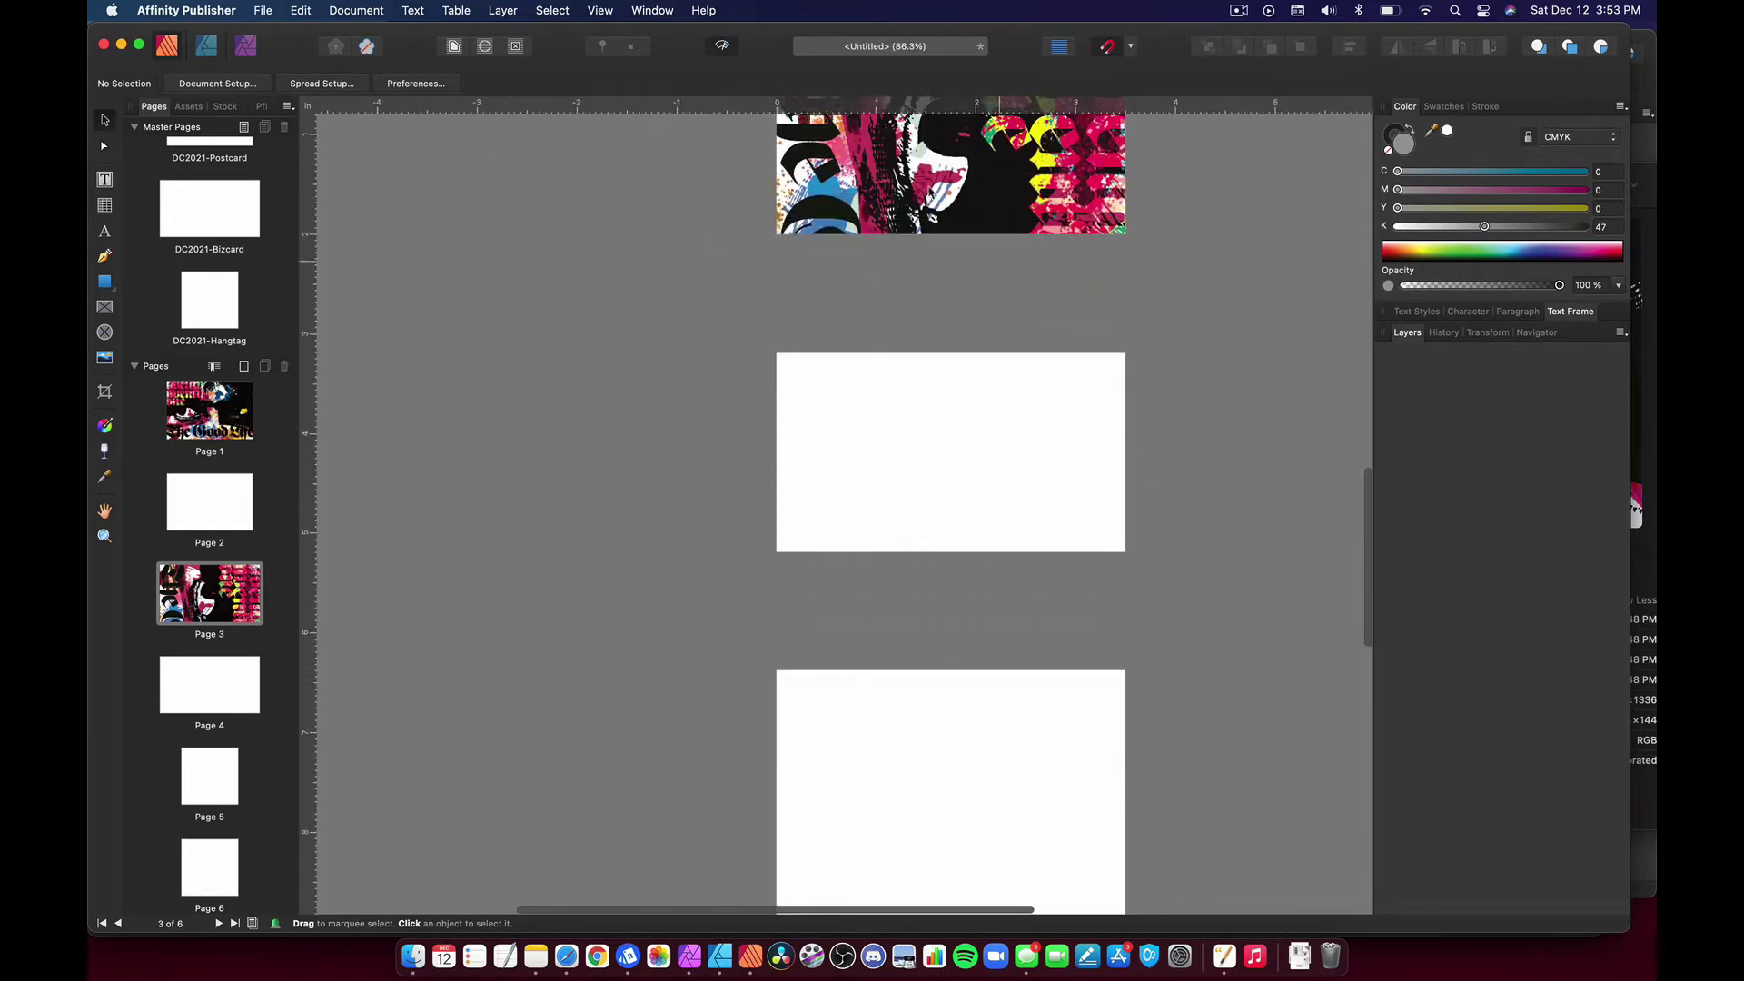
click(1085, 209)
scroll(1156, 490, down, 8)
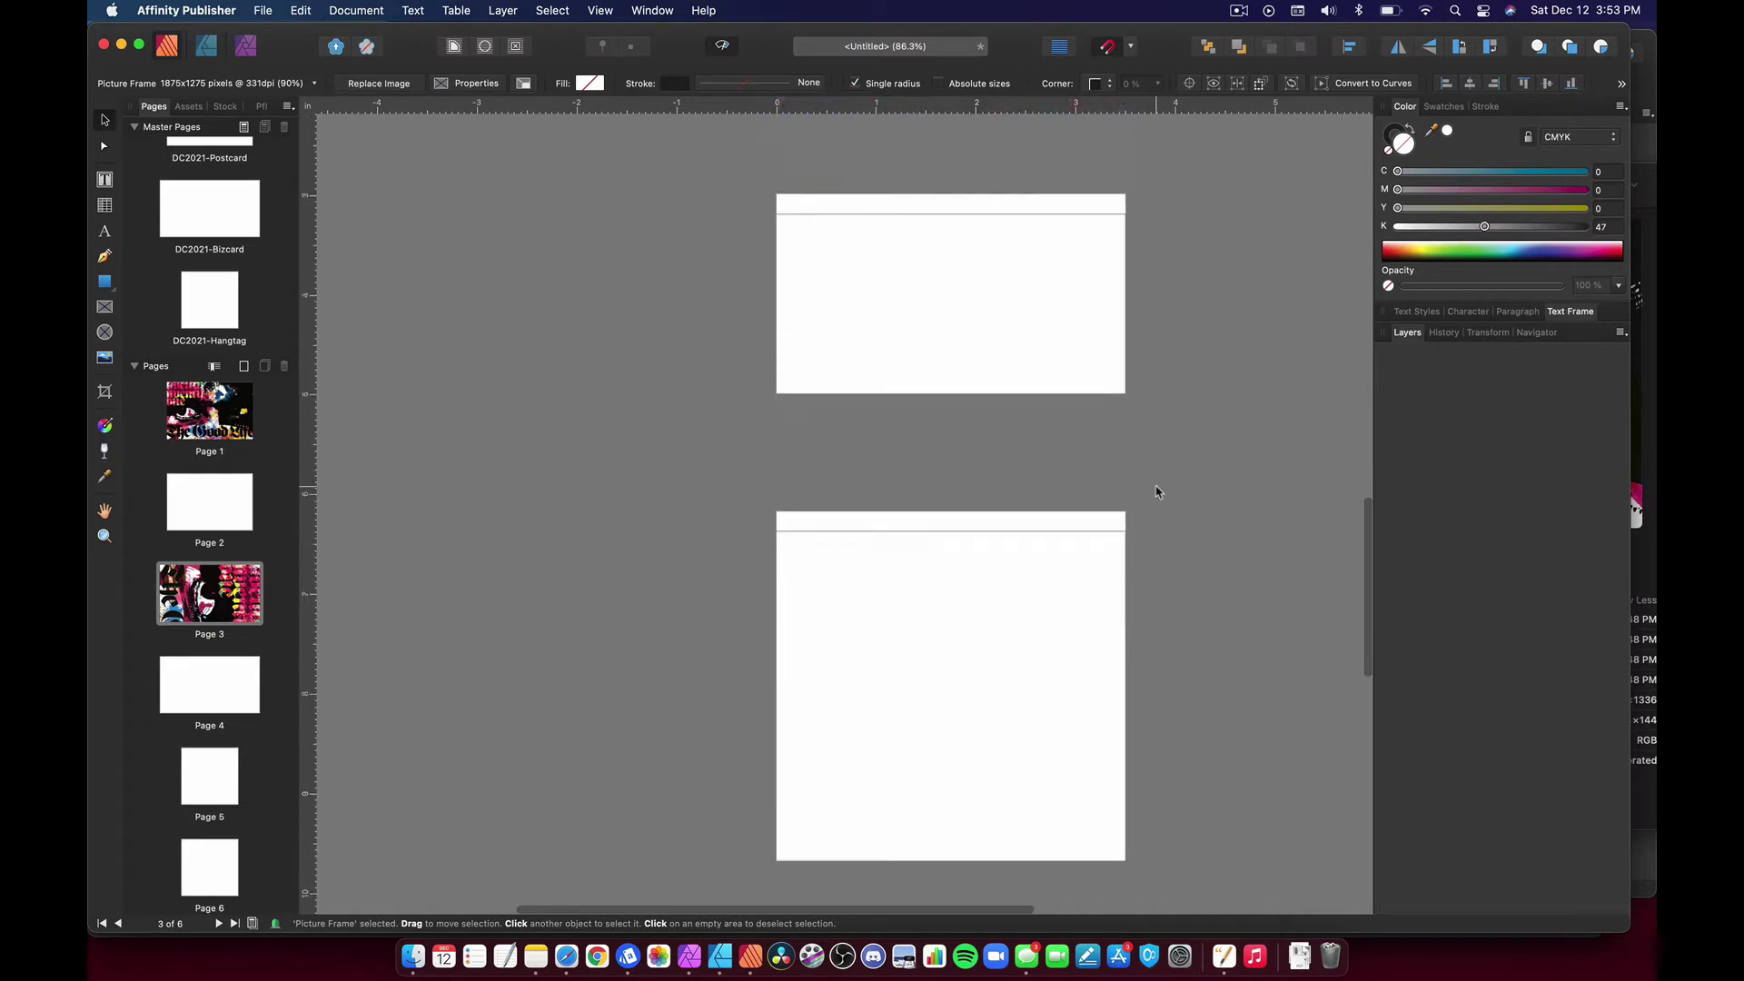
click(1033, 481)
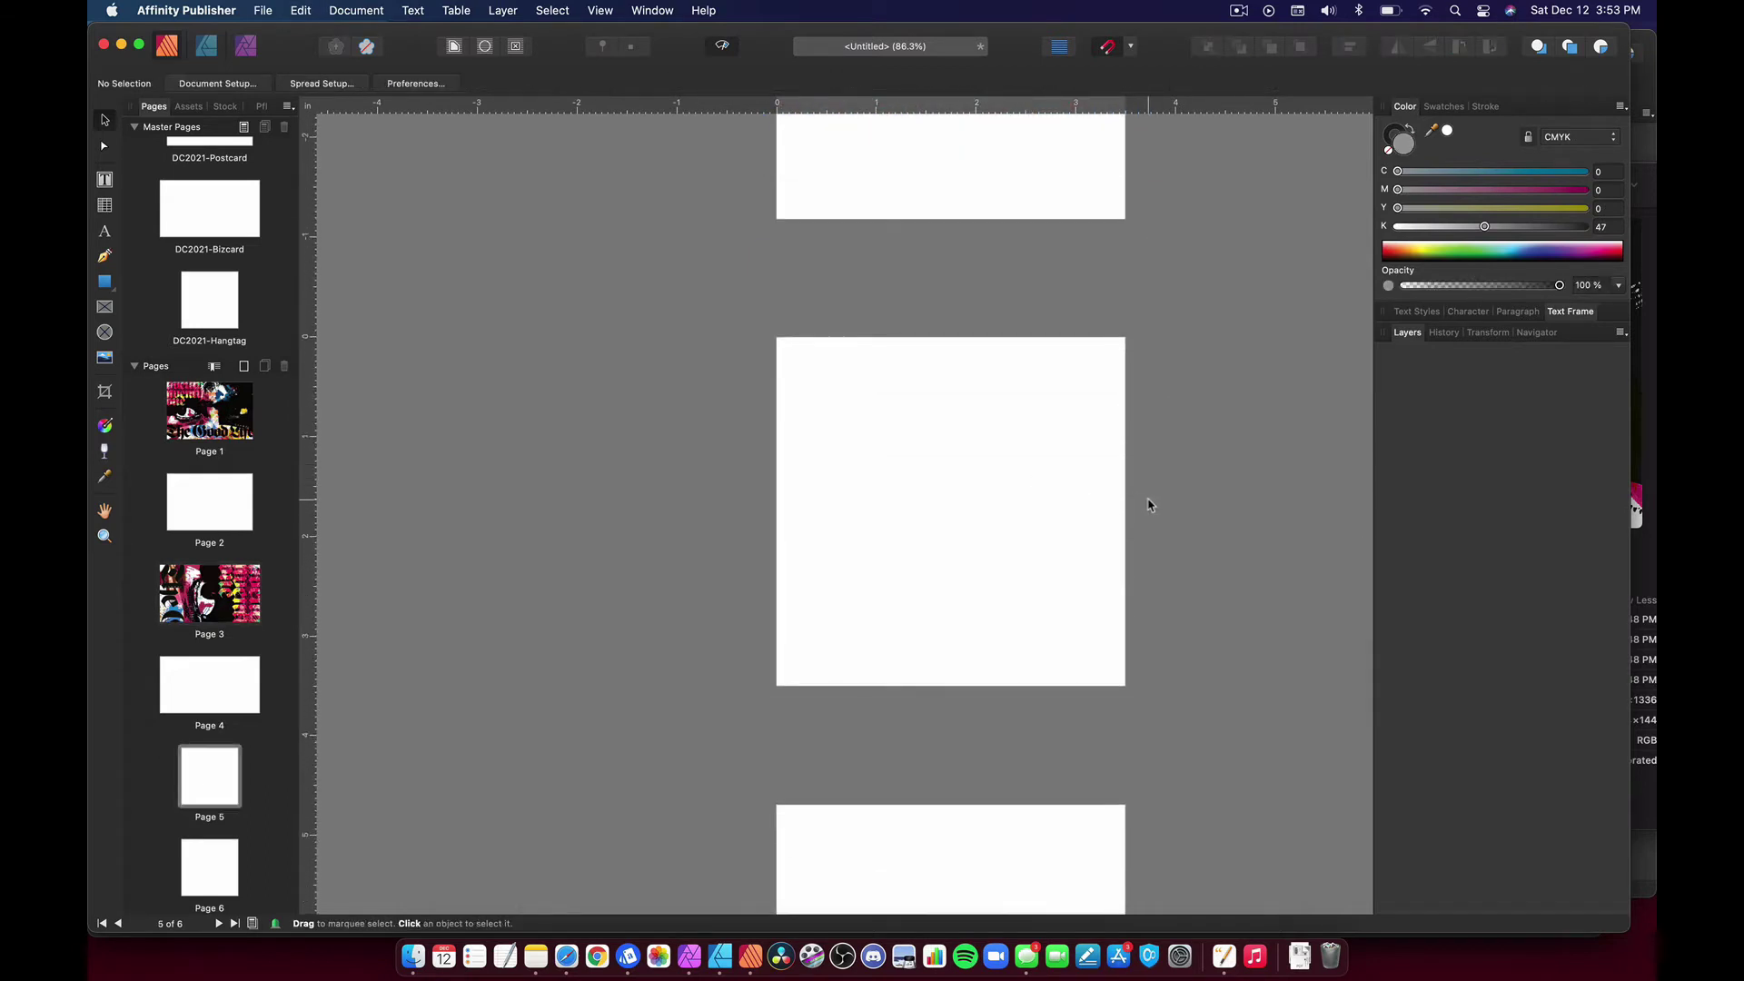
key(super+v)
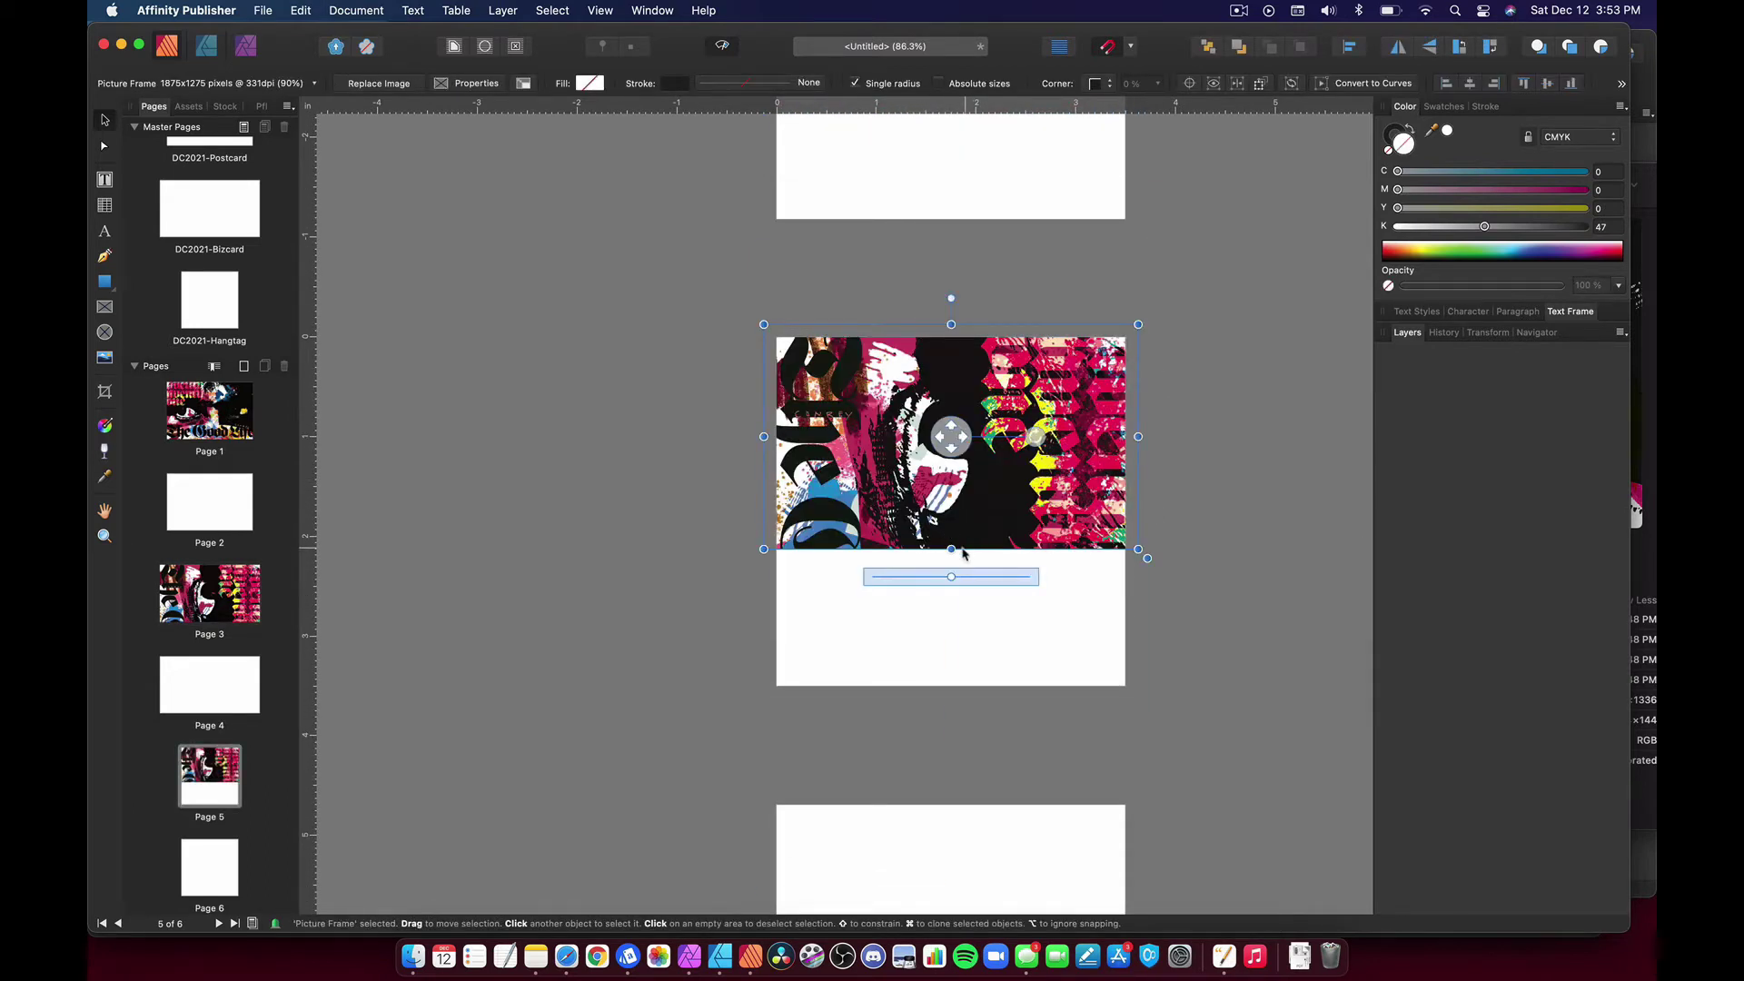
drag(952, 545, 951, 699)
Try scaling and moving the image inside the Page 5 frame, then undo the change
click(1232, 557)
double_click(1026, 543)
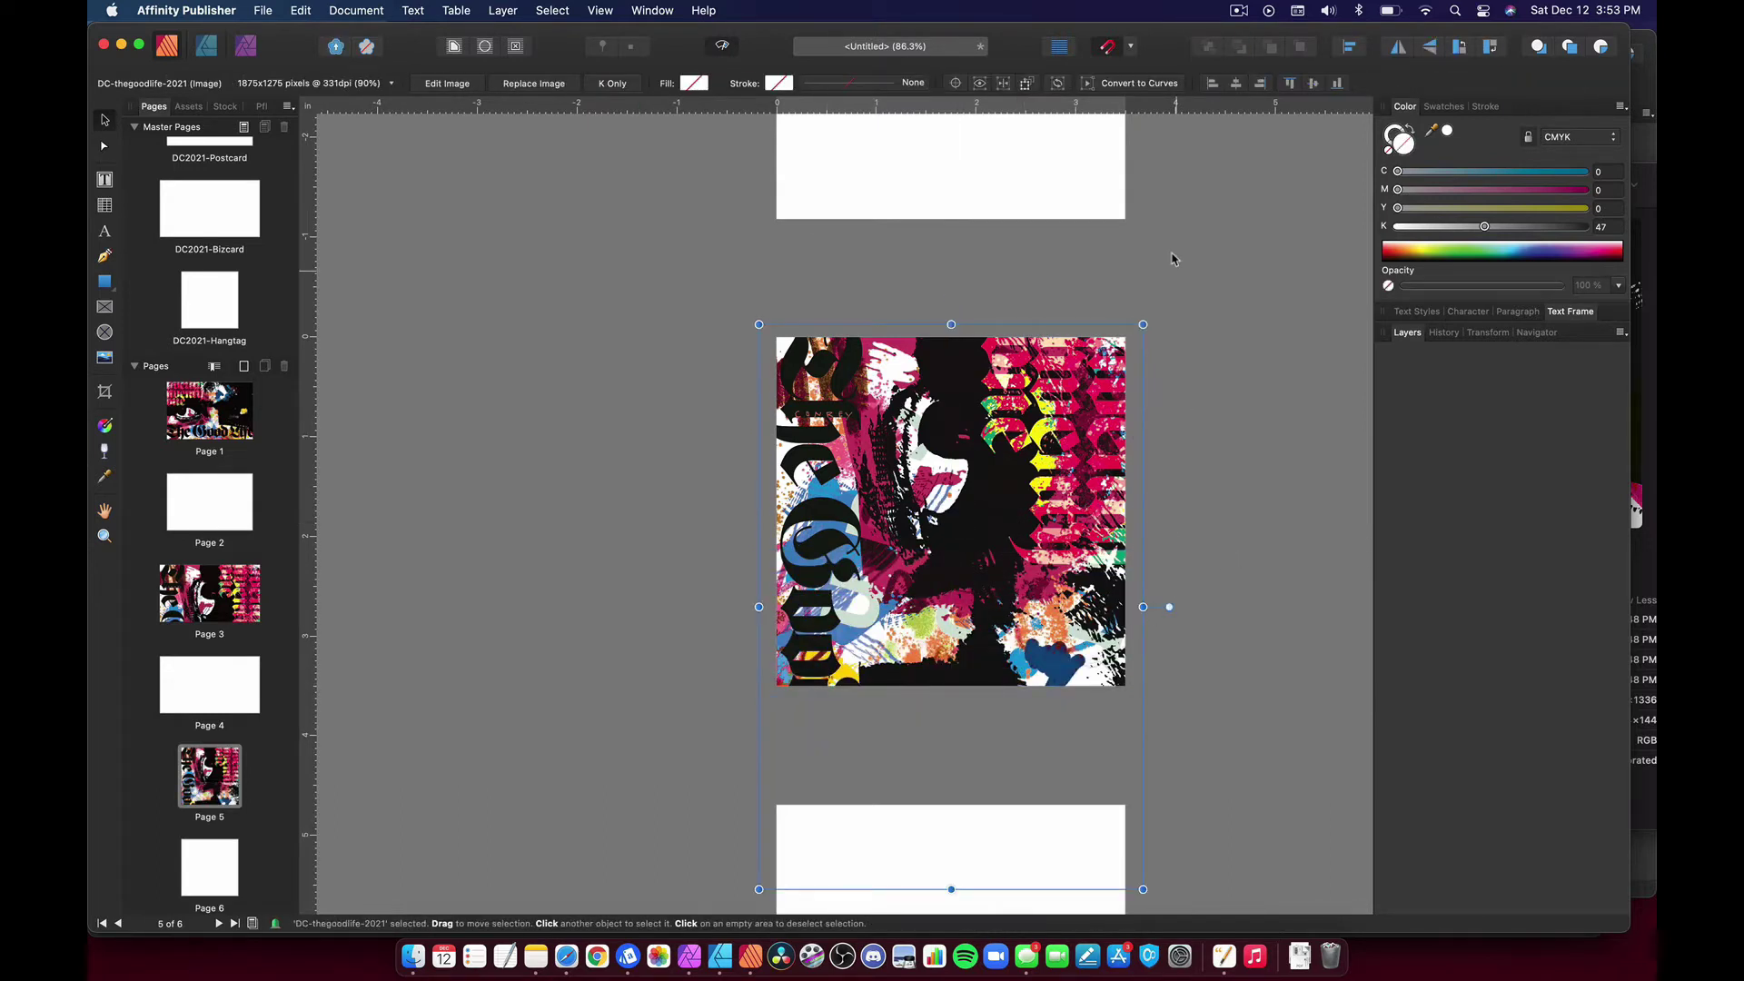
drag(1137, 324, 1217, 214)
drag(965, 542, 885, 660)
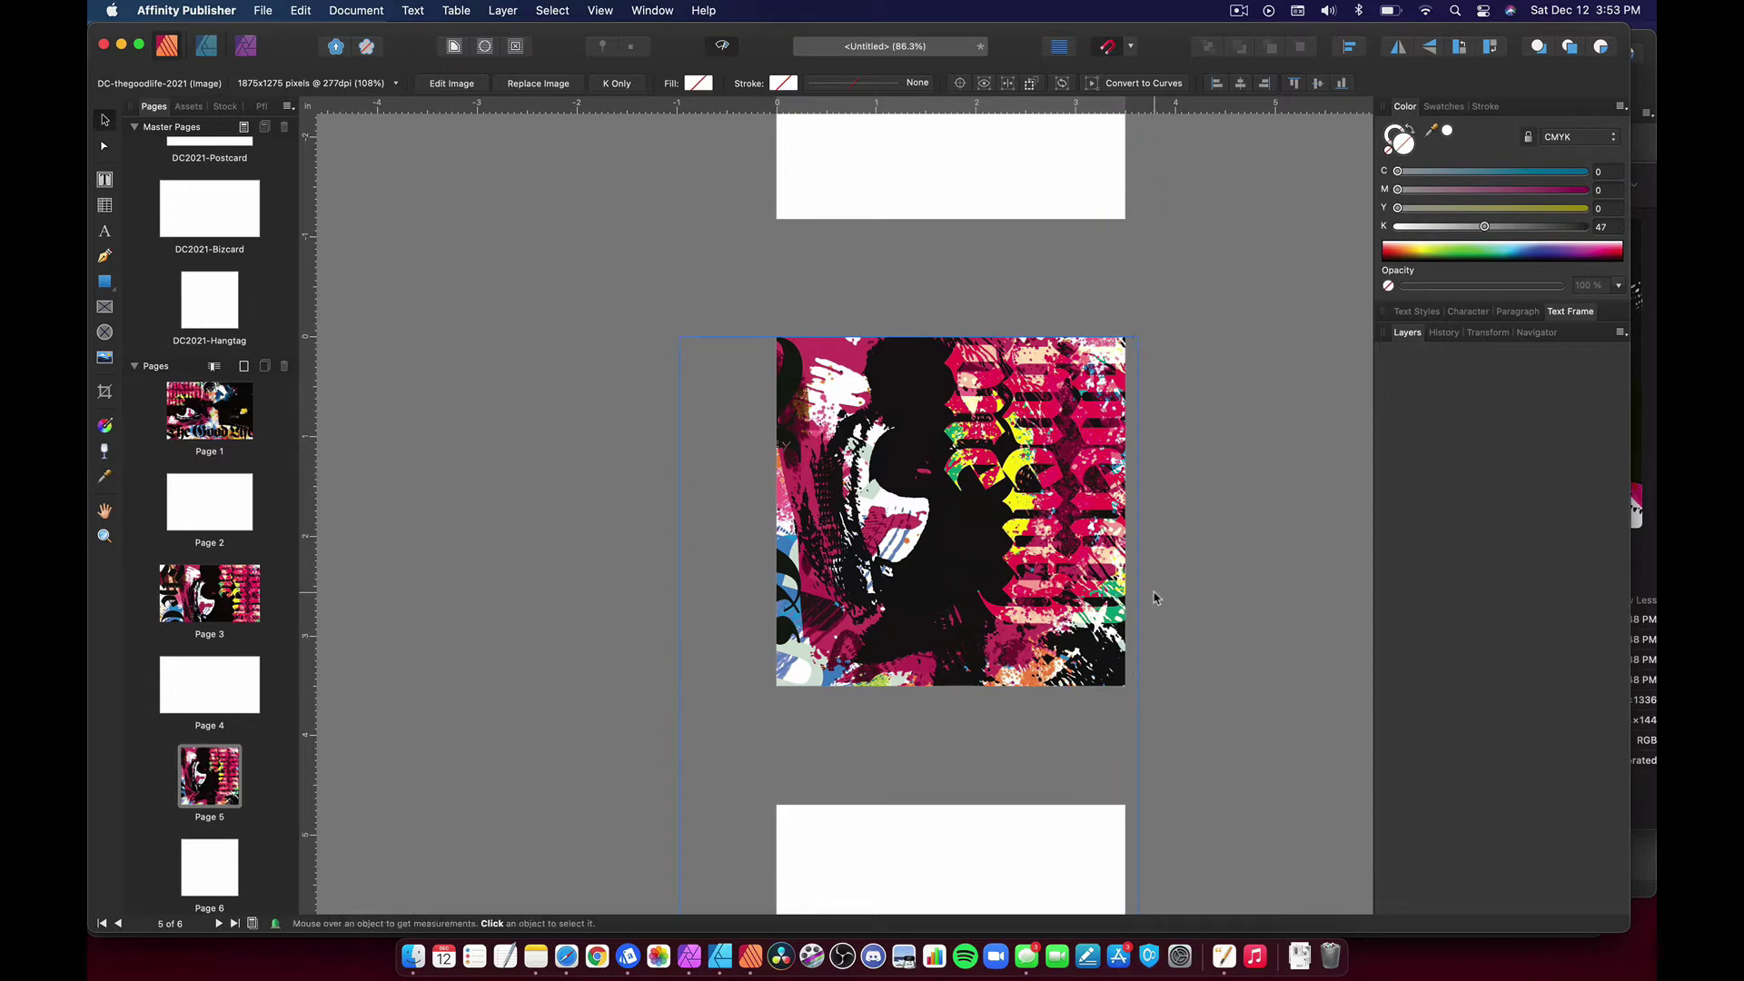
key(super+z)
key(super+z)
click(1194, 531)
Rotate the Page 5 picture frame by 90 degrees
scroll(1172, 525, up, 3)
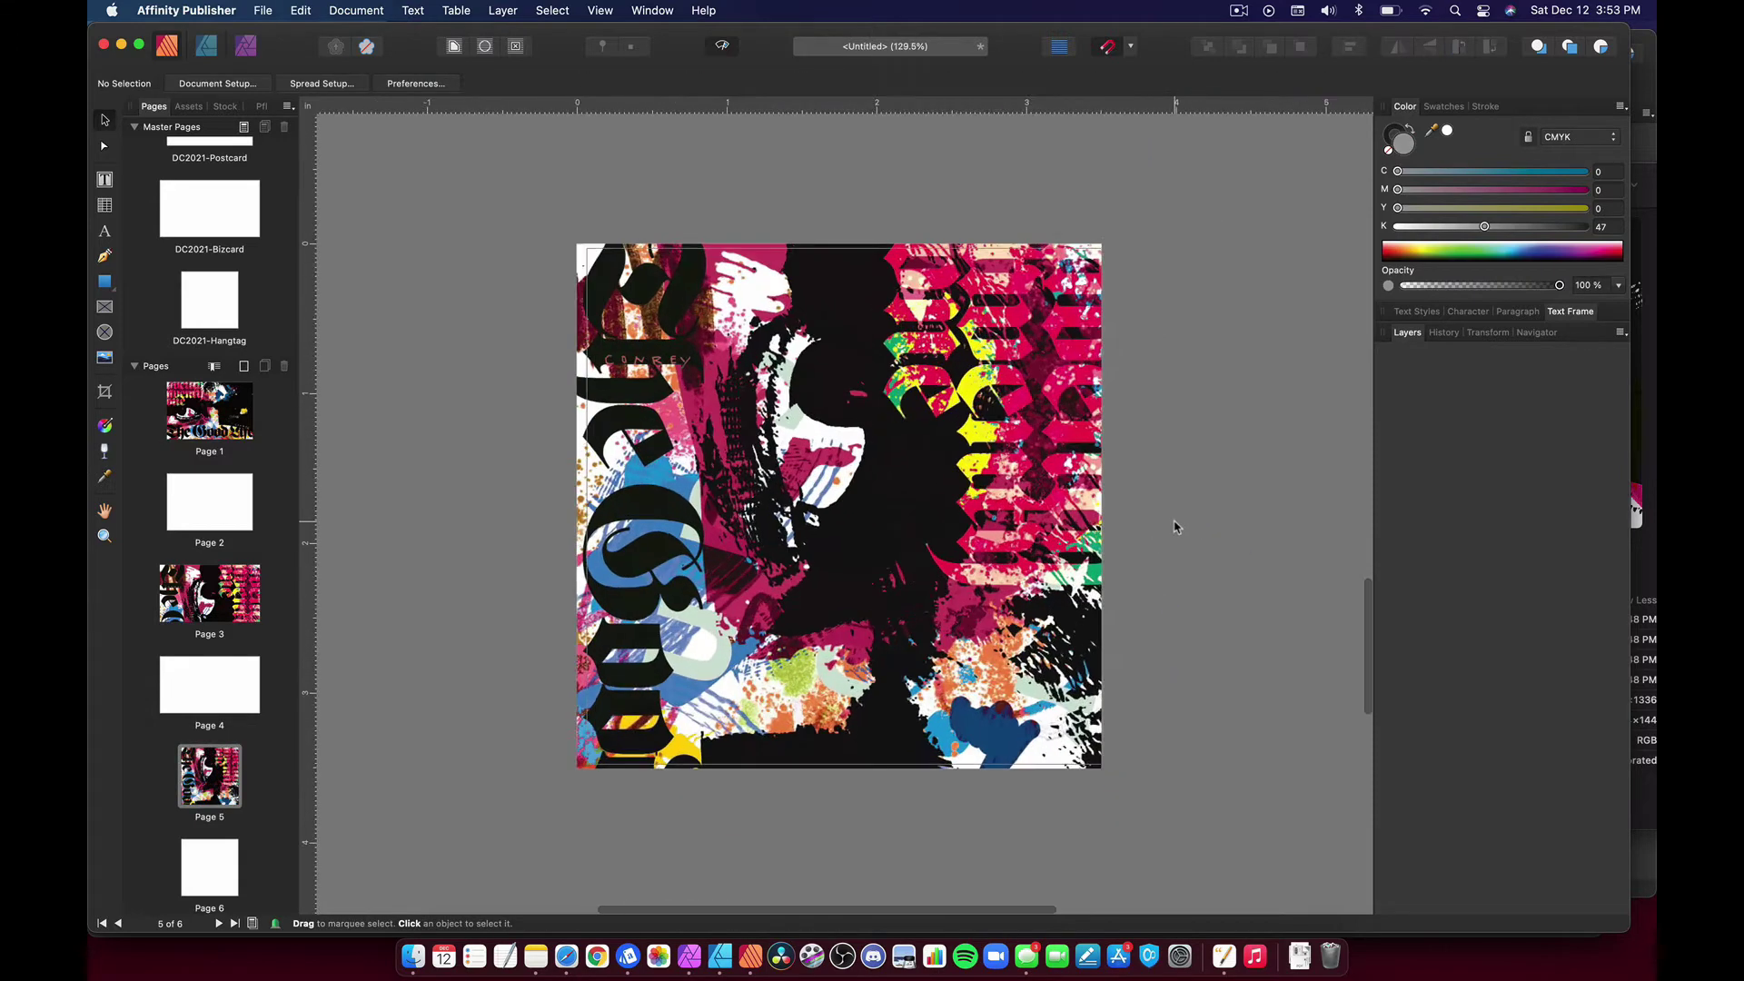
click(1104, 508)
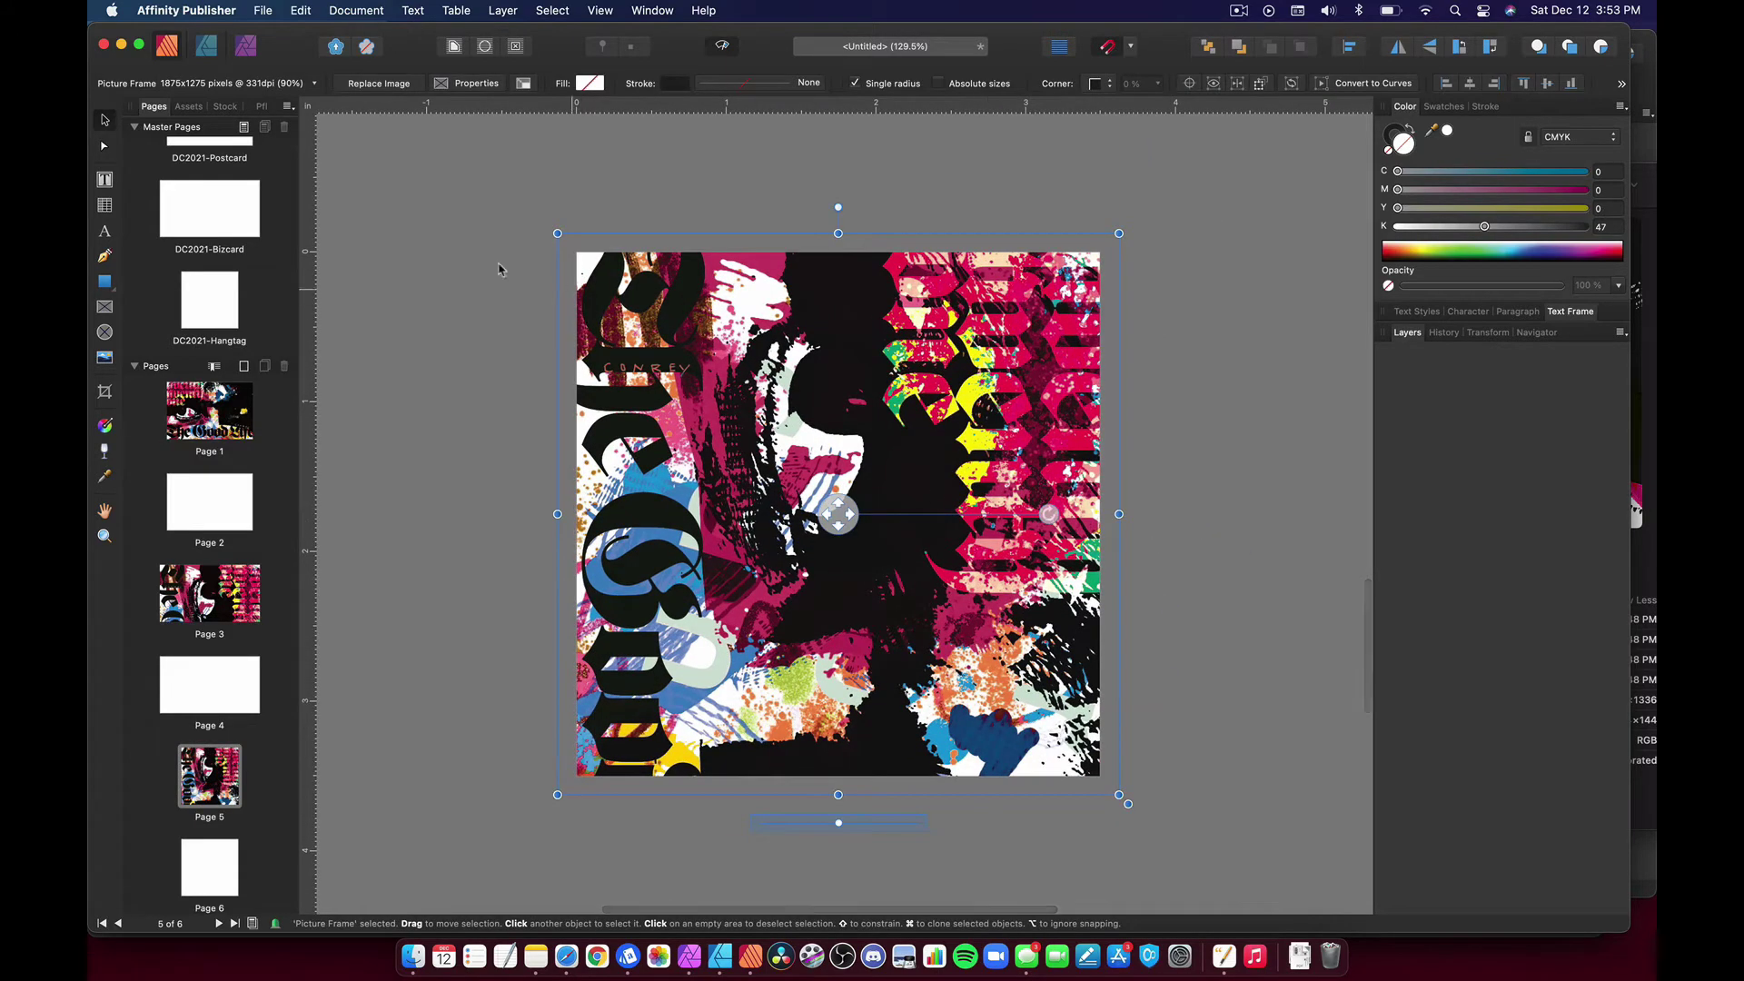
drag(829, 205, 365, 487)
scroll(1051, 569, down, 5)
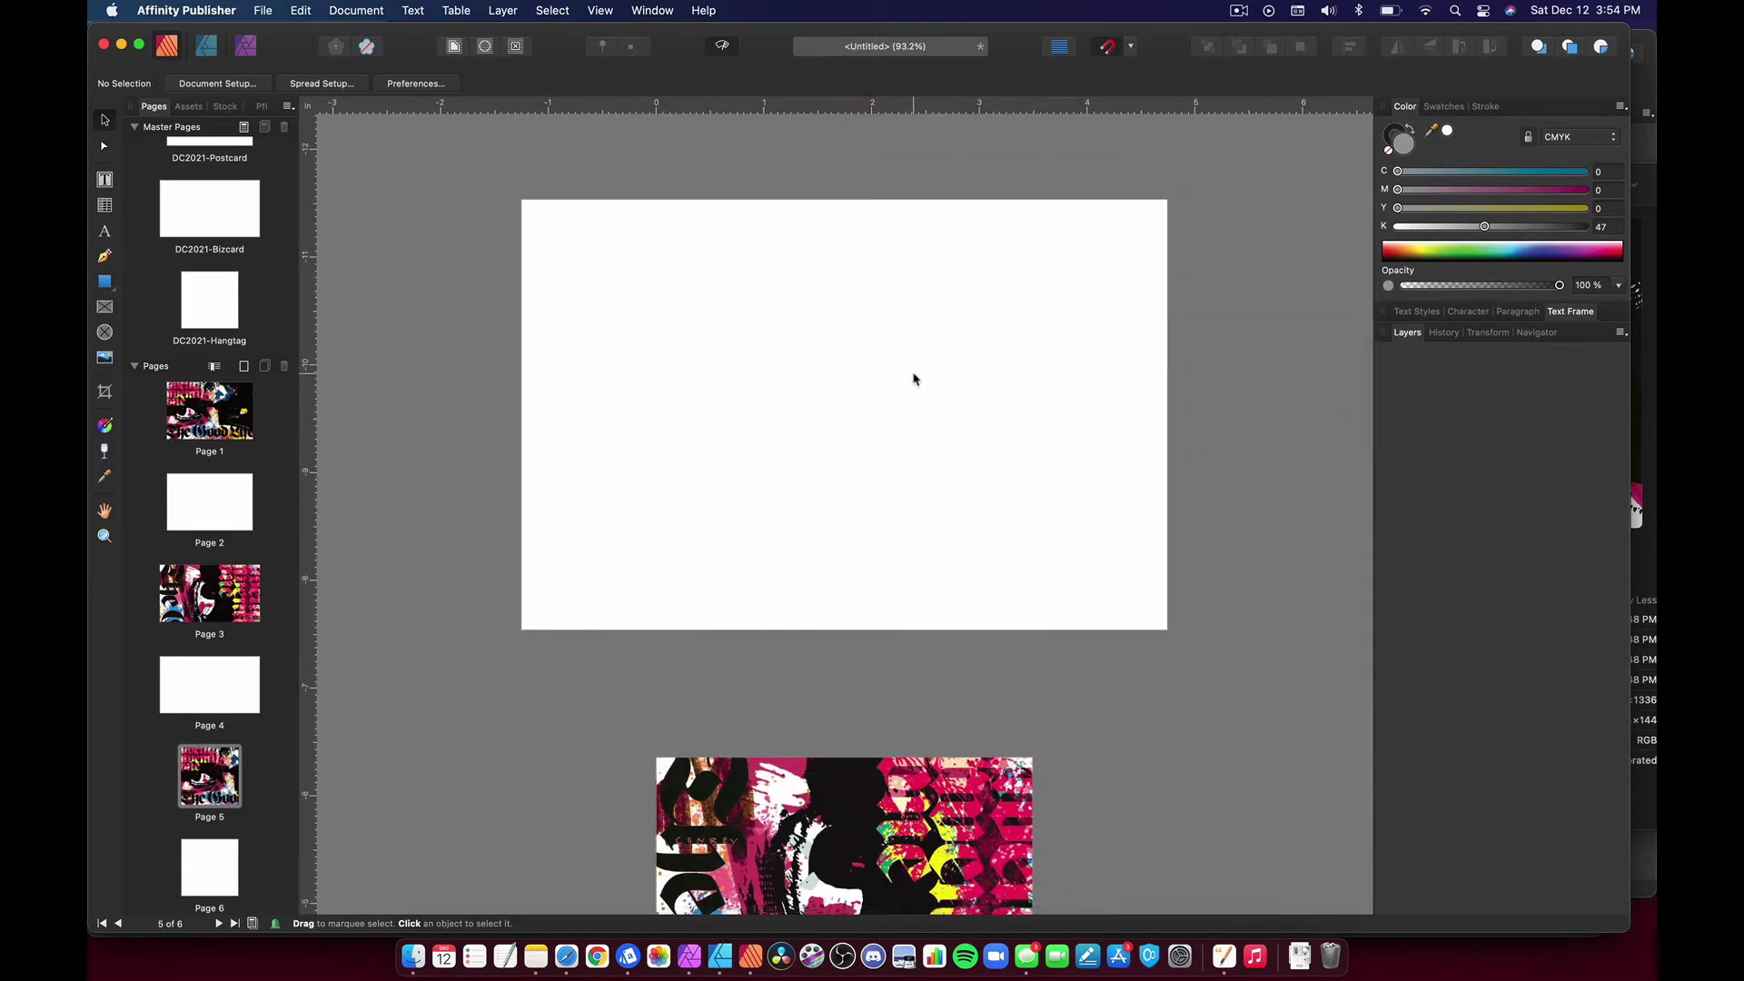
Draw a text frame at page 2's lower left, enter the business name and address, and set it in Helvetica
click(107, 181)
drag(563, 525, 790, 609)
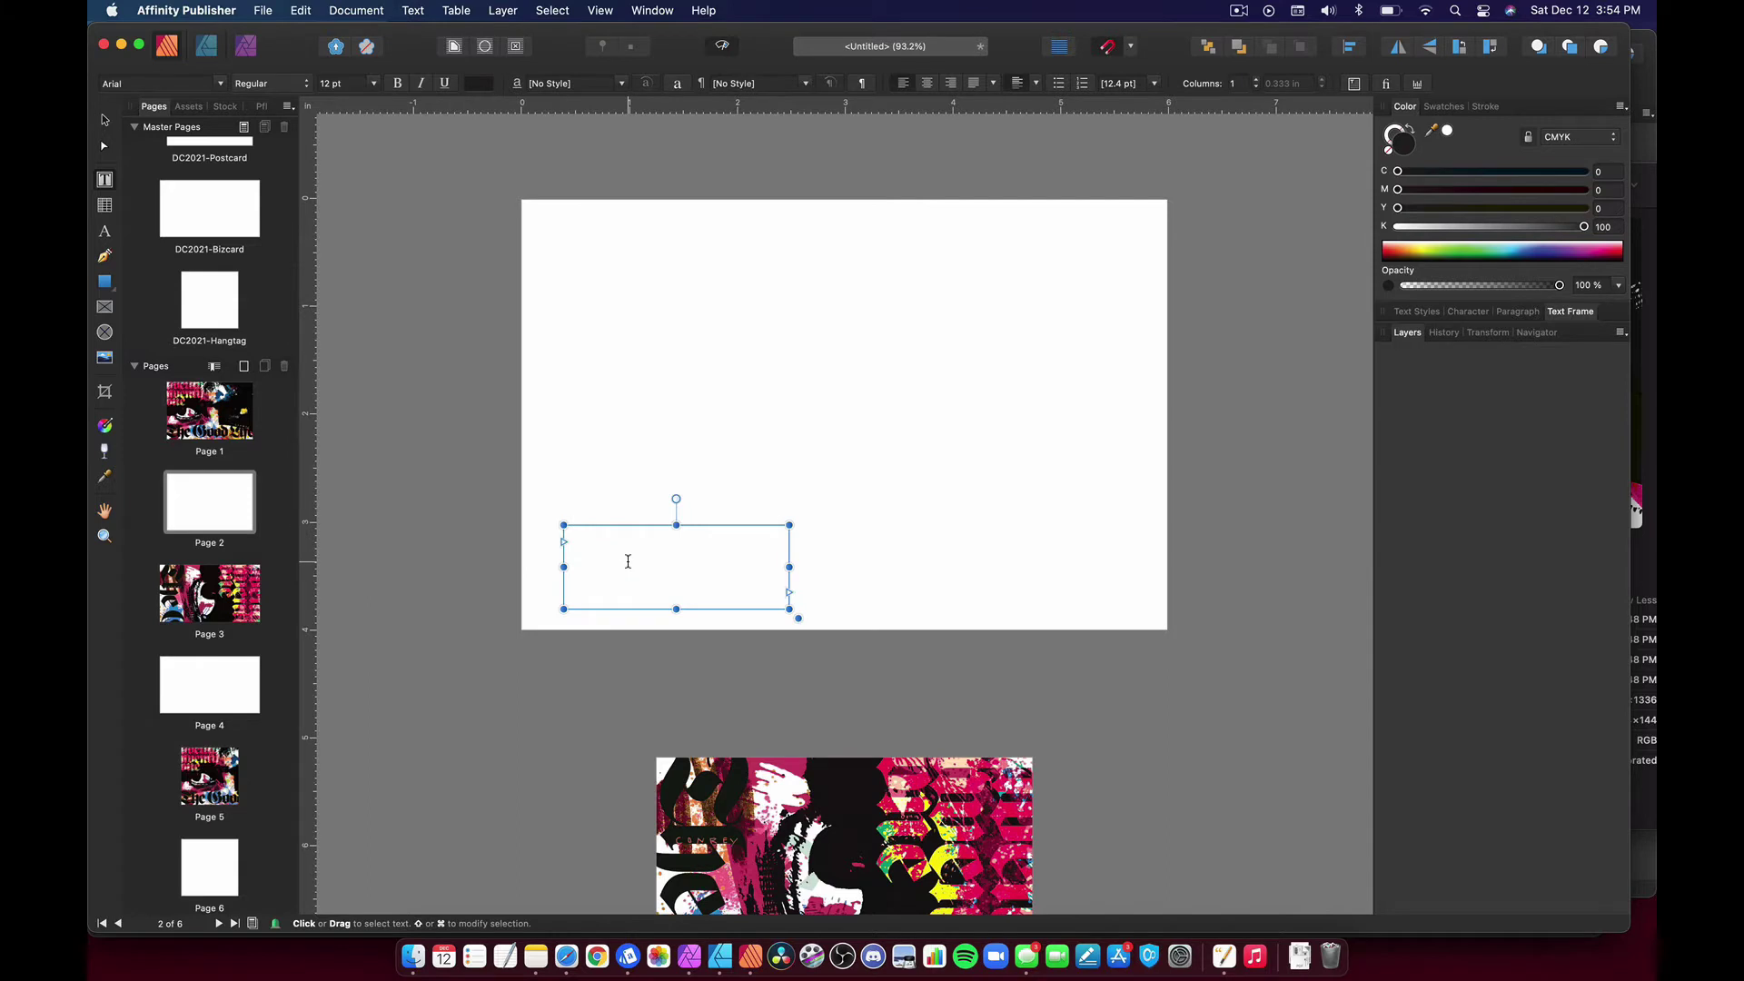
text(DAVE CONREY ART)
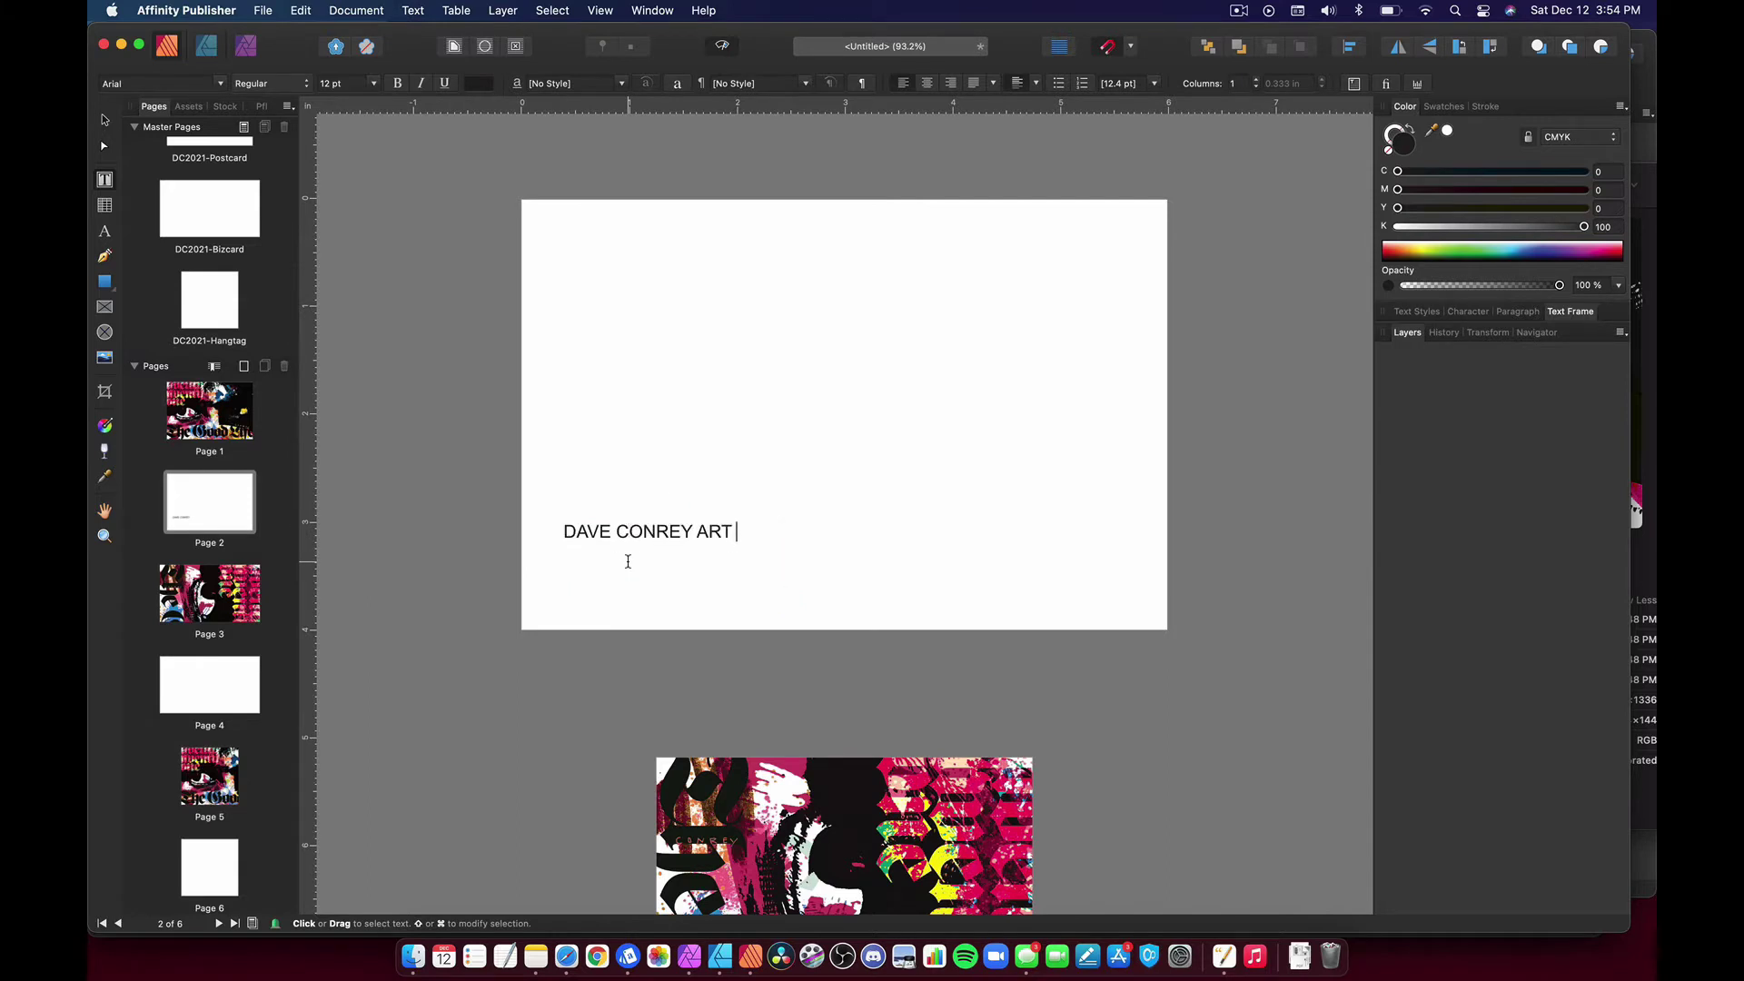
text( & DESIGN)
key(super+a)
click(159, 82)
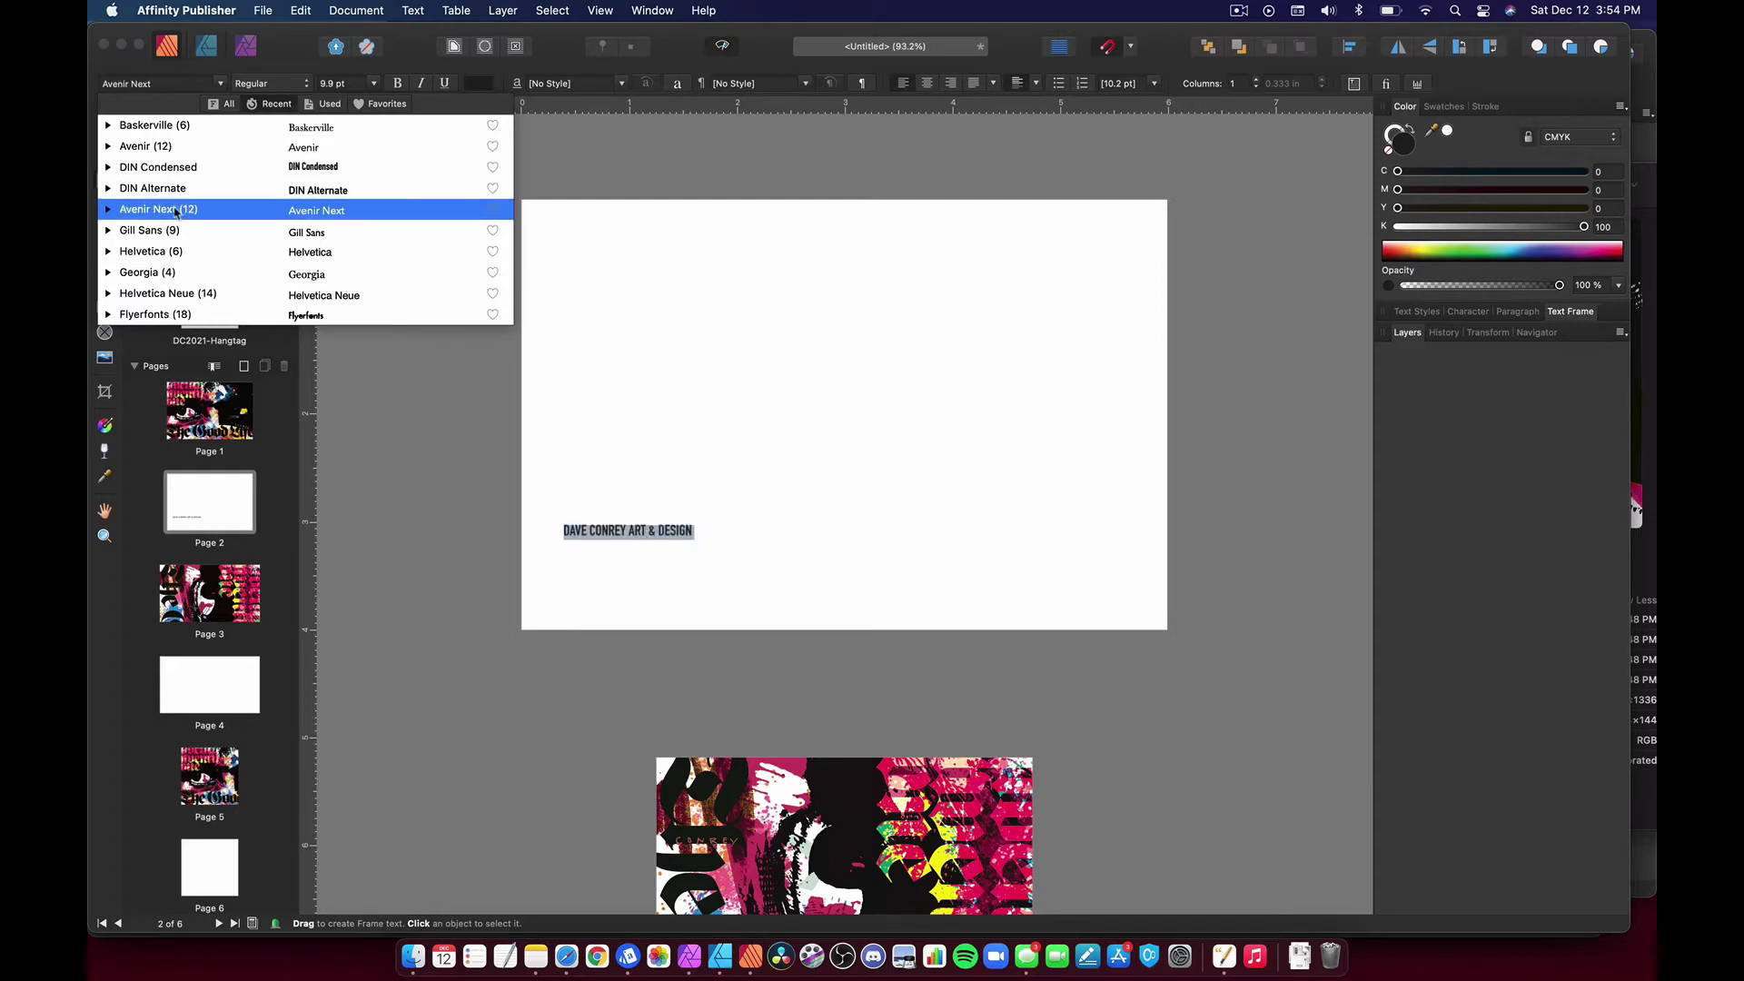
click(182, 259)
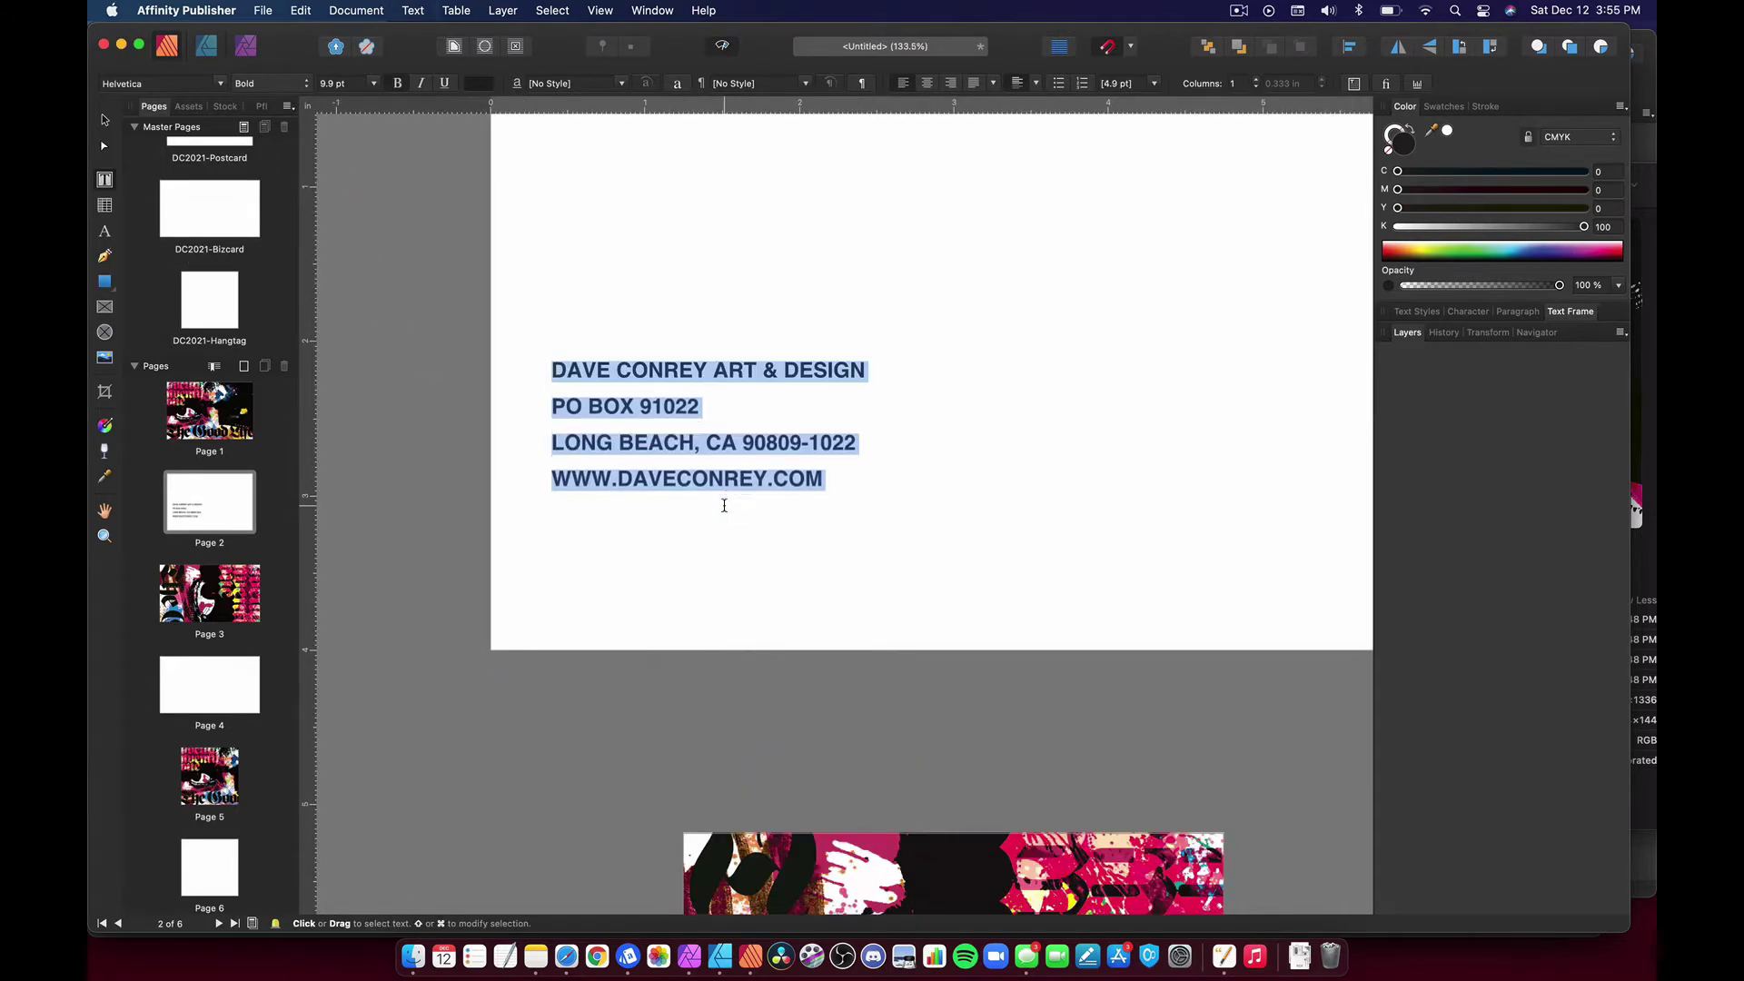
Set the three lines below the bold business name to Helvetica Regular
key(alt+Up)
key(alt+Up)
key(alt+Up)
key(alt+Up)
key(alt+Up)
key(alt+Up)
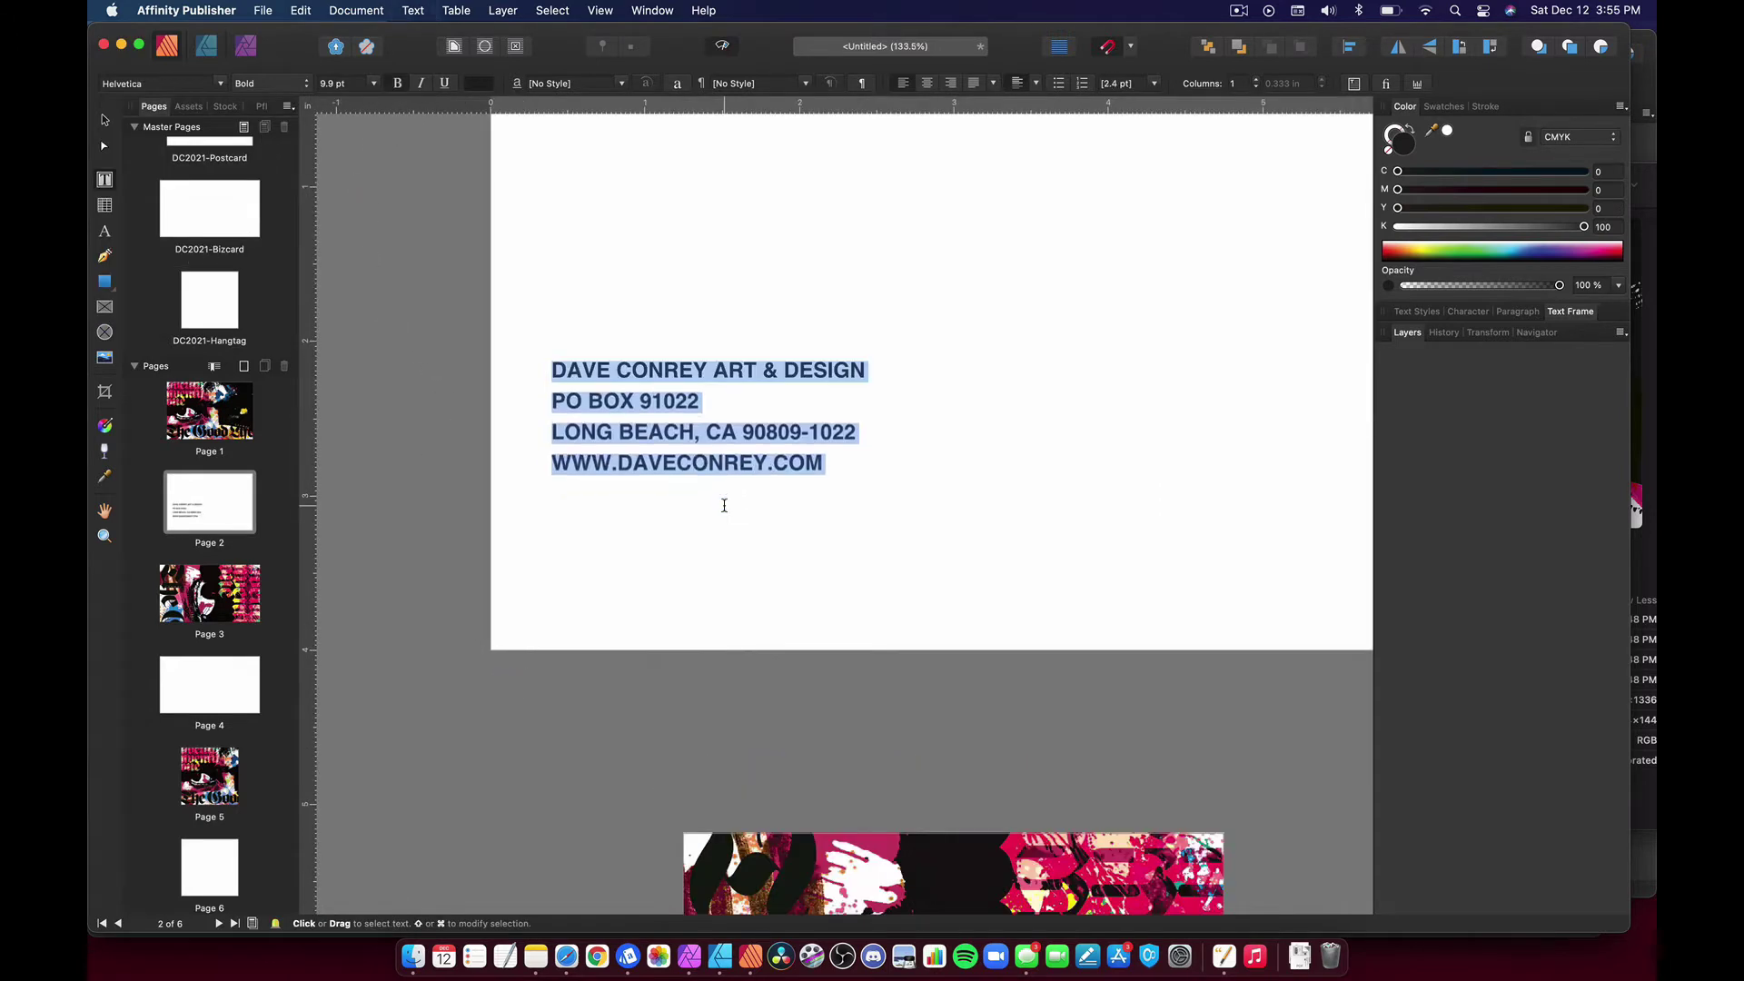
click(723, 505)
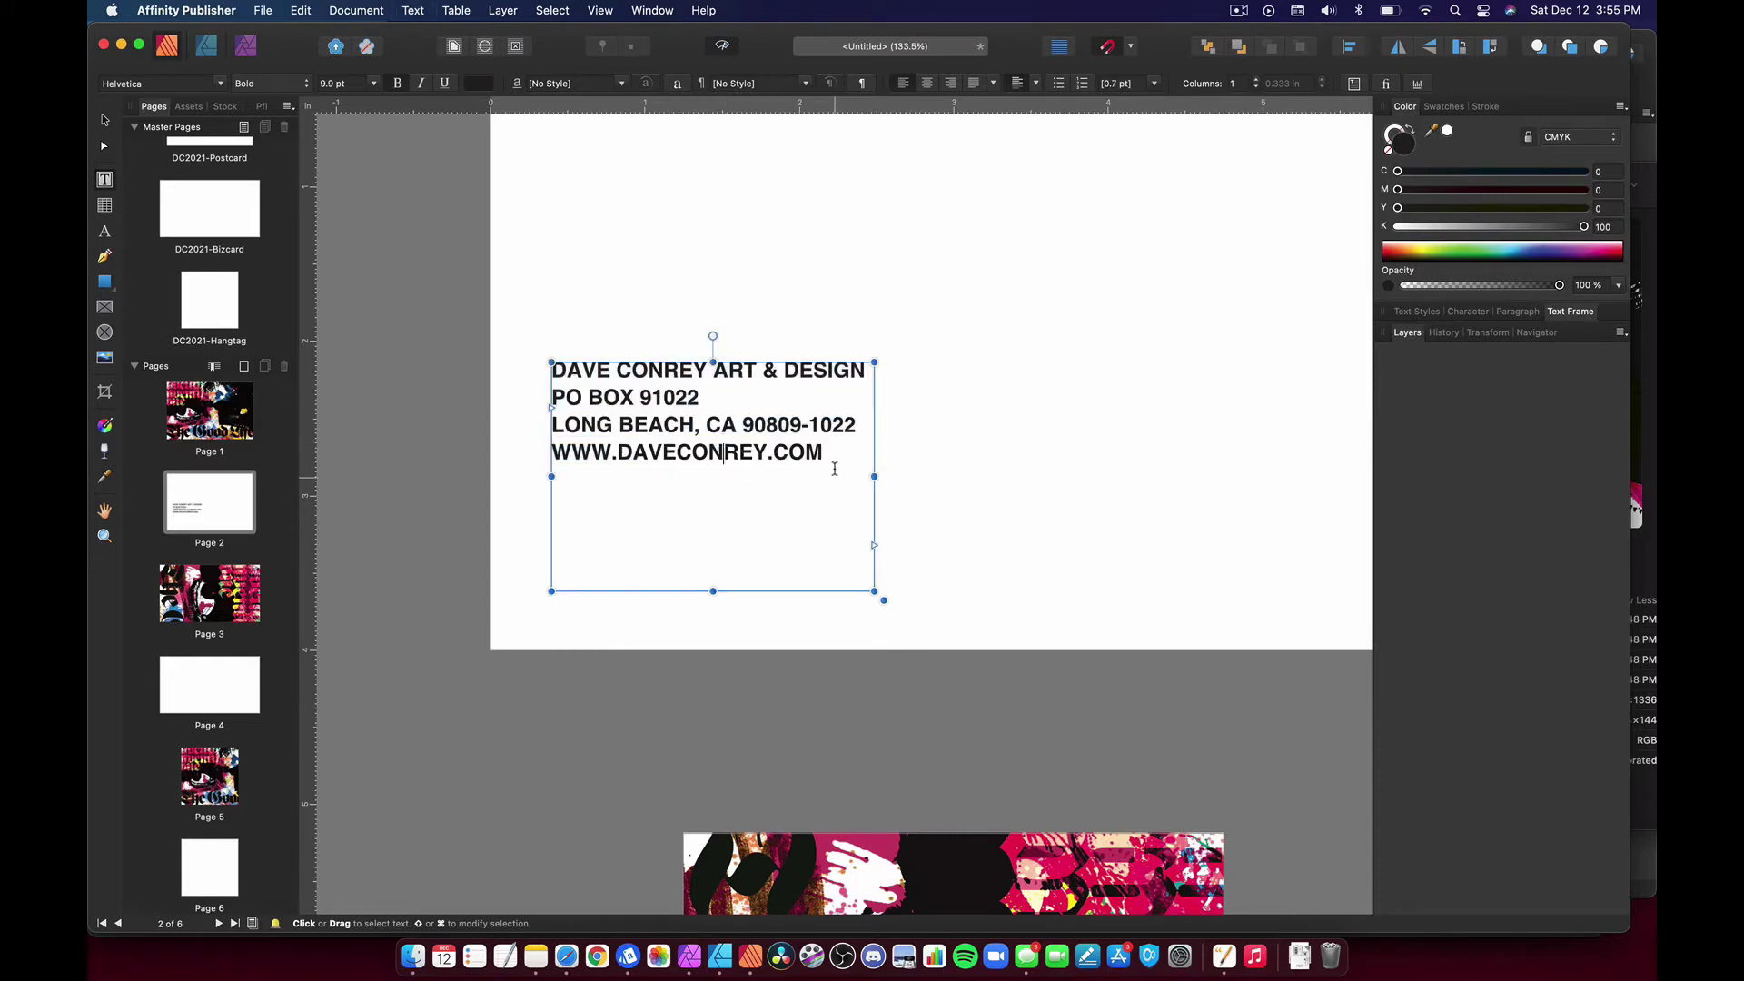
drag(831, 455, 405, 281)
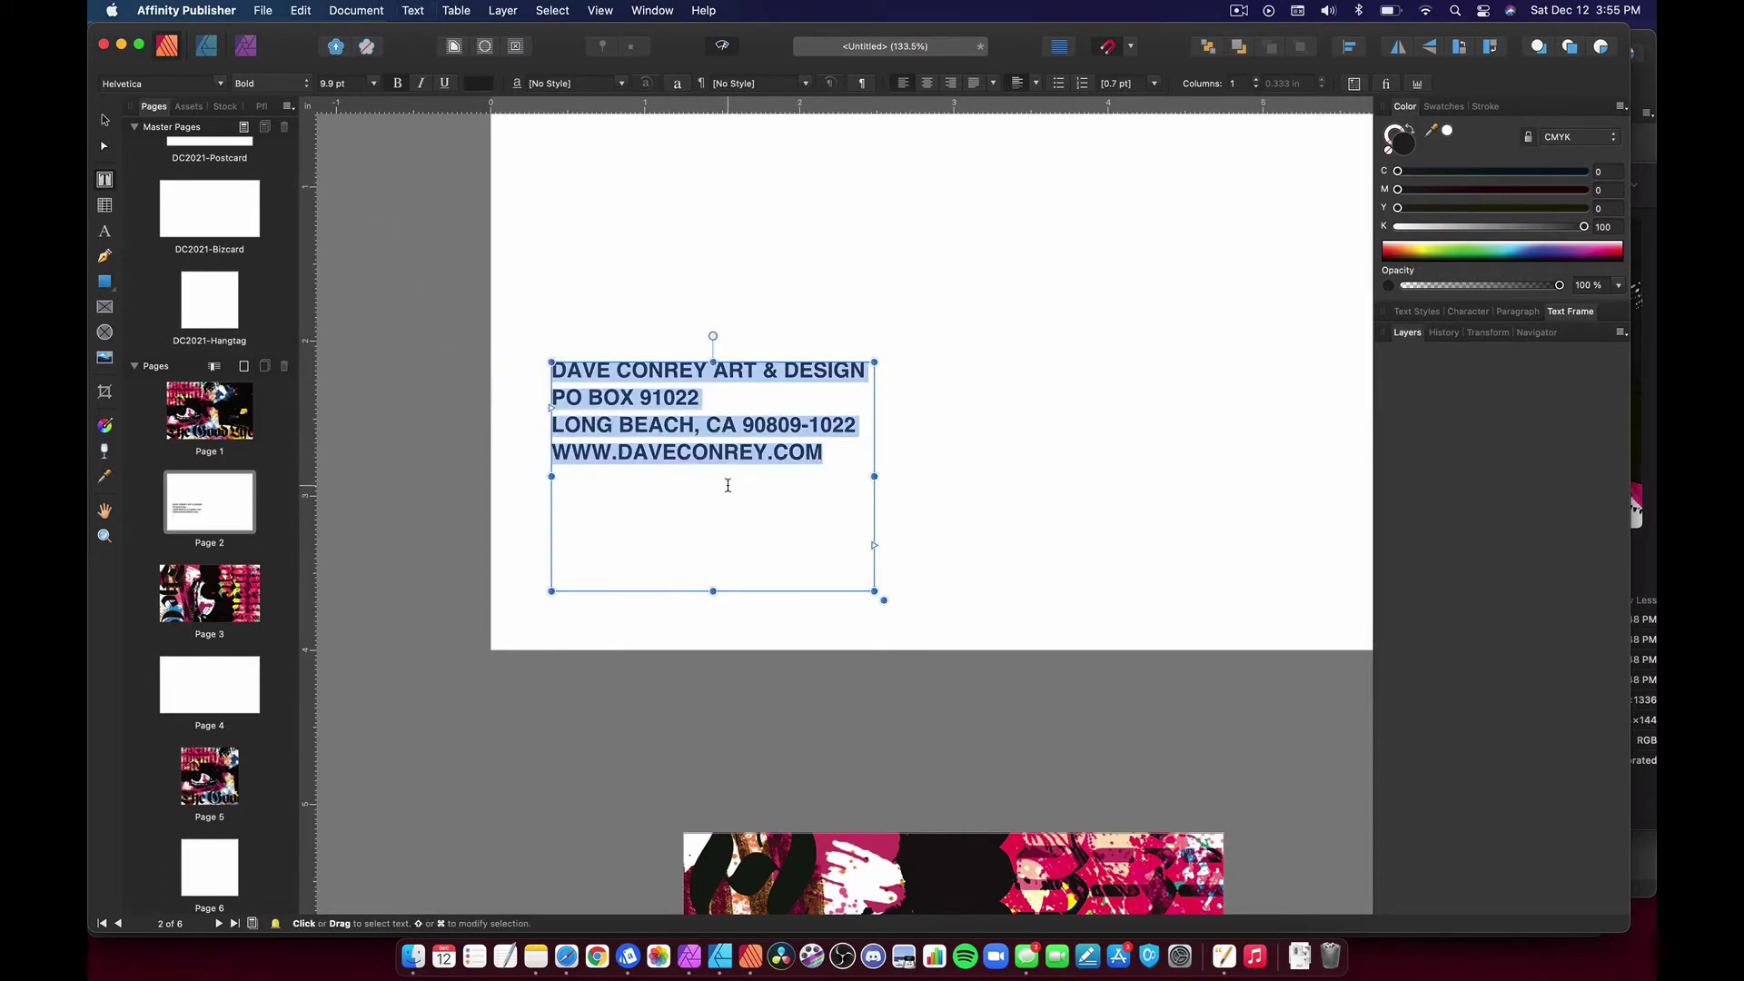
click(737, 456)
drag(835, 441, 385, 390)
click(273, 82)
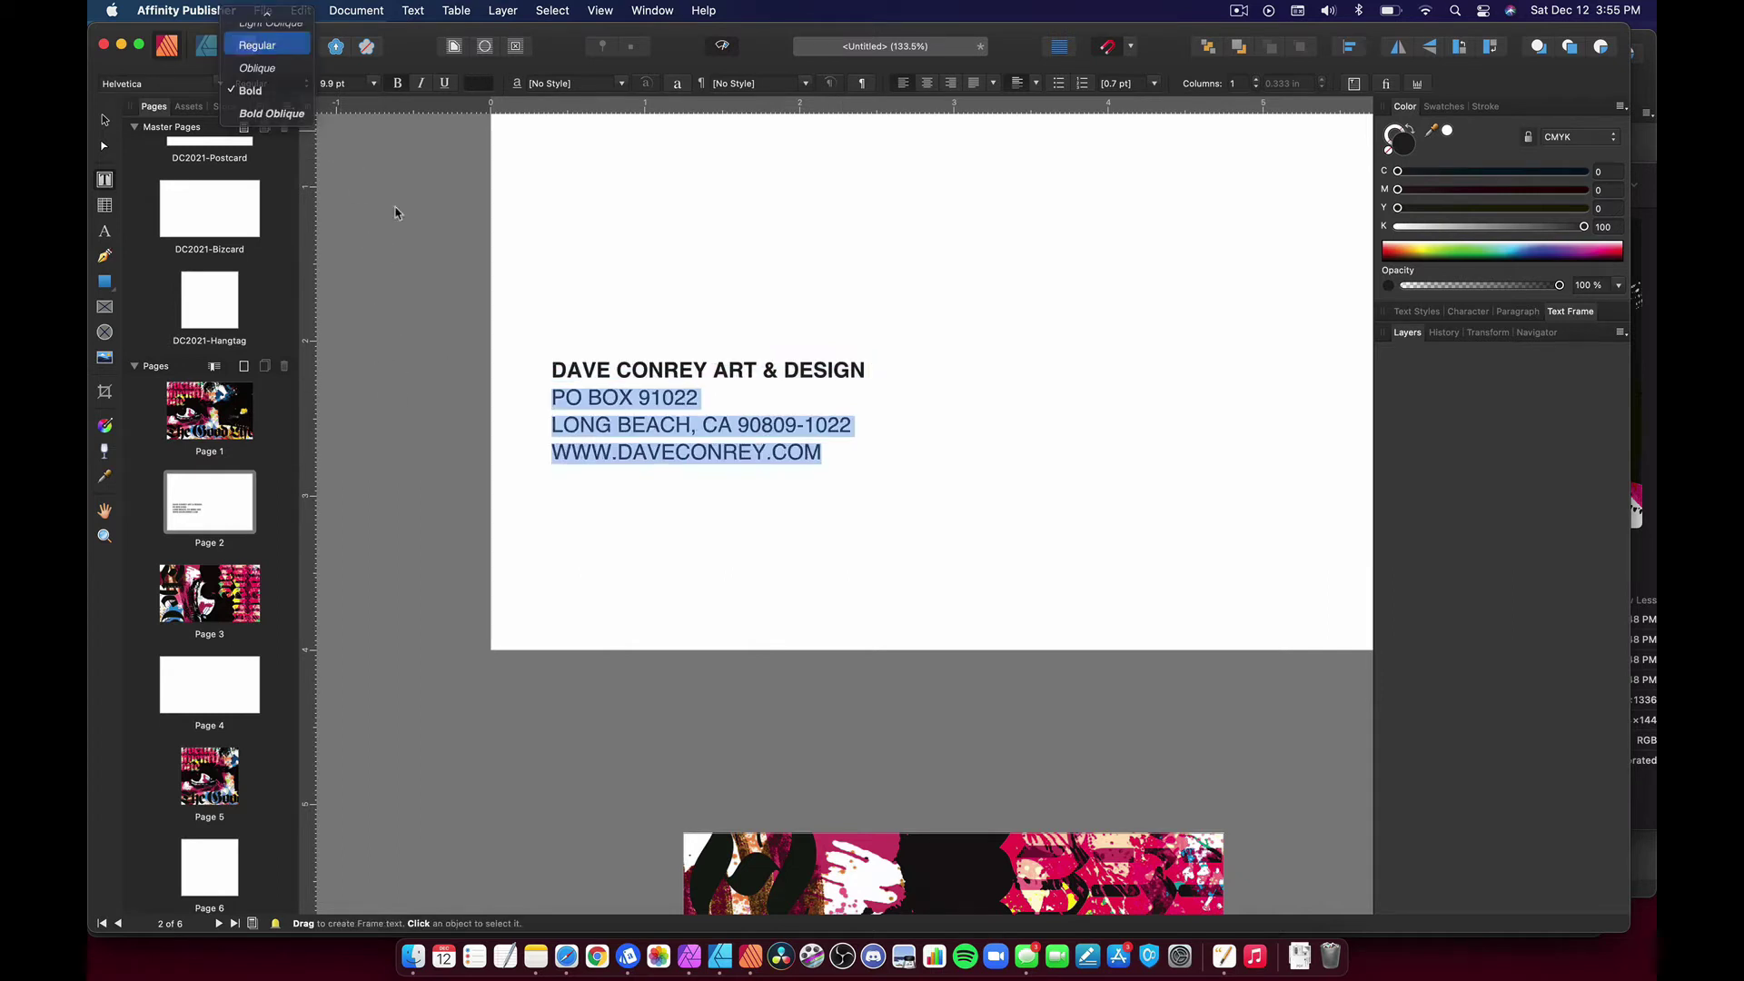
click(272, 45)
key(super+3)
key(alt+Right)
key(alt+Right)
key(alt+Right)
key(alt+Right)
key(alt+Right)
key(alt+Right)
key(alt+Right)
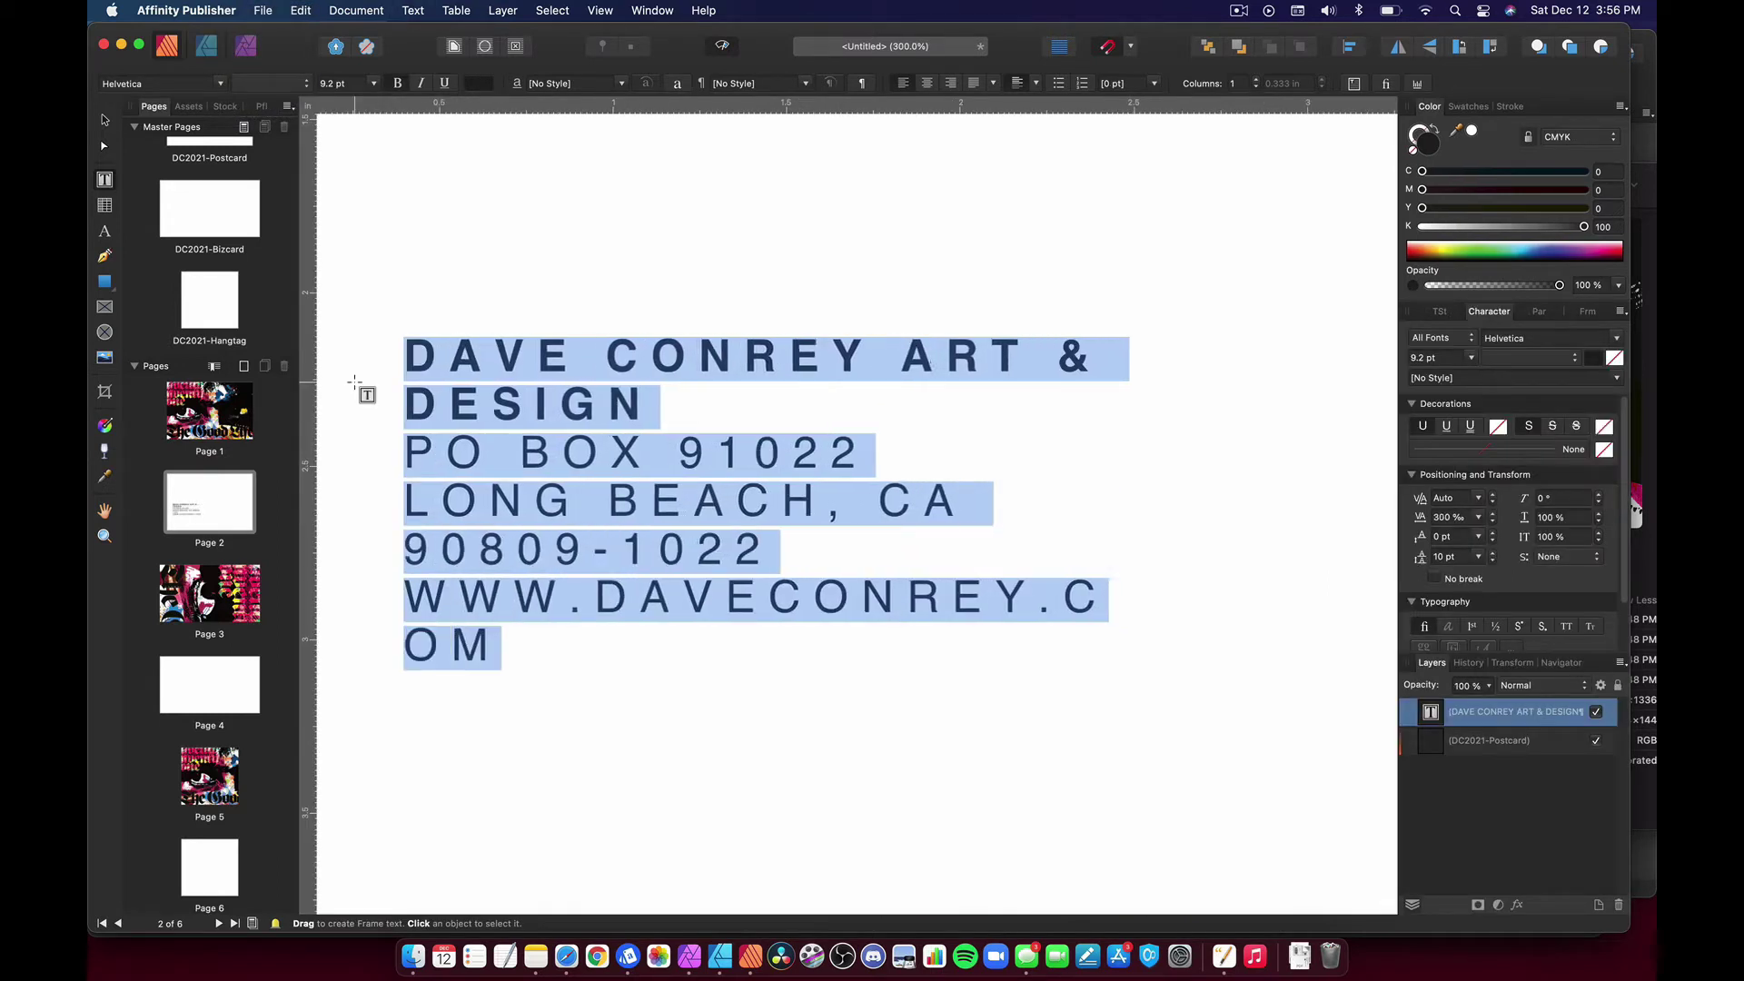
key(alt+Right)
key(alt+Right)
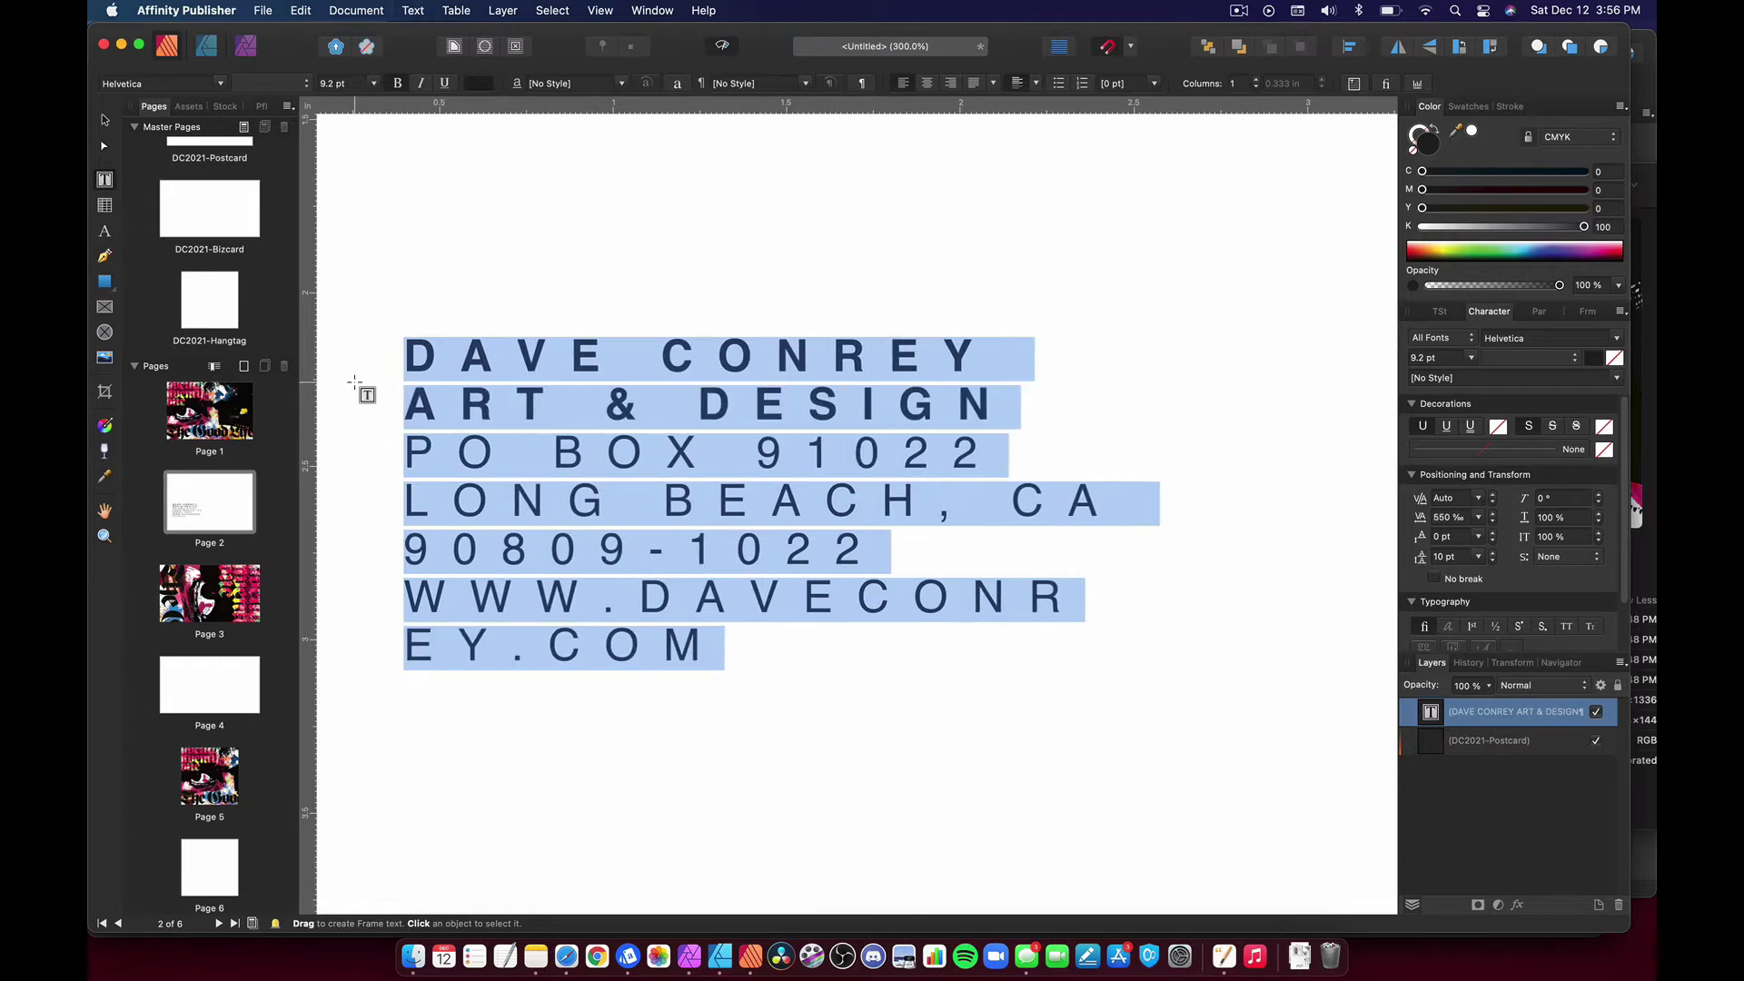
drag(633, 598, 393, 591)
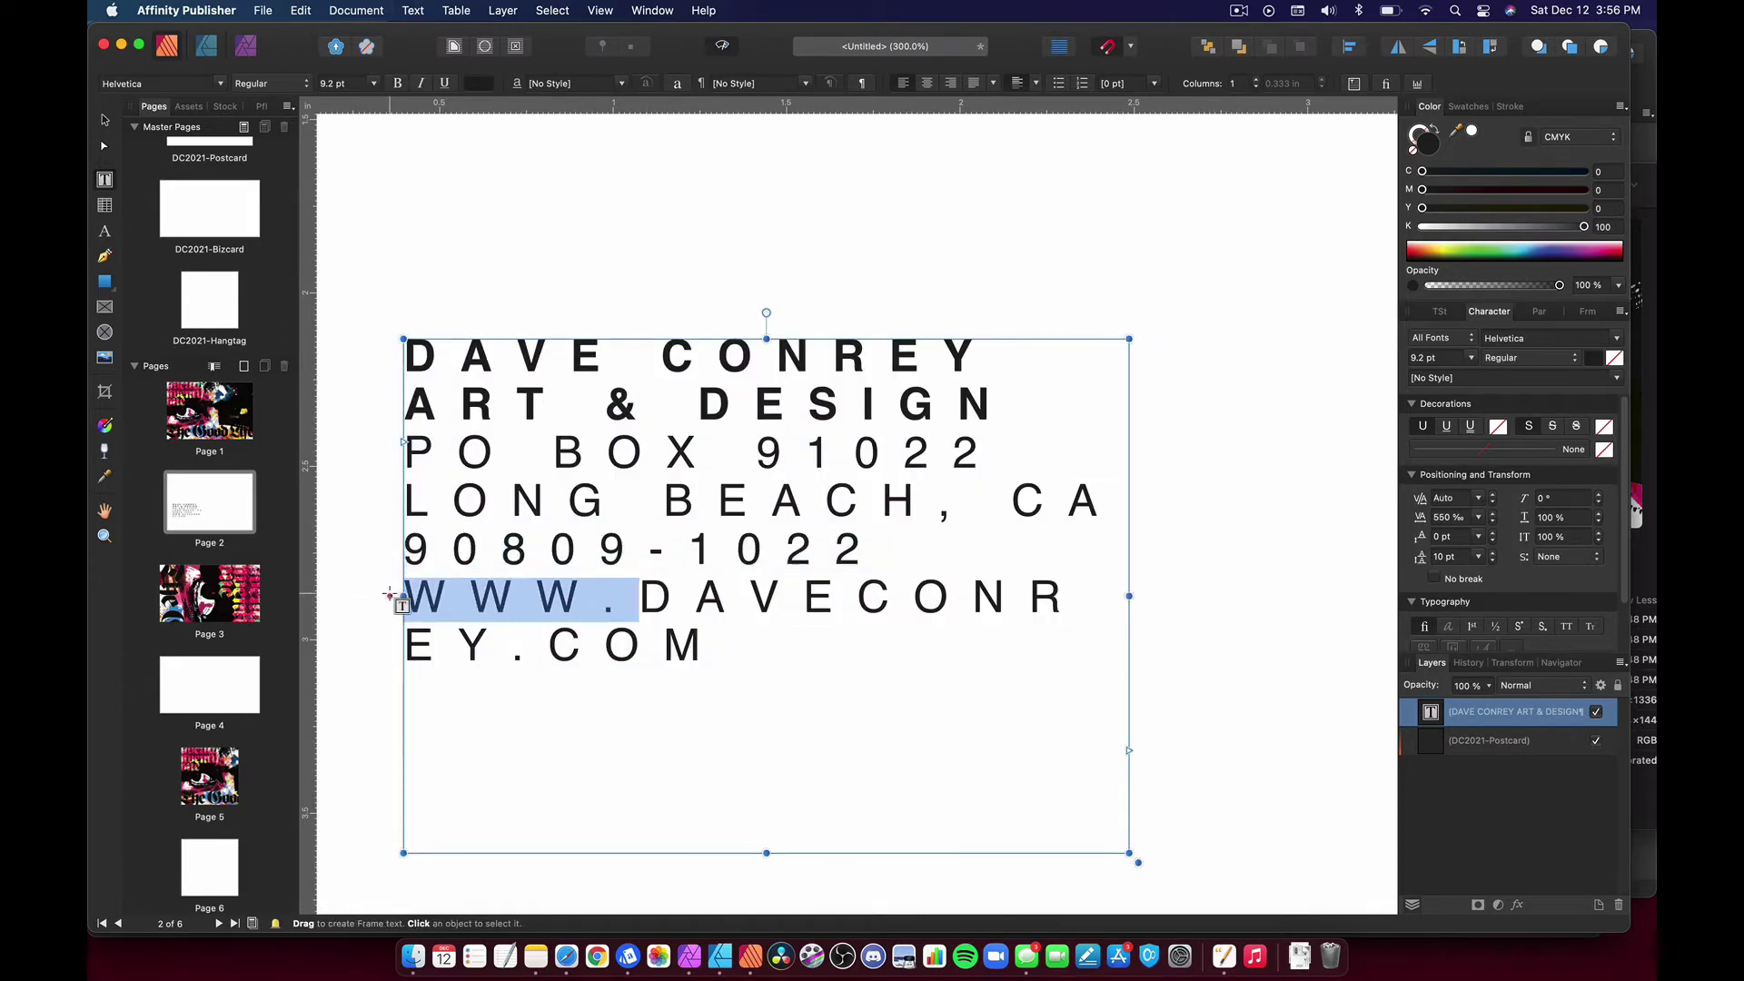
key(BackSpace)
drag(1128, 596, 1152, 596)
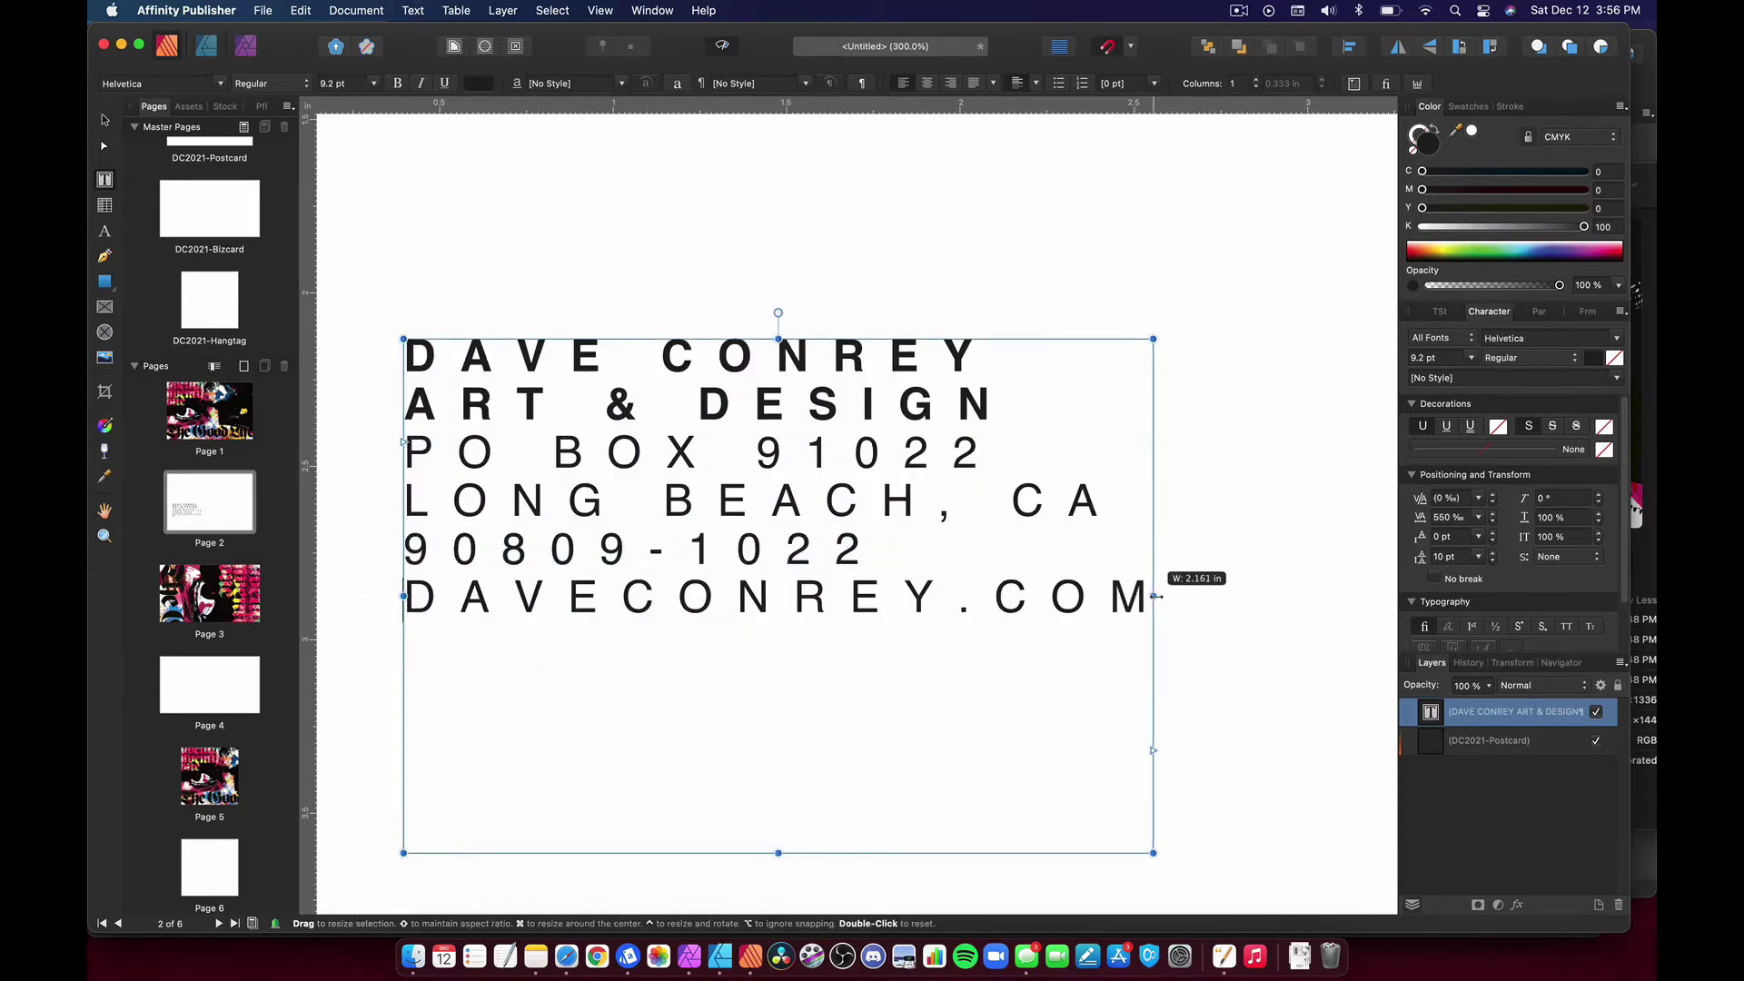
key(Escape)
key(Escape)
Move the address block to page 2's bottom-left corner and scale it down to 7.9 pt
key(super+minus)
drag(936, 502, 890, 717)
click(1183, 596)
scroll(1182, 597, down, 5)
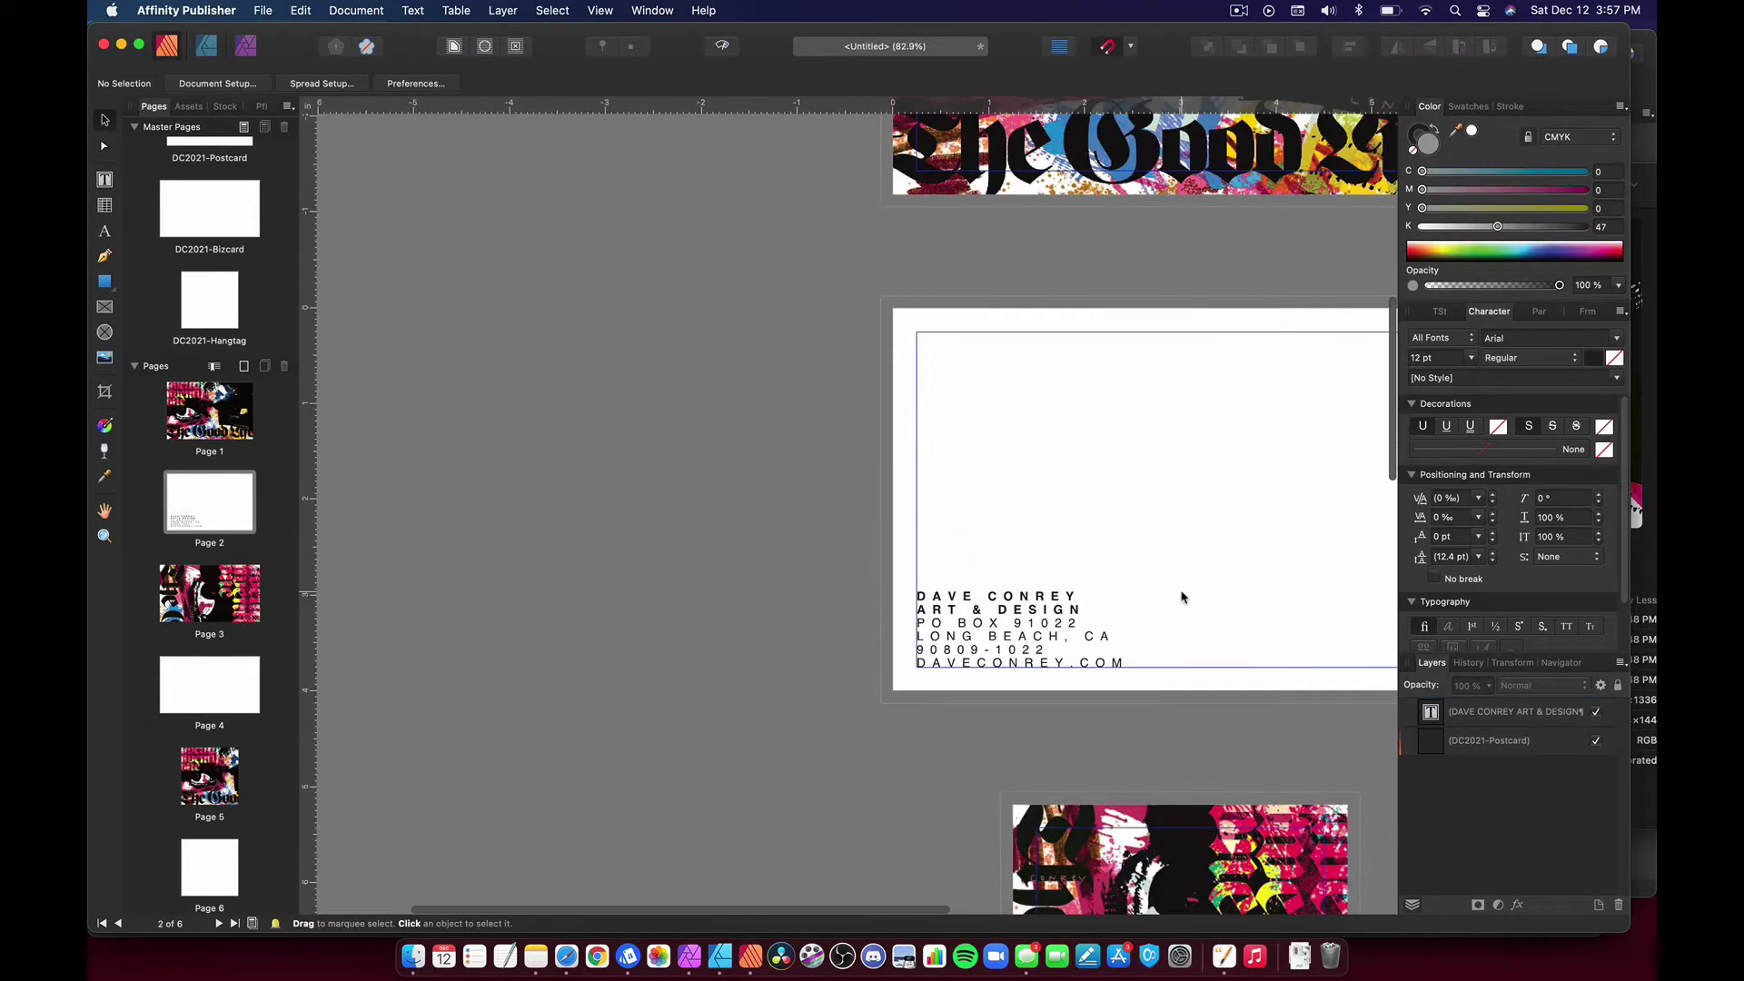
scroll(1182, 596, right, 5)
click(726, 636)
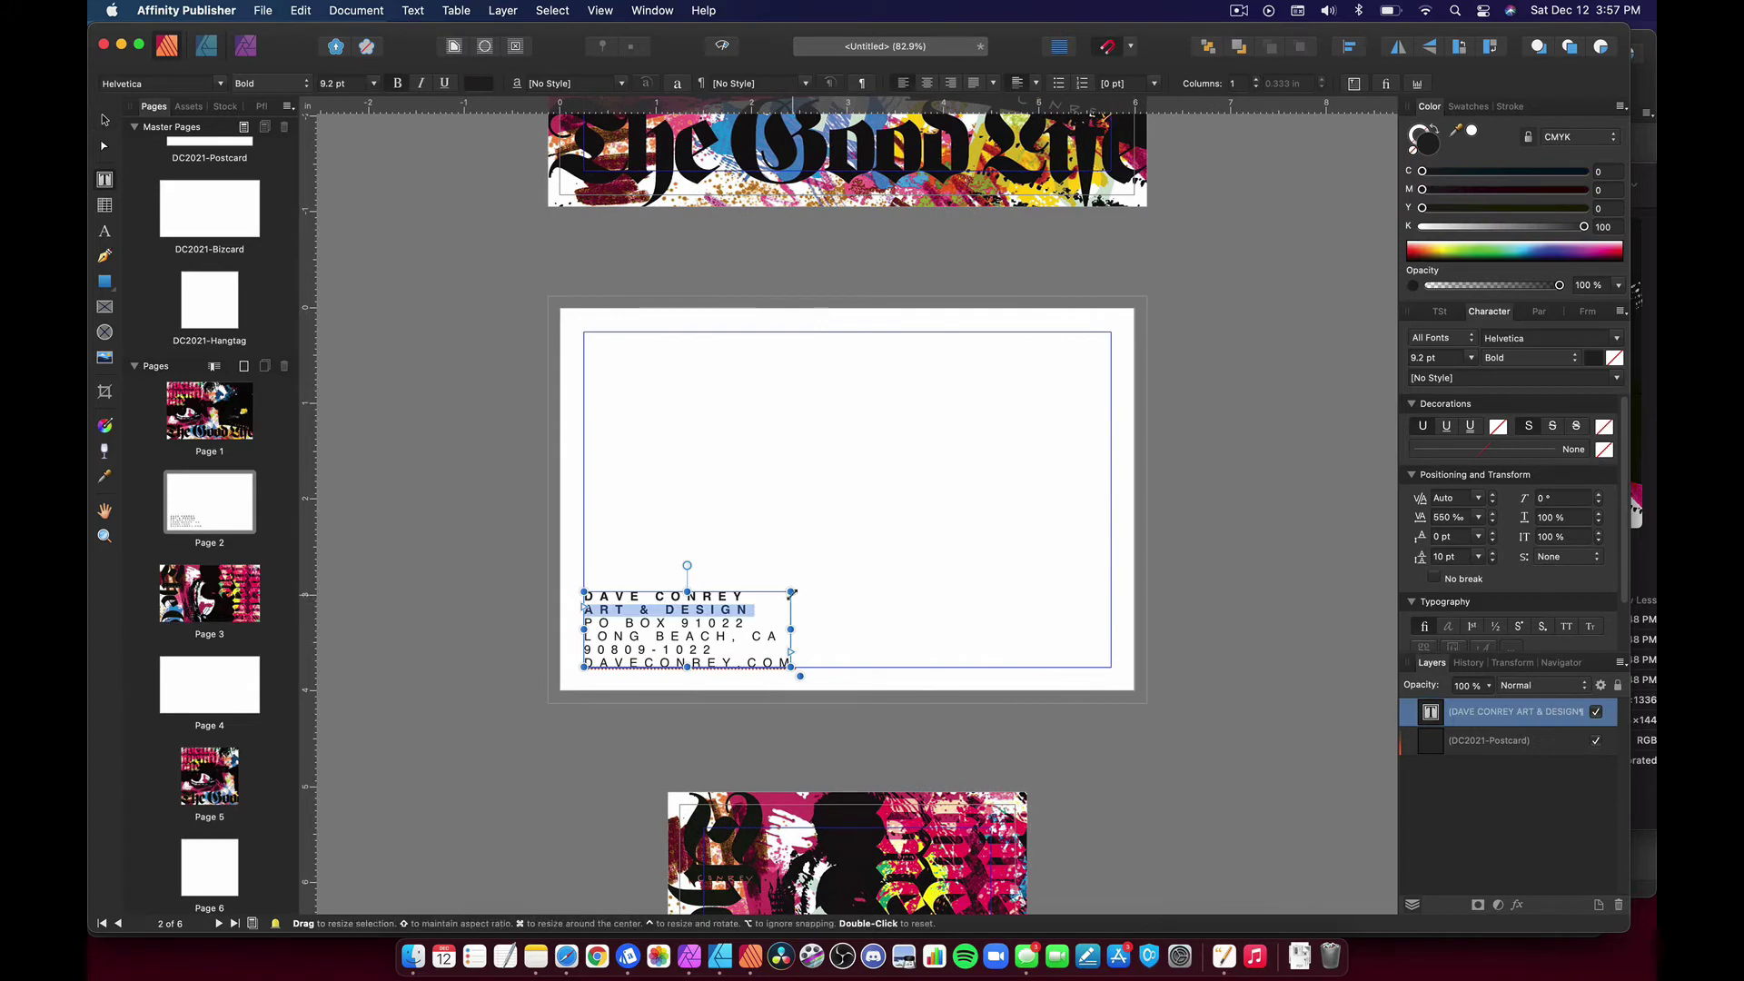
mouse_move(797, 600)
mouse_down()
mouse_move(769, 596)
mouse_move(791, 591)
mouse_up()
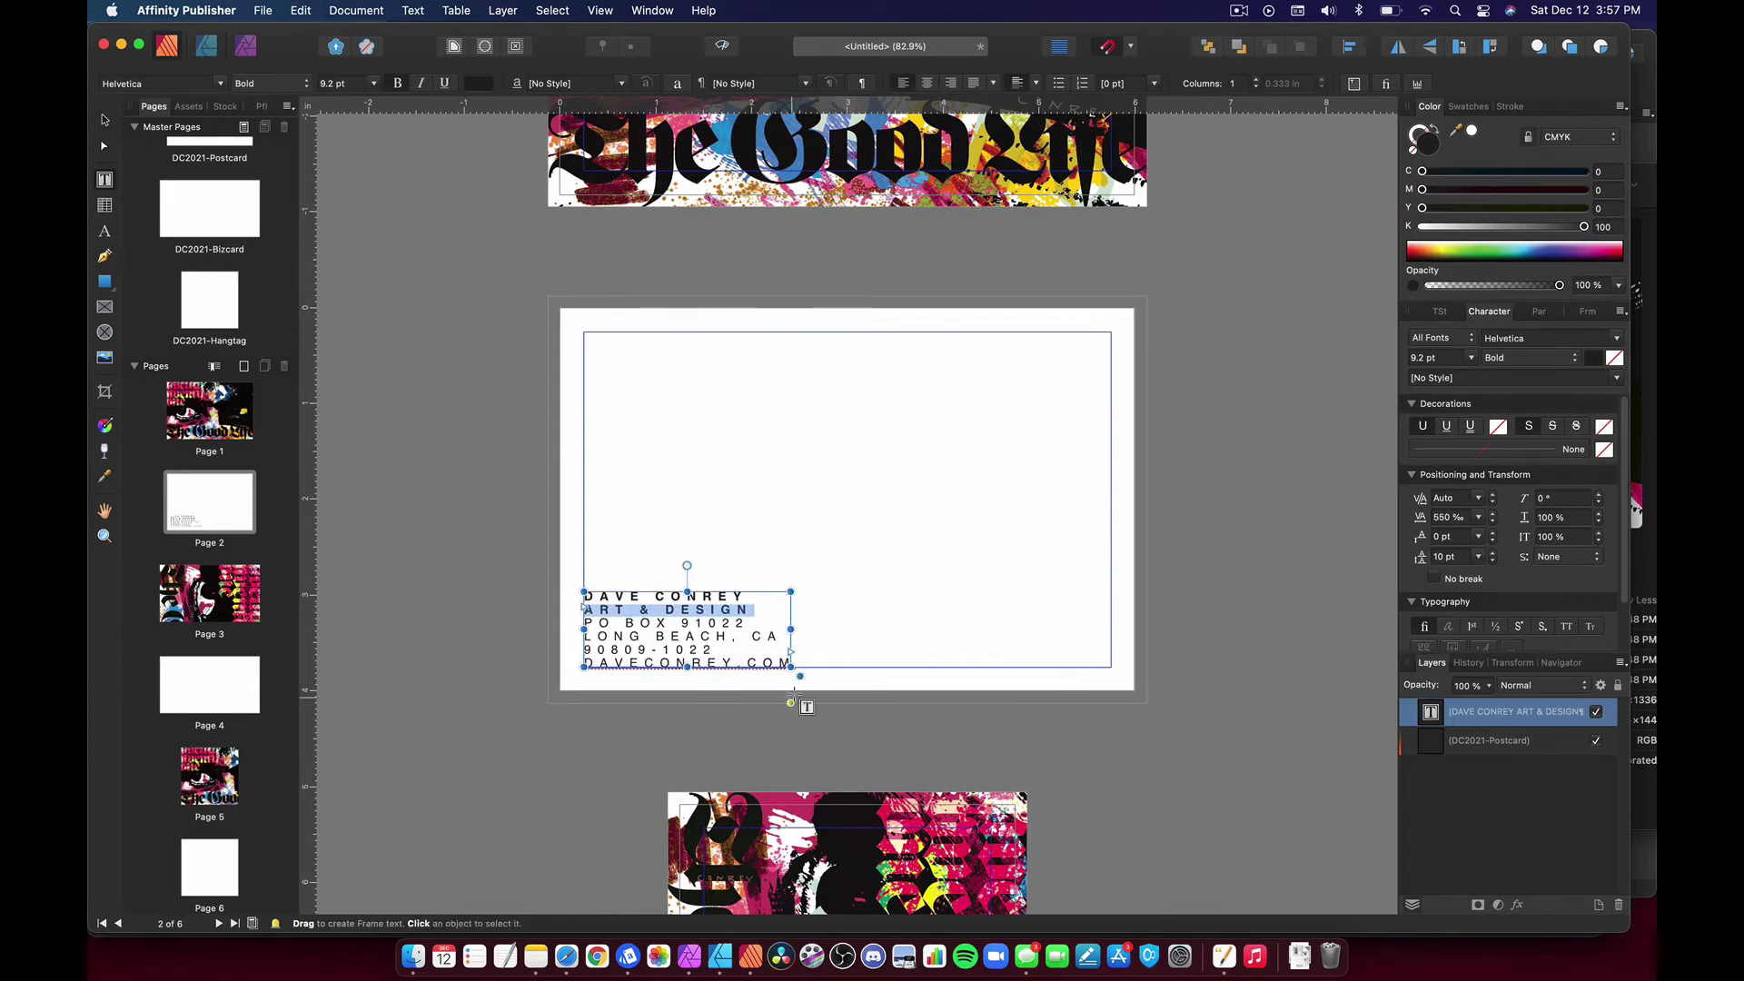
drag(799, 674, 752, 665)
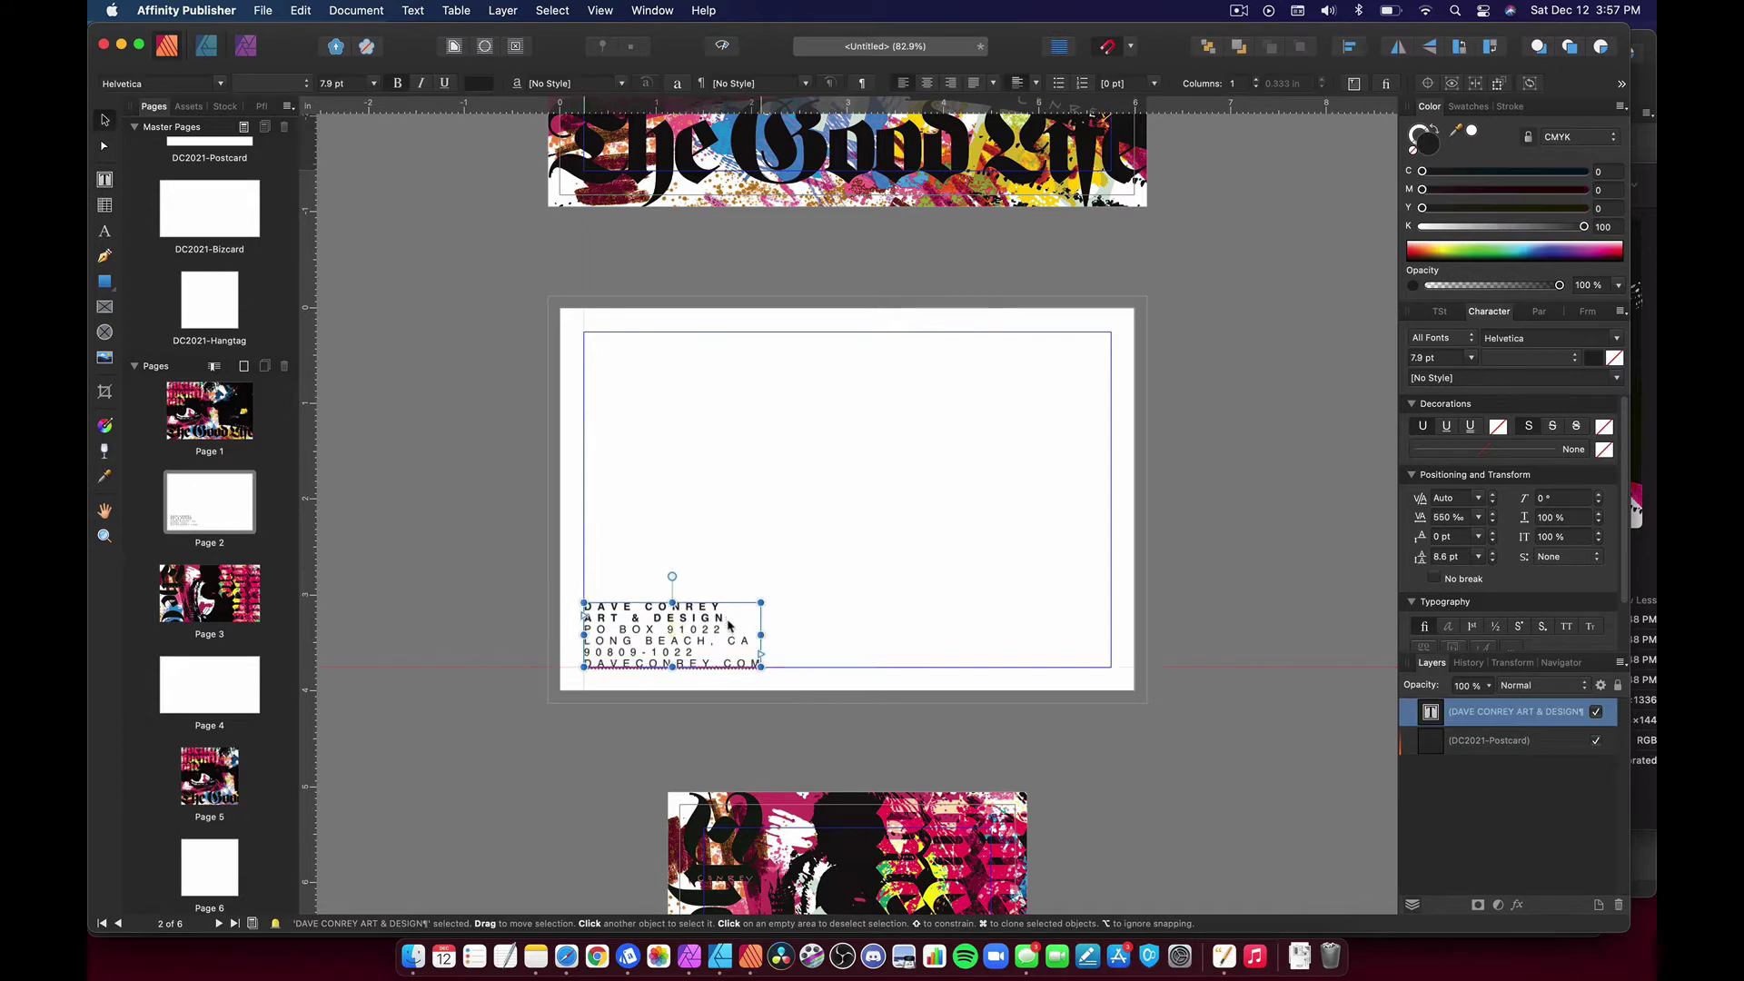
Draw a vertical line from top to bottom margin on page 2 with a solid 0.7 pt stroke
click(850, 645)
scroll(790, 323, up, 3)
key(p)
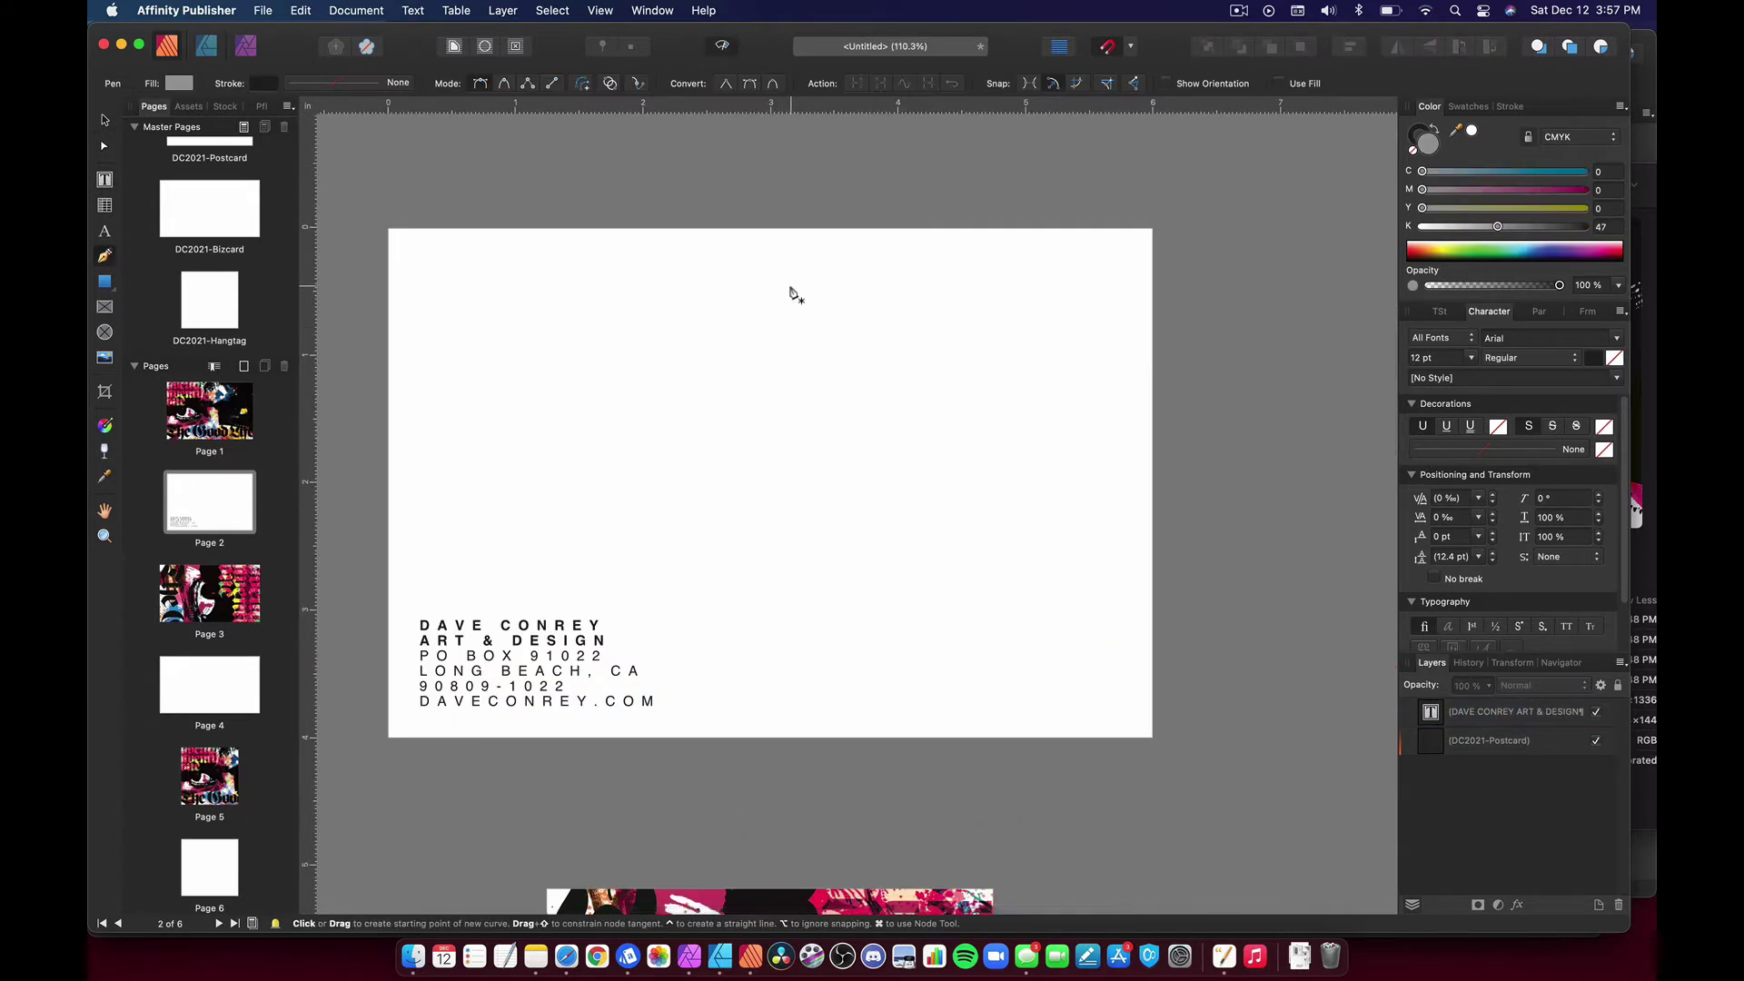
click(724, 46)
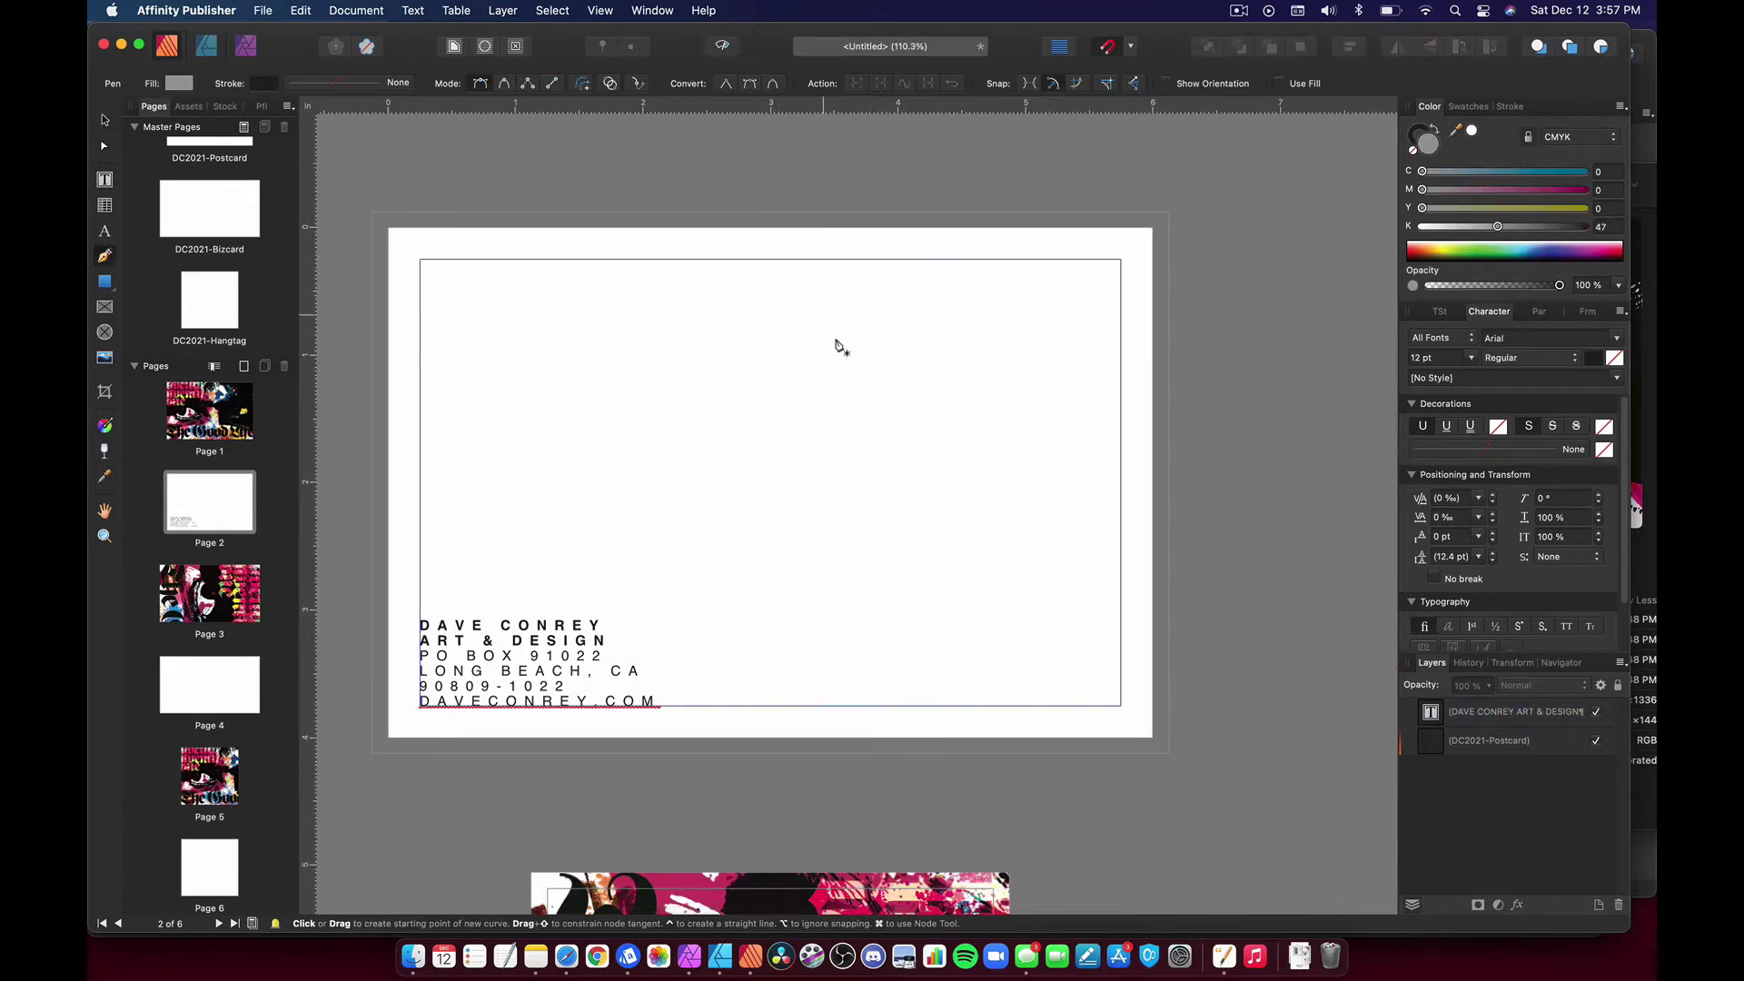
drag(786, 260, 822, 704)
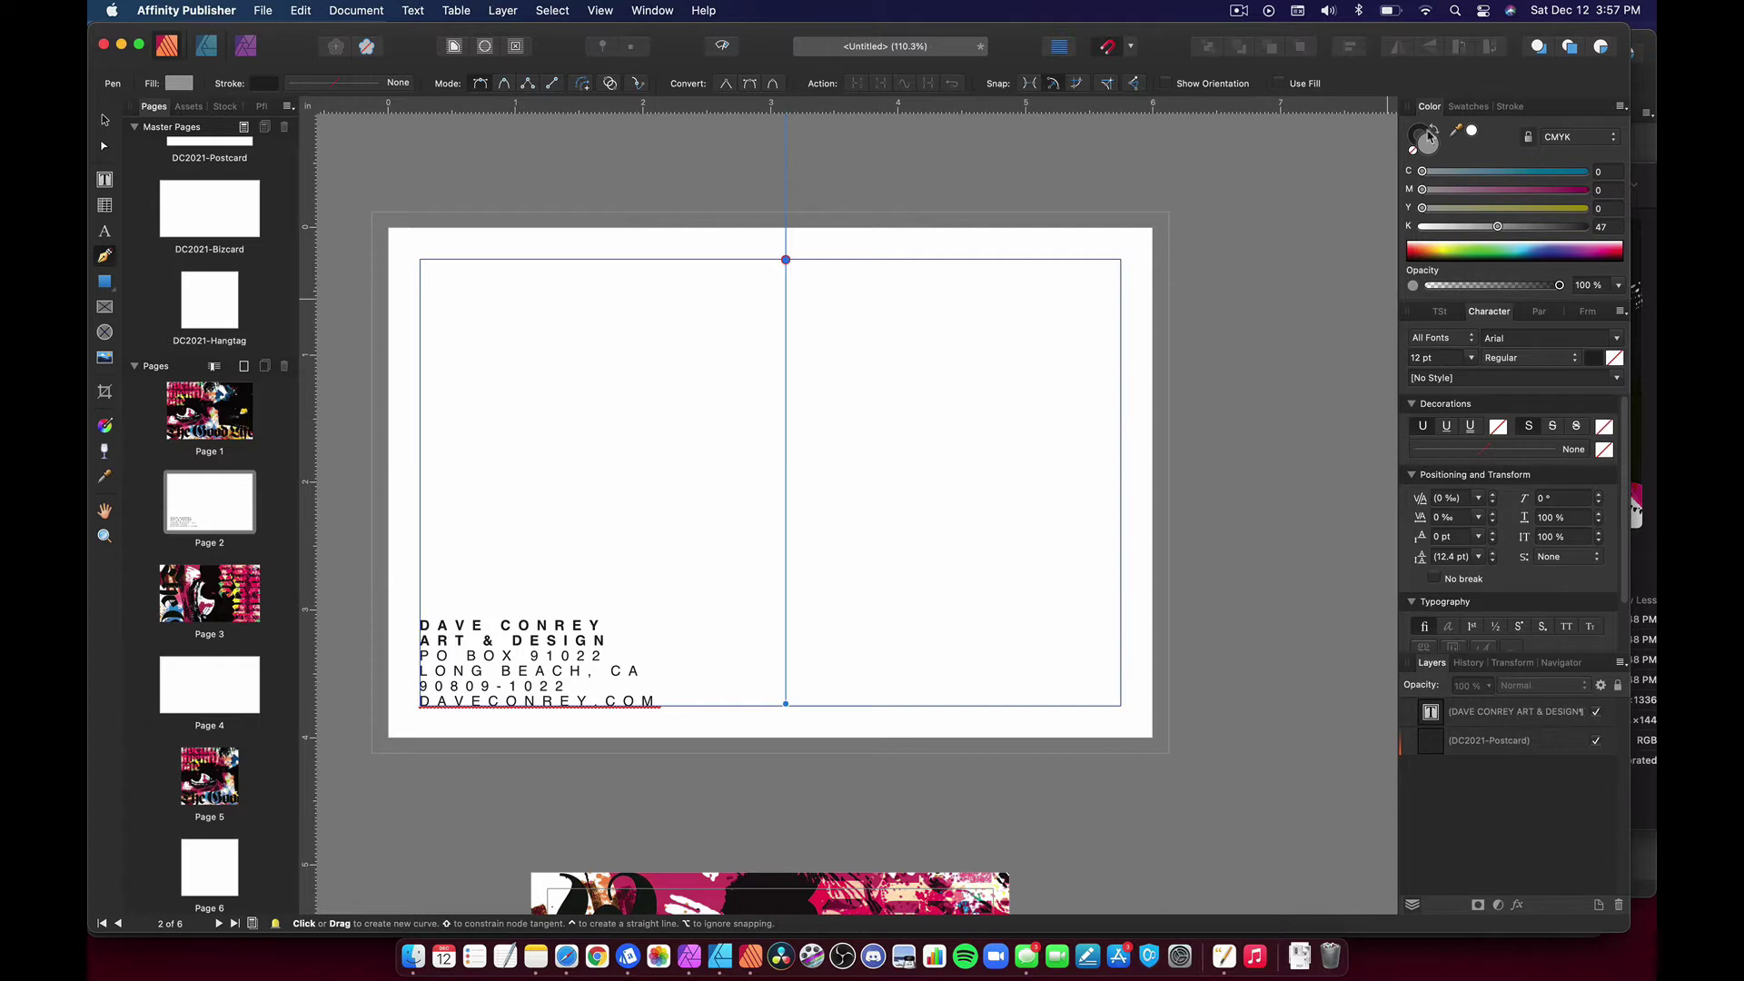
click(1511, 108)
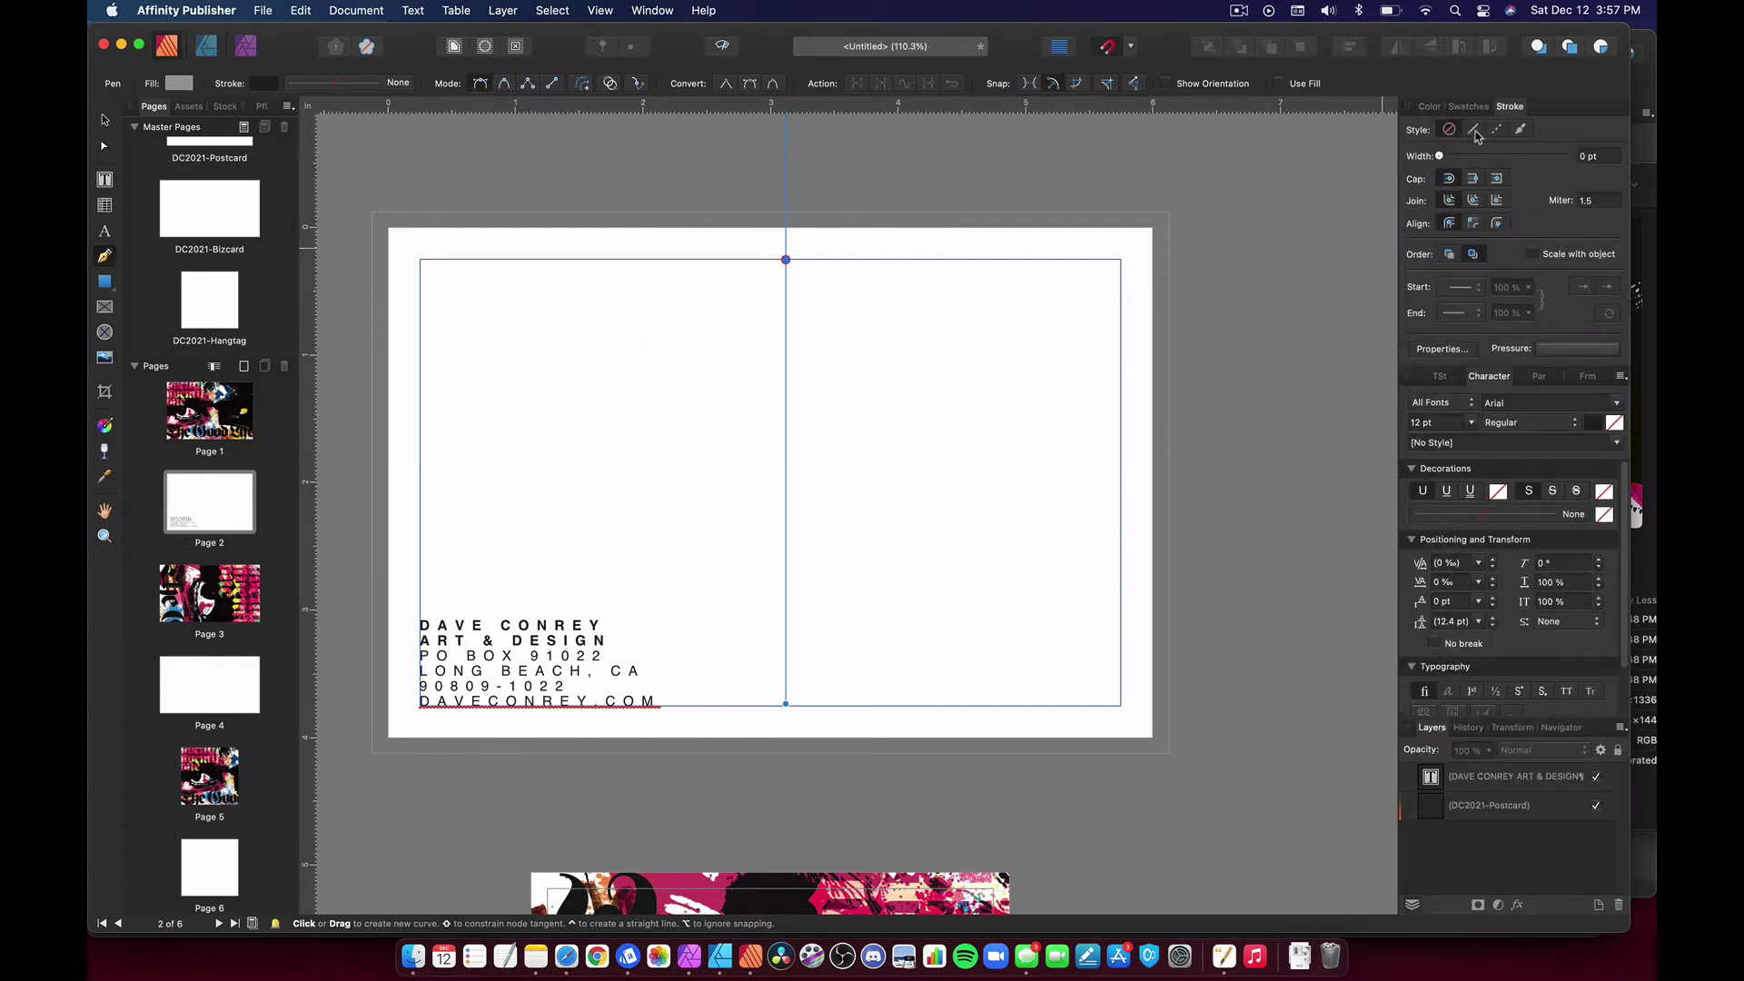
click(1473, 129)
click(741, 260)
click(740, 705)
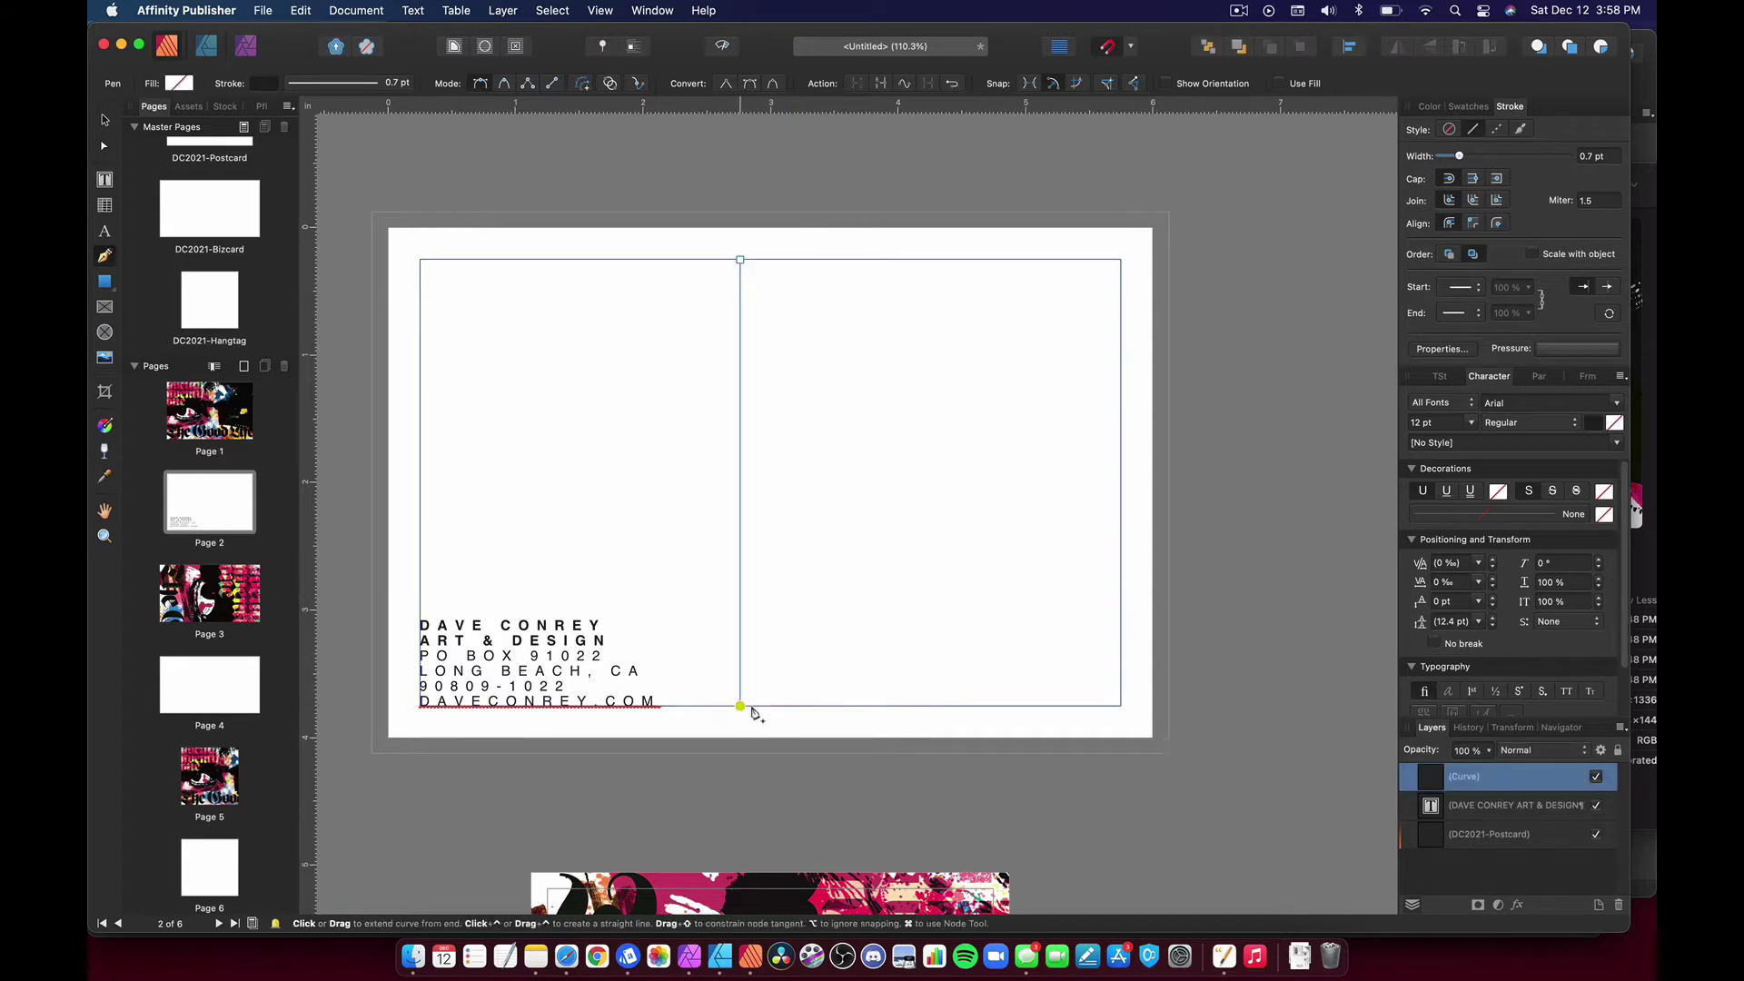
Move the vertical line to the centre of the postcard back
key(v)
drag(740, 439, 770, 436)
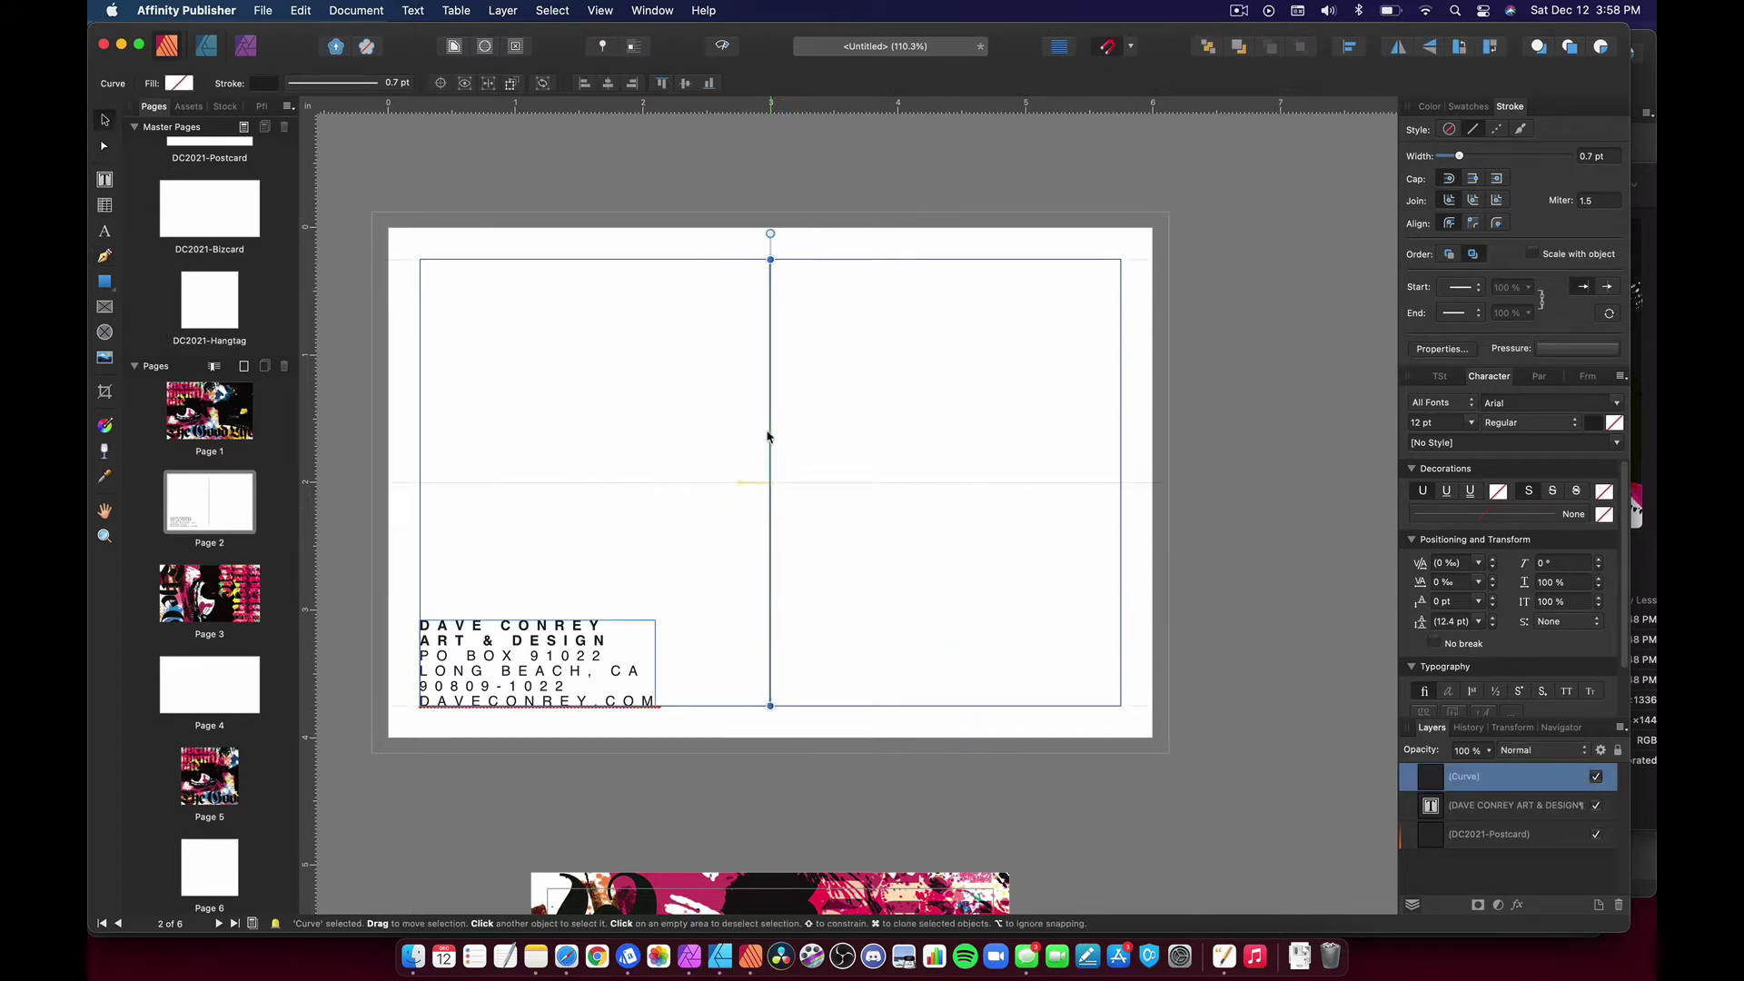
click(853, 299)
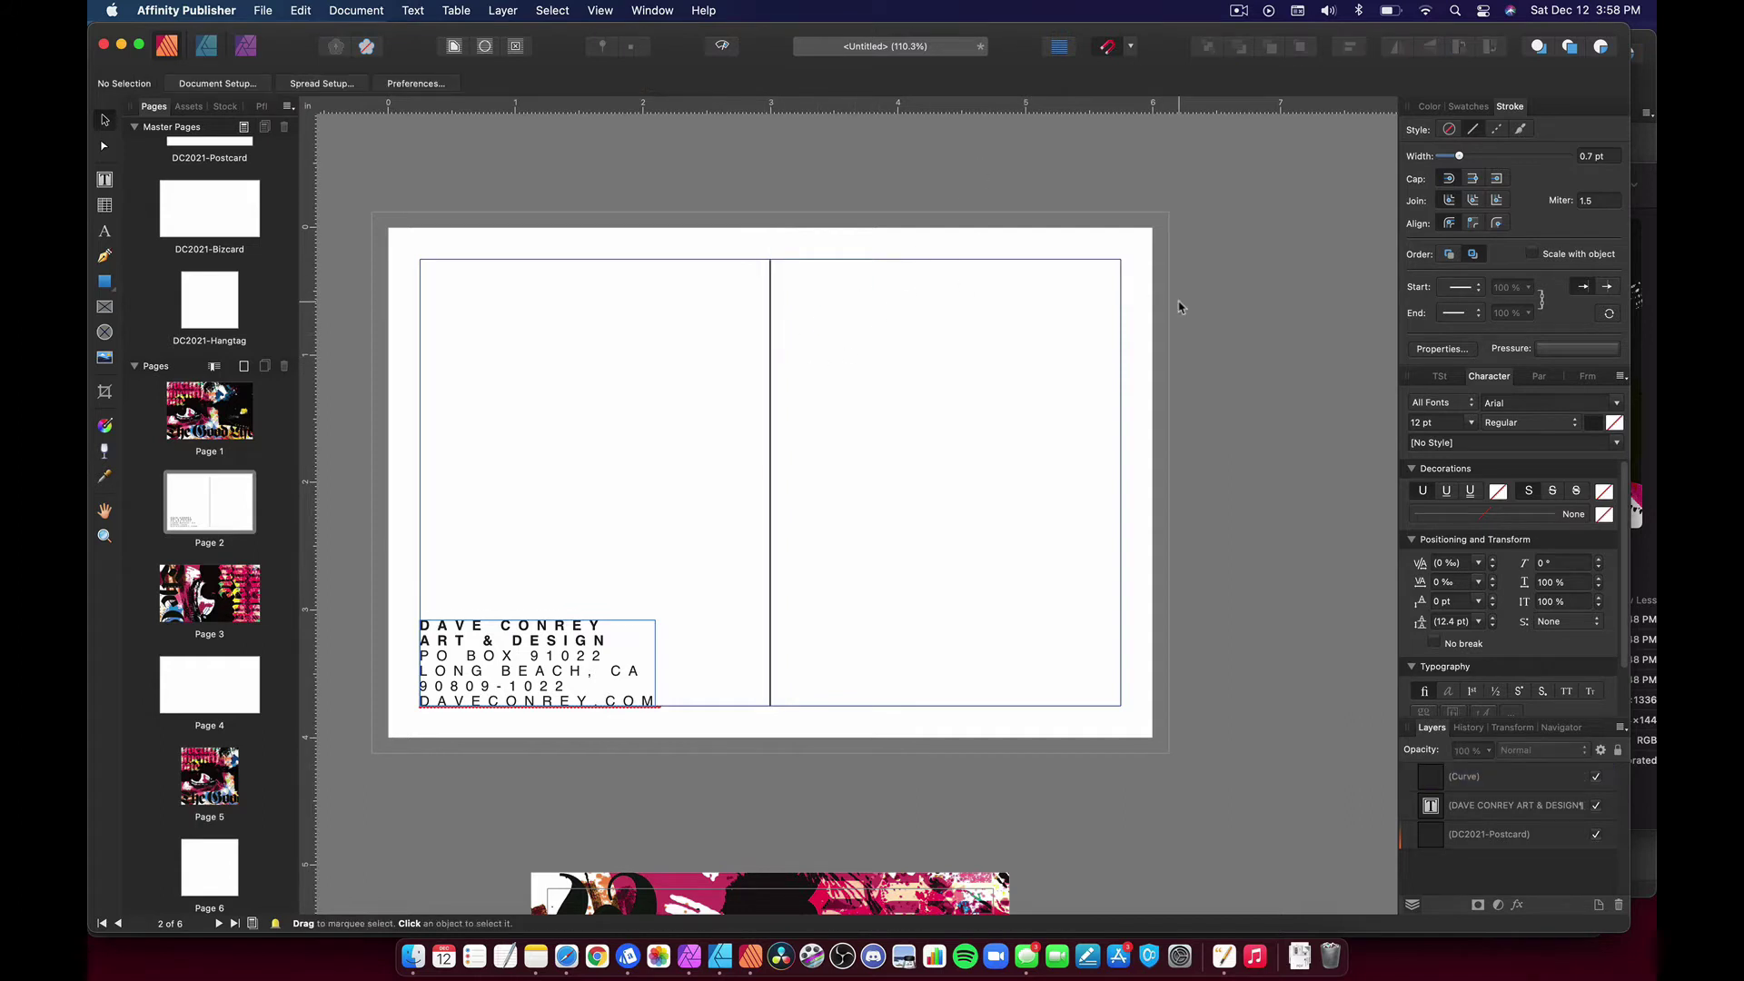
click(772, 446)
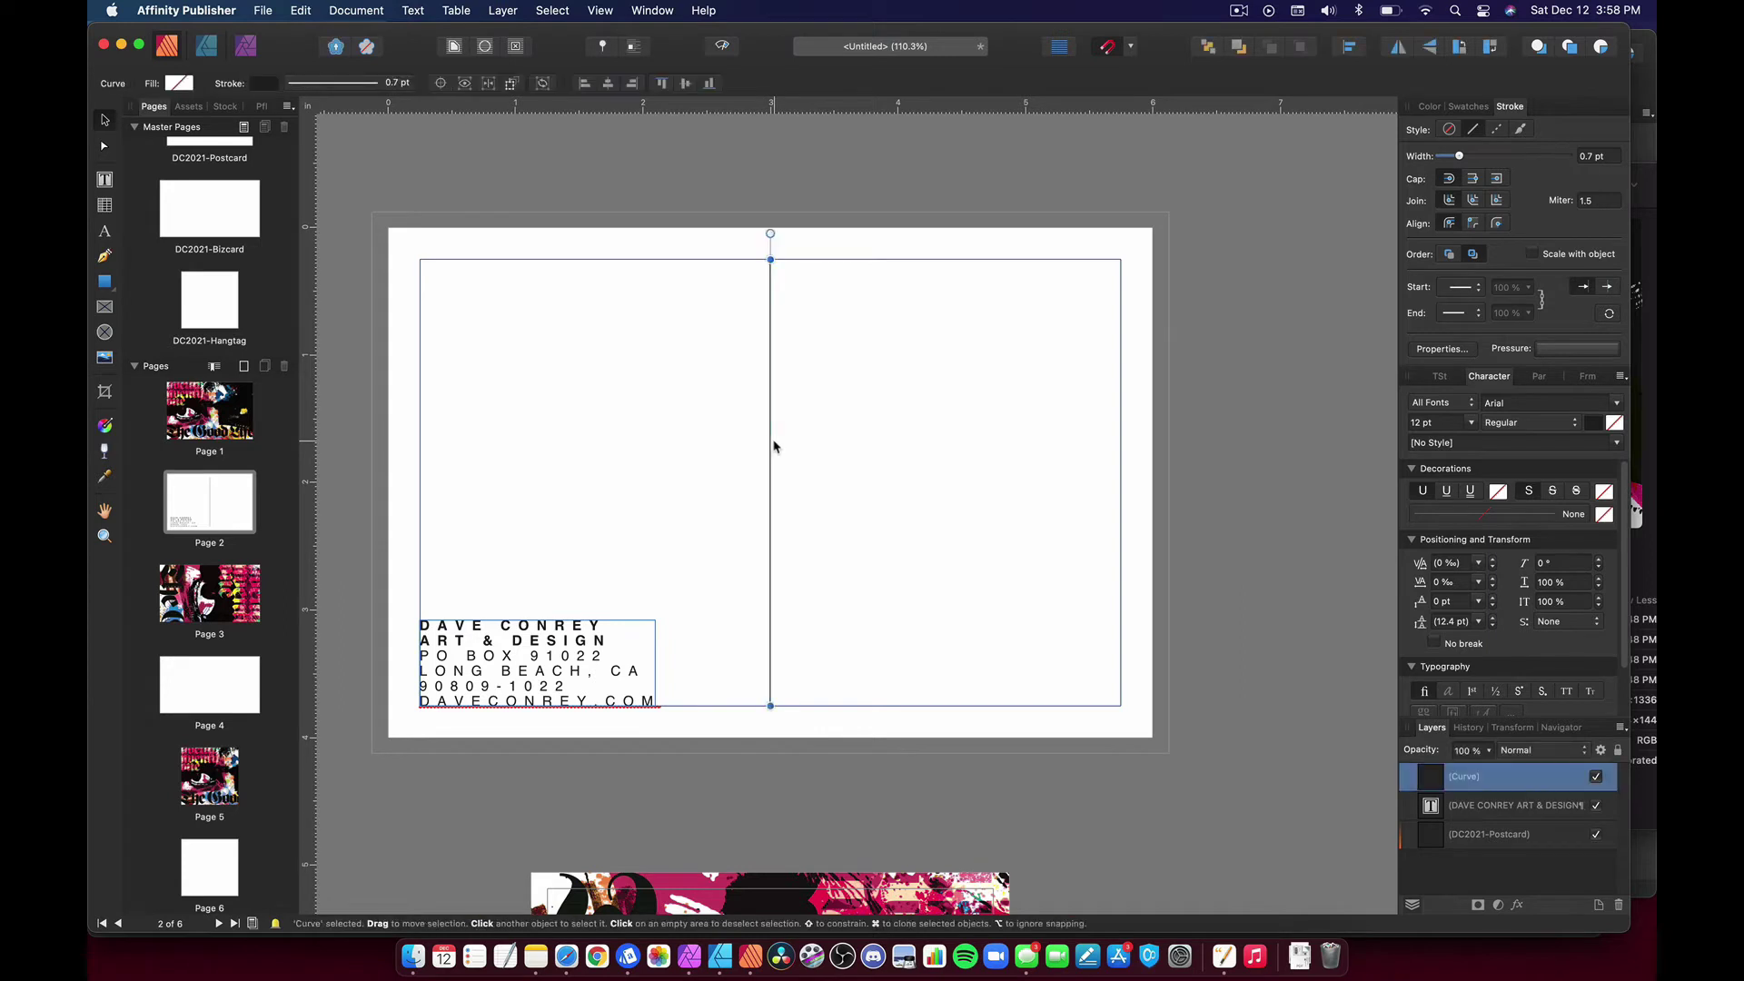
drag(777, 448, 785, 446)
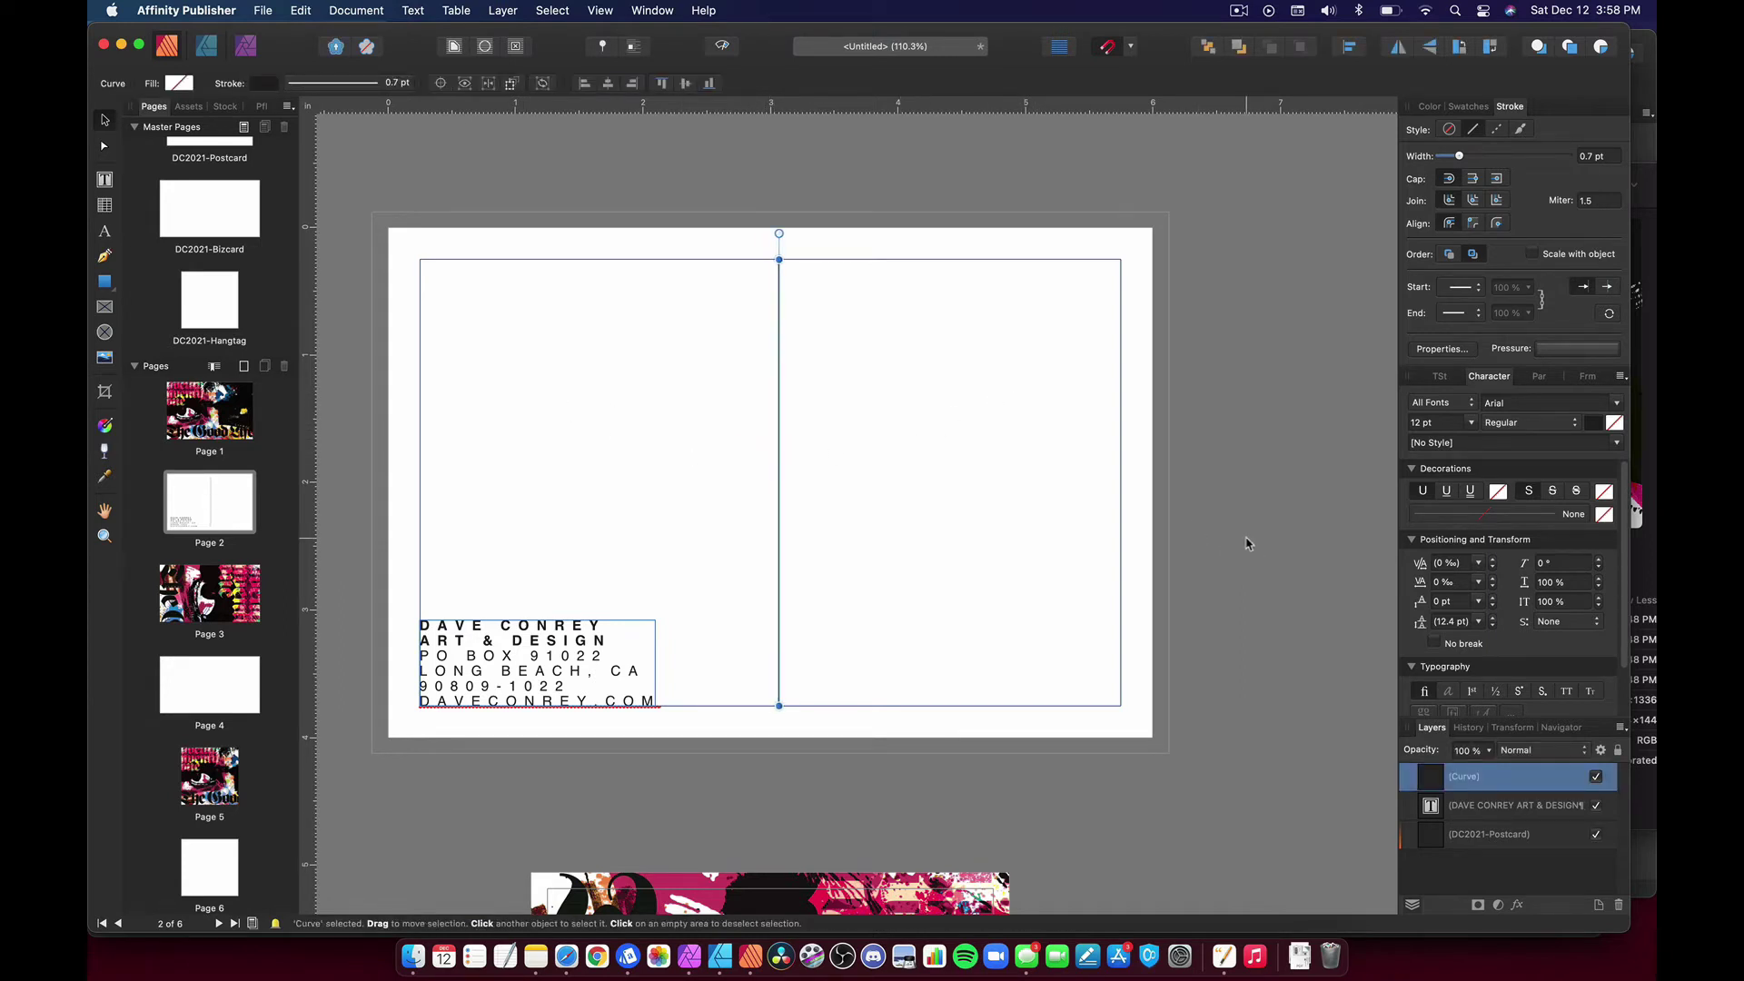
click(812, 510)
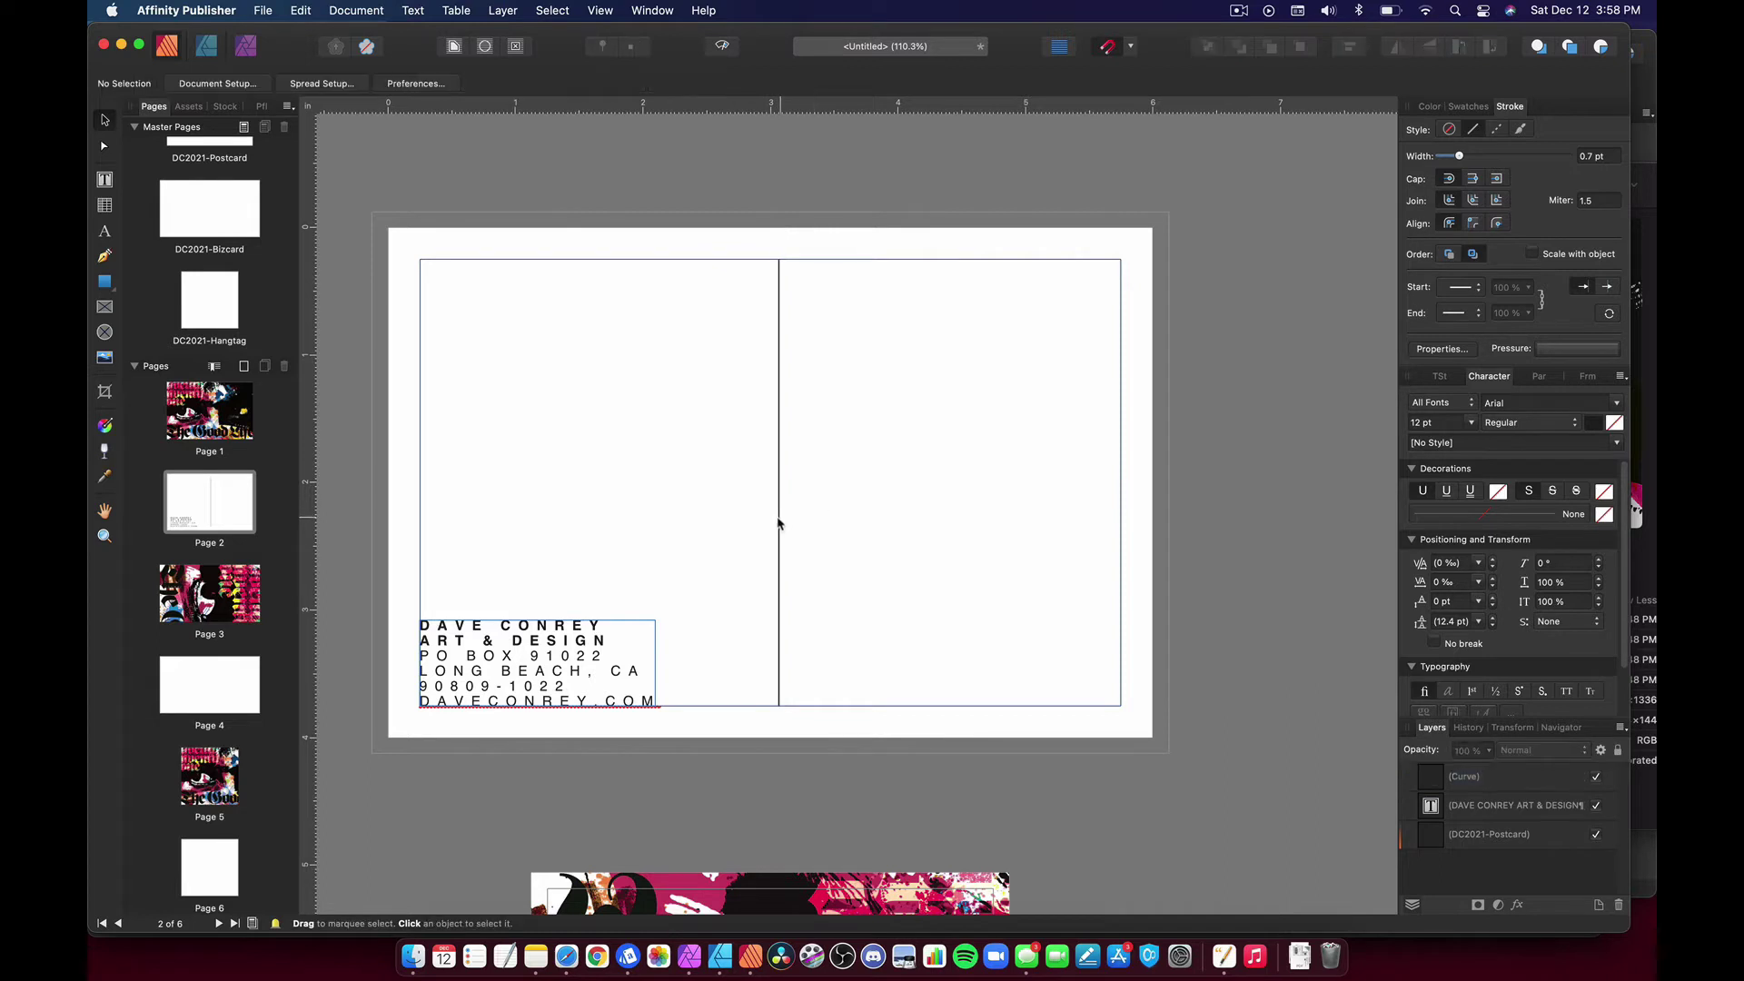
Thin the dividing line's stroke from 0.7 pt to 0.3 pt
click(776, 525)
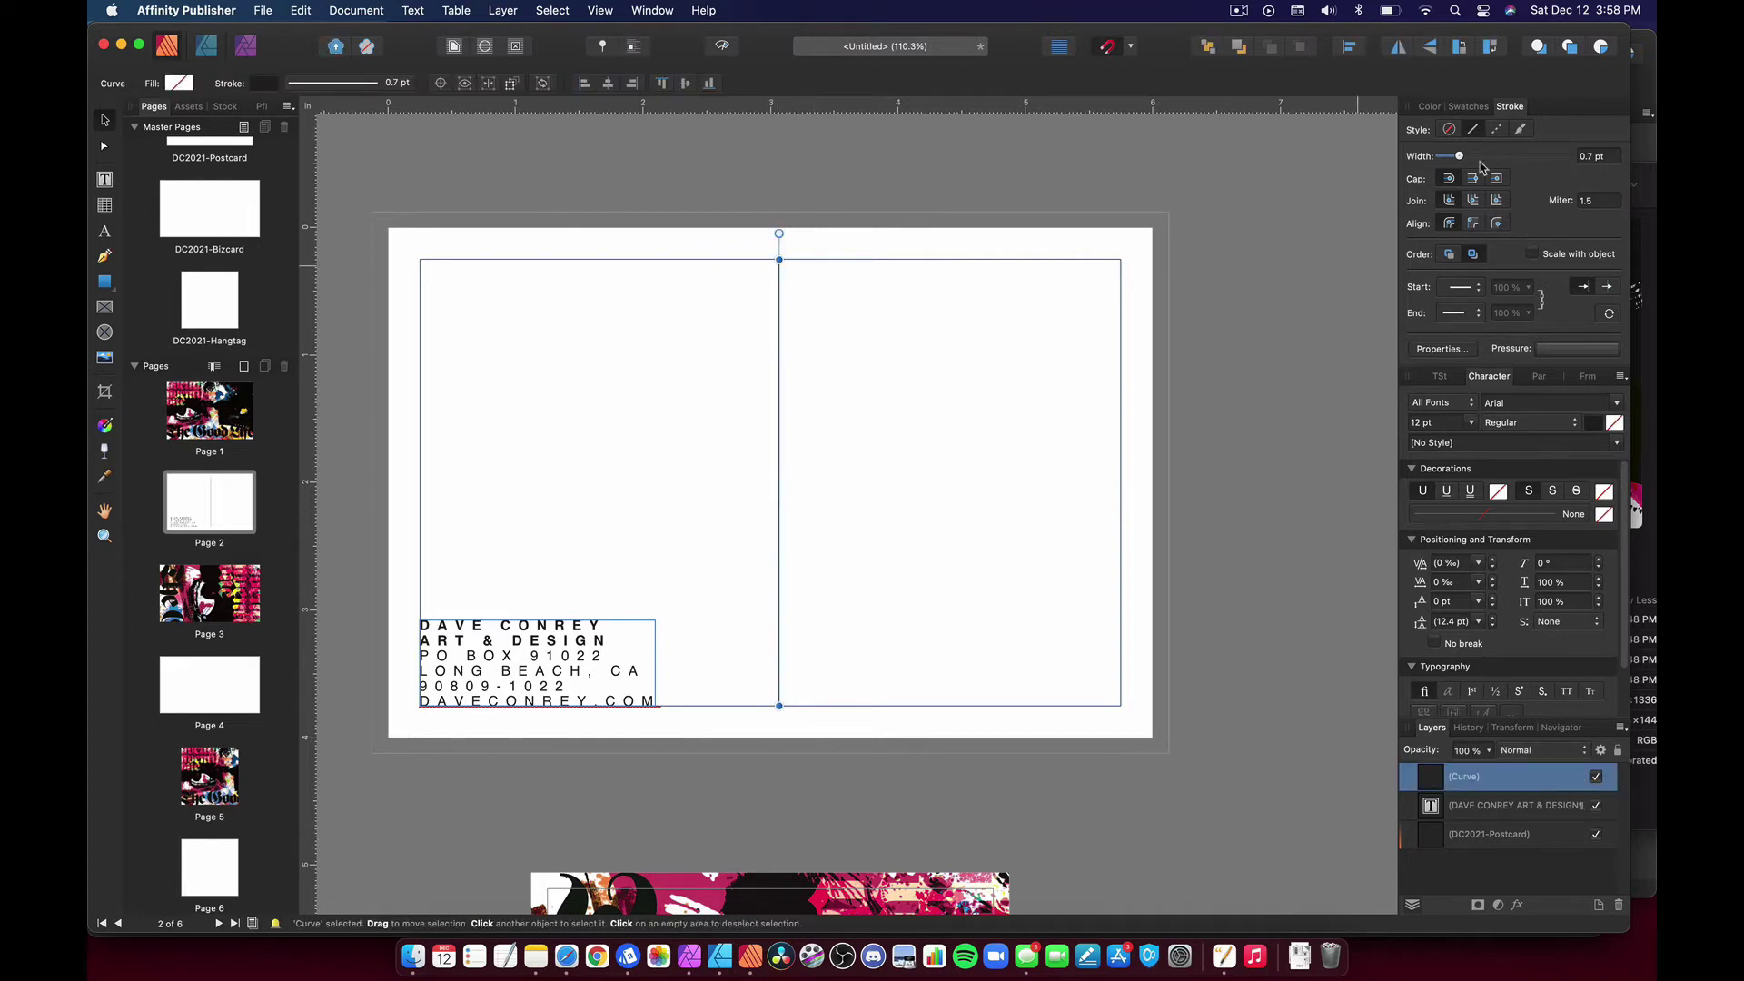
drag(1457, 156, 1449, 156)
click(1204, 337)
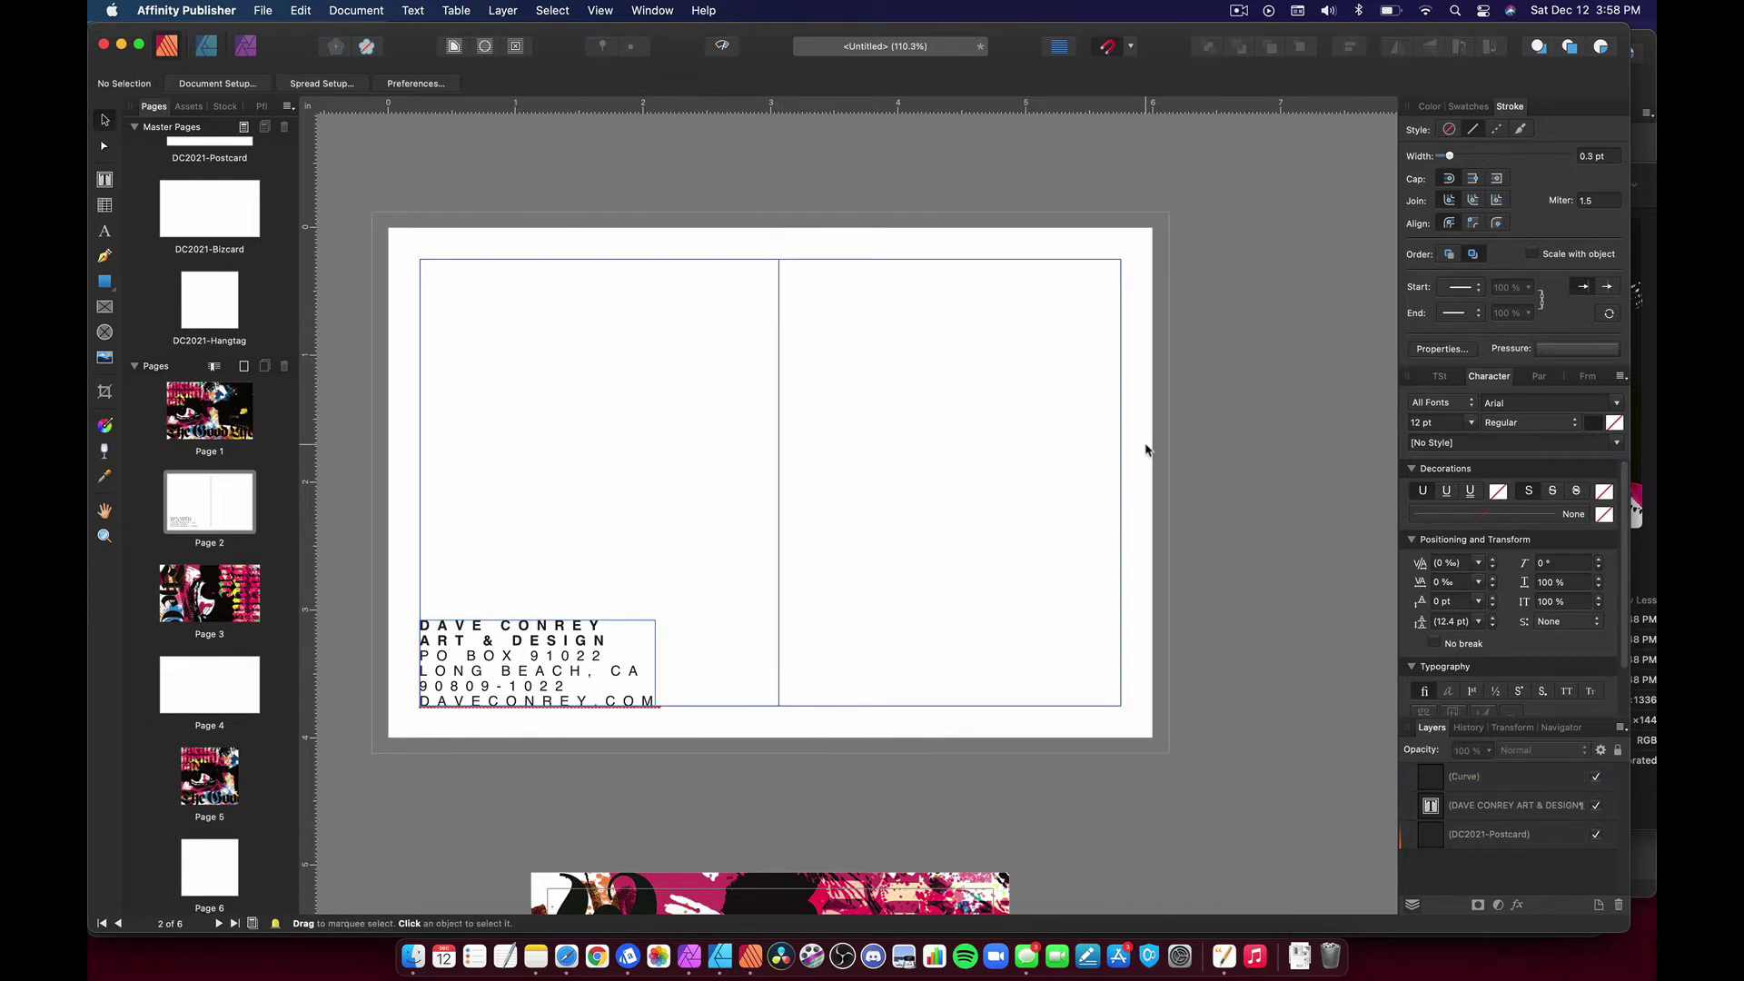
scroll(1146, 449, down, 3)
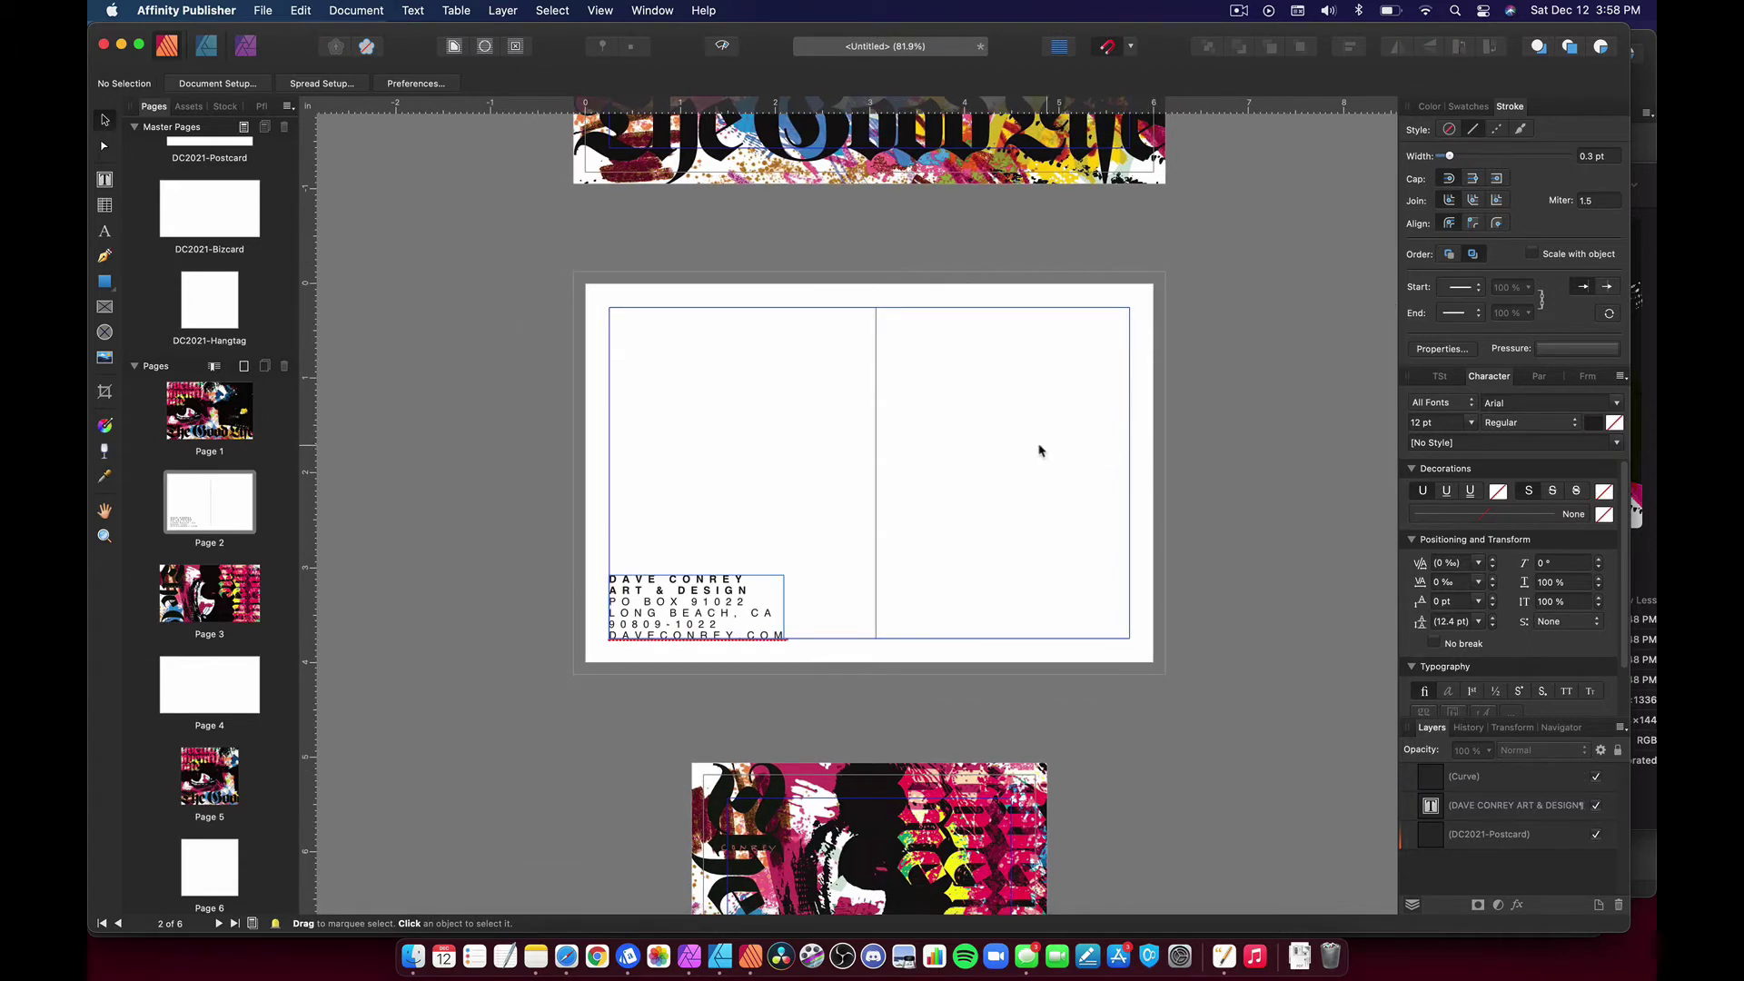
Delete the dividing line, then restore it
click(877, 437)
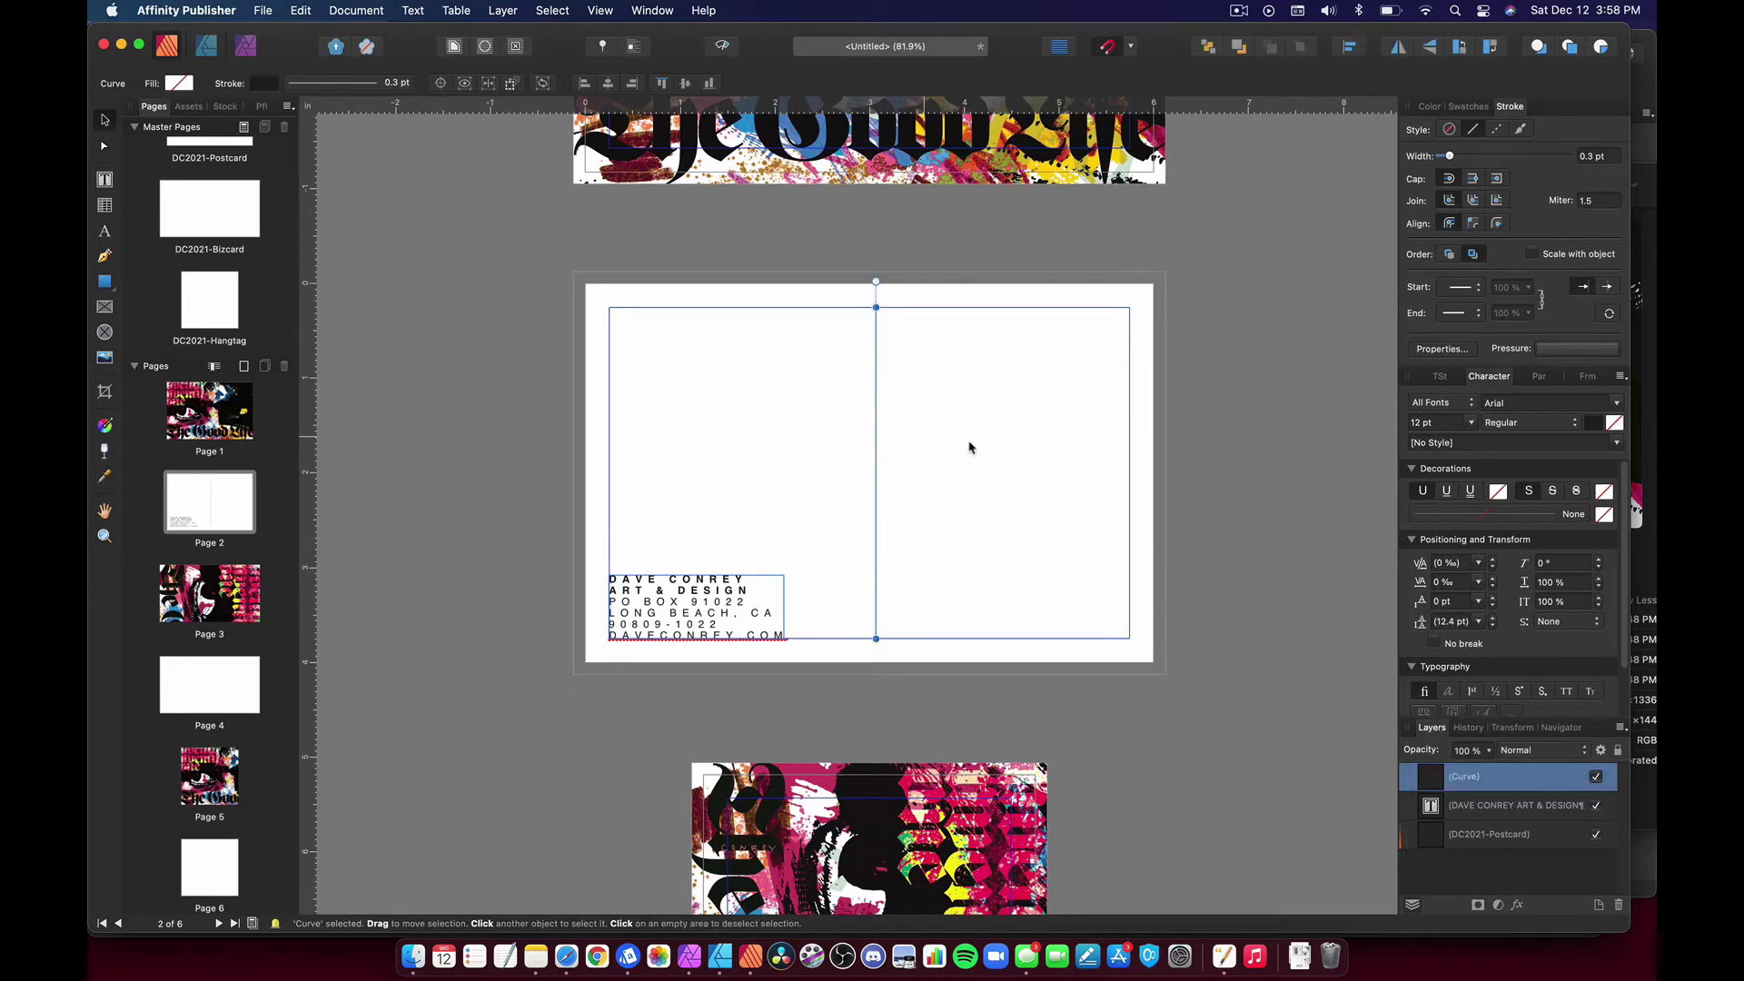
key(Delete)
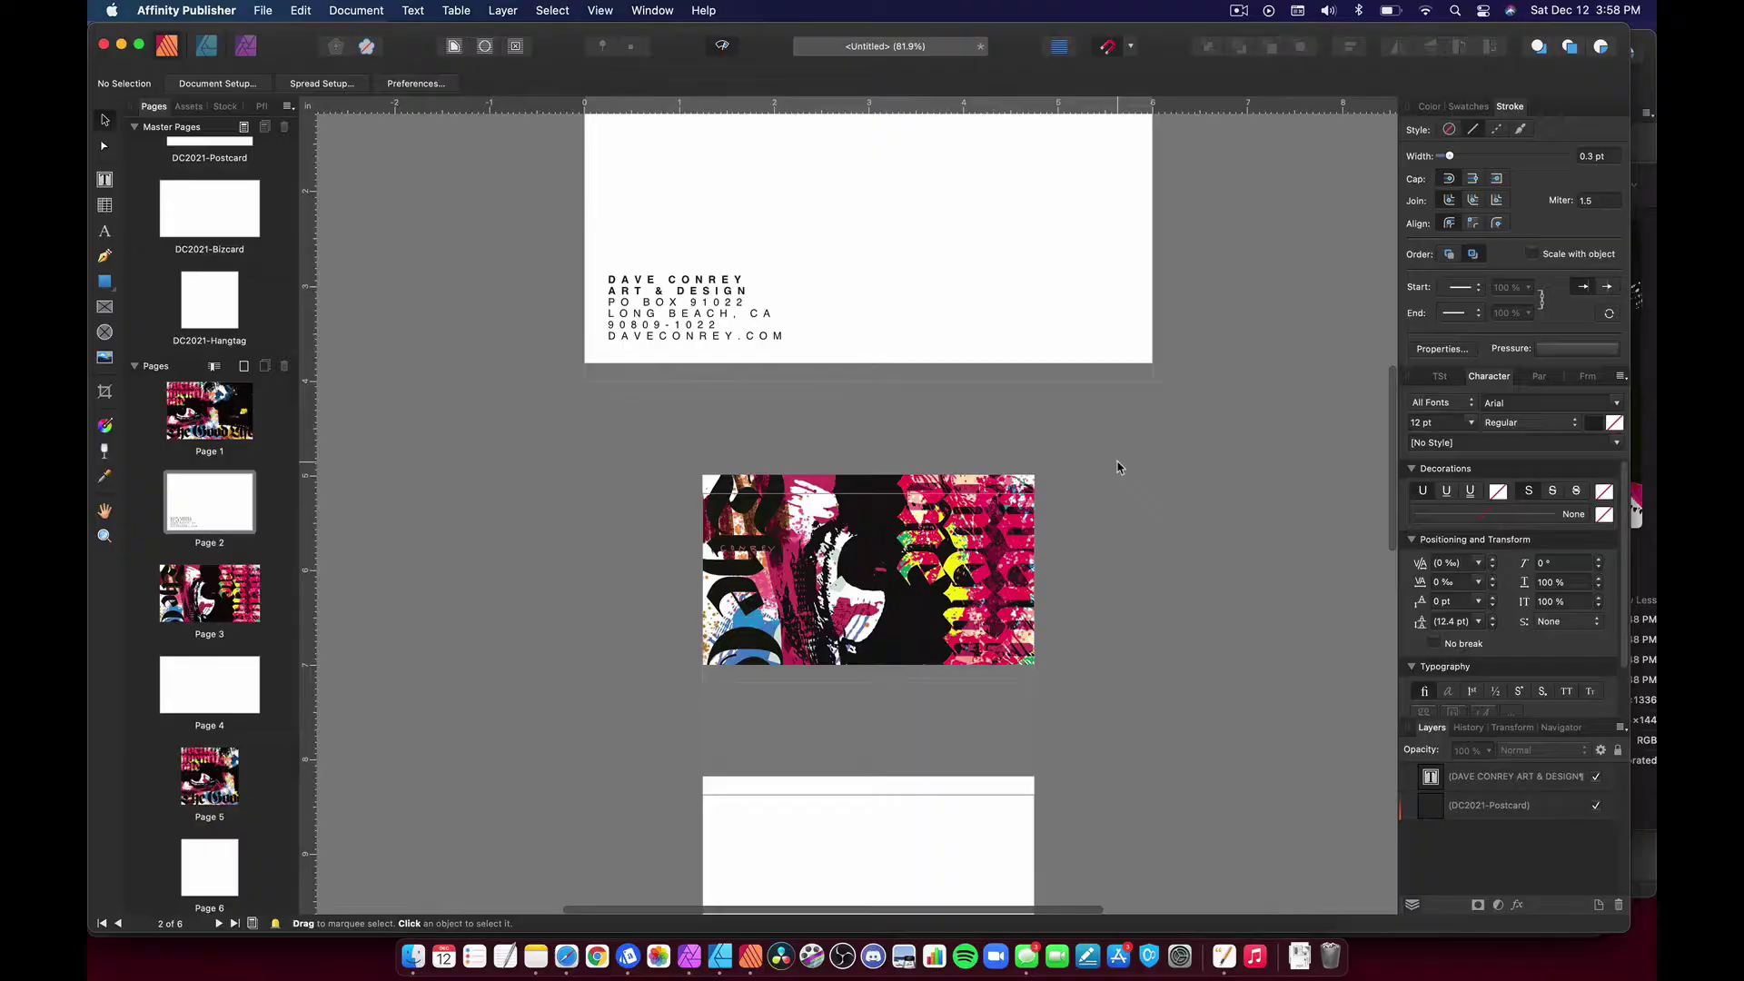
scroll(1117, 467, down, 15)
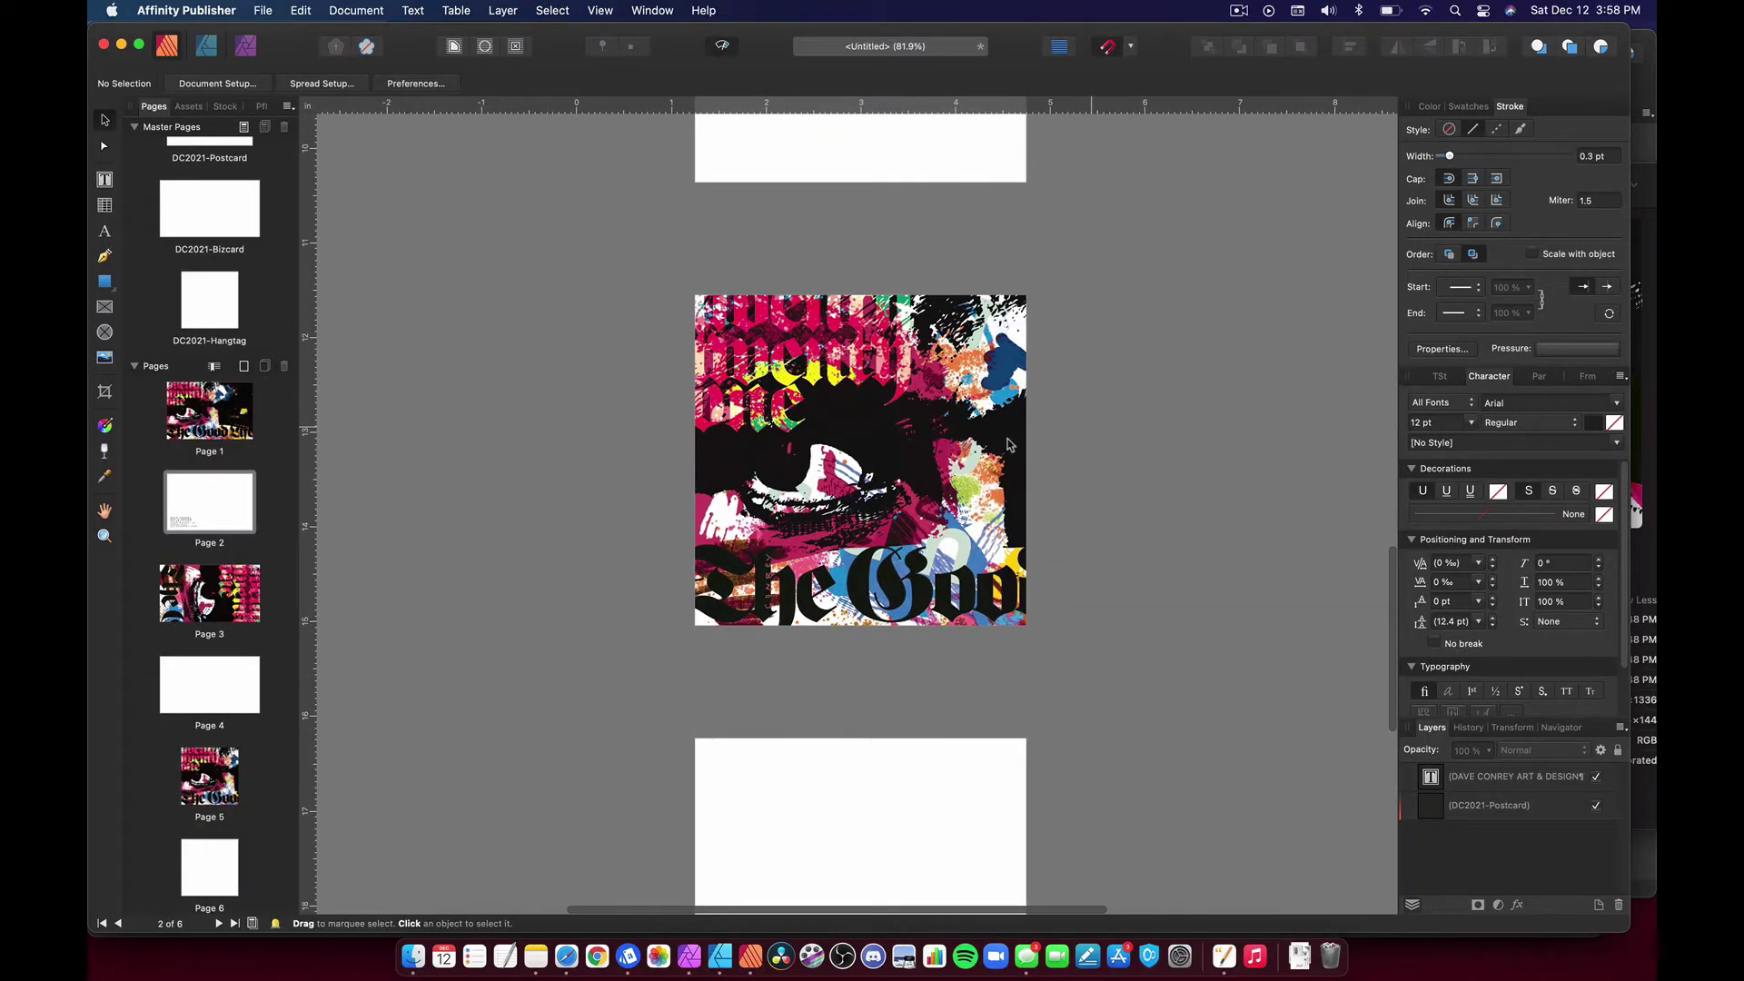
scroll(1006, 444, down, 5)
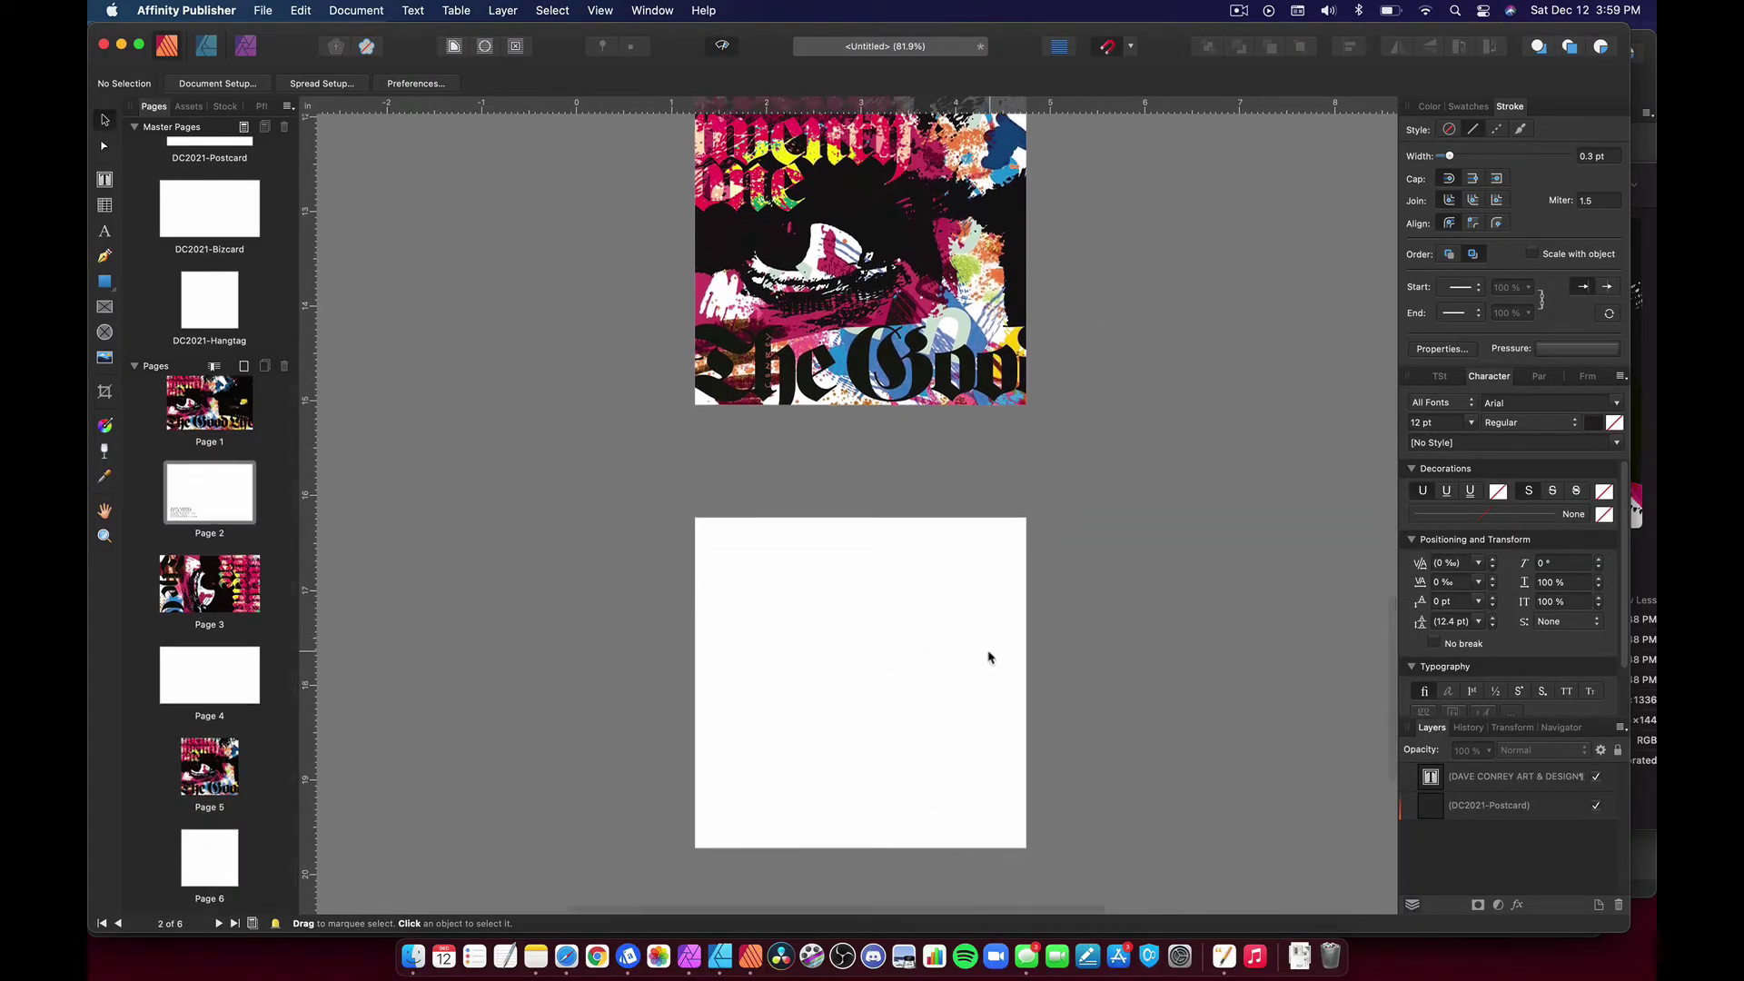
scroll(1207, 487, up, 20)
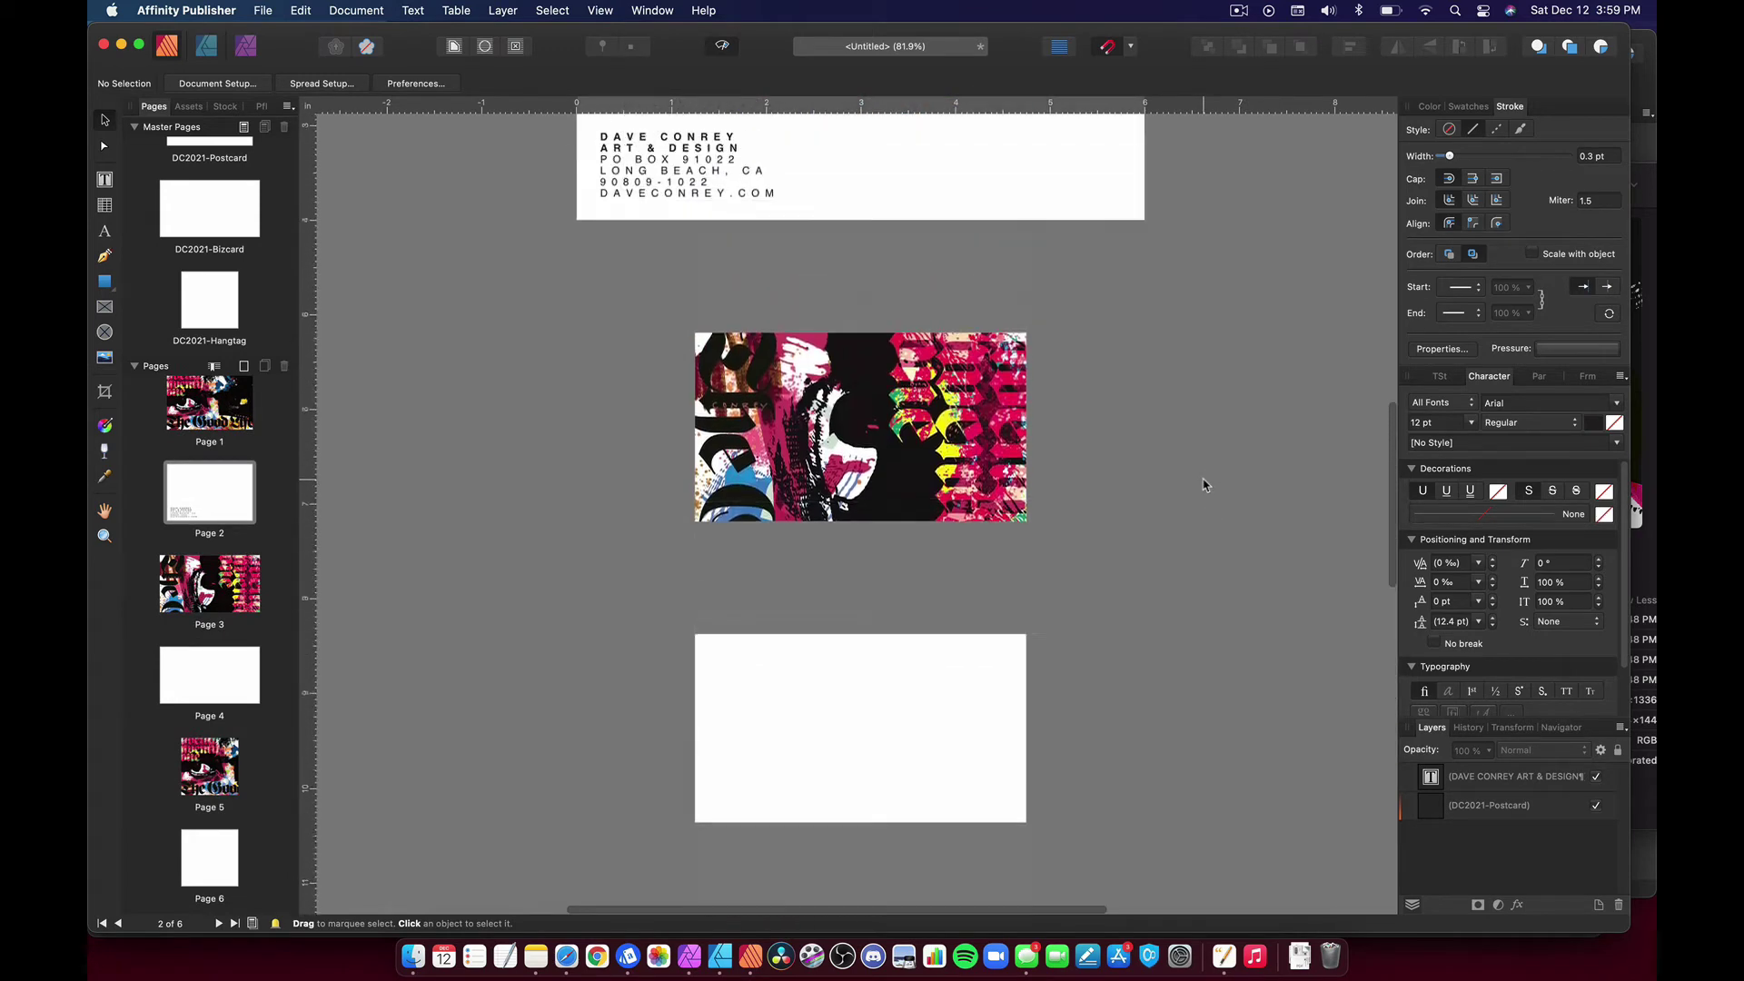
key(super+v)
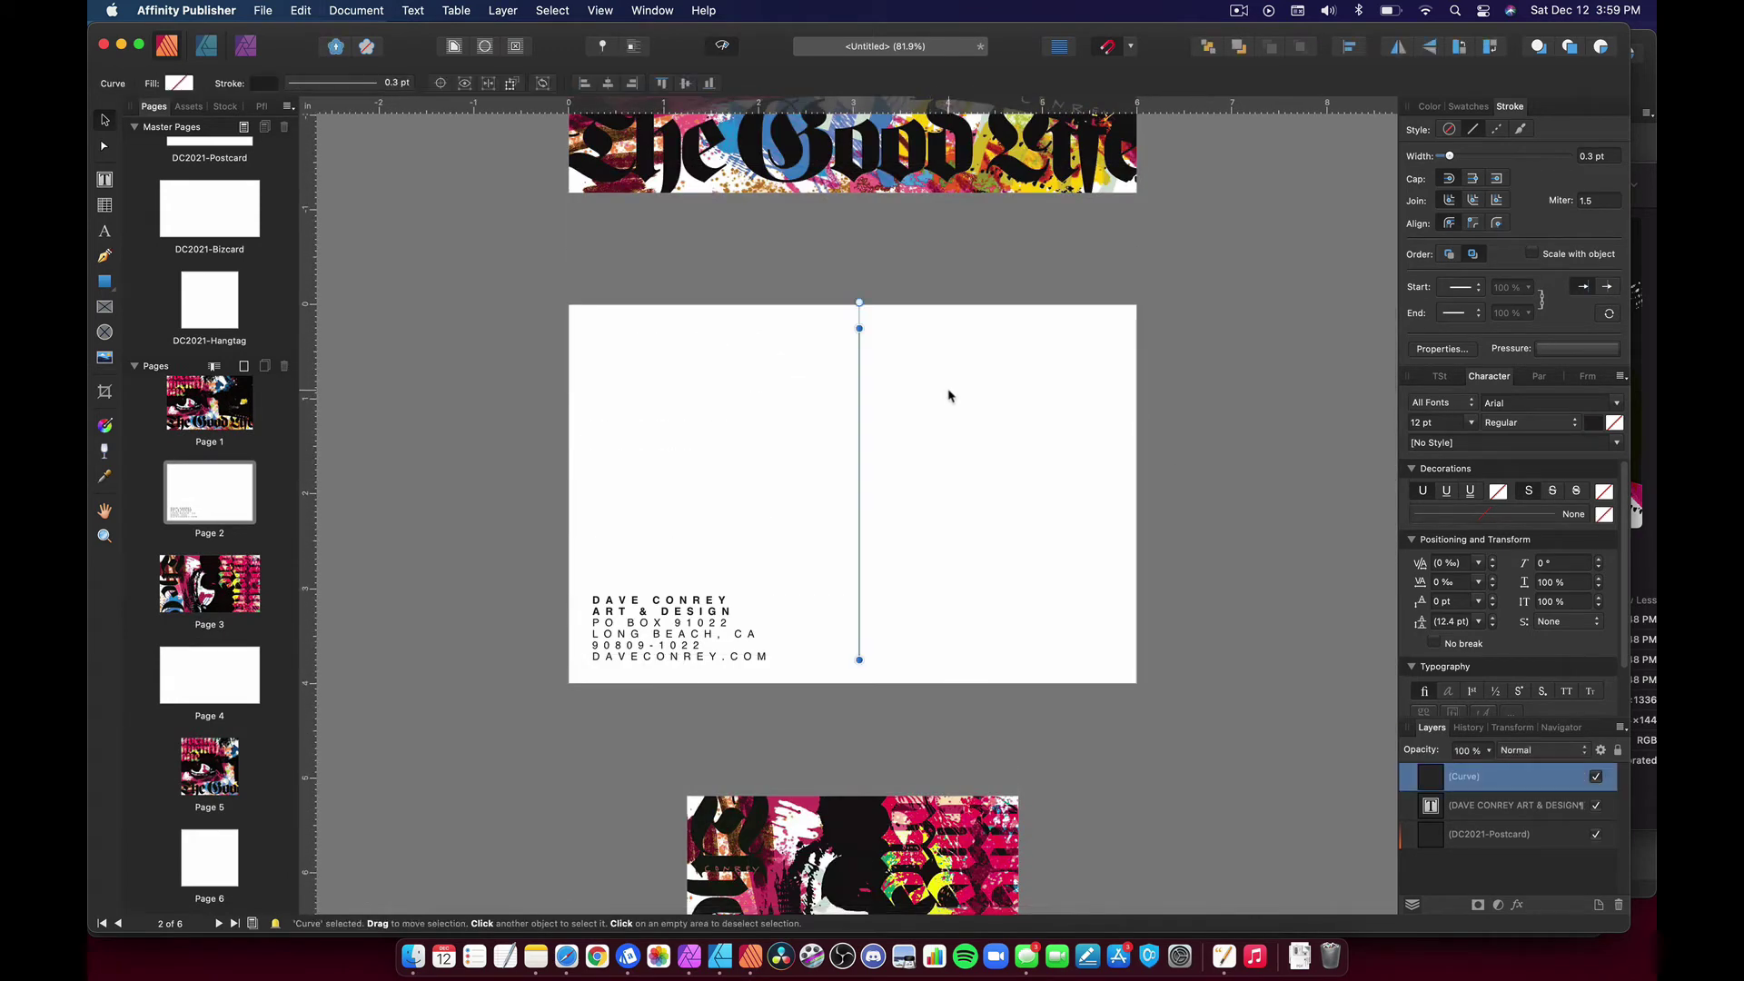
key(super+d)
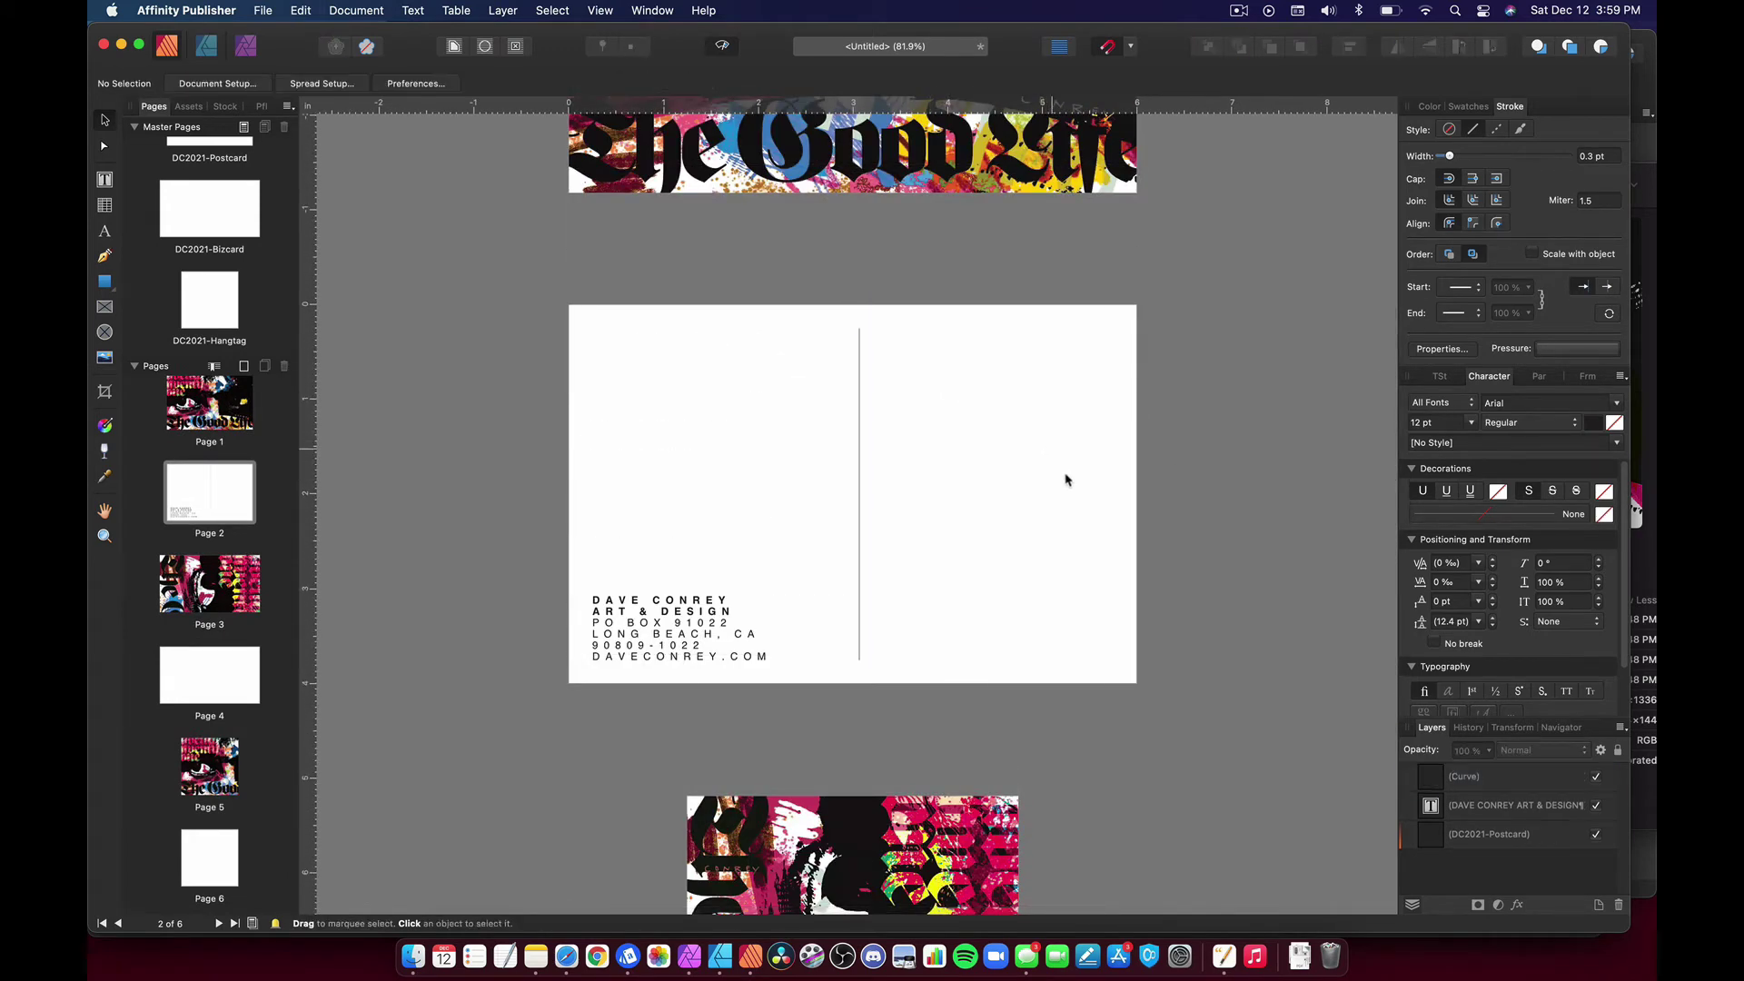
Select the address text block on page 2 for copying
click(860, 468)
click(916, 467)
click(863, 482)
scroll(857, 483, down, 5)
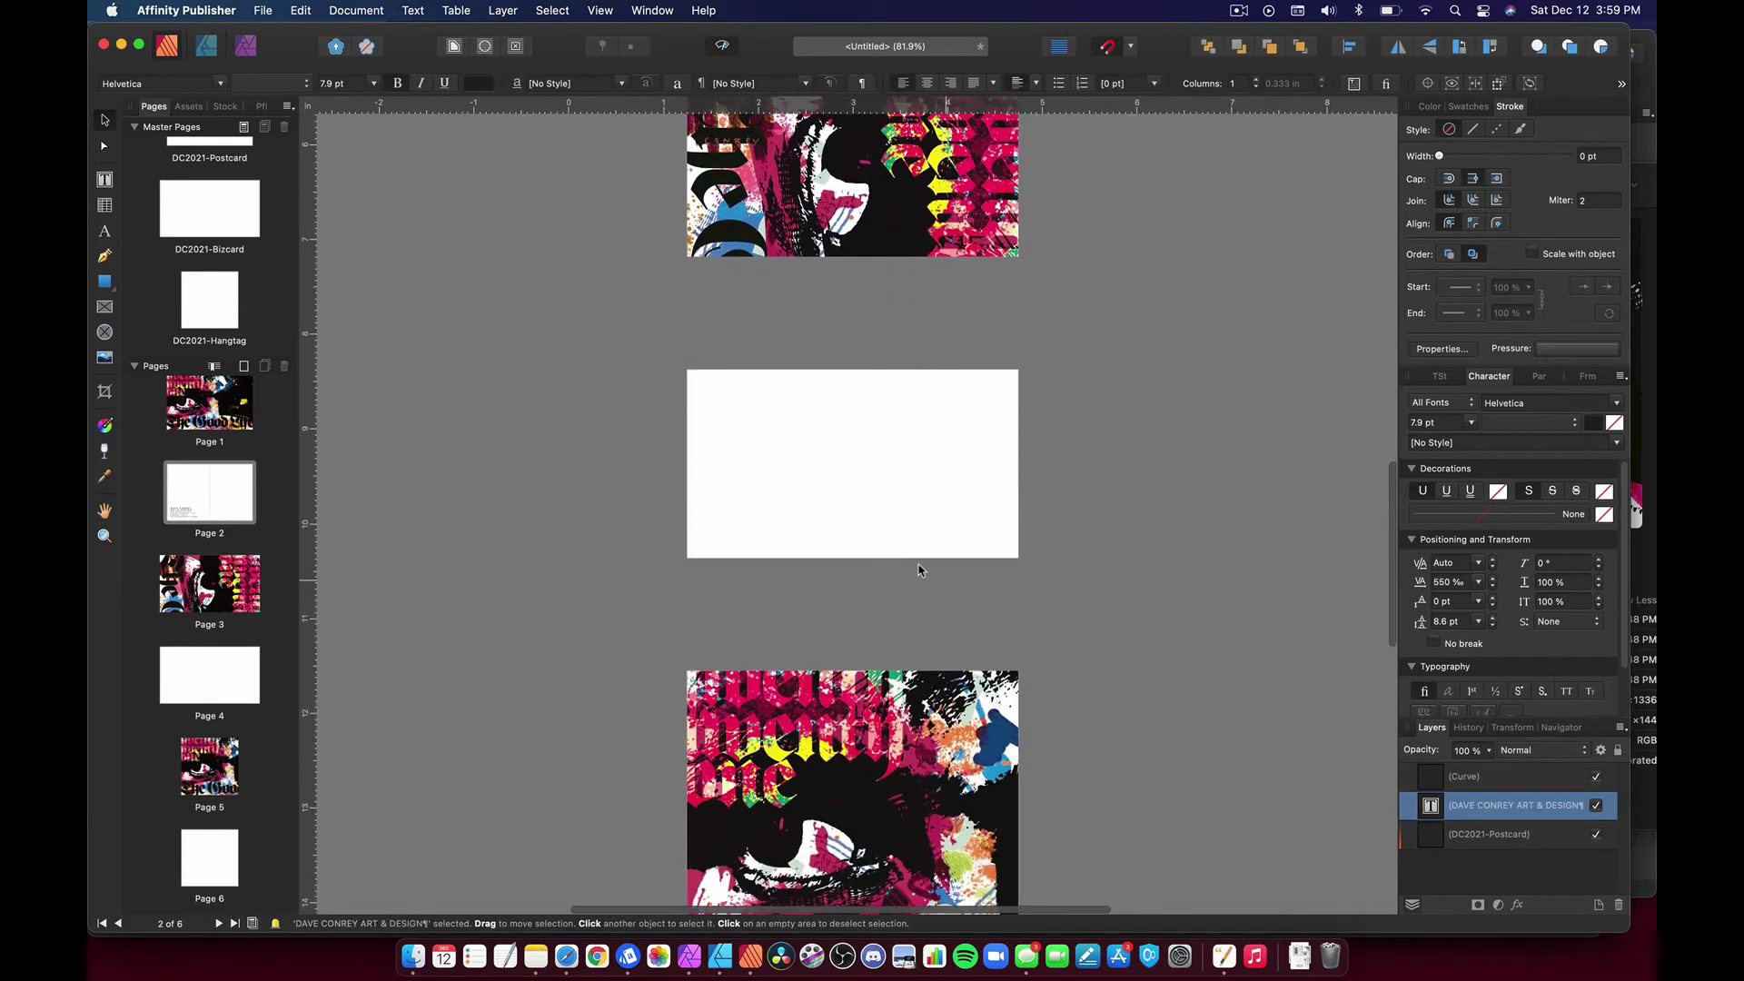
Paste the address block onto the business card (page 4) and hang tag (page 6)
click(919, 569)
key(cmd+v)
click(907, 545)
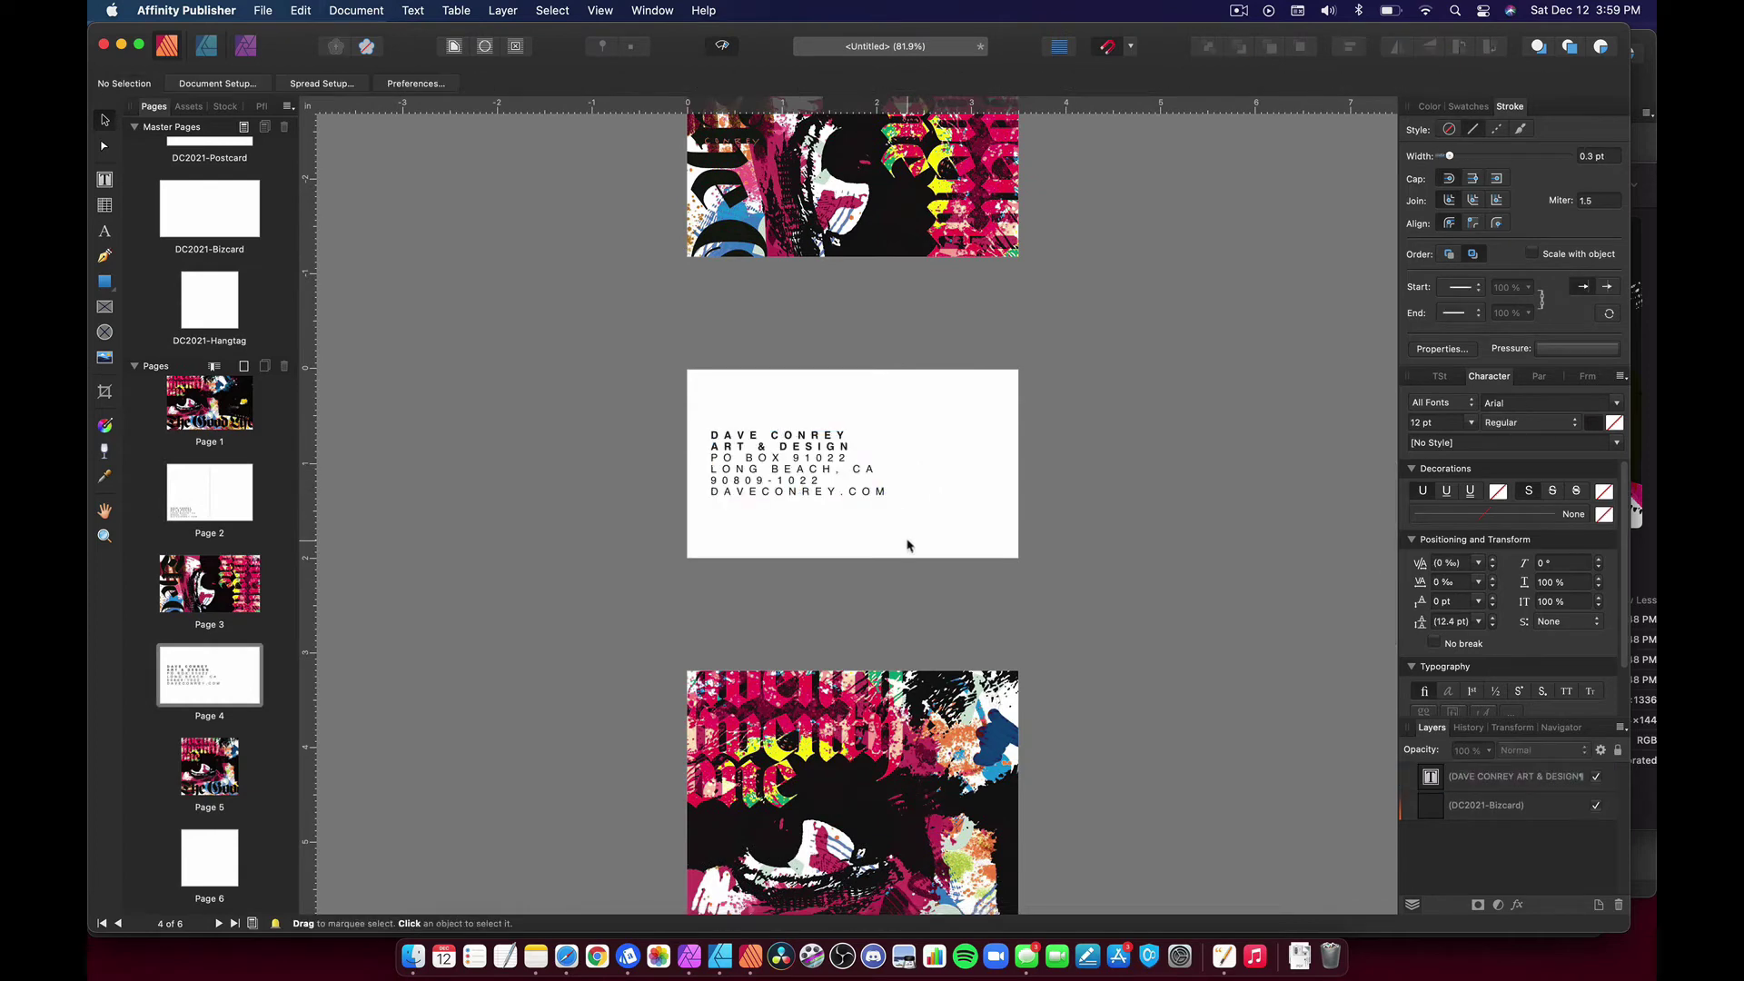
scroll(906, 545, down, 10)
click(907, 534)
key(cmd+v)
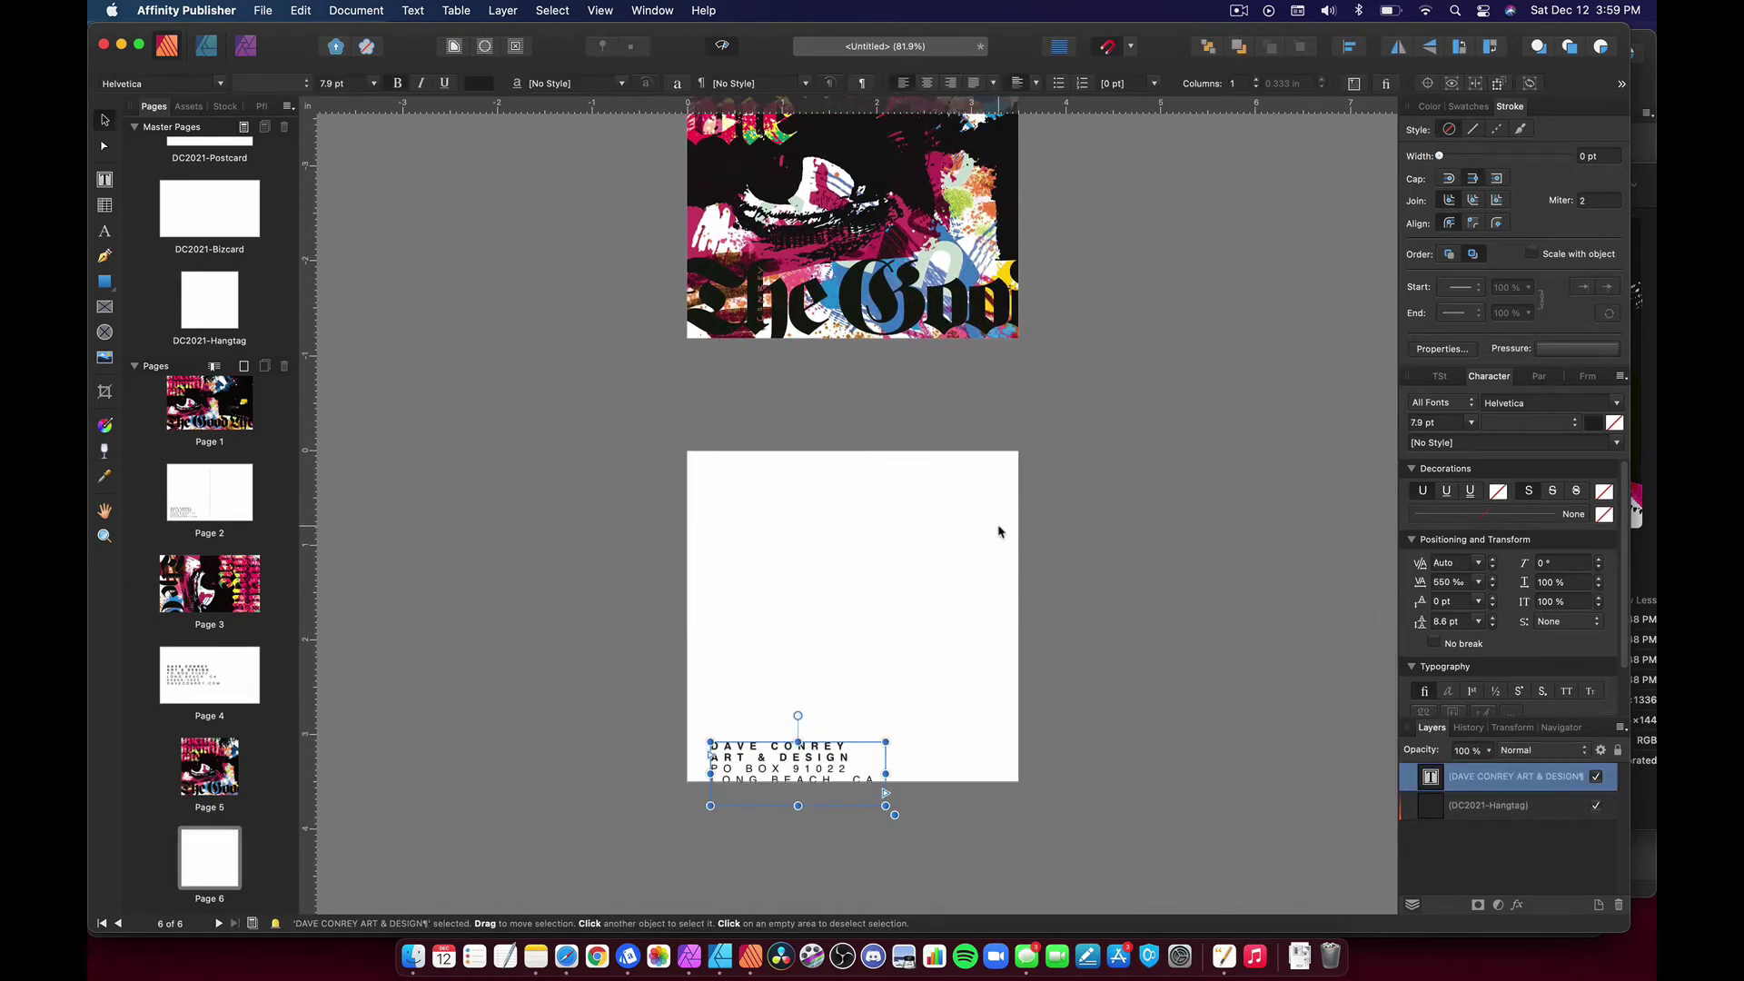
click(826, 576)
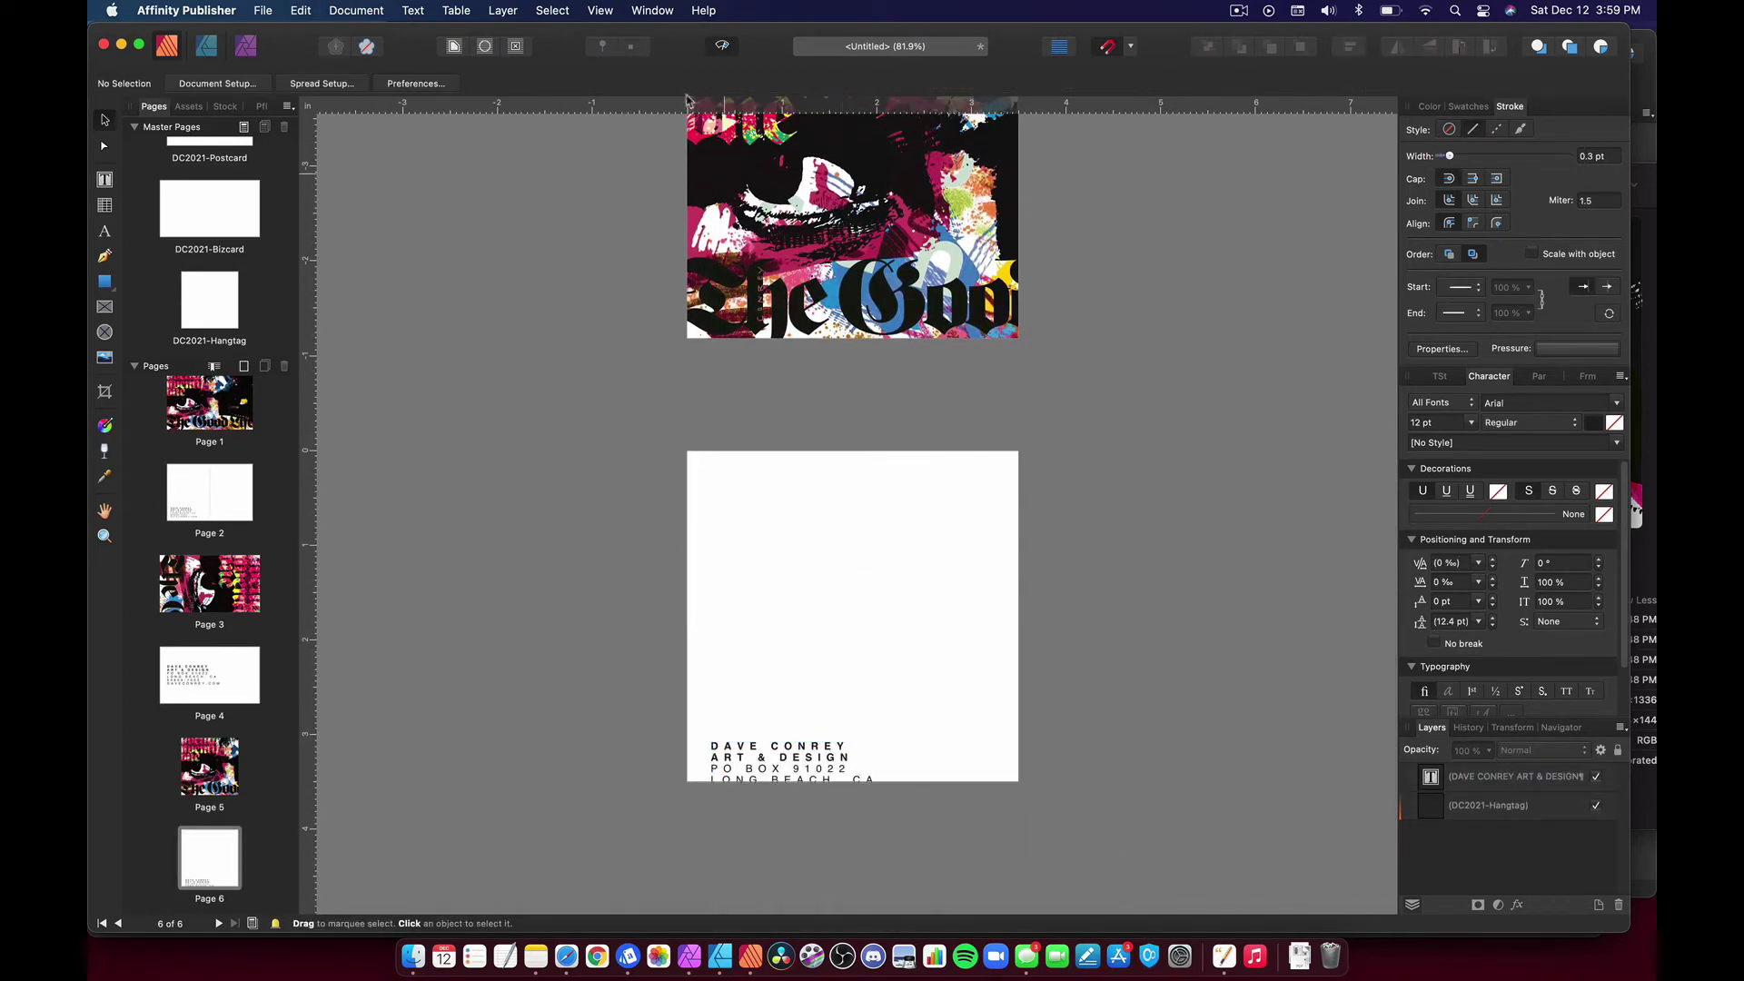
Move the business card's address block lower on the card
click(729, 45)
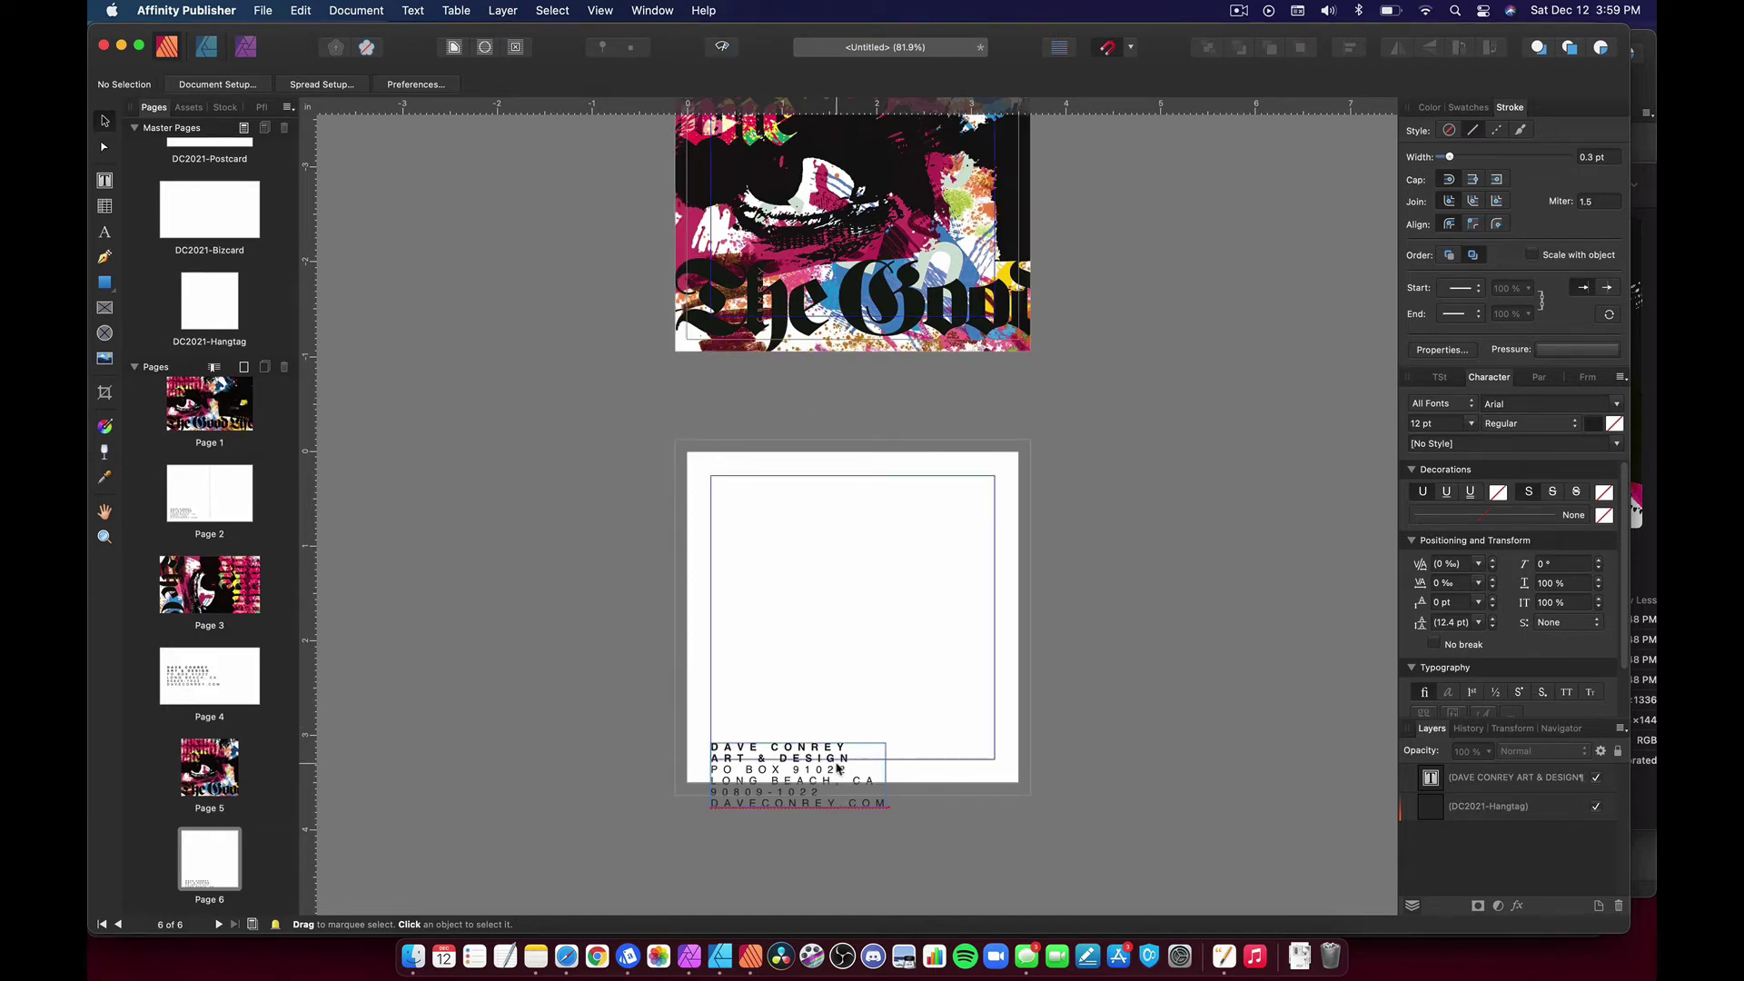
key(cmd+z)
key(cmd+z)
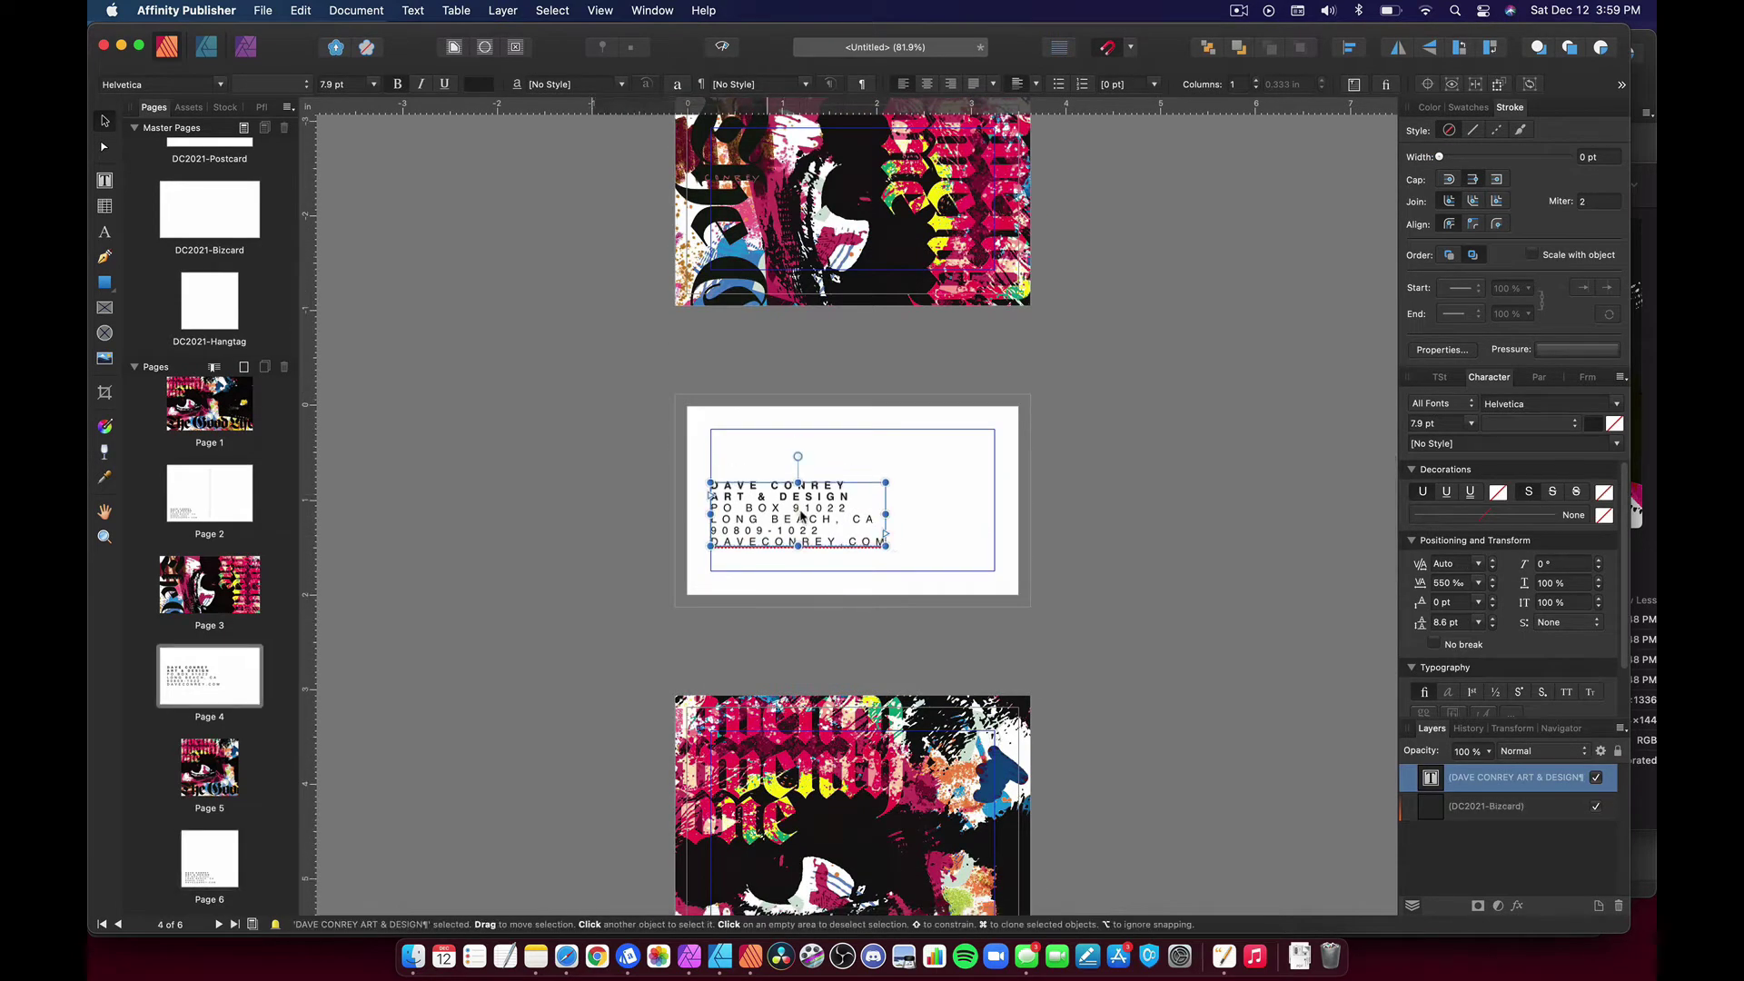
drag(800, 515, 801, 541)
click(508, 375)
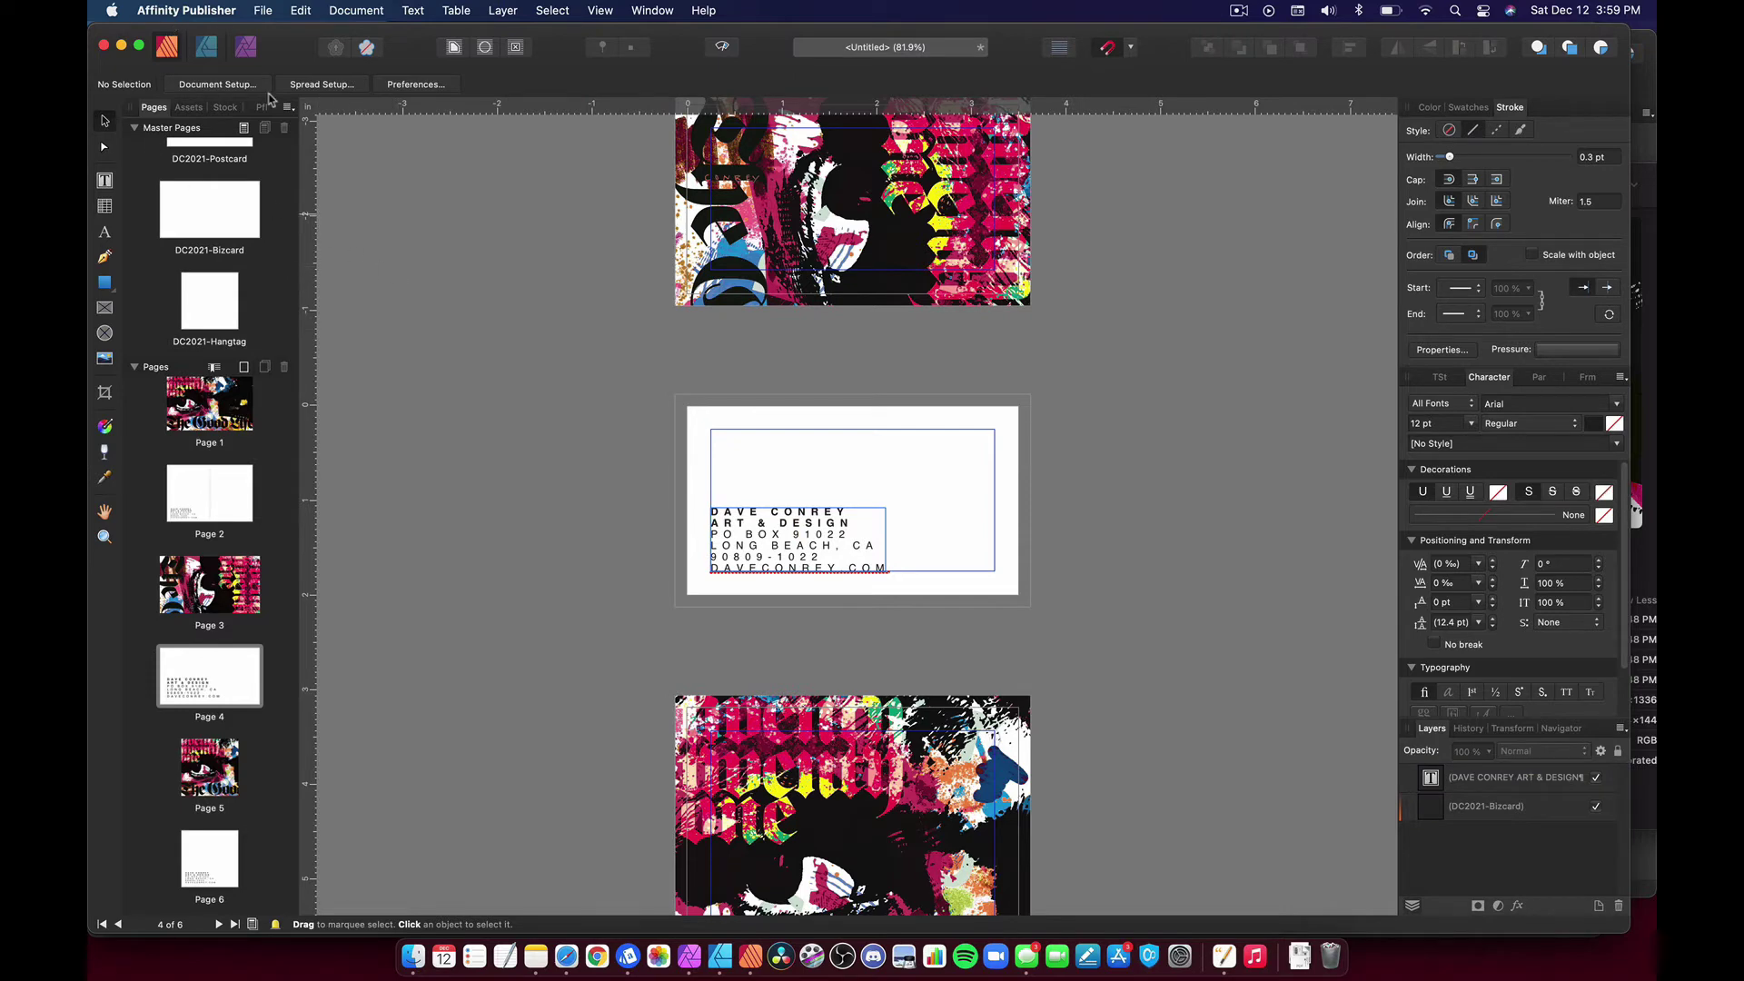
key(cmd+shift+p)
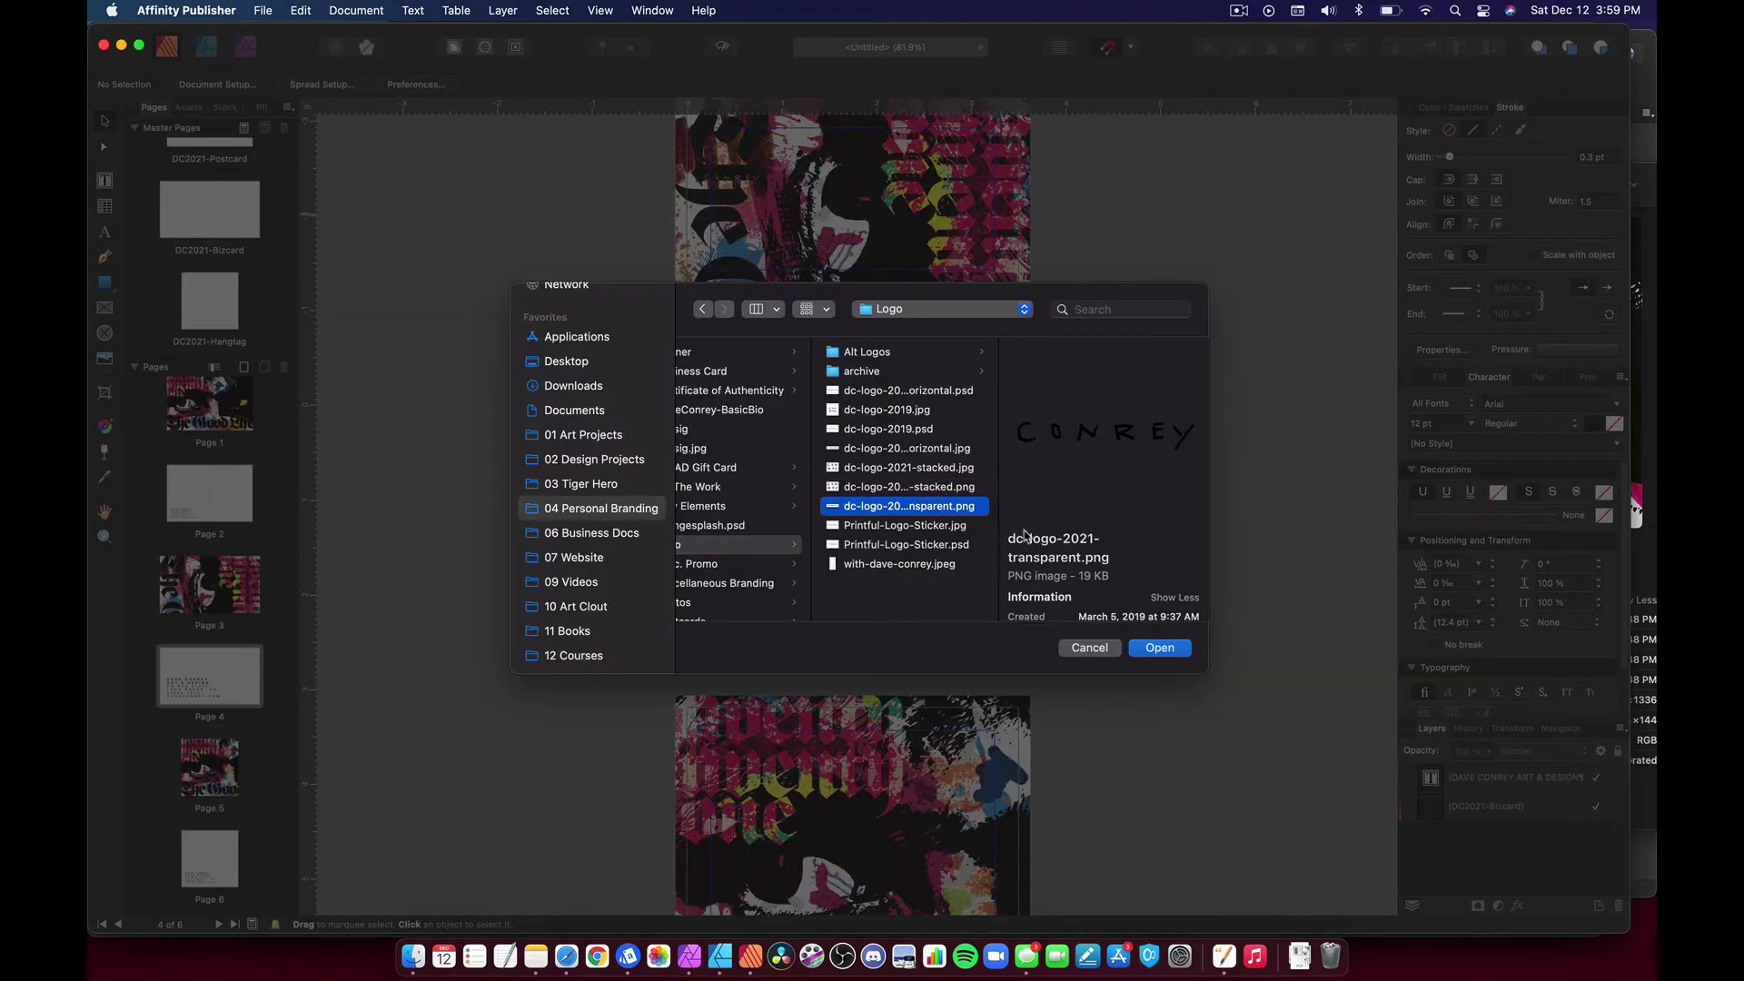
Place the transparent logo PNG on the business card, shrunk and centred across the top
click(1159, 648)
drag(711, 428, 1003, 495)
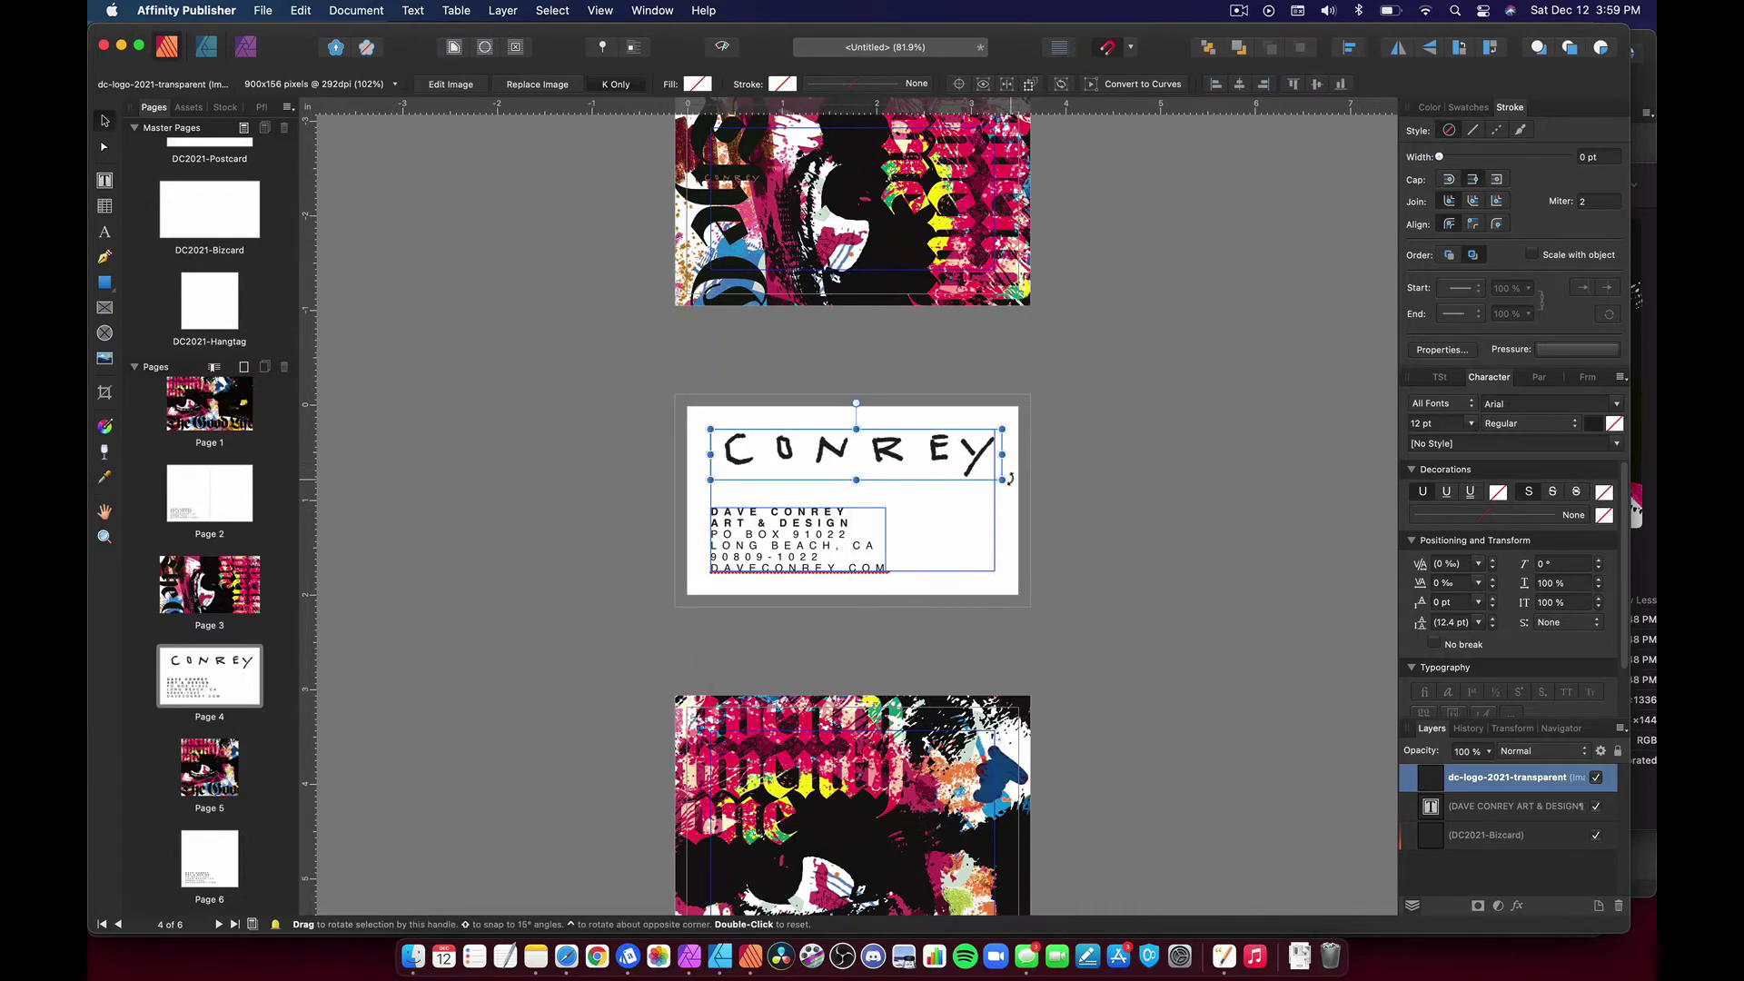
key(Escape)
click(976, 479)
drag(985, 474, 905, 447)
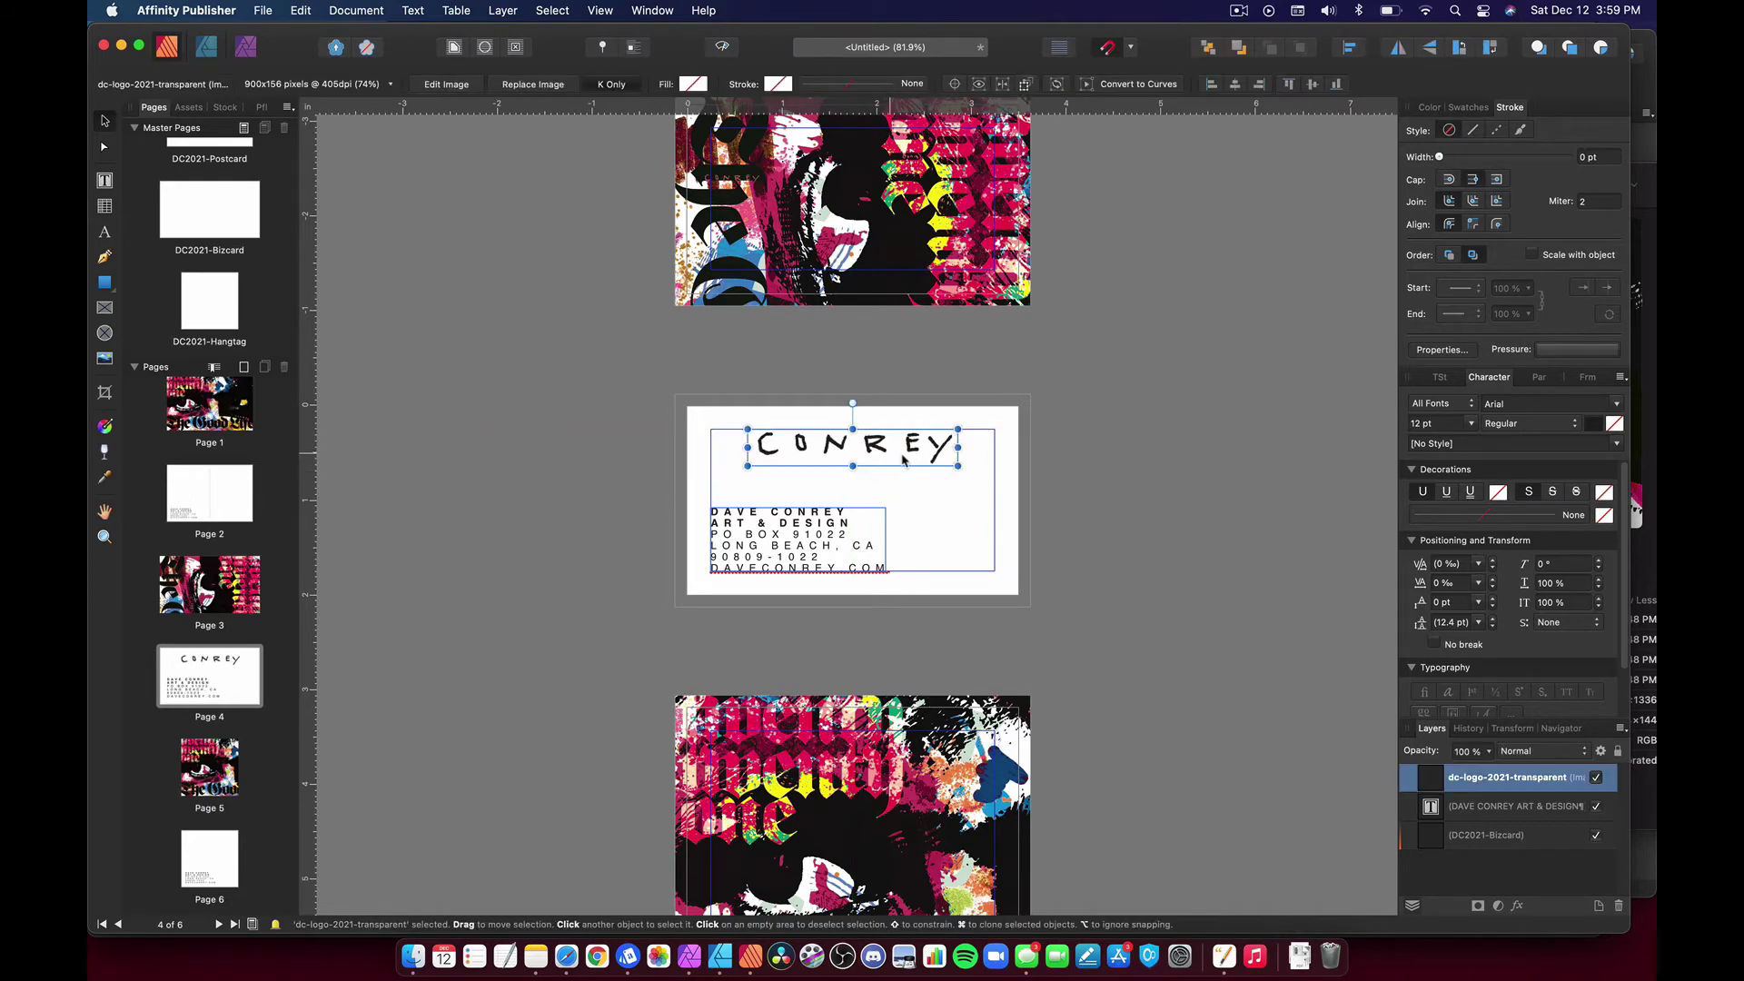
Paste the logo onto the postcard back and position it at the top-left margin
scroll(905, 458, up, 15)
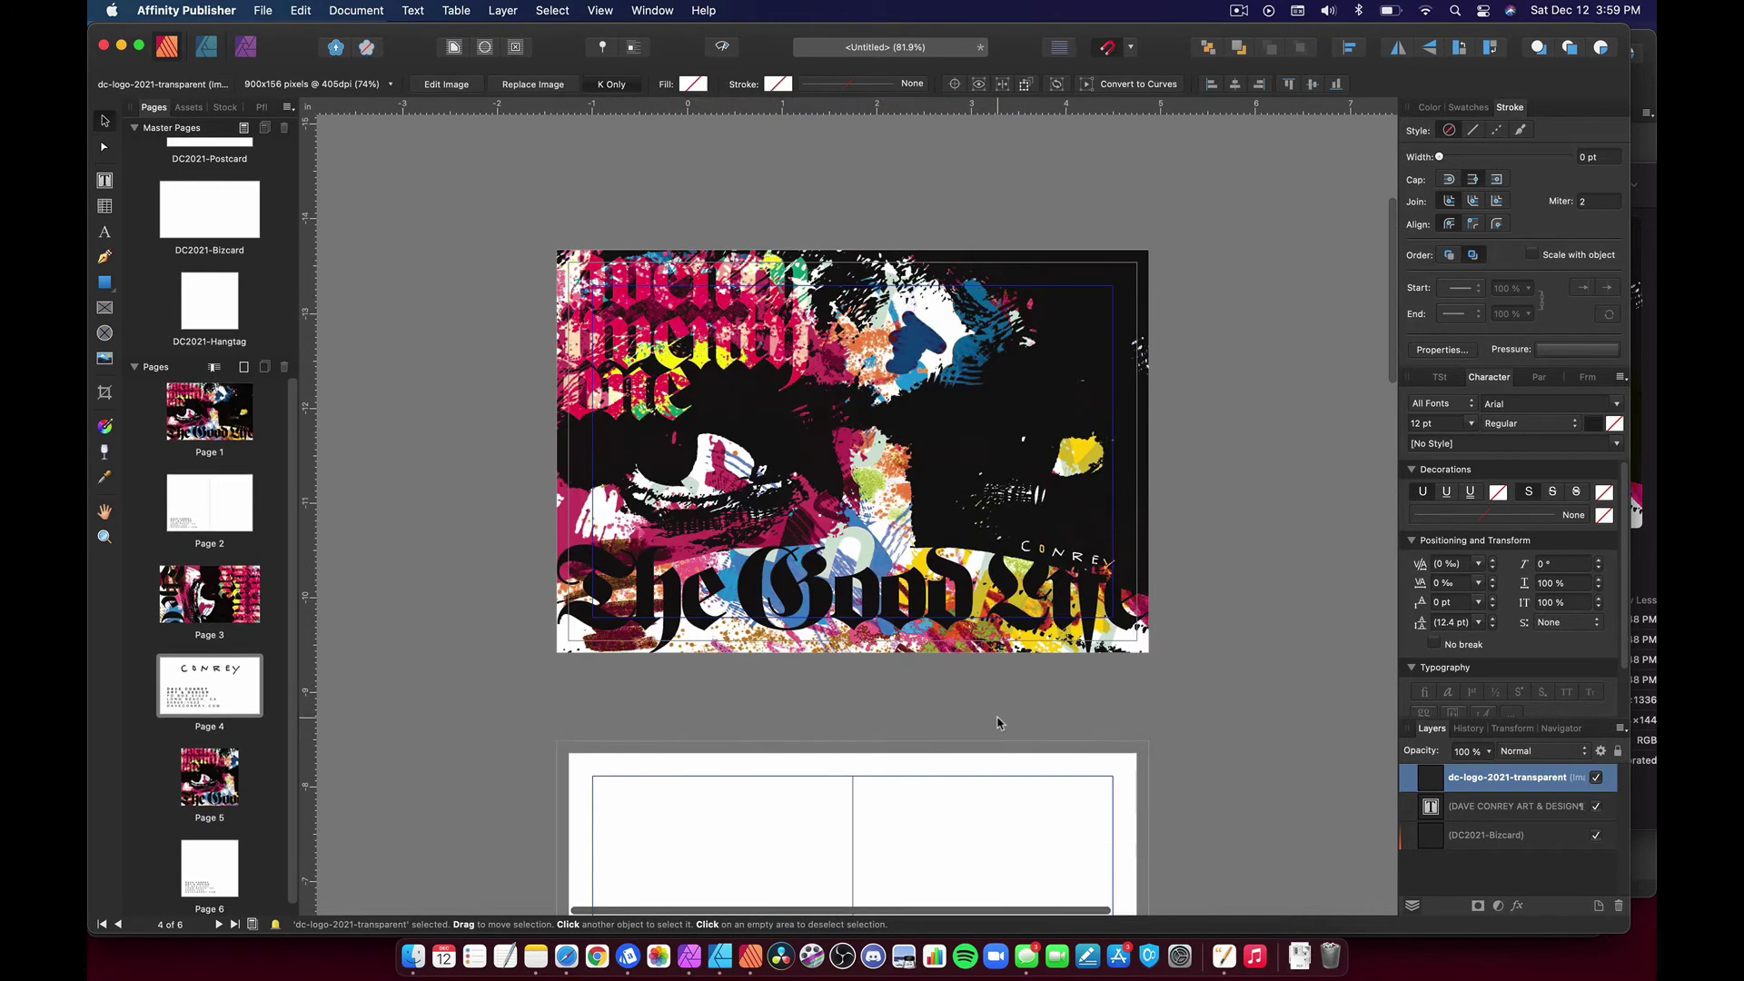
click(974, 693)
key(super+v)
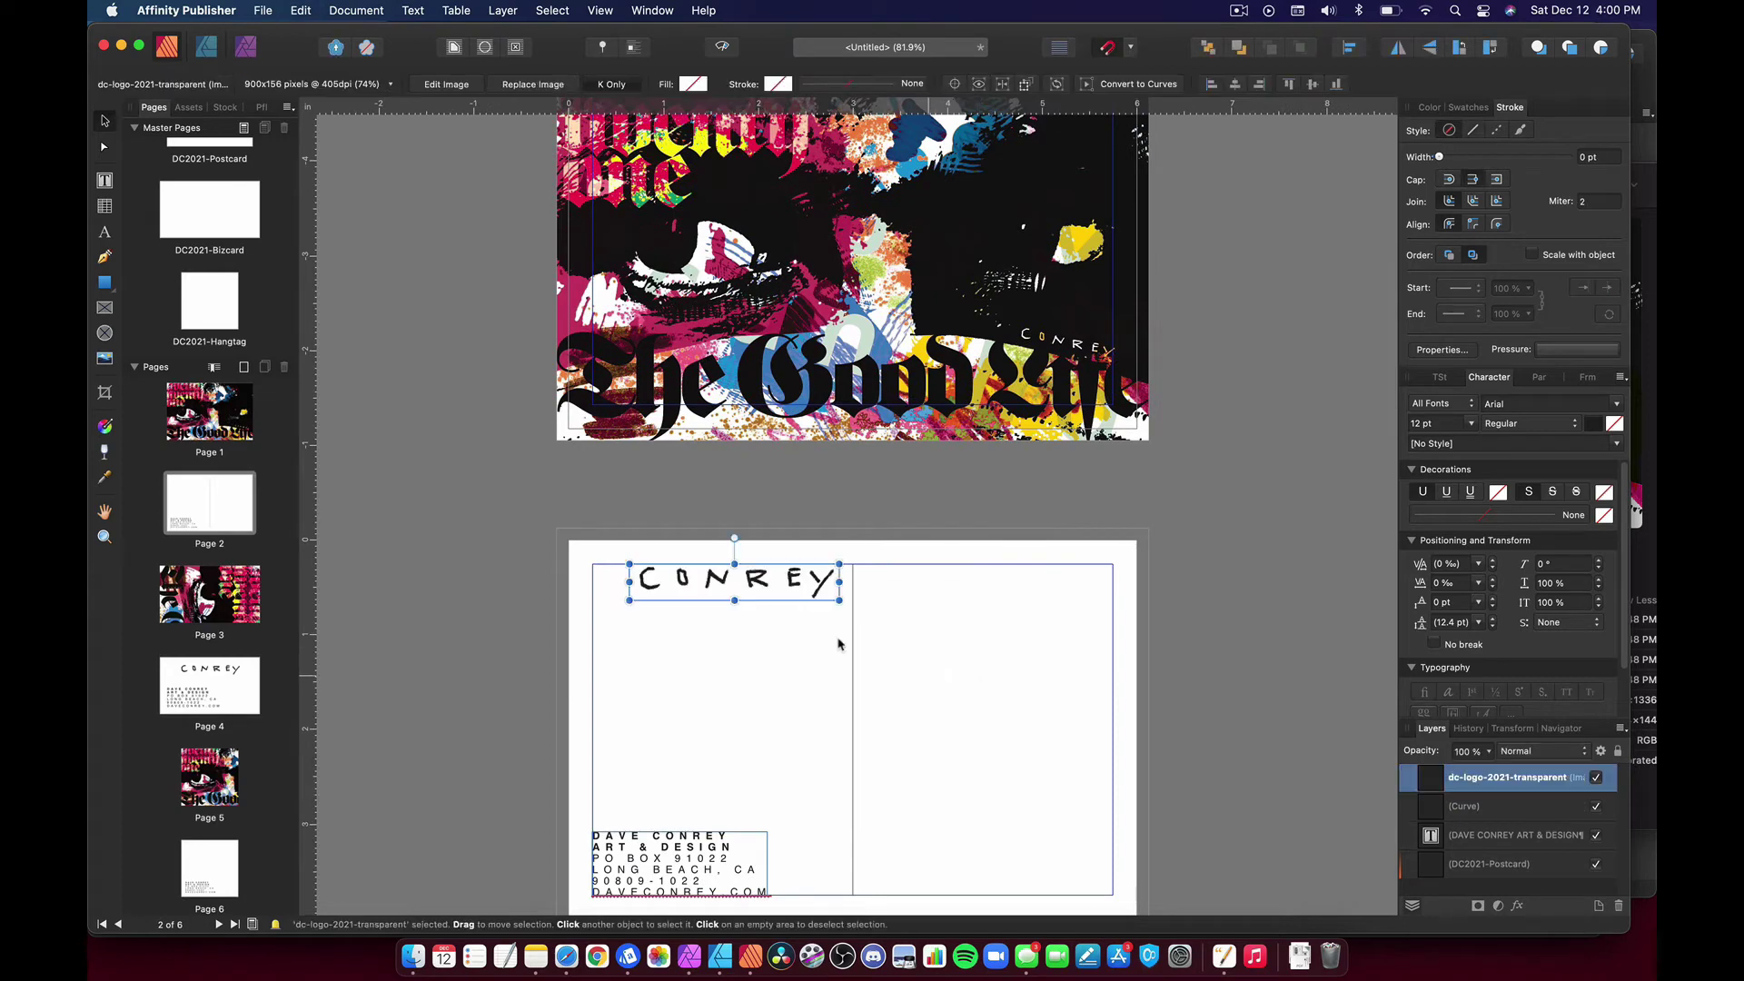
drag(769, 592, 715, 572)
click(755, 623)
Paste the logo onto the hang tag, then undo and redo until pages 4 and 6 show small top-left logos
scroll(755, 623, down, 15)
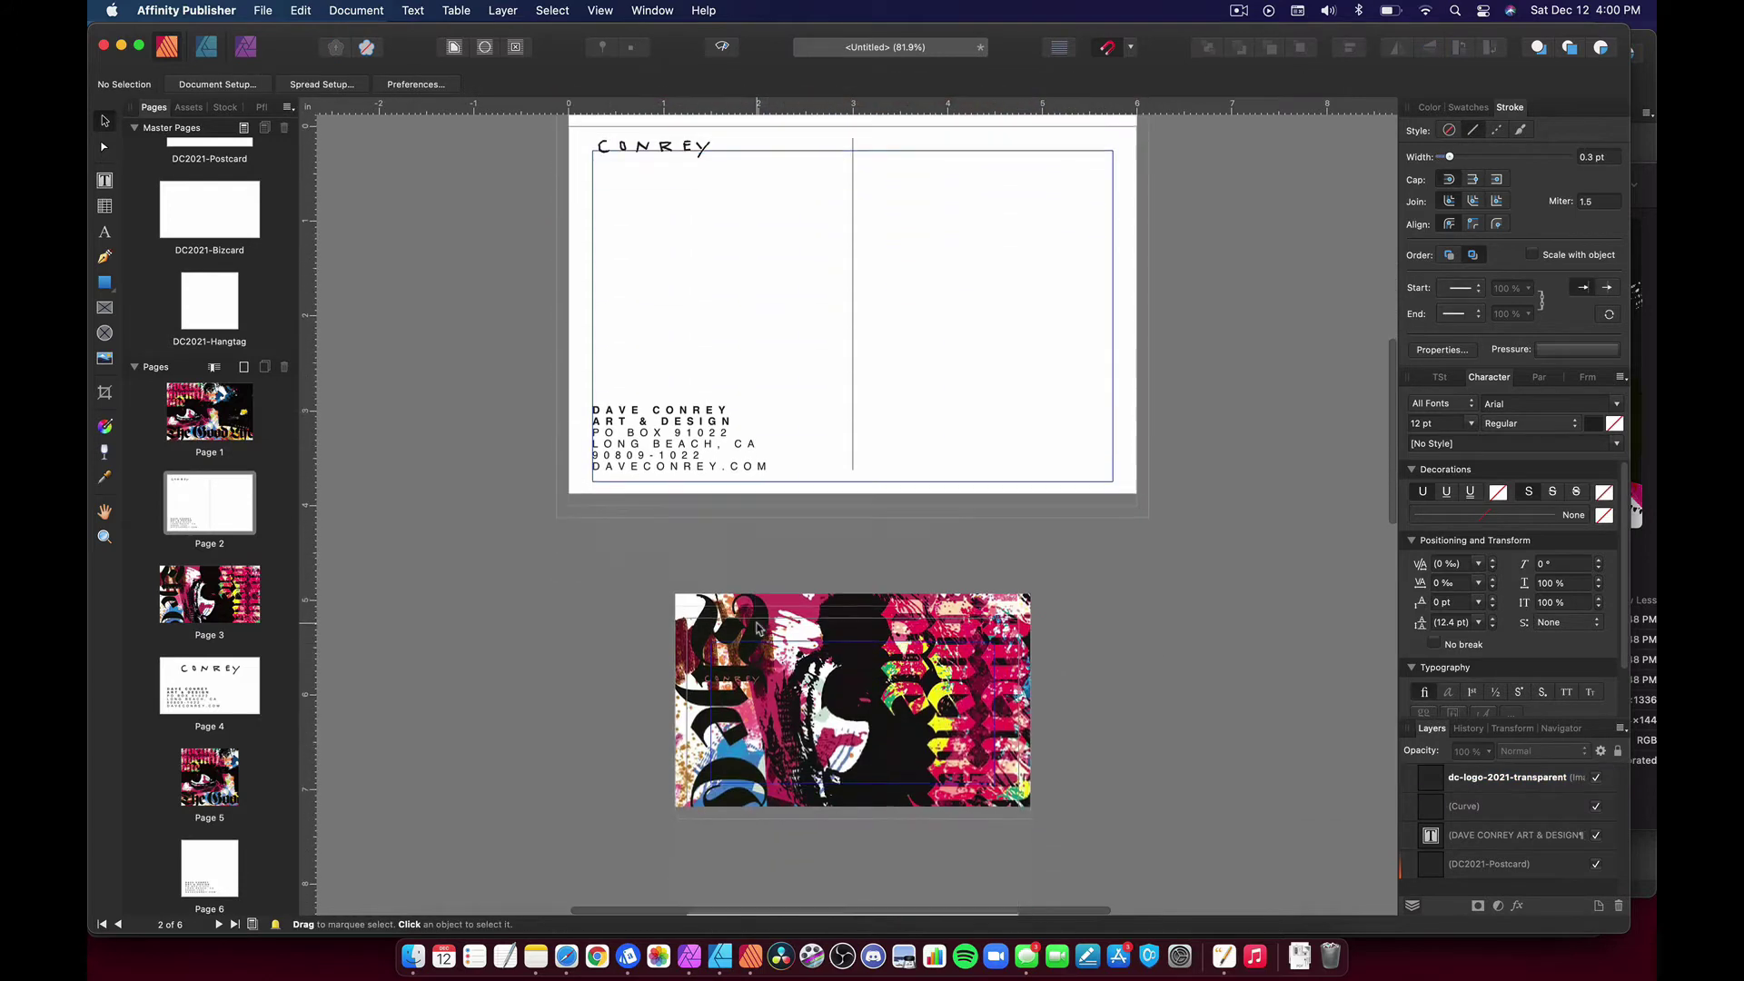
scroll(818, 608, down, 3)
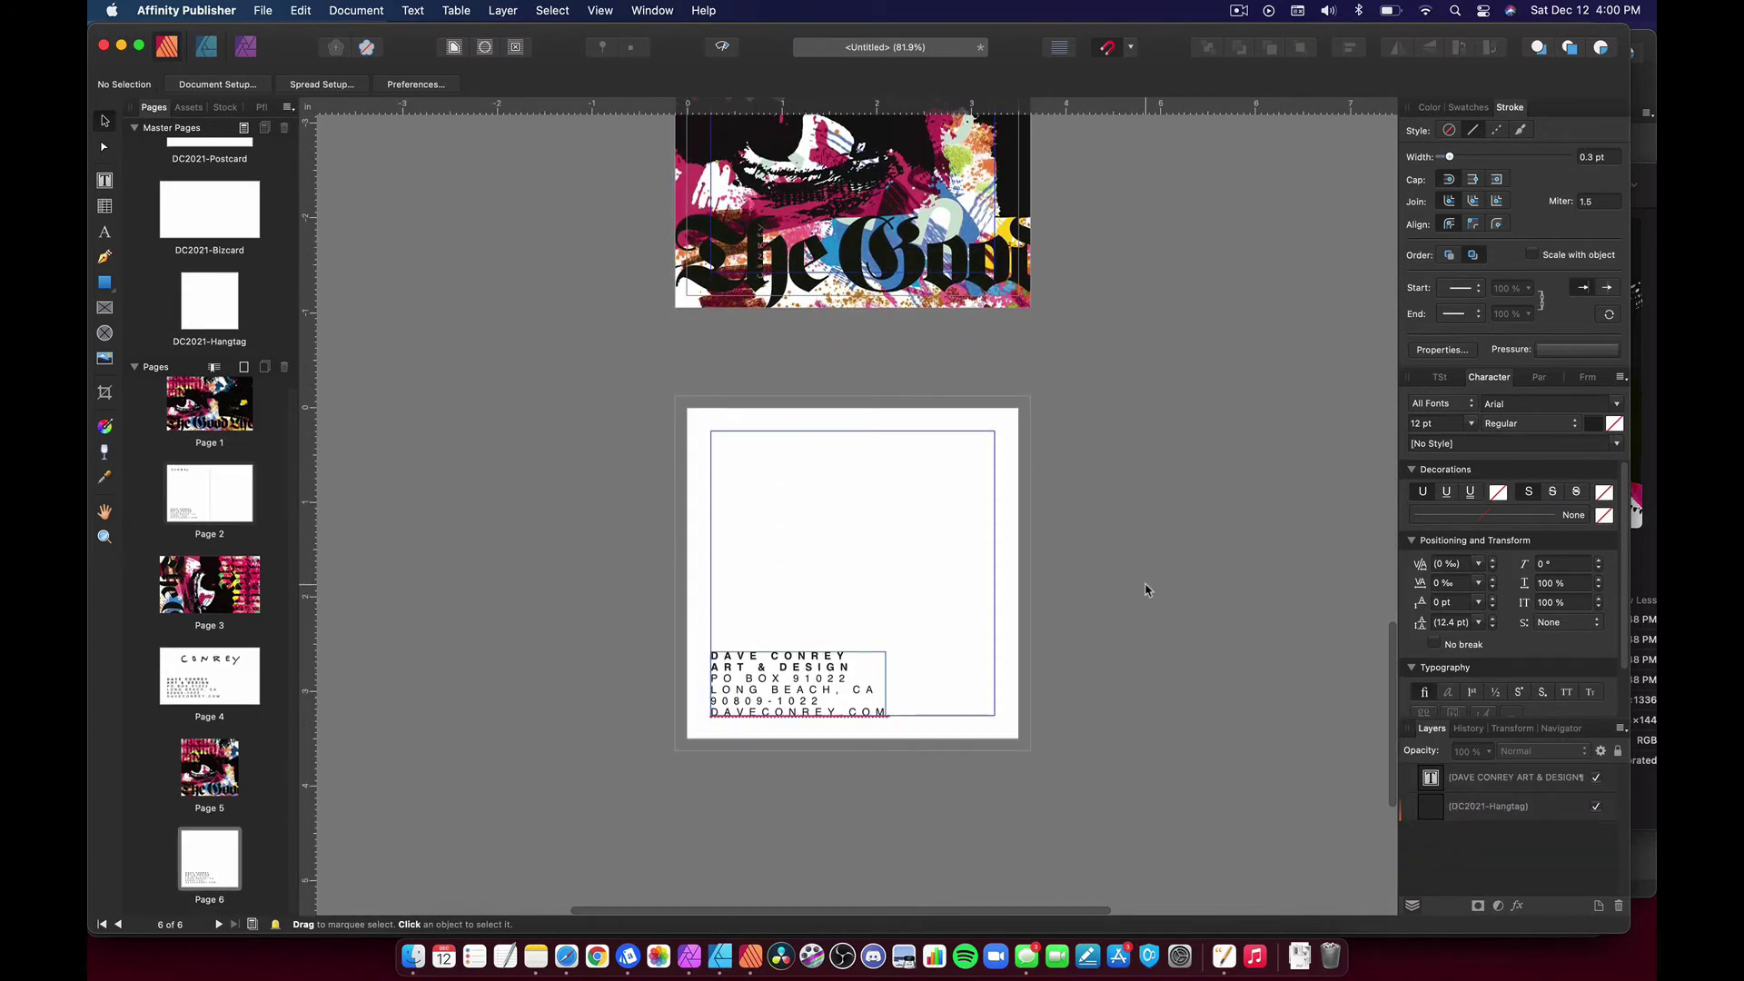
key(cmd+v)
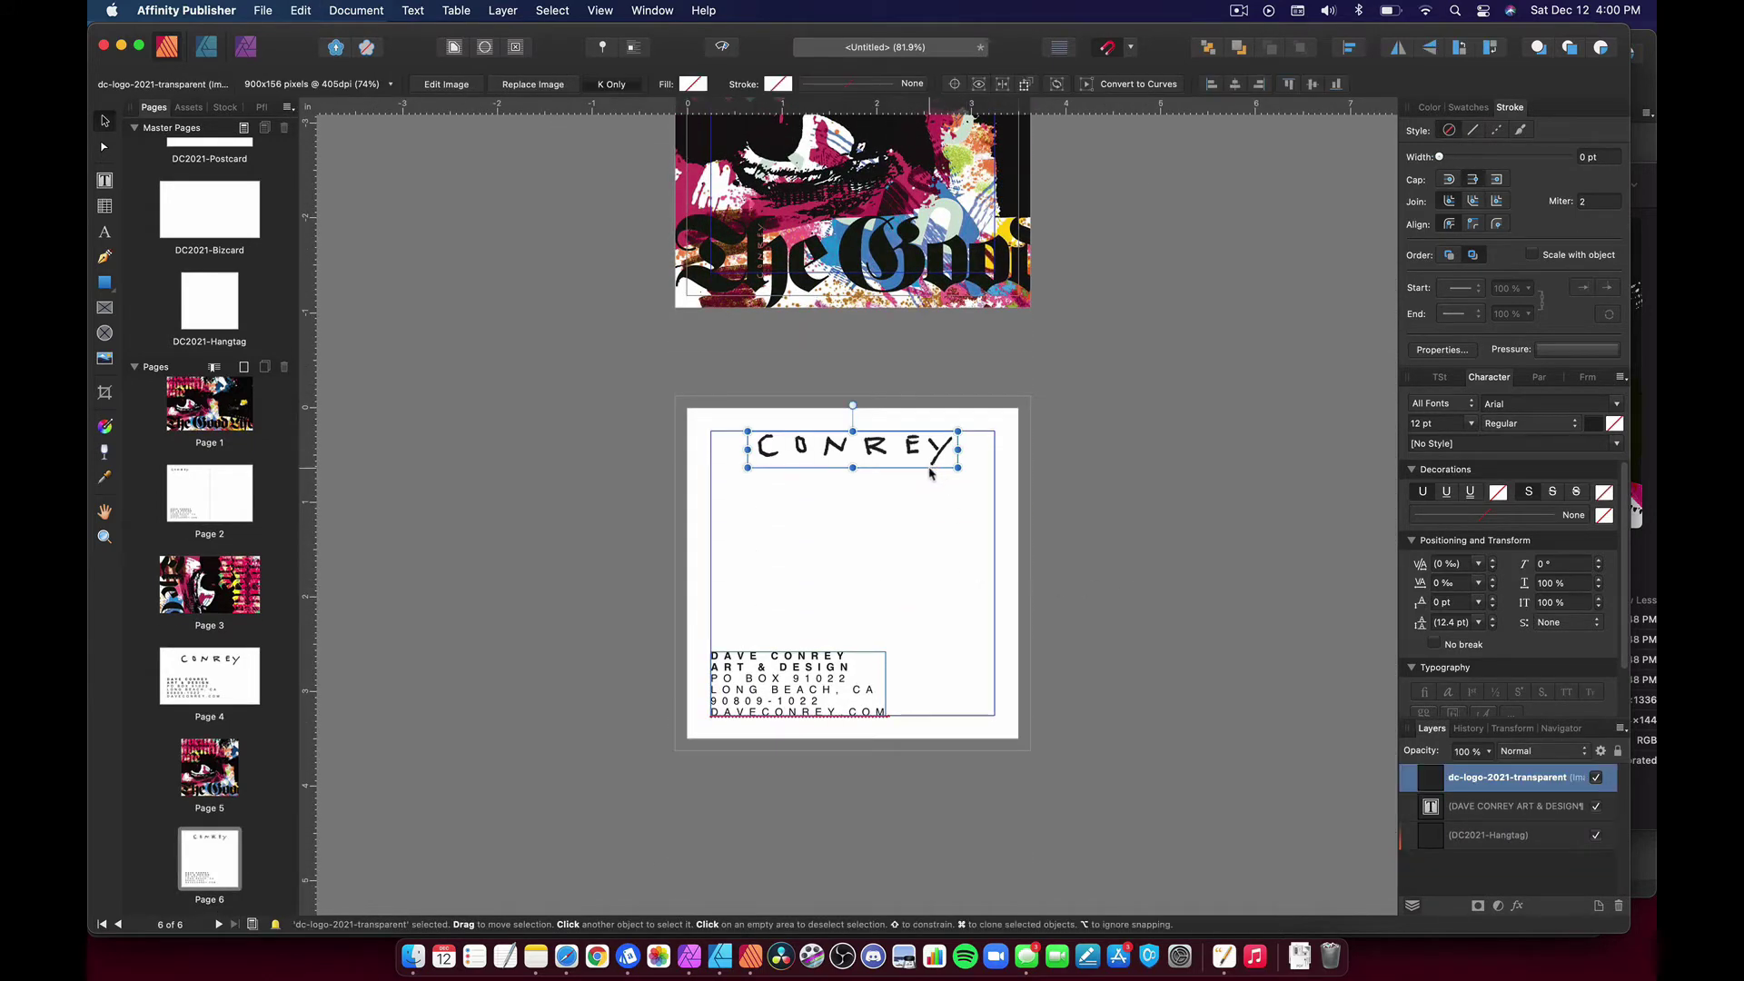
key(cmd+z)
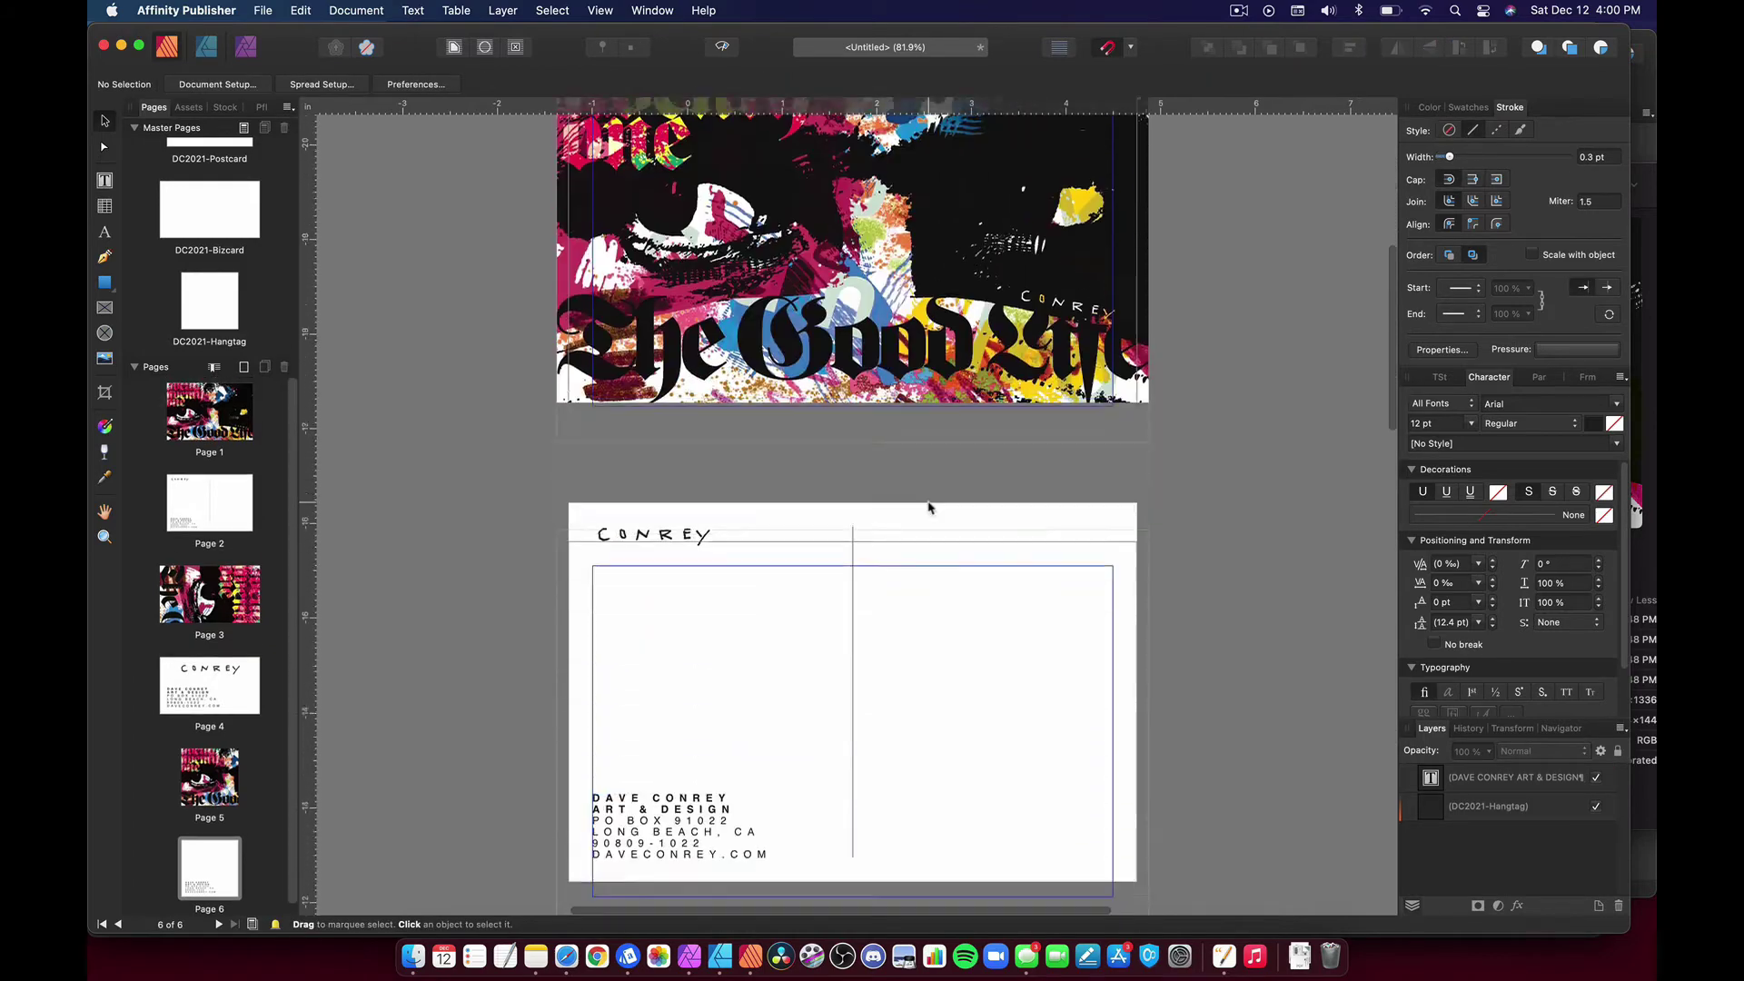
key(super+z)
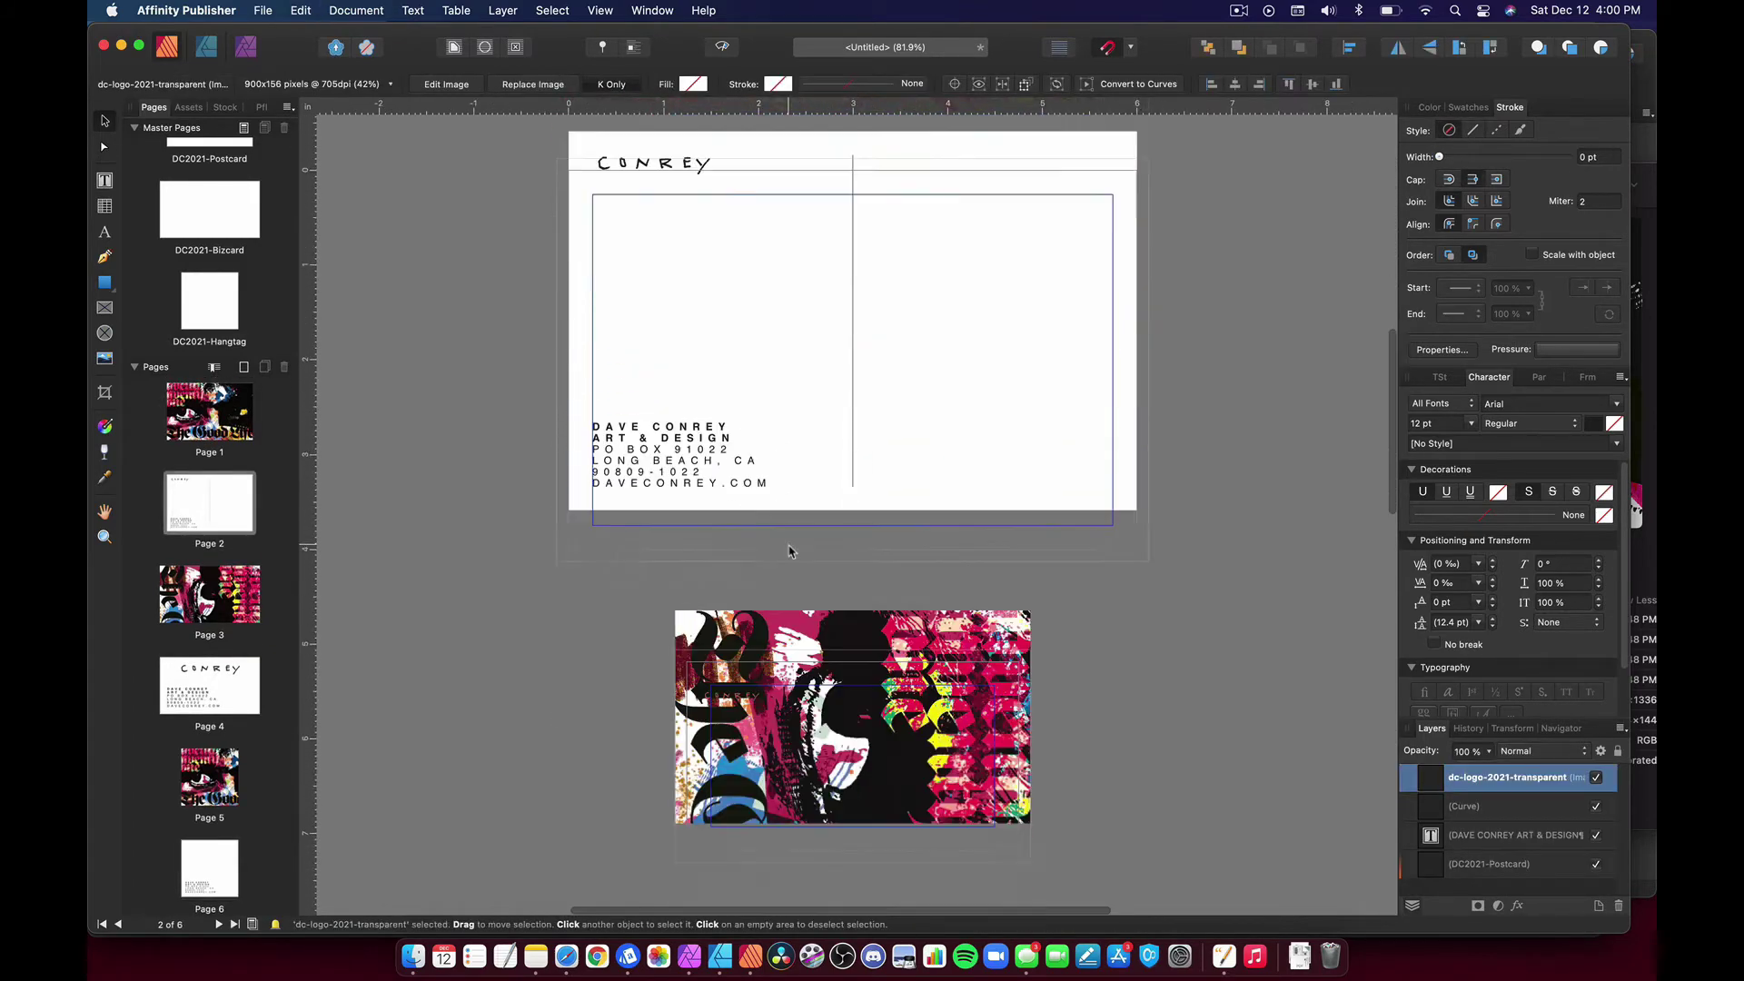
key(shift+super+z)
key(shift+super+z)
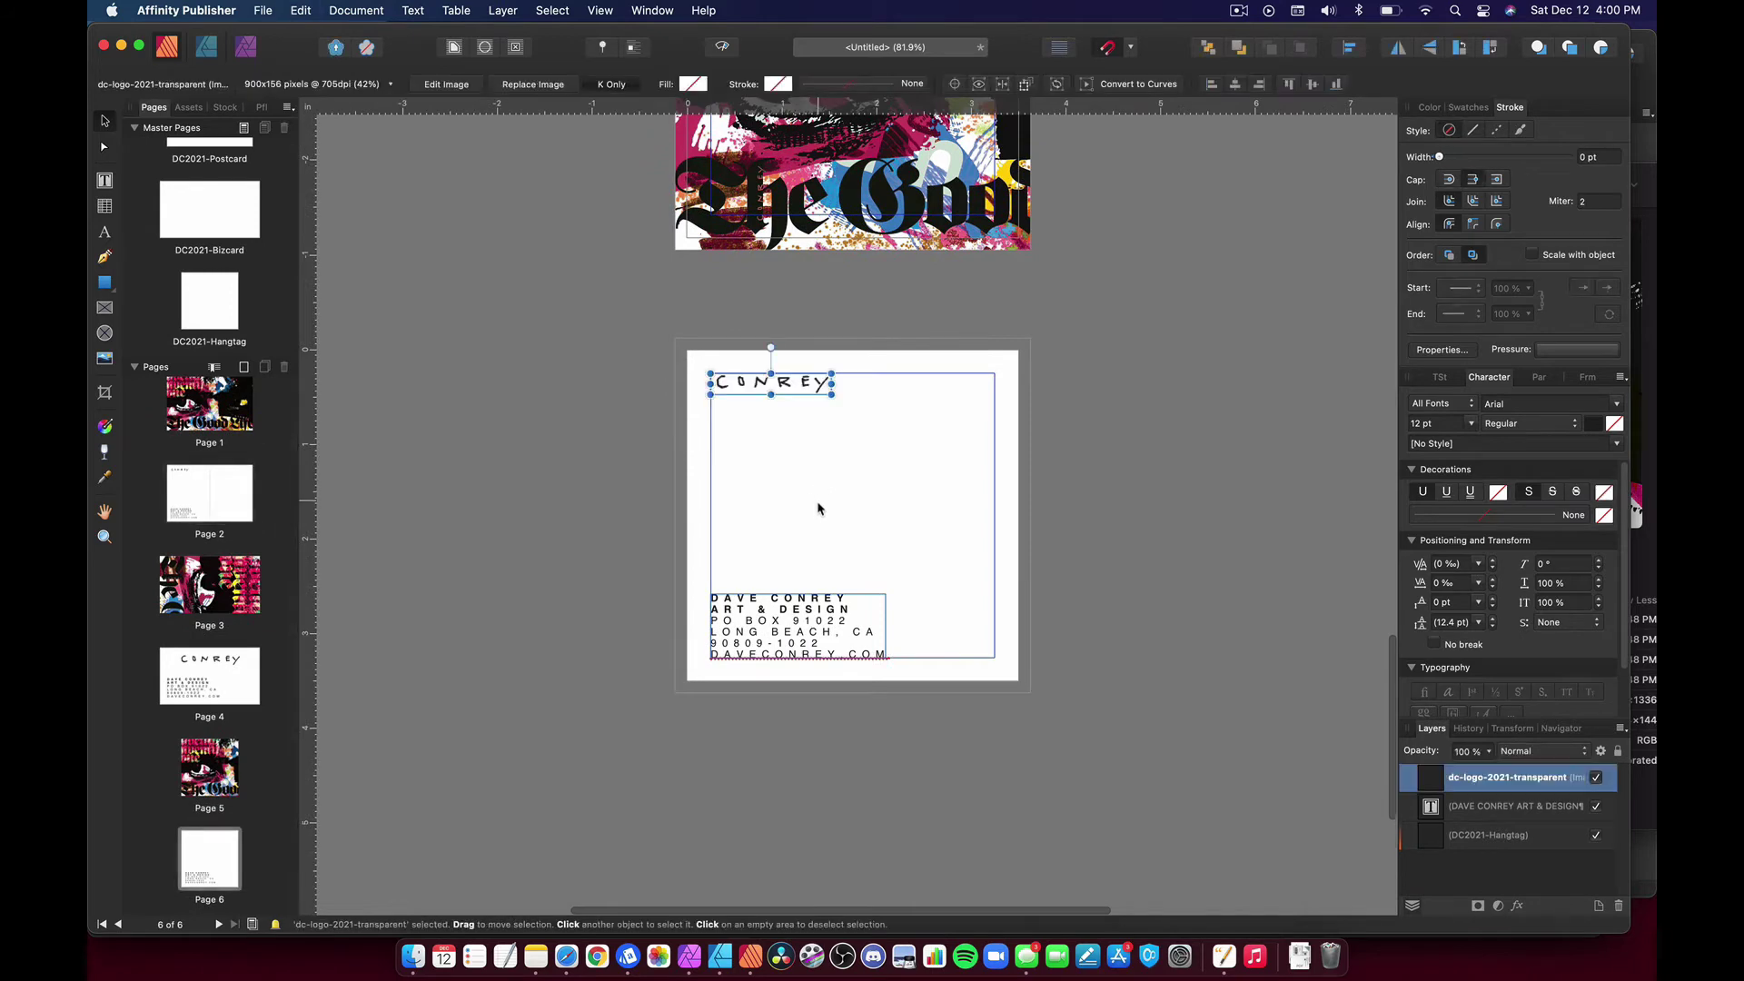
key(shift+super+z)
key(shift+super+z)
key(shift+super+z)
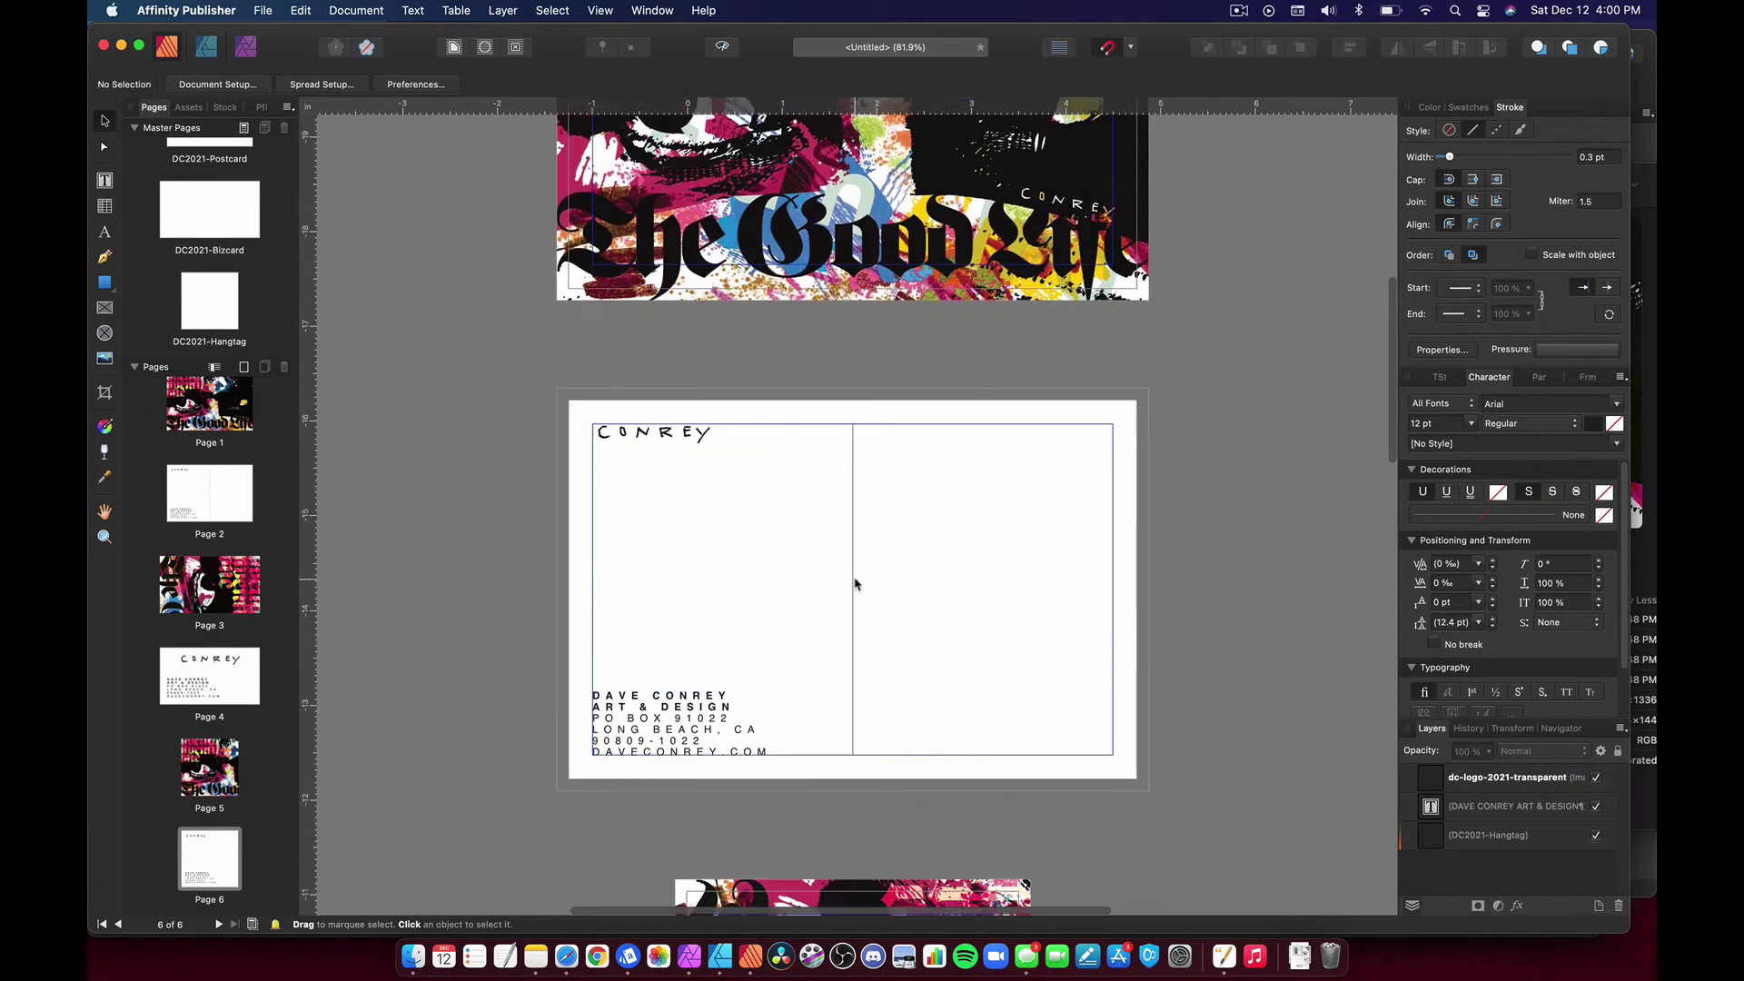
key(super+z)
key(super+z)
key(super+z)
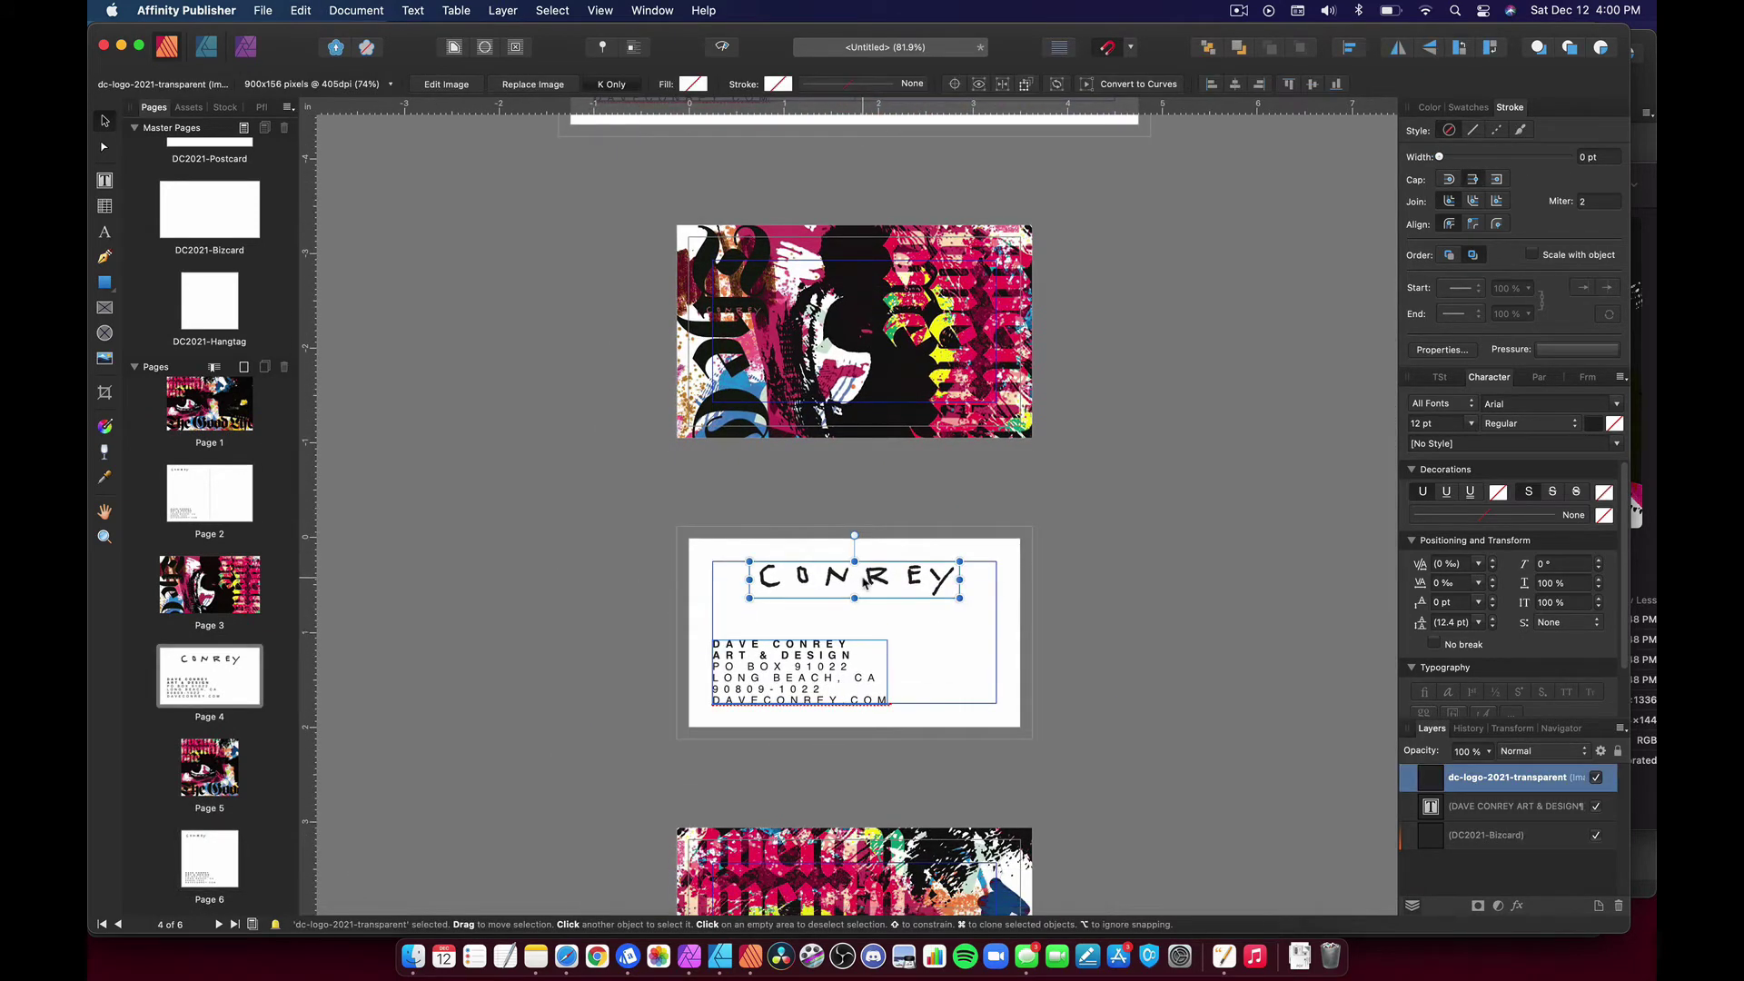
key(shift+super+z)
key(shift+super+z)
key(shift+super+z)
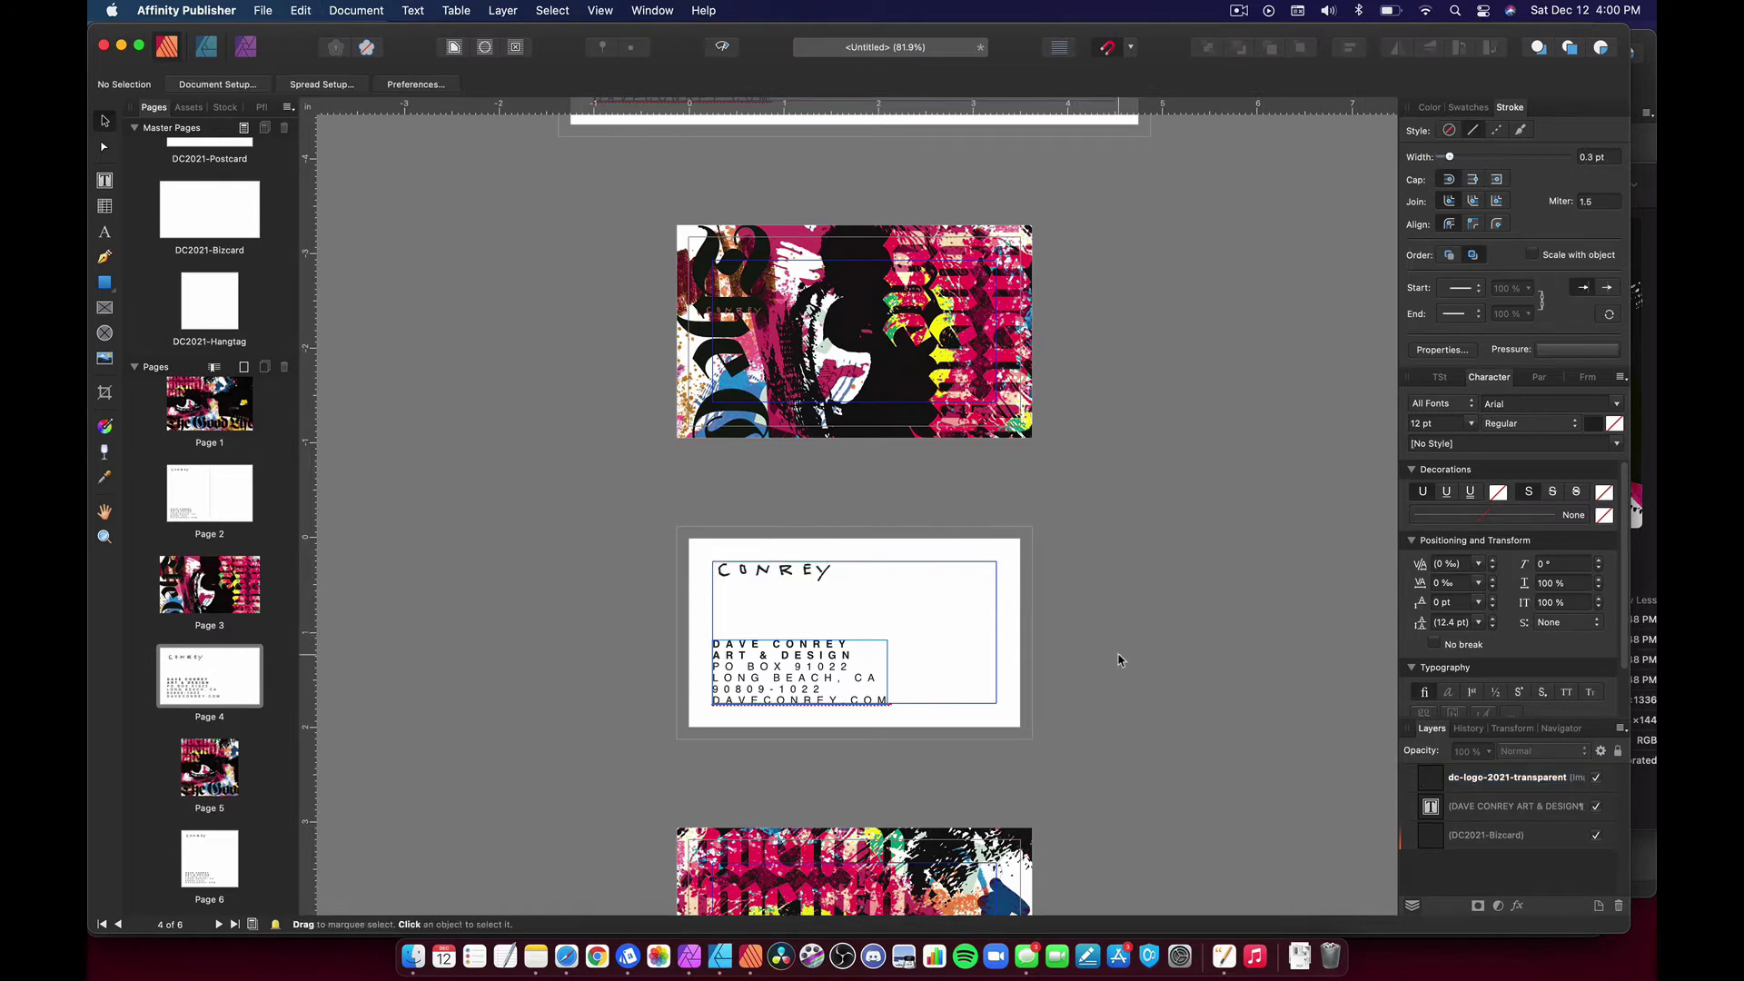
key(super+z)
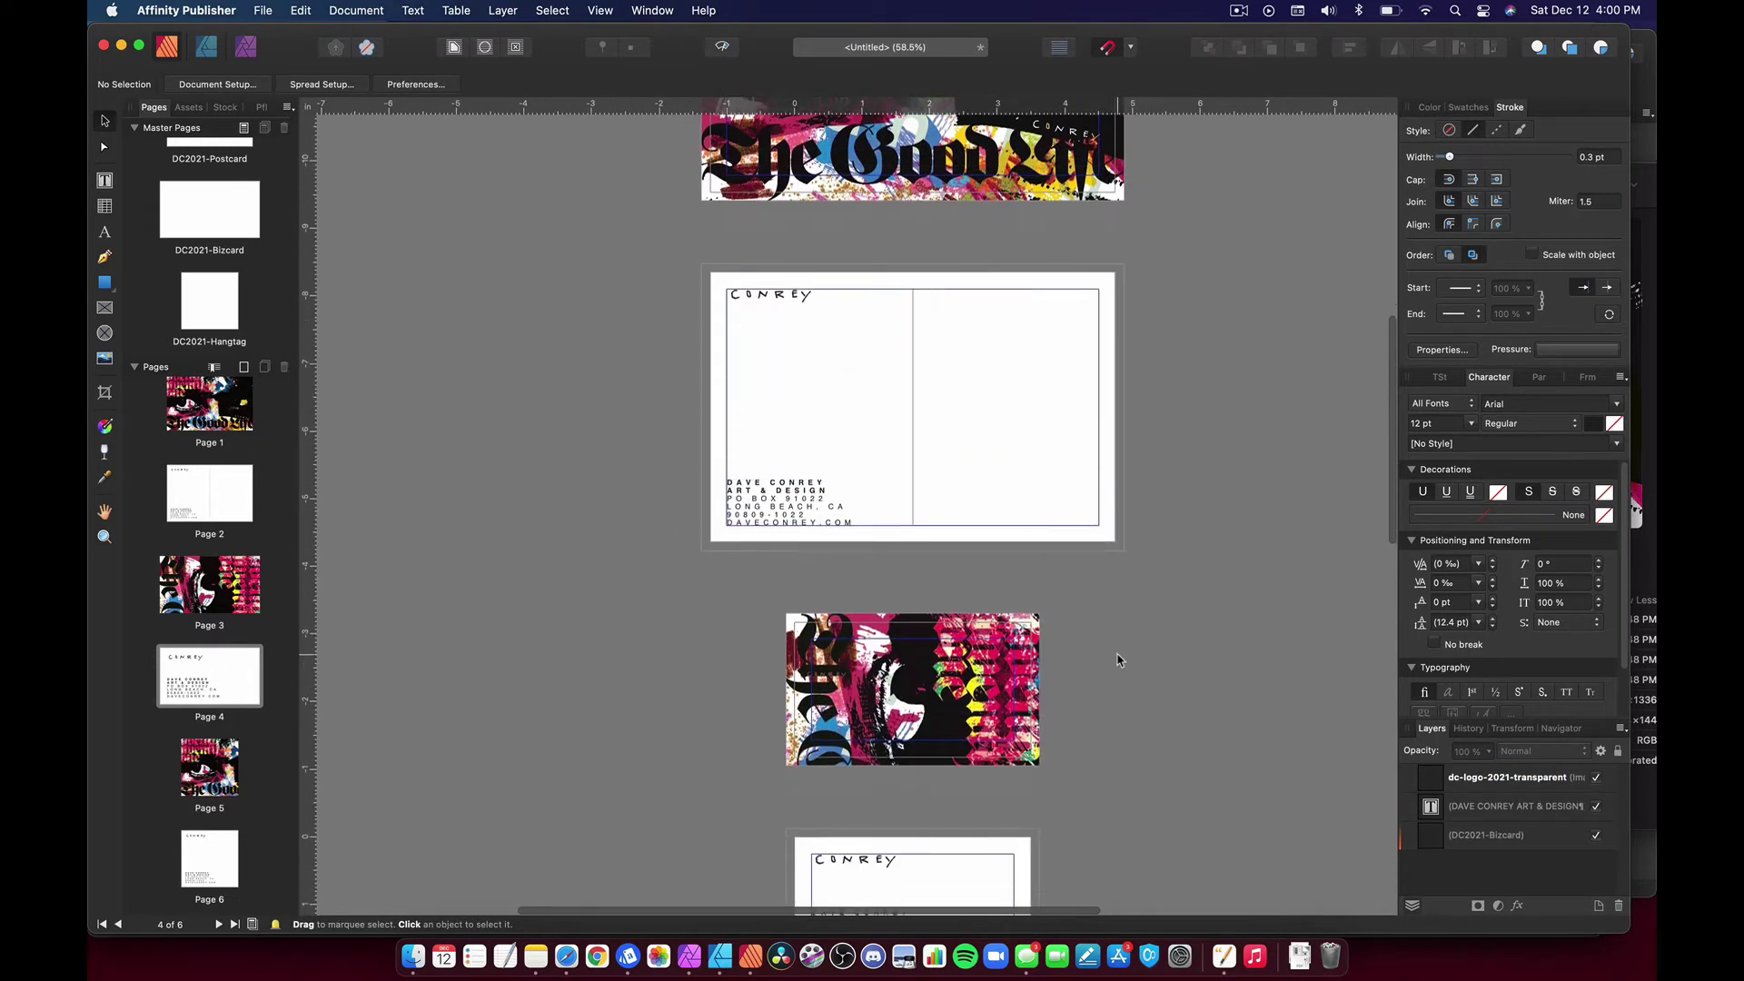
key(super+z)
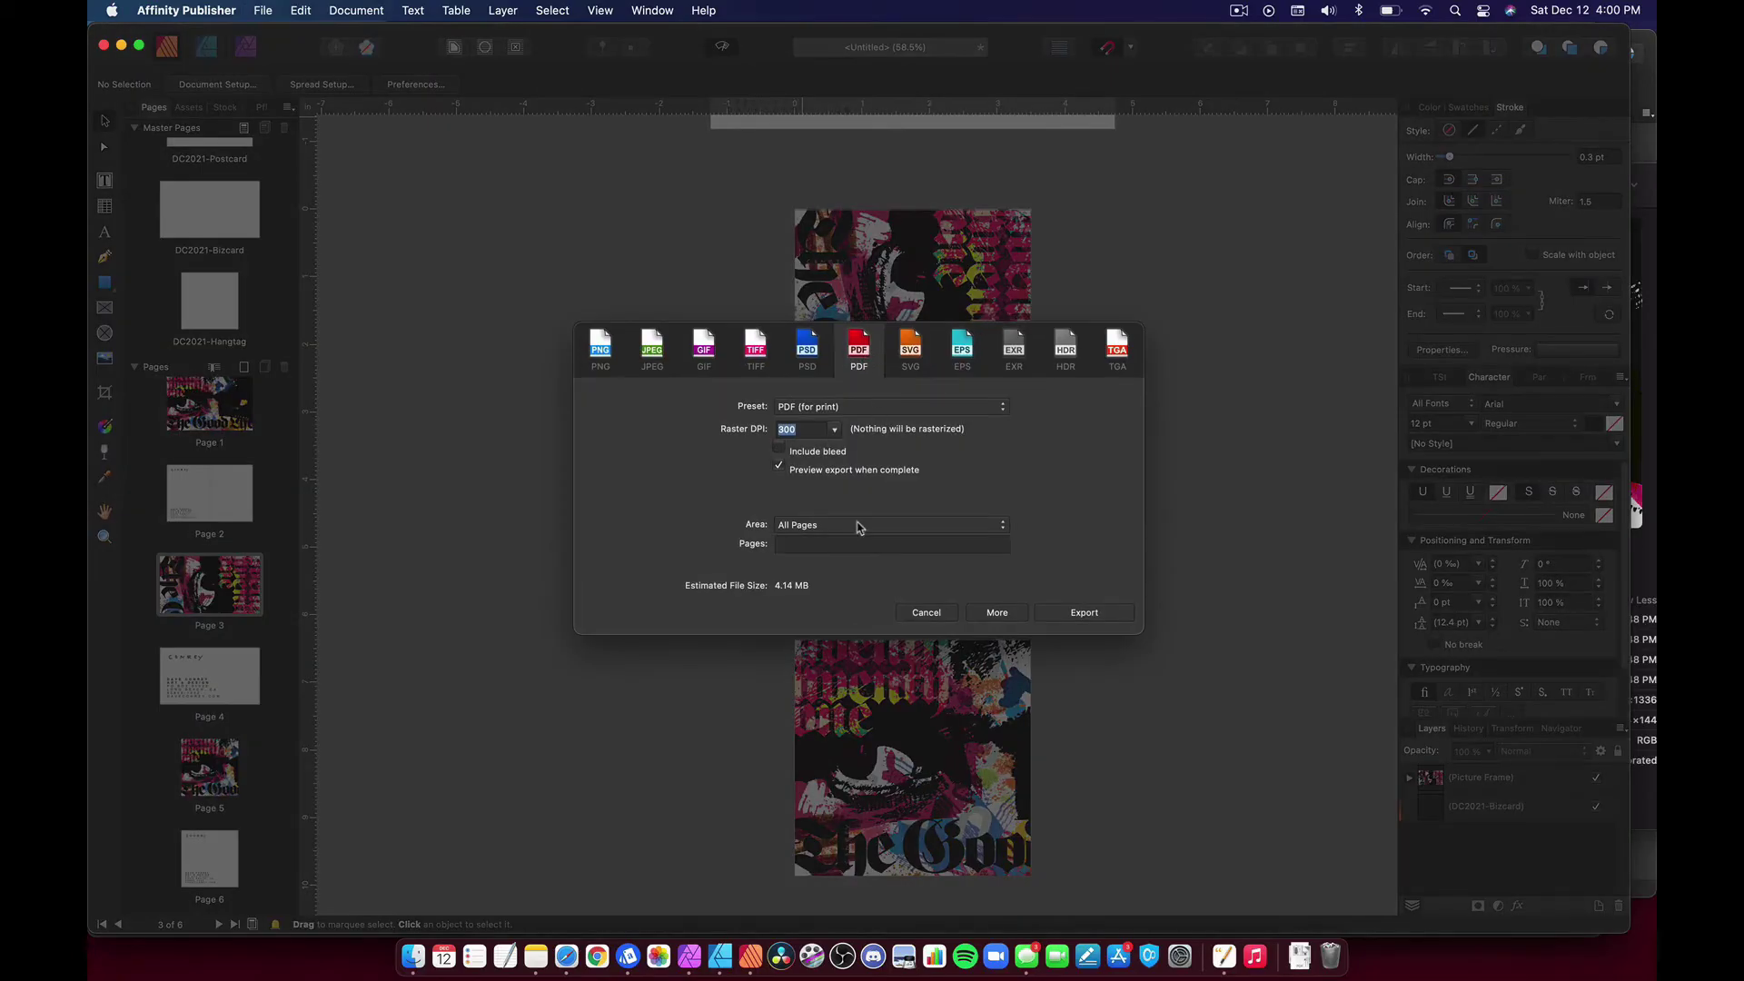
Set up a PDF (for print) export limited to the page range 1-2
click(858, 527)
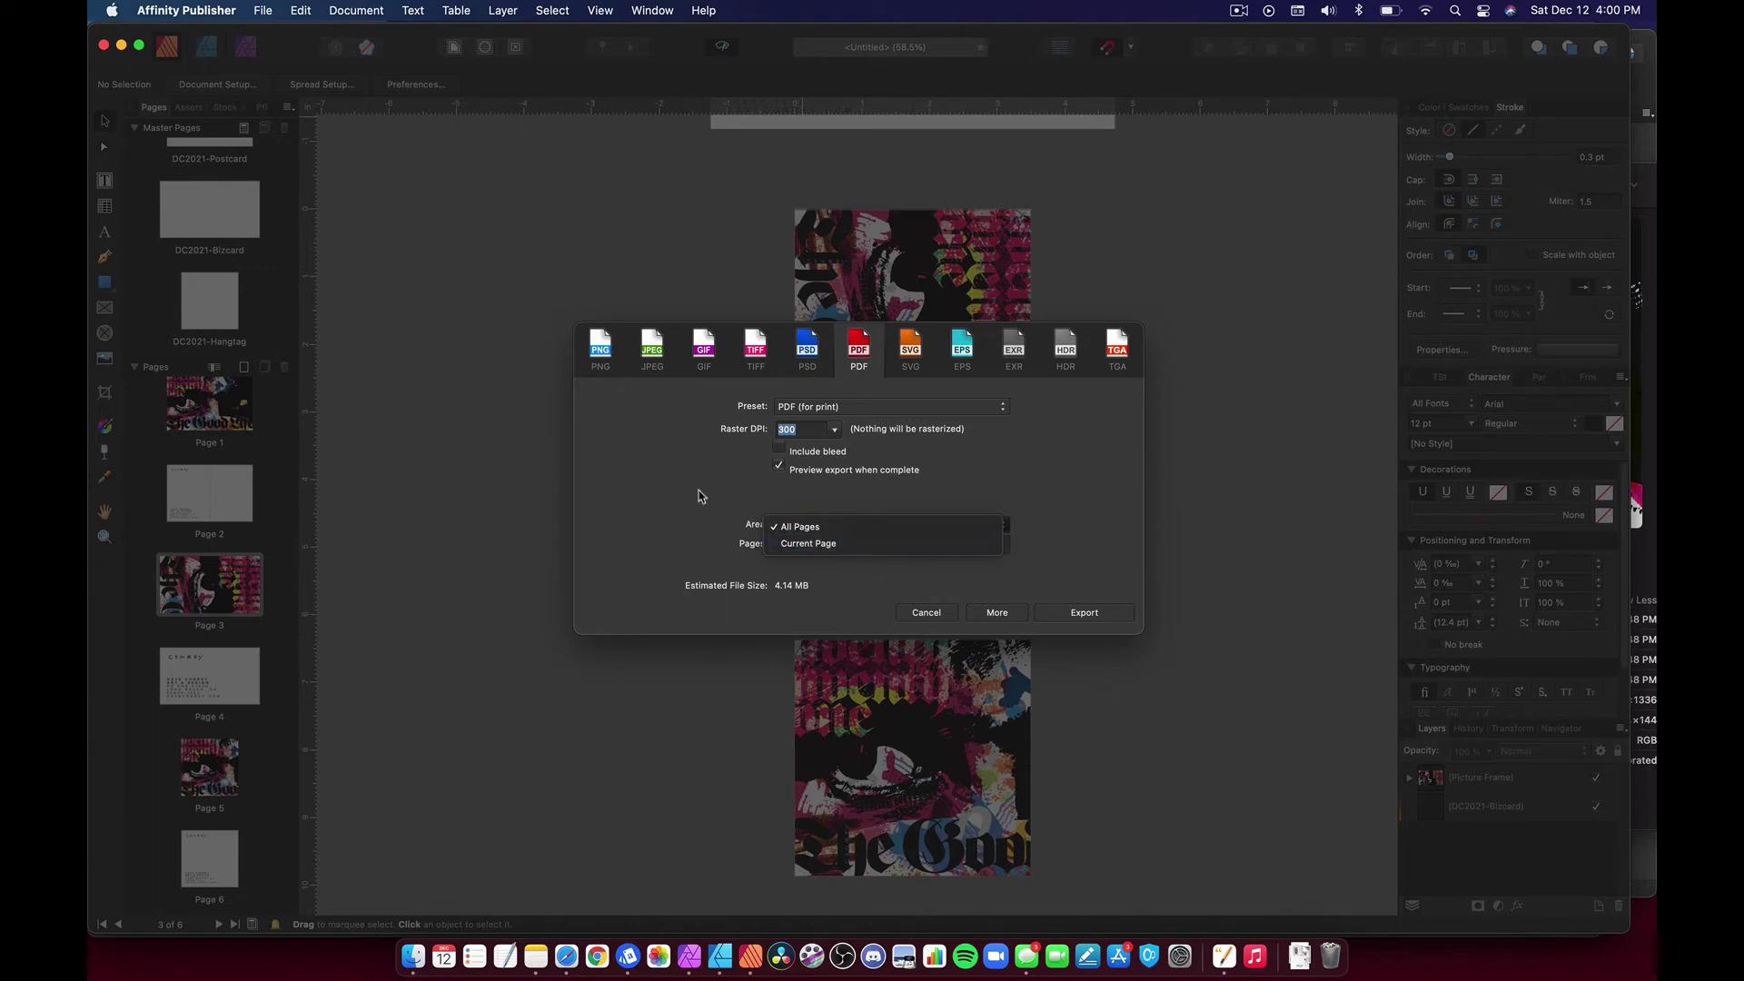
click(821, 546)
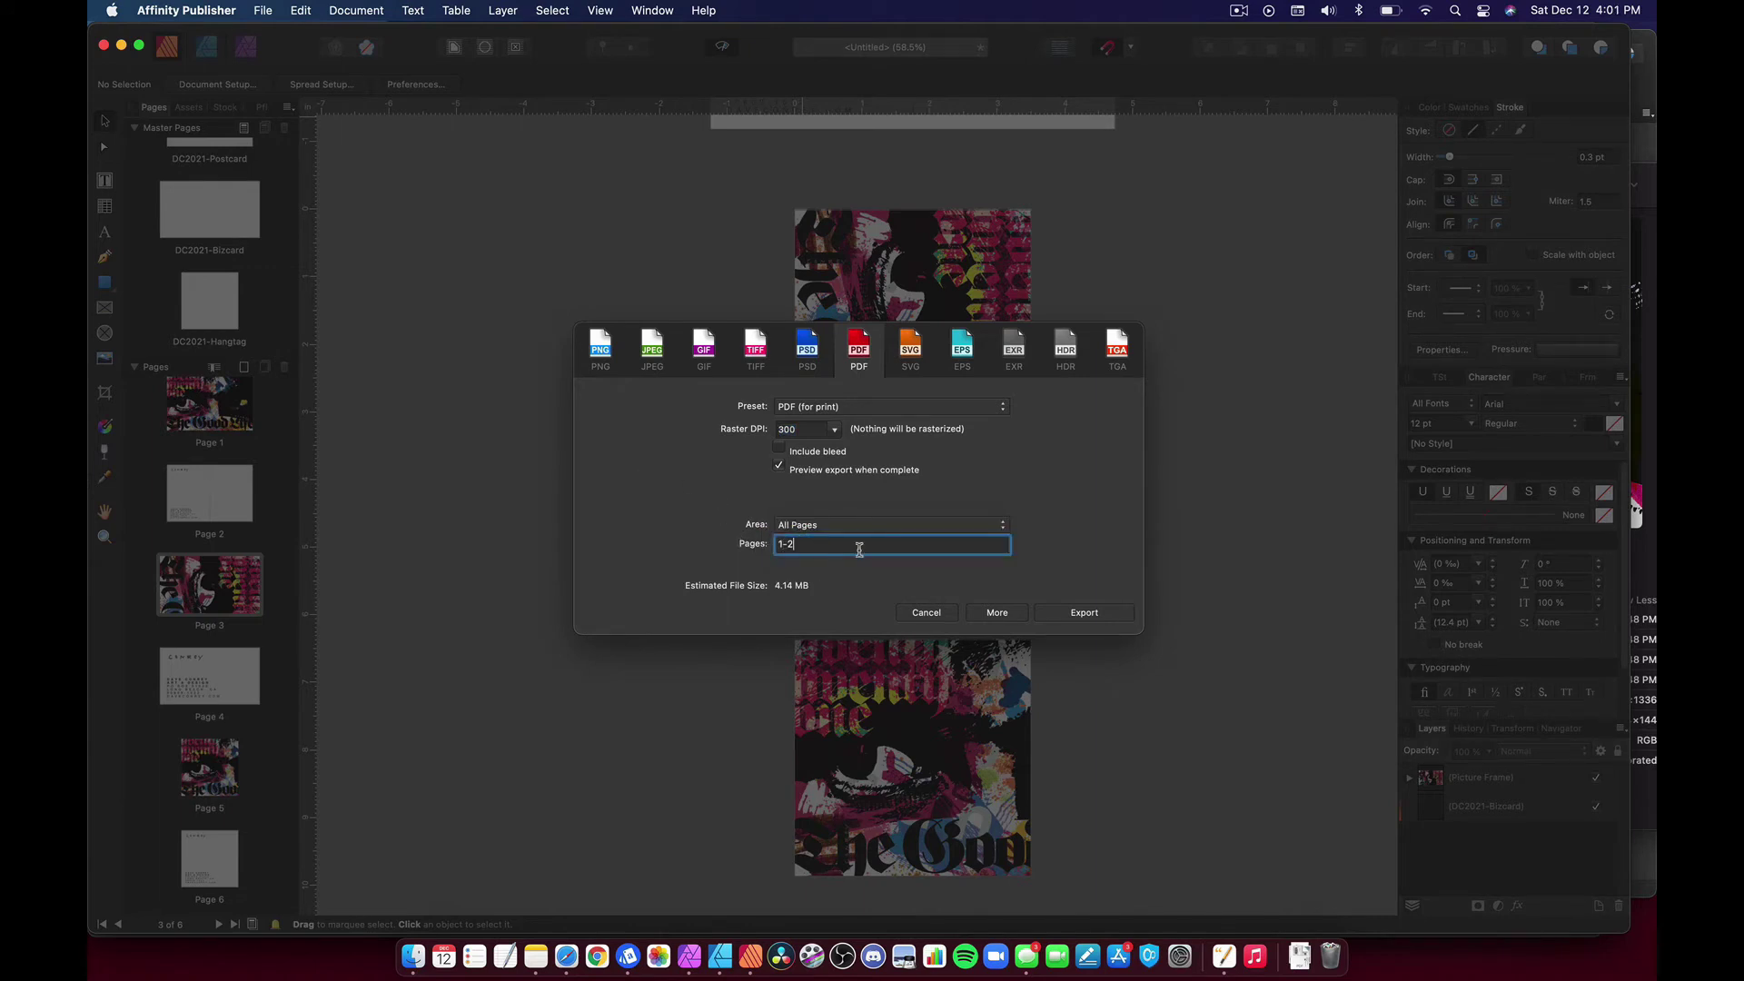
click(1085, 614)
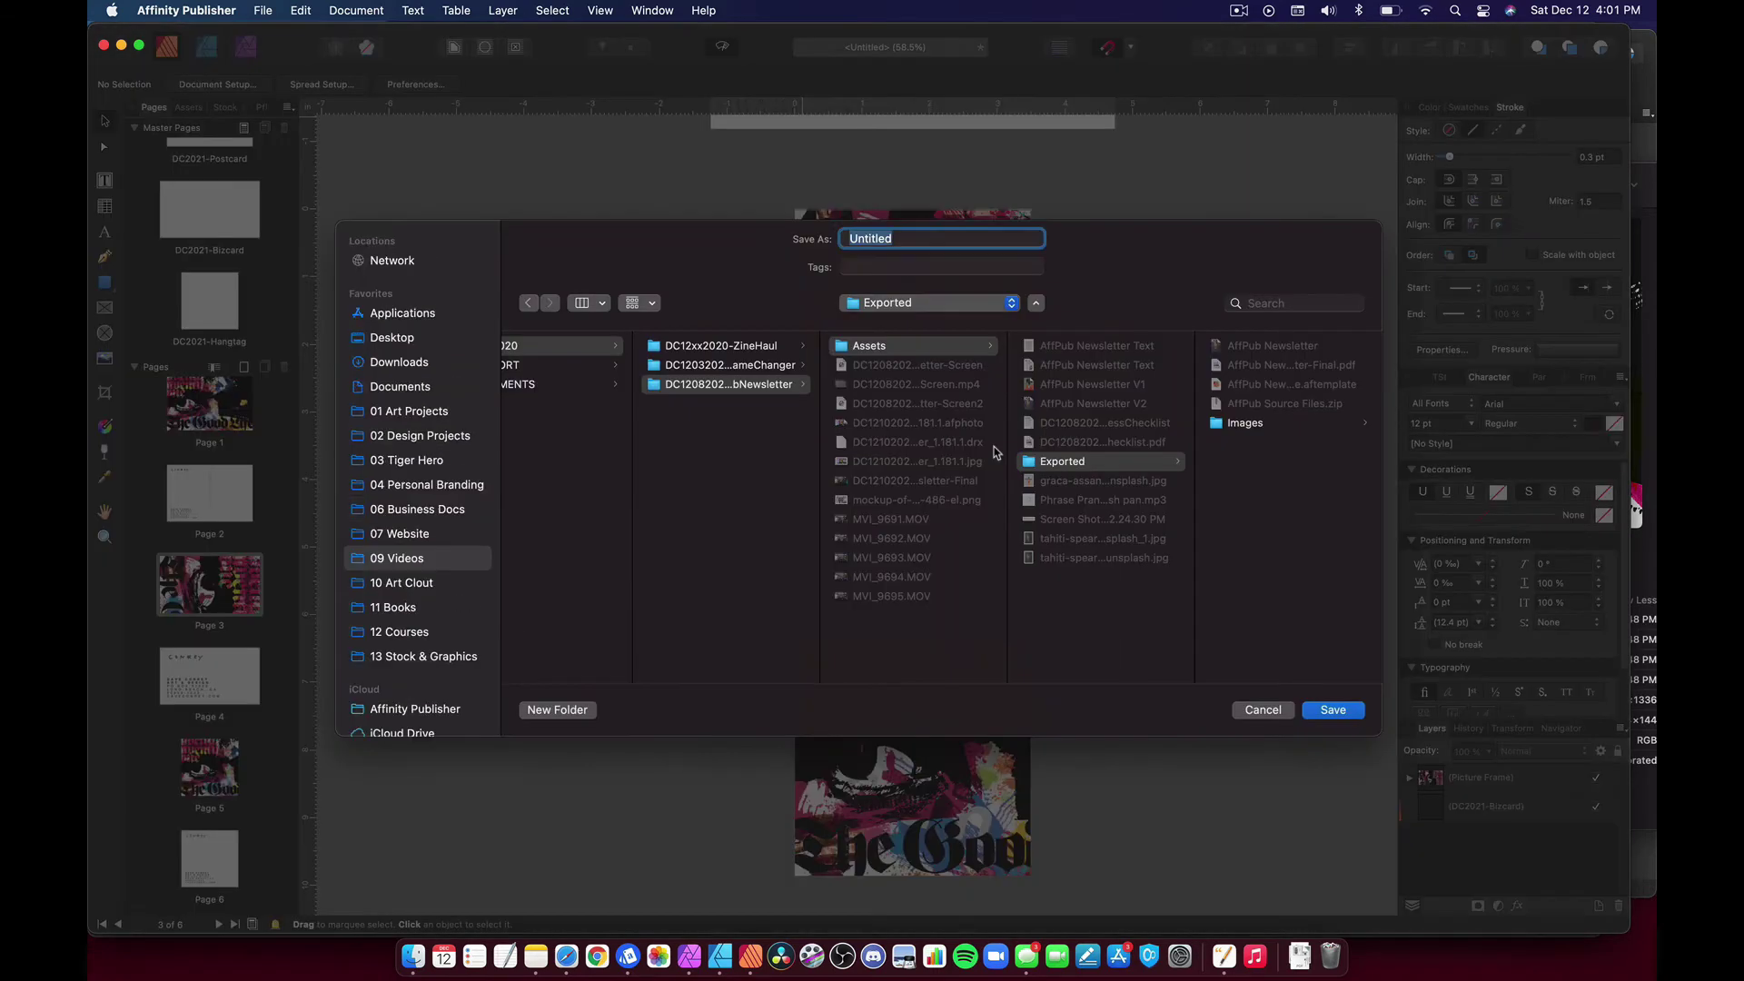
Save the export as DC-thegoodlife-Postcard-2021 inside a new folder named For Print
click(543, 710)
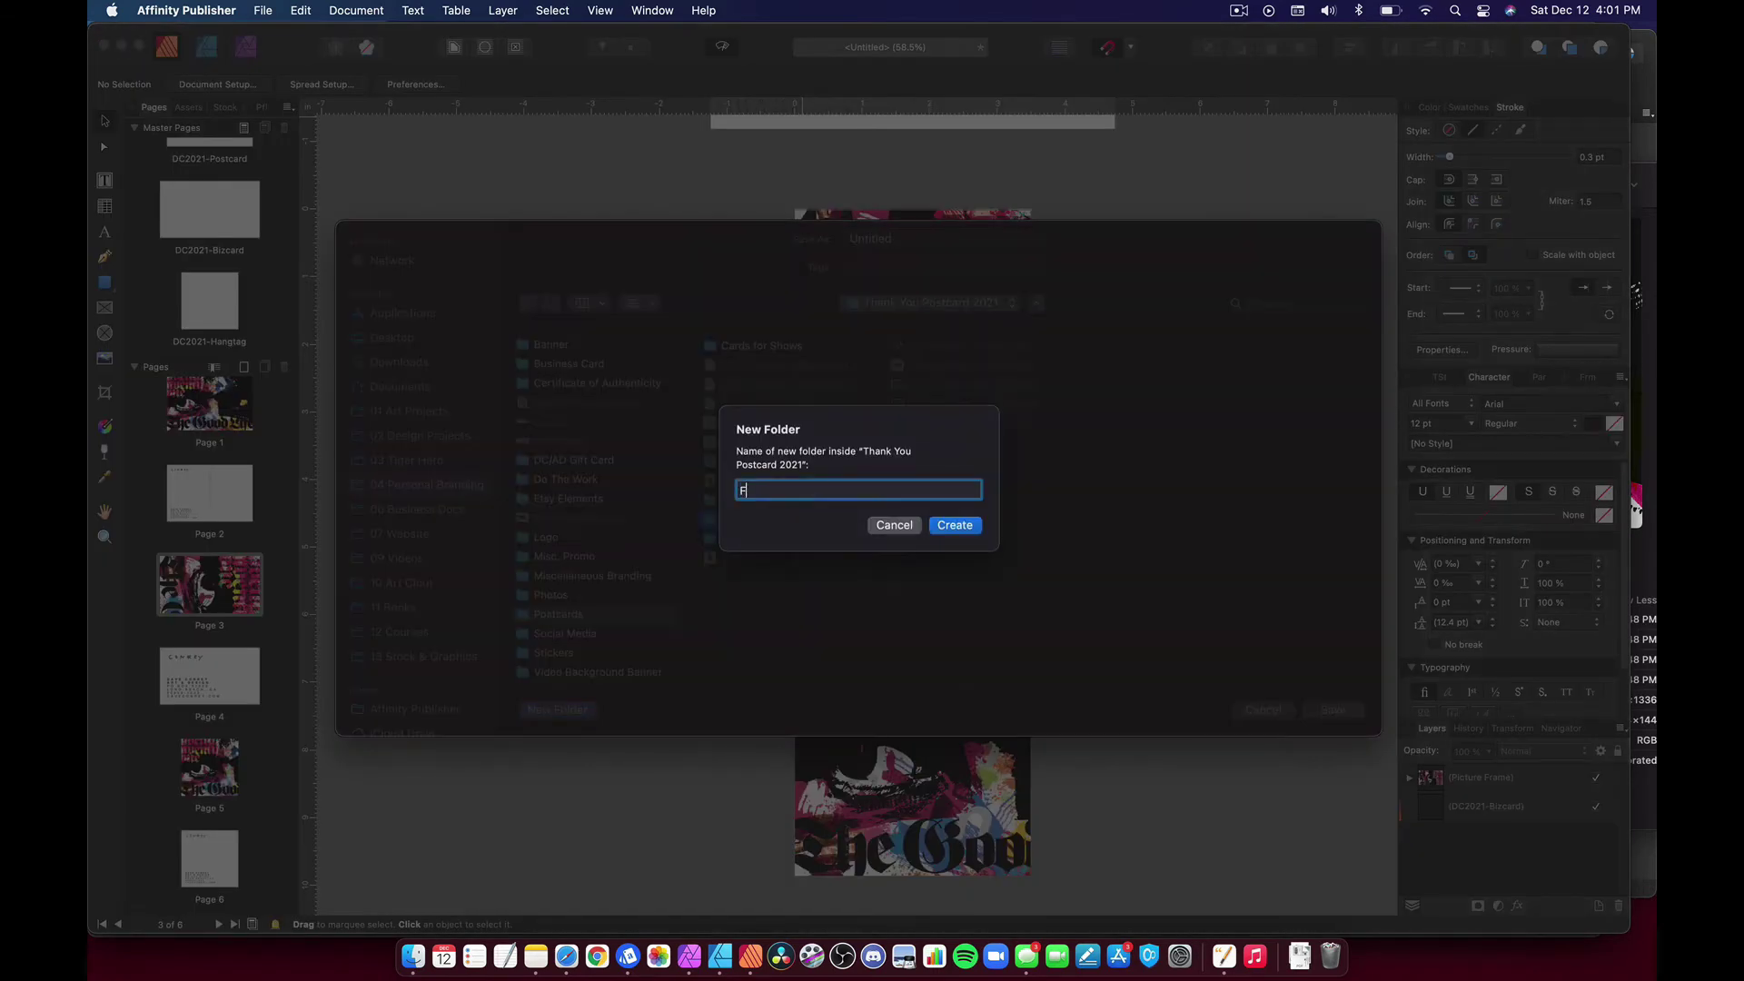
text(For Print)
key(Return)
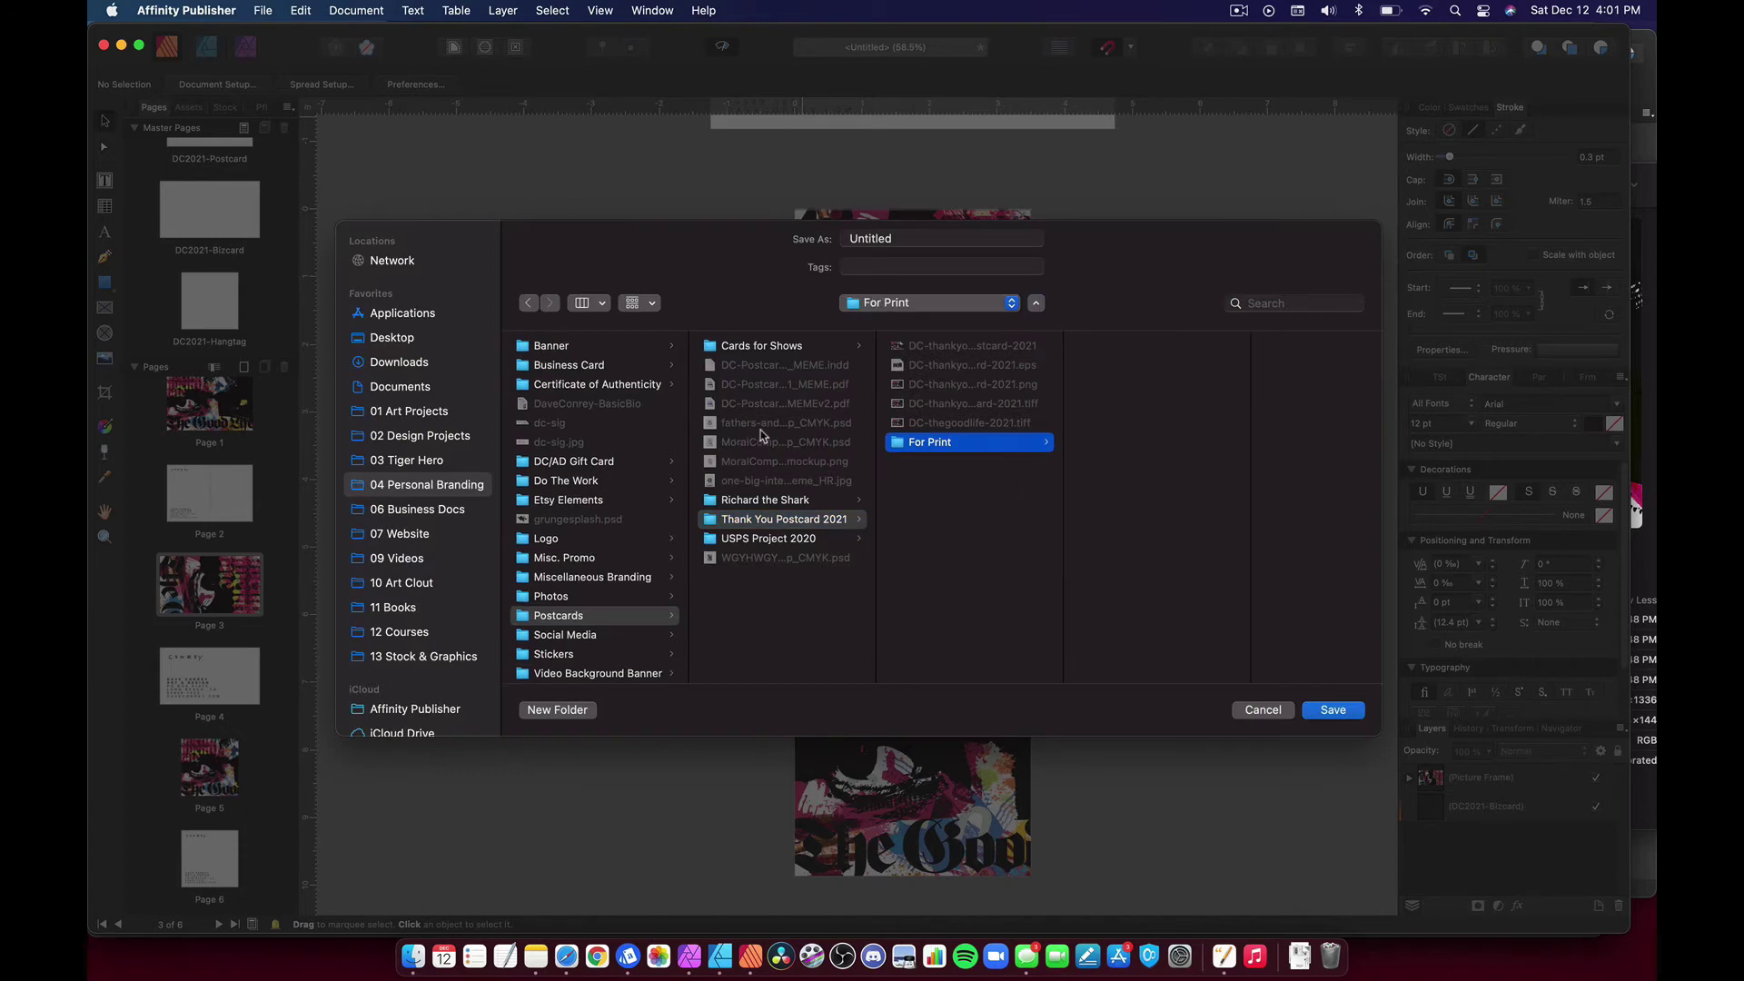
text(DC-thegoodlife-Postcard-2021)
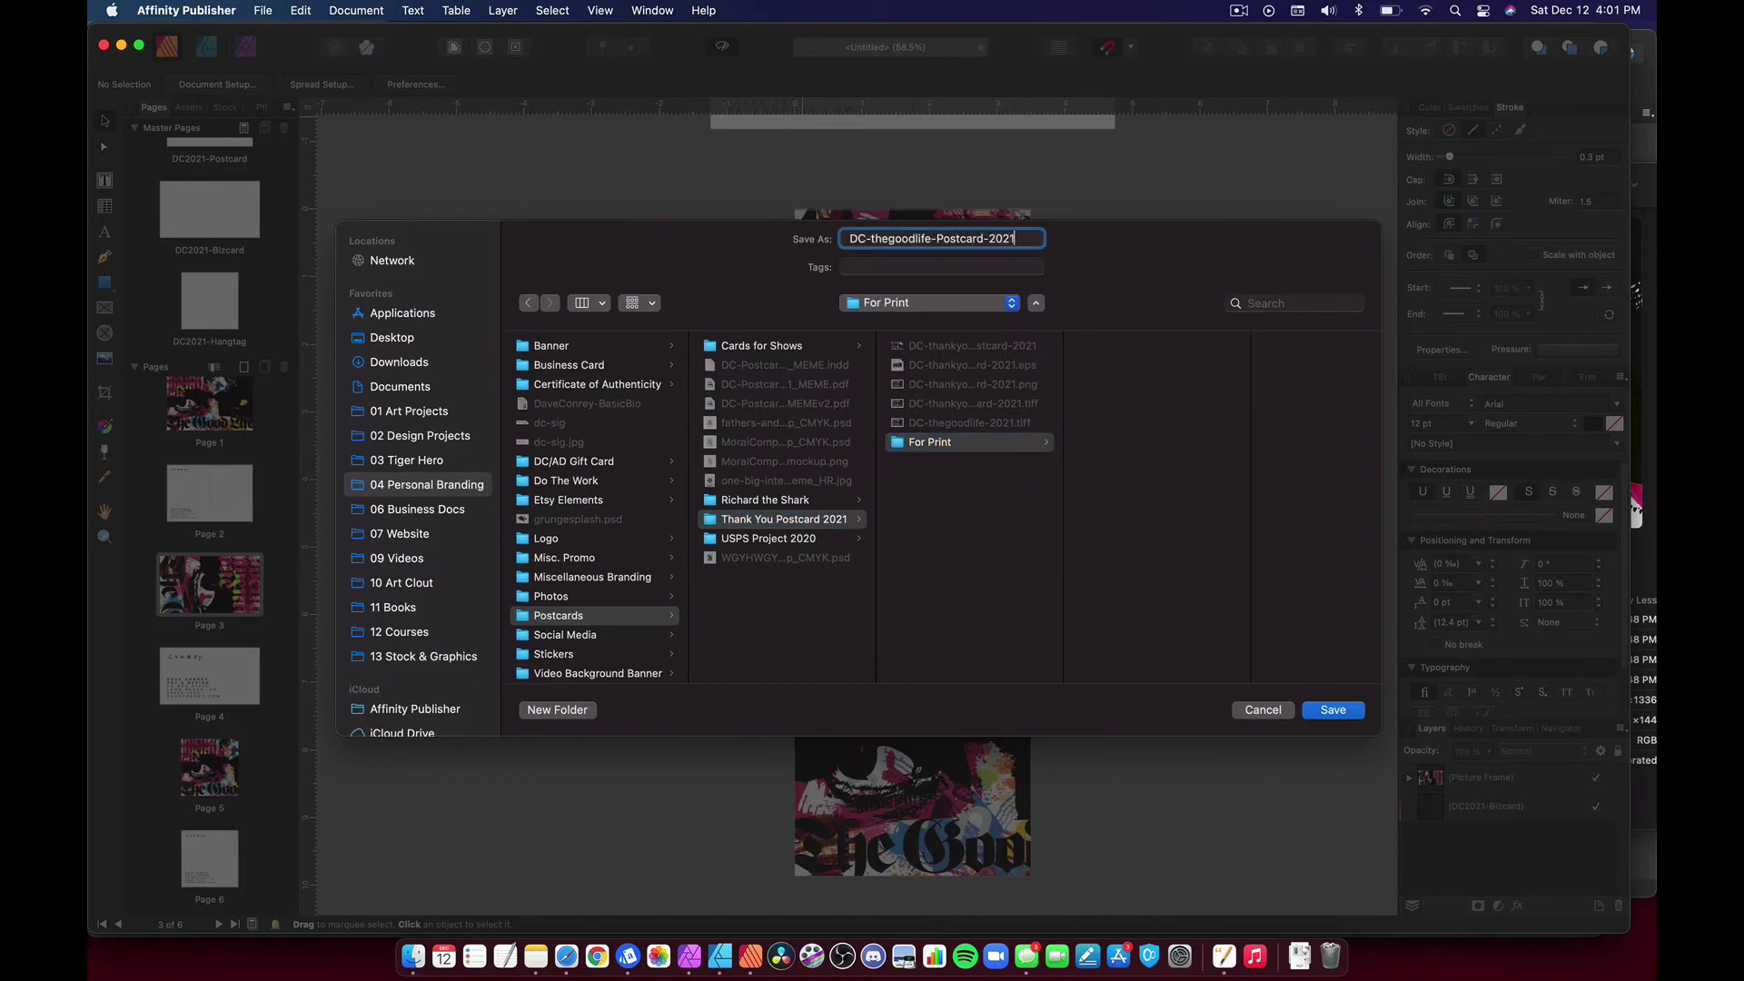
key(Return)
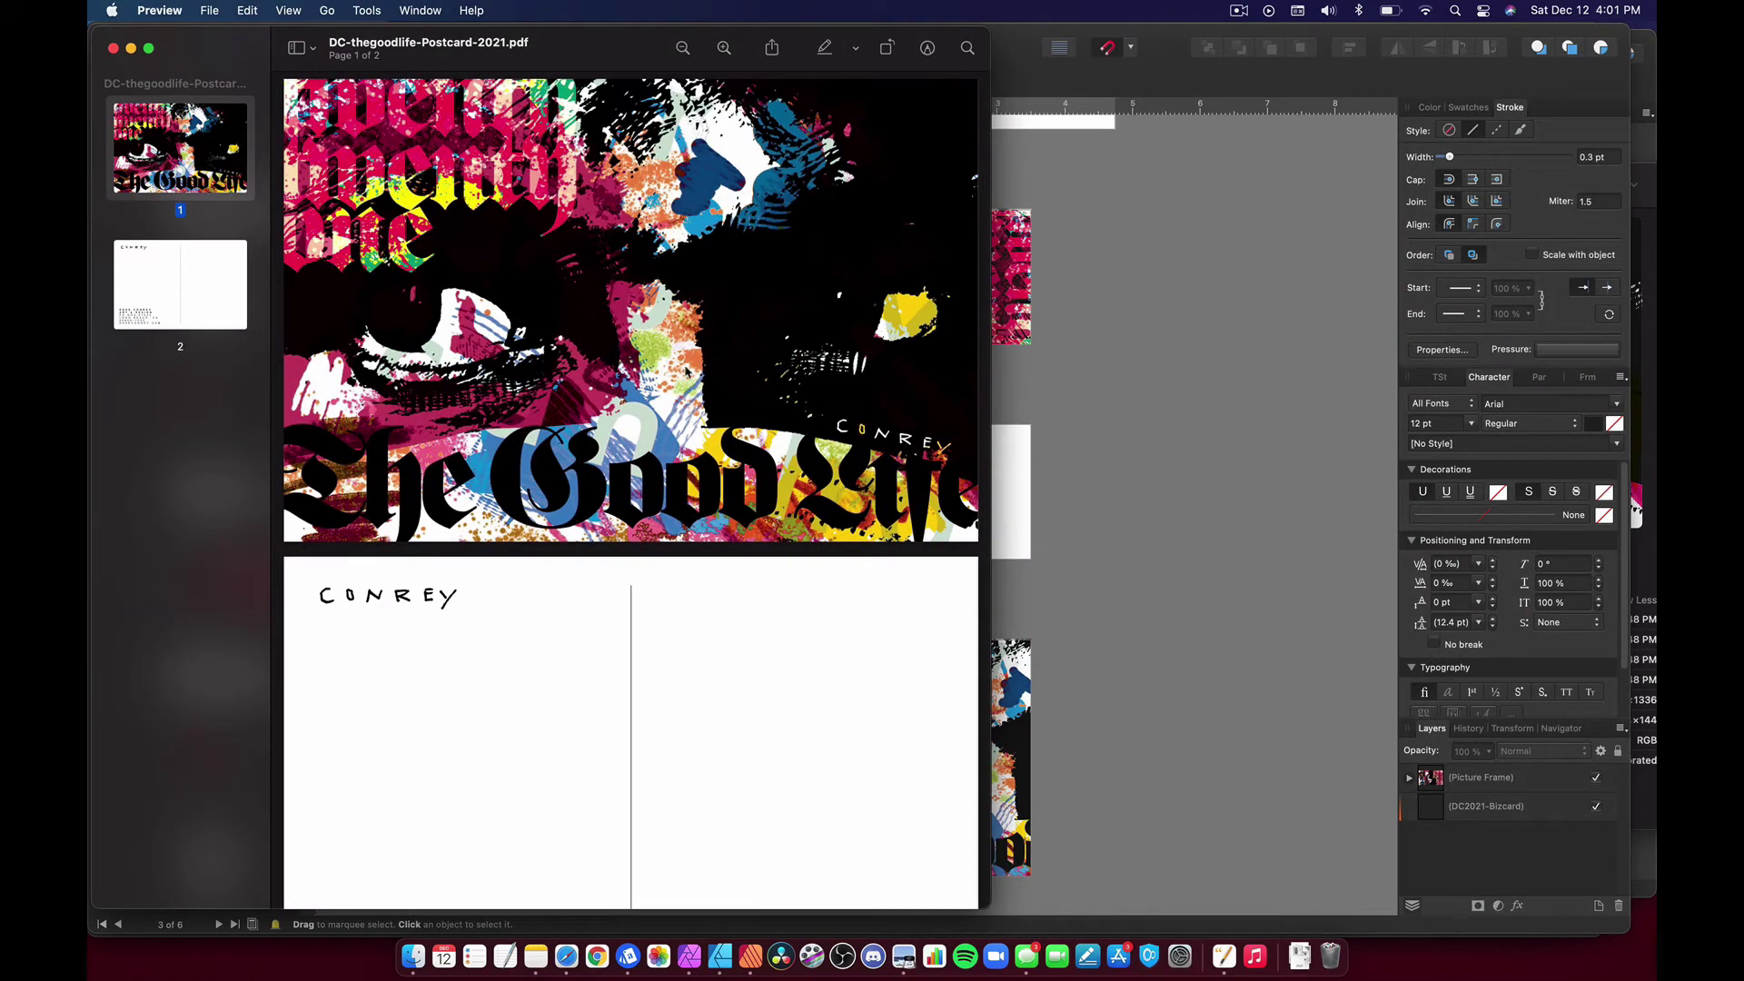
scroll(823, 514, down, 3)
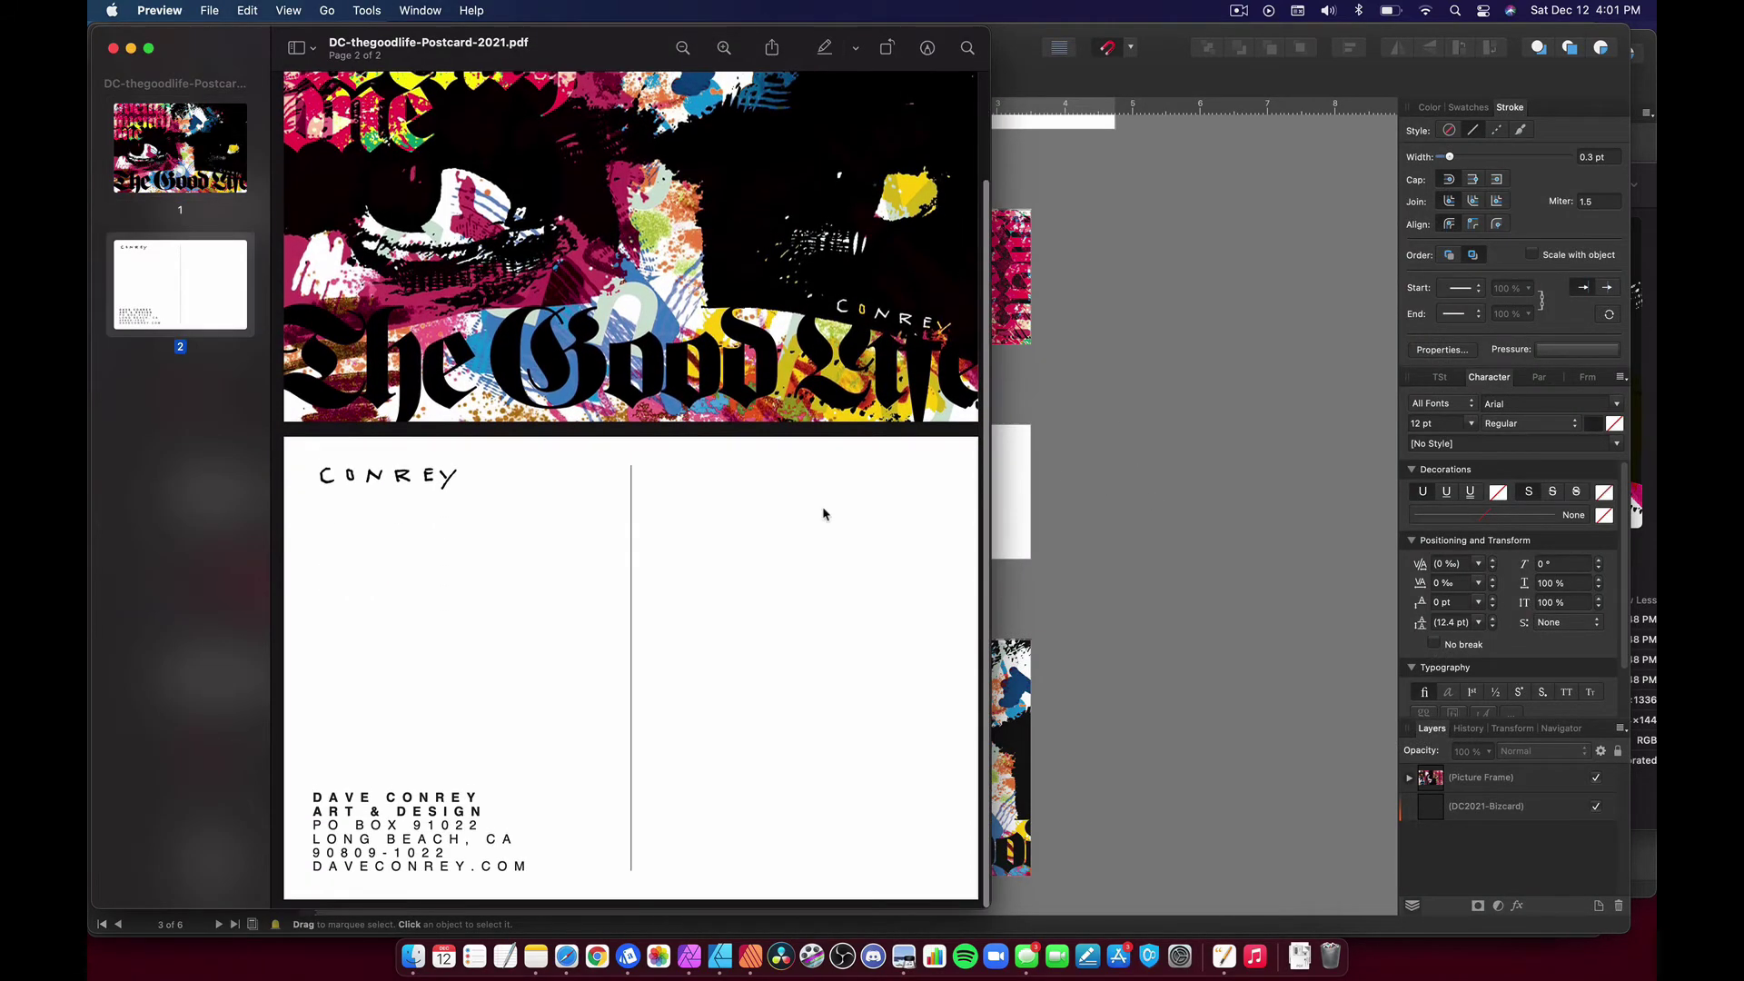
click(1449, 468)
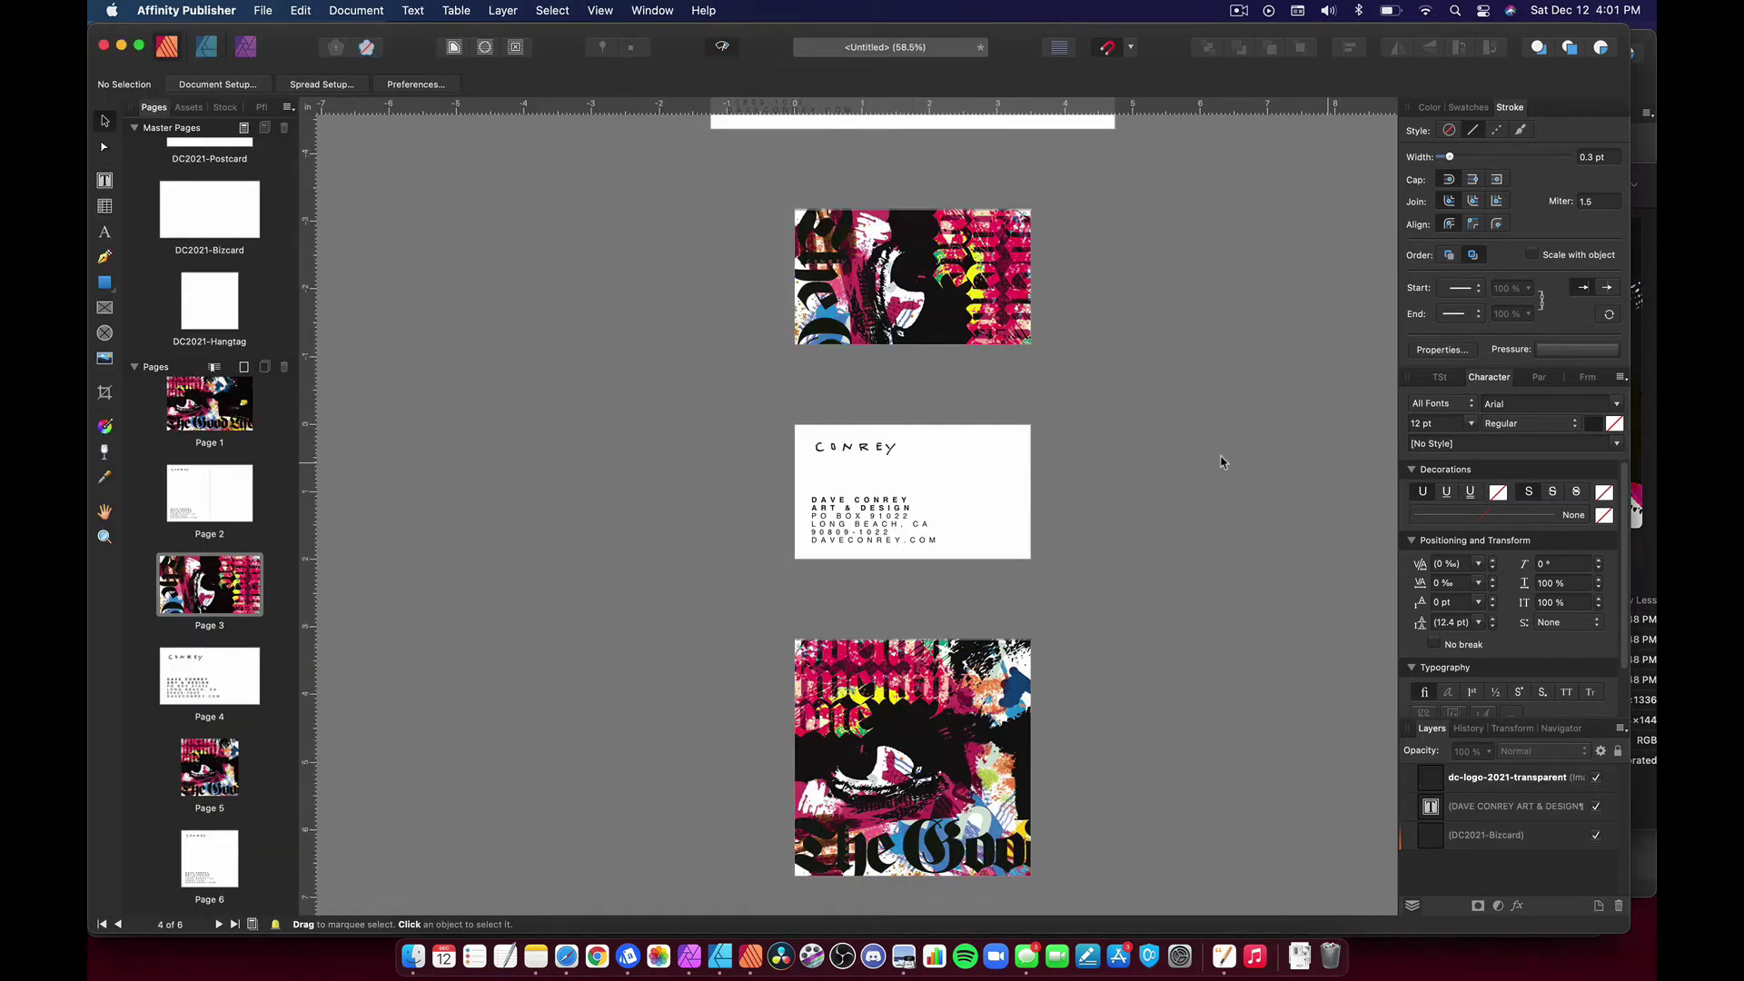
From page 3, export pages 3-4 as PDF (for print) named DC-thegoodlife-bizcard-2021 in For Print
click(209, 586)
click(263, 10)
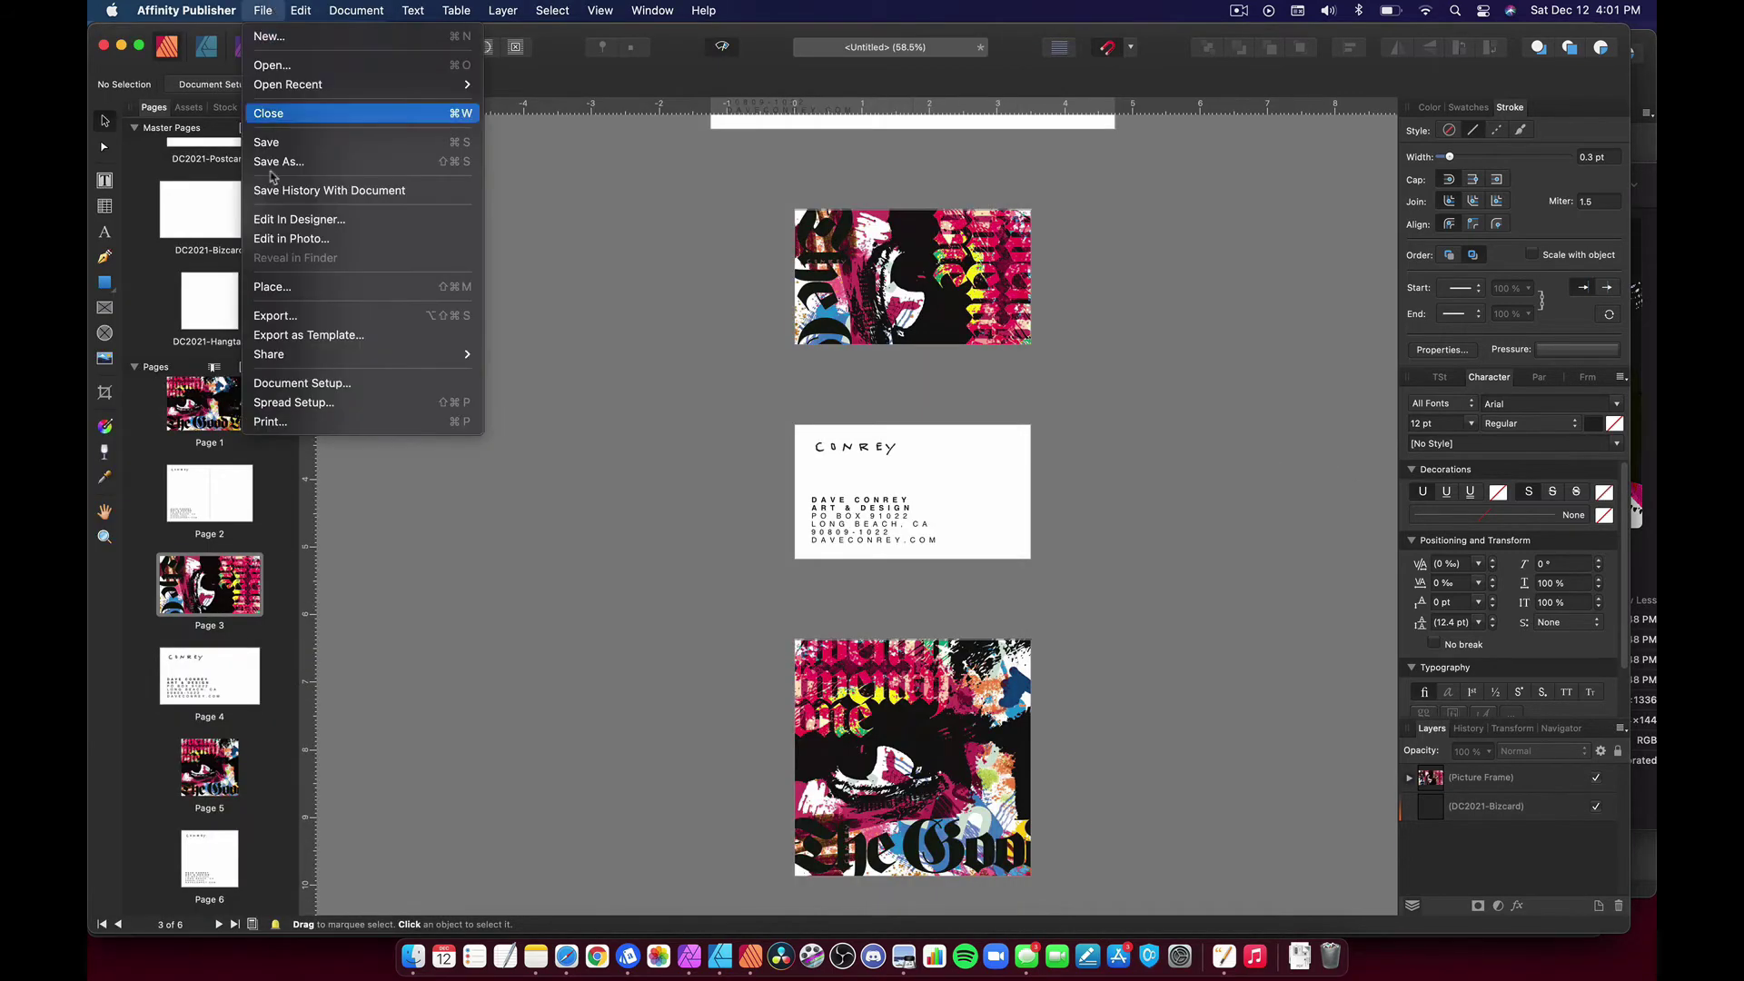
click(320, 318)
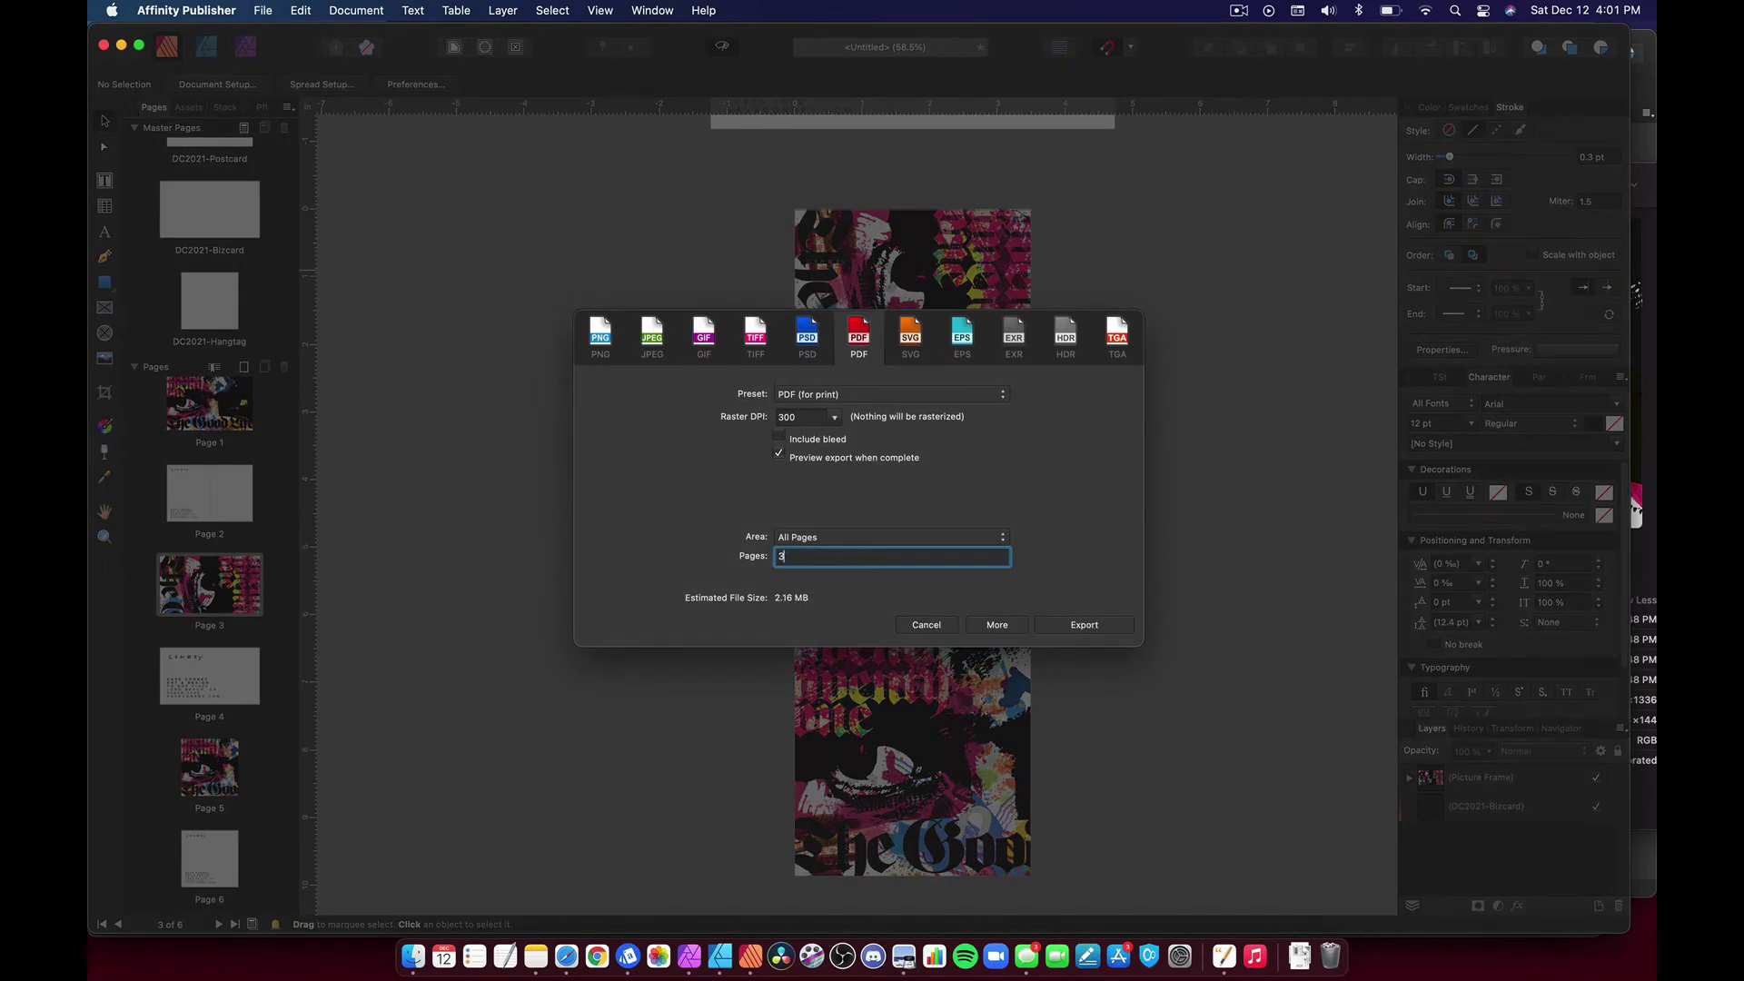
click(1085, 625)
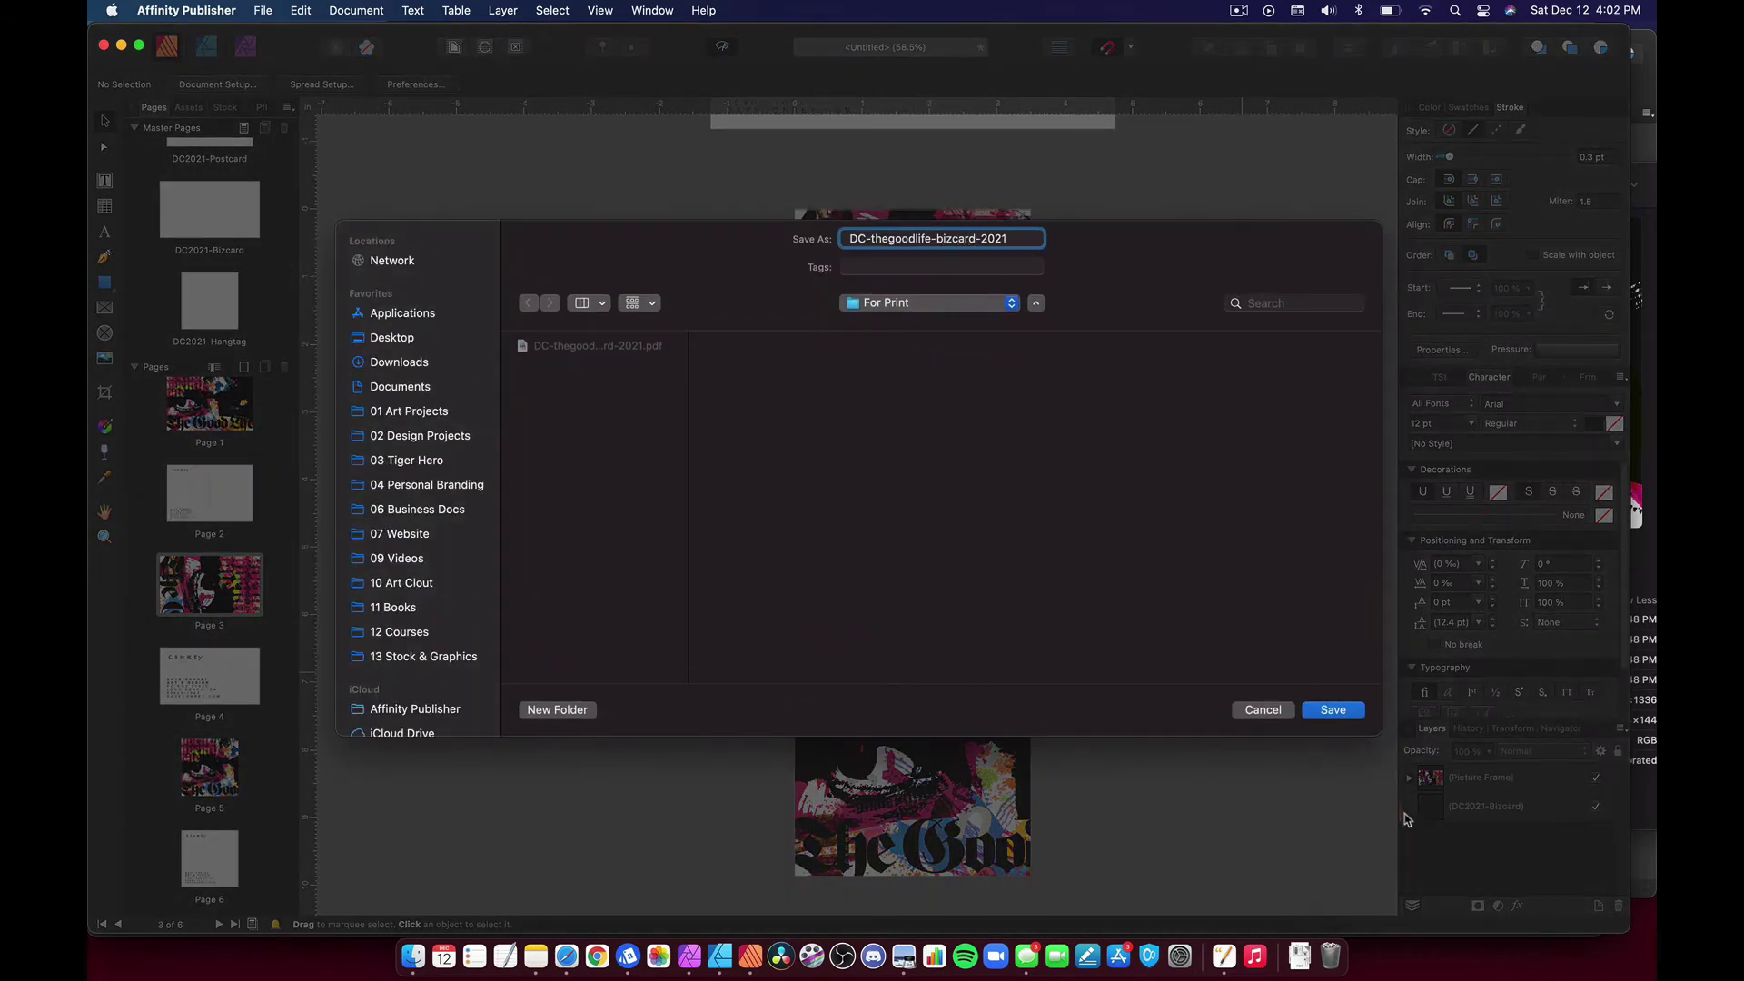
click(1332, 710)
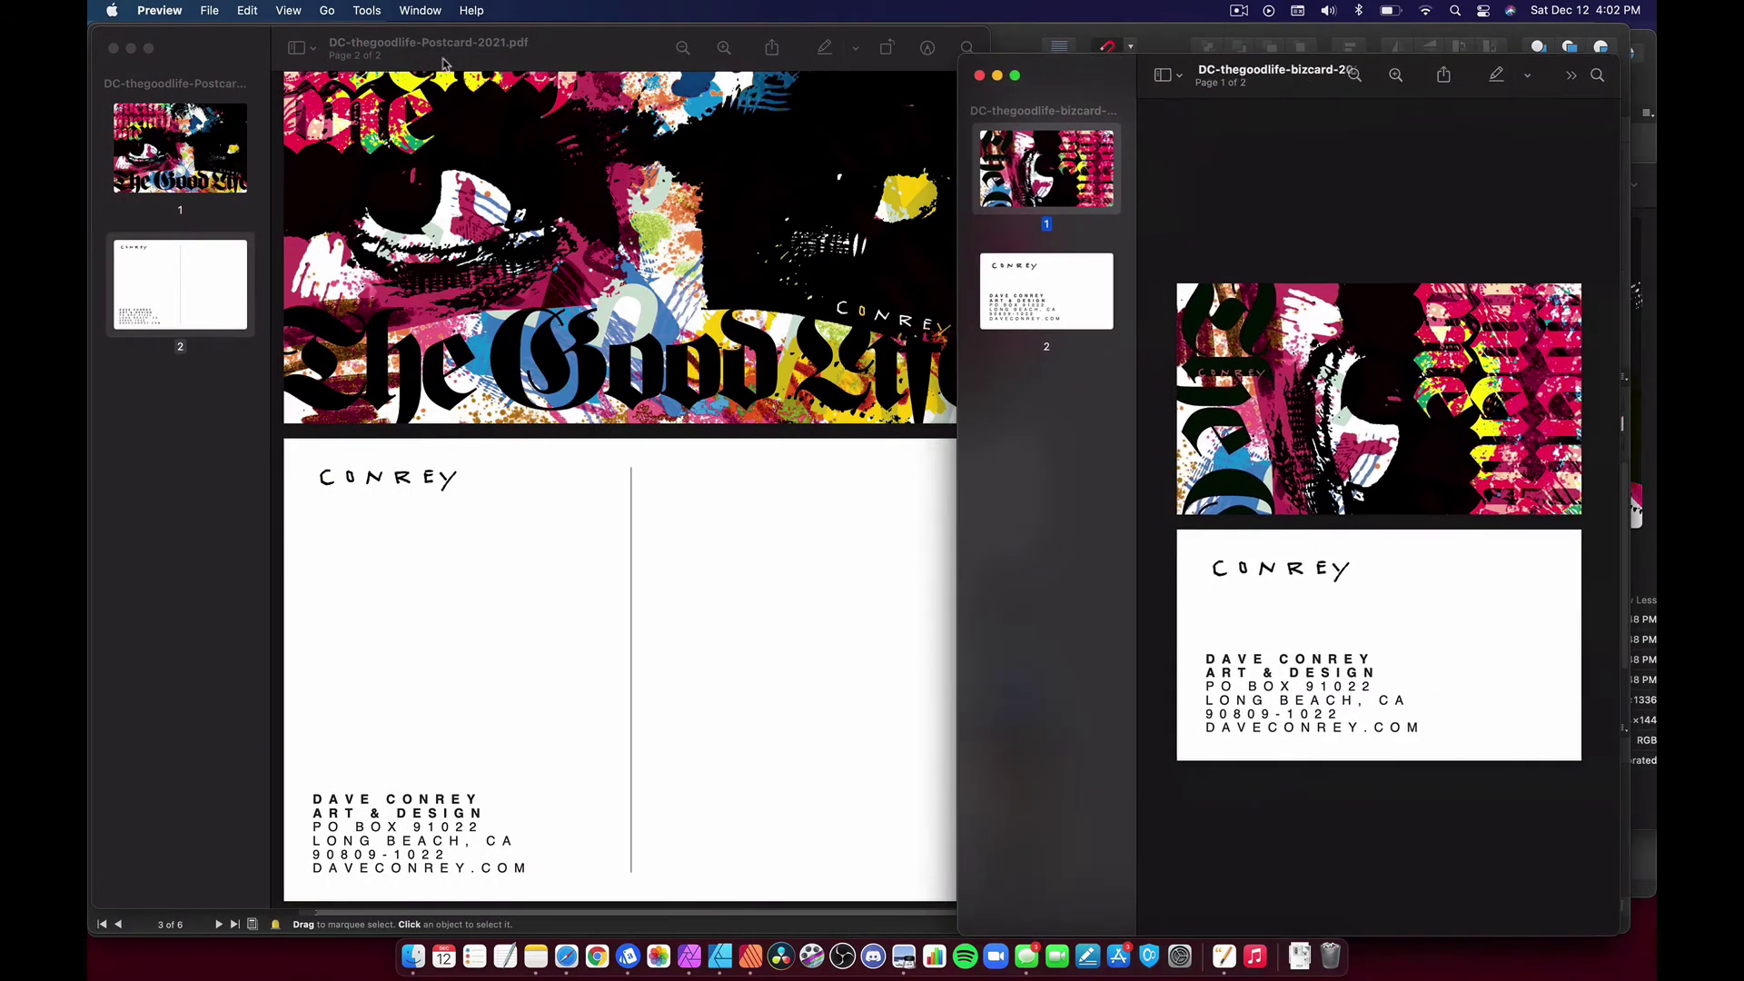
key(super+q)
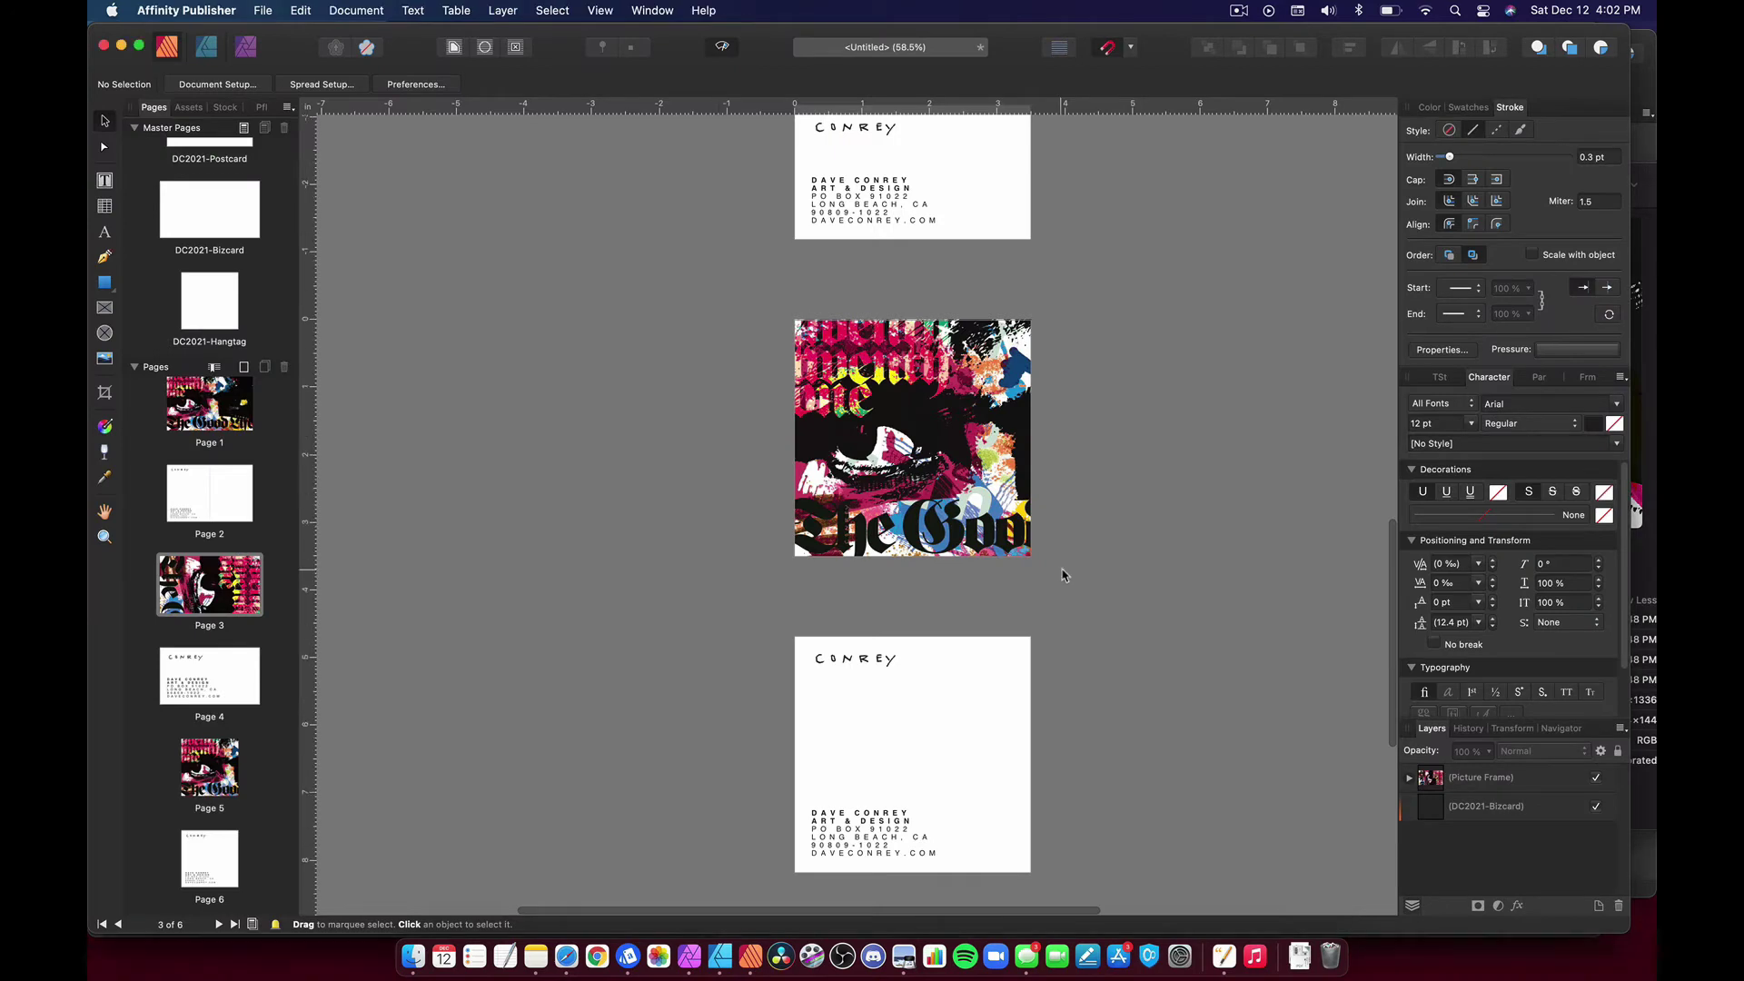
Export pages 5-6 as a print PDF saved as DC-thegoodlife-hangtag-2021 in For Print
key(super+alt+shift+s)
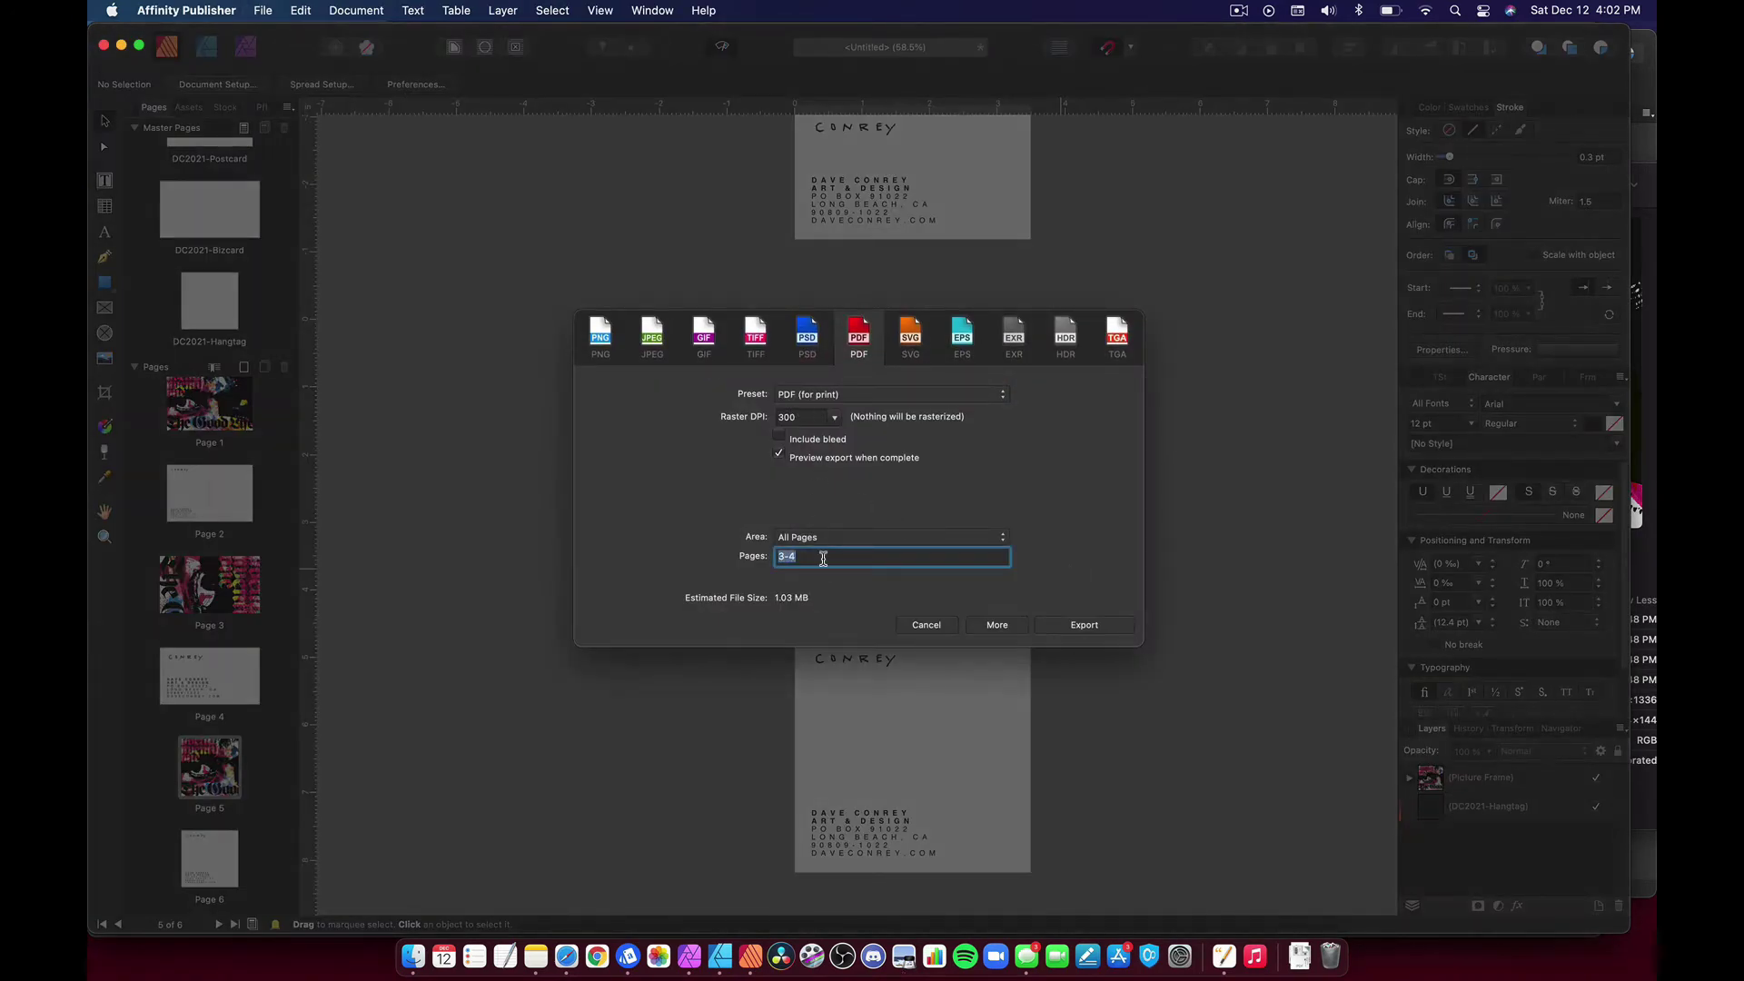
click(1110, 625)
text(DC-thegoodlife-Postcard-2021)
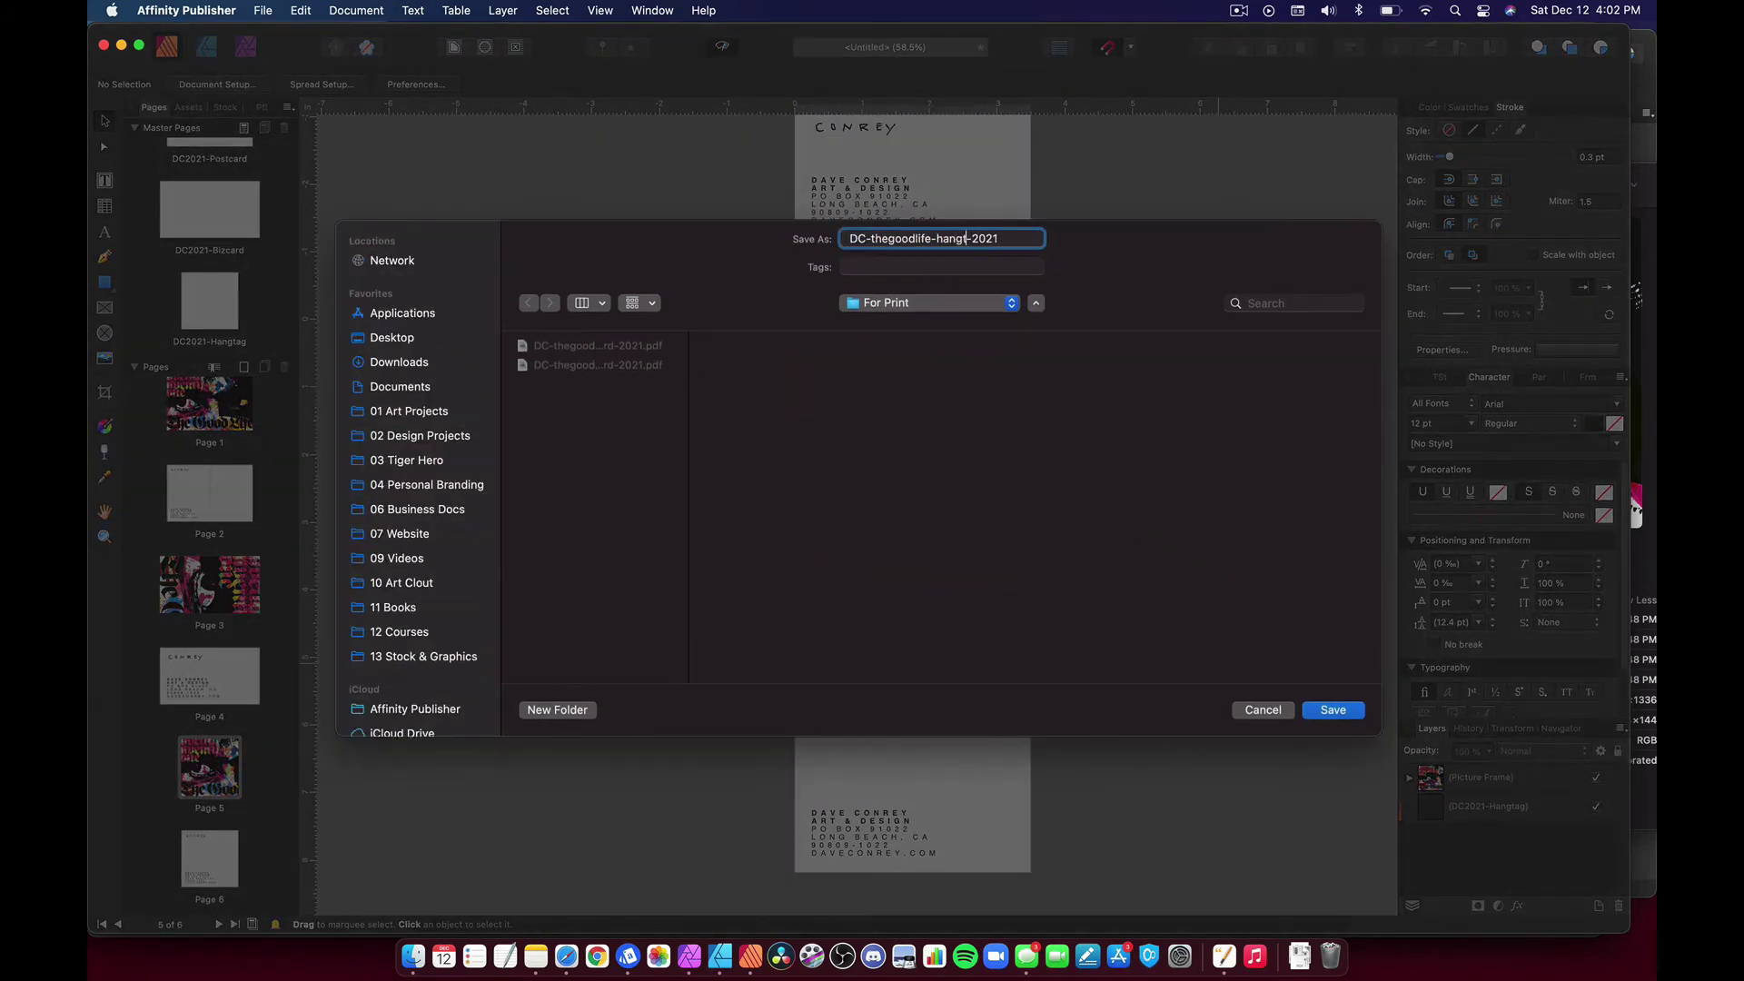
key(Return)
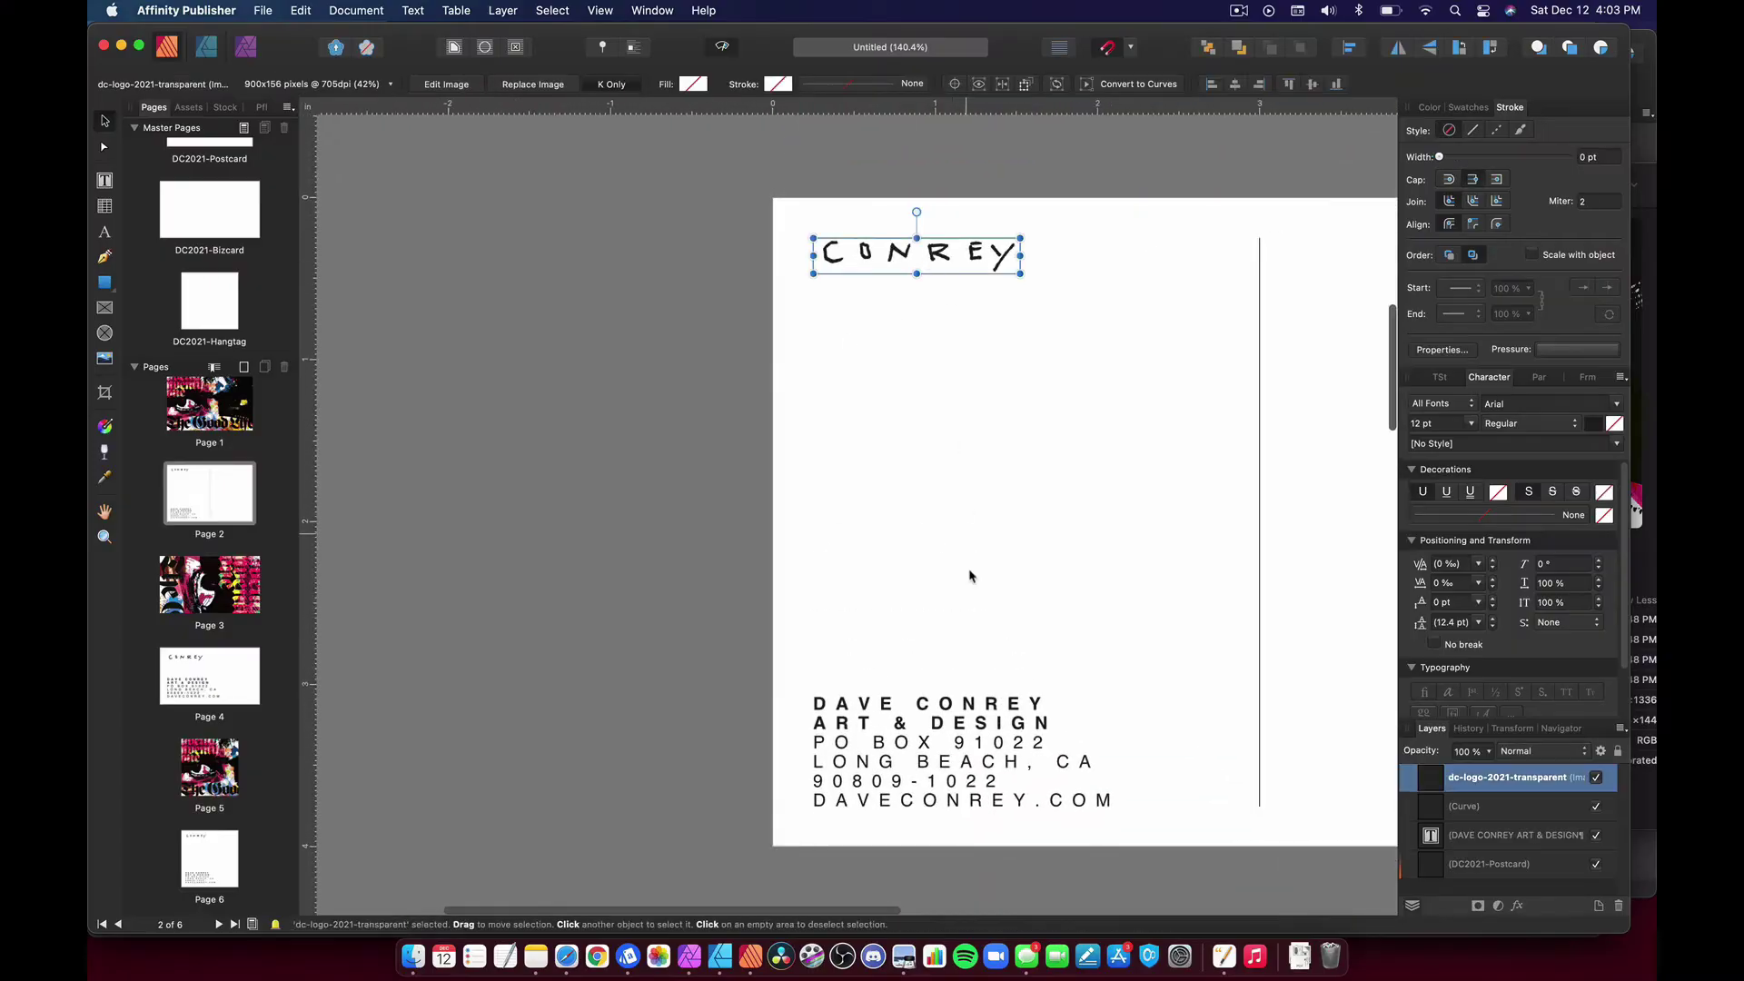
Add the address block and divider line to the logo selection, then open the DC2021-Postcard master
shift+click(960, 723)
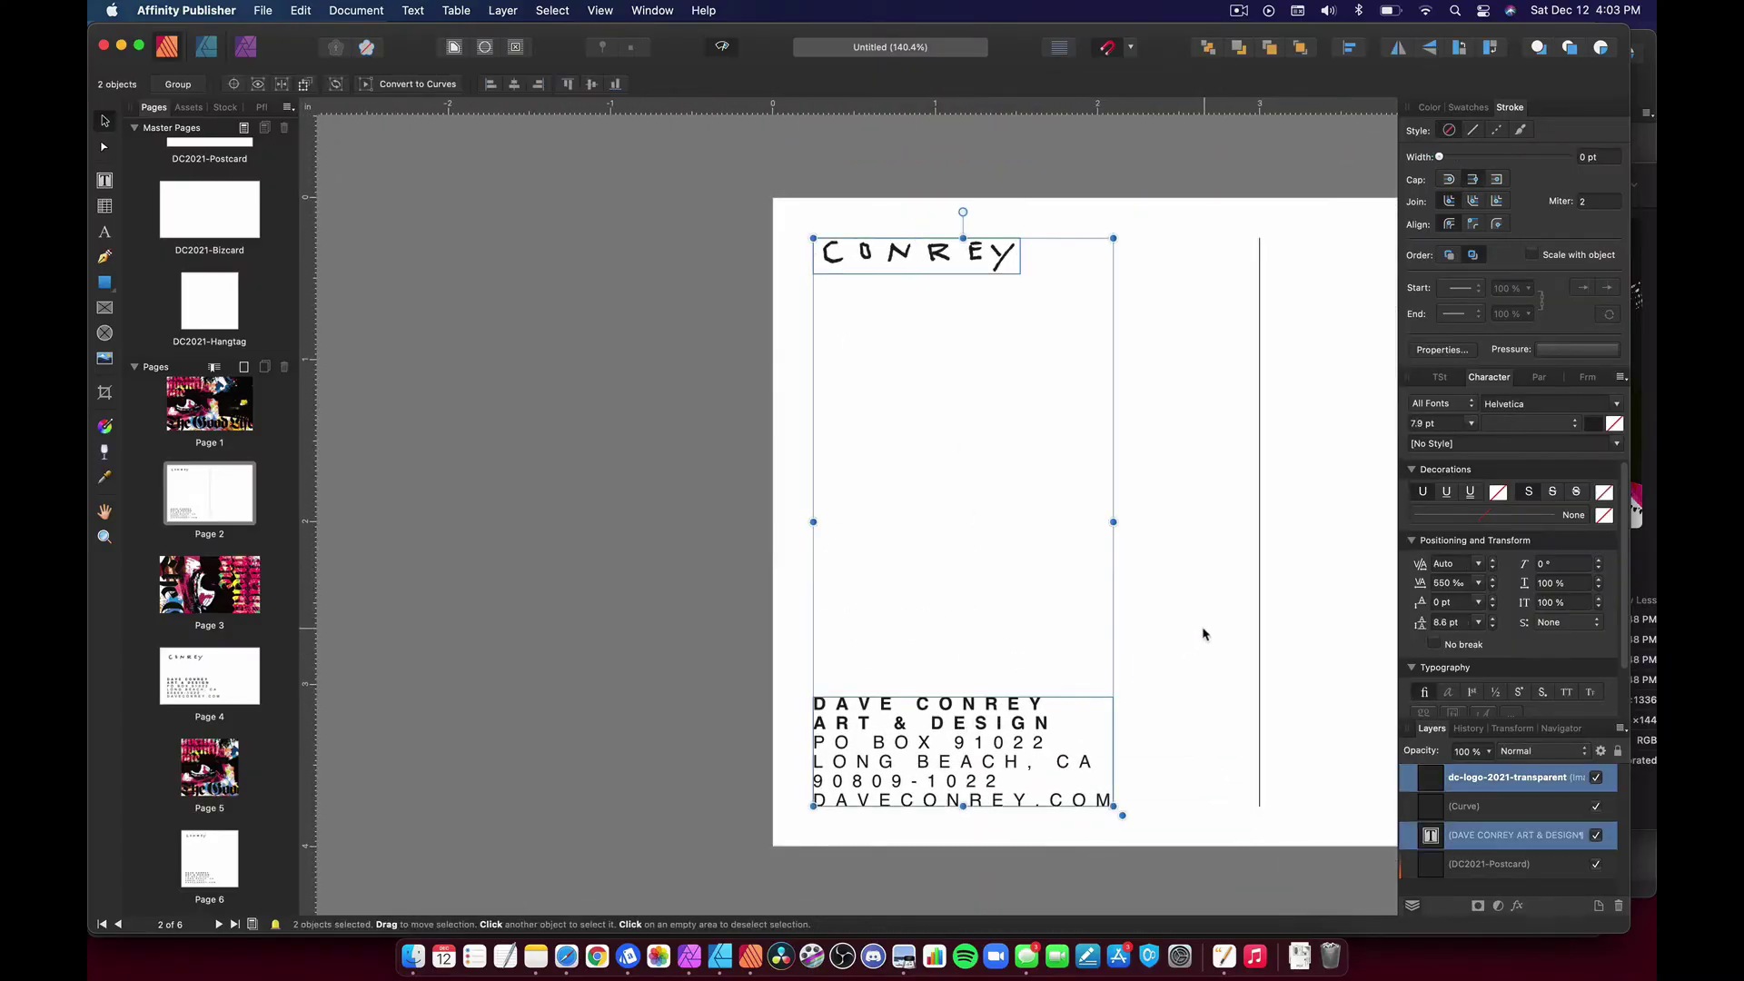
shift+click(1260, 628)
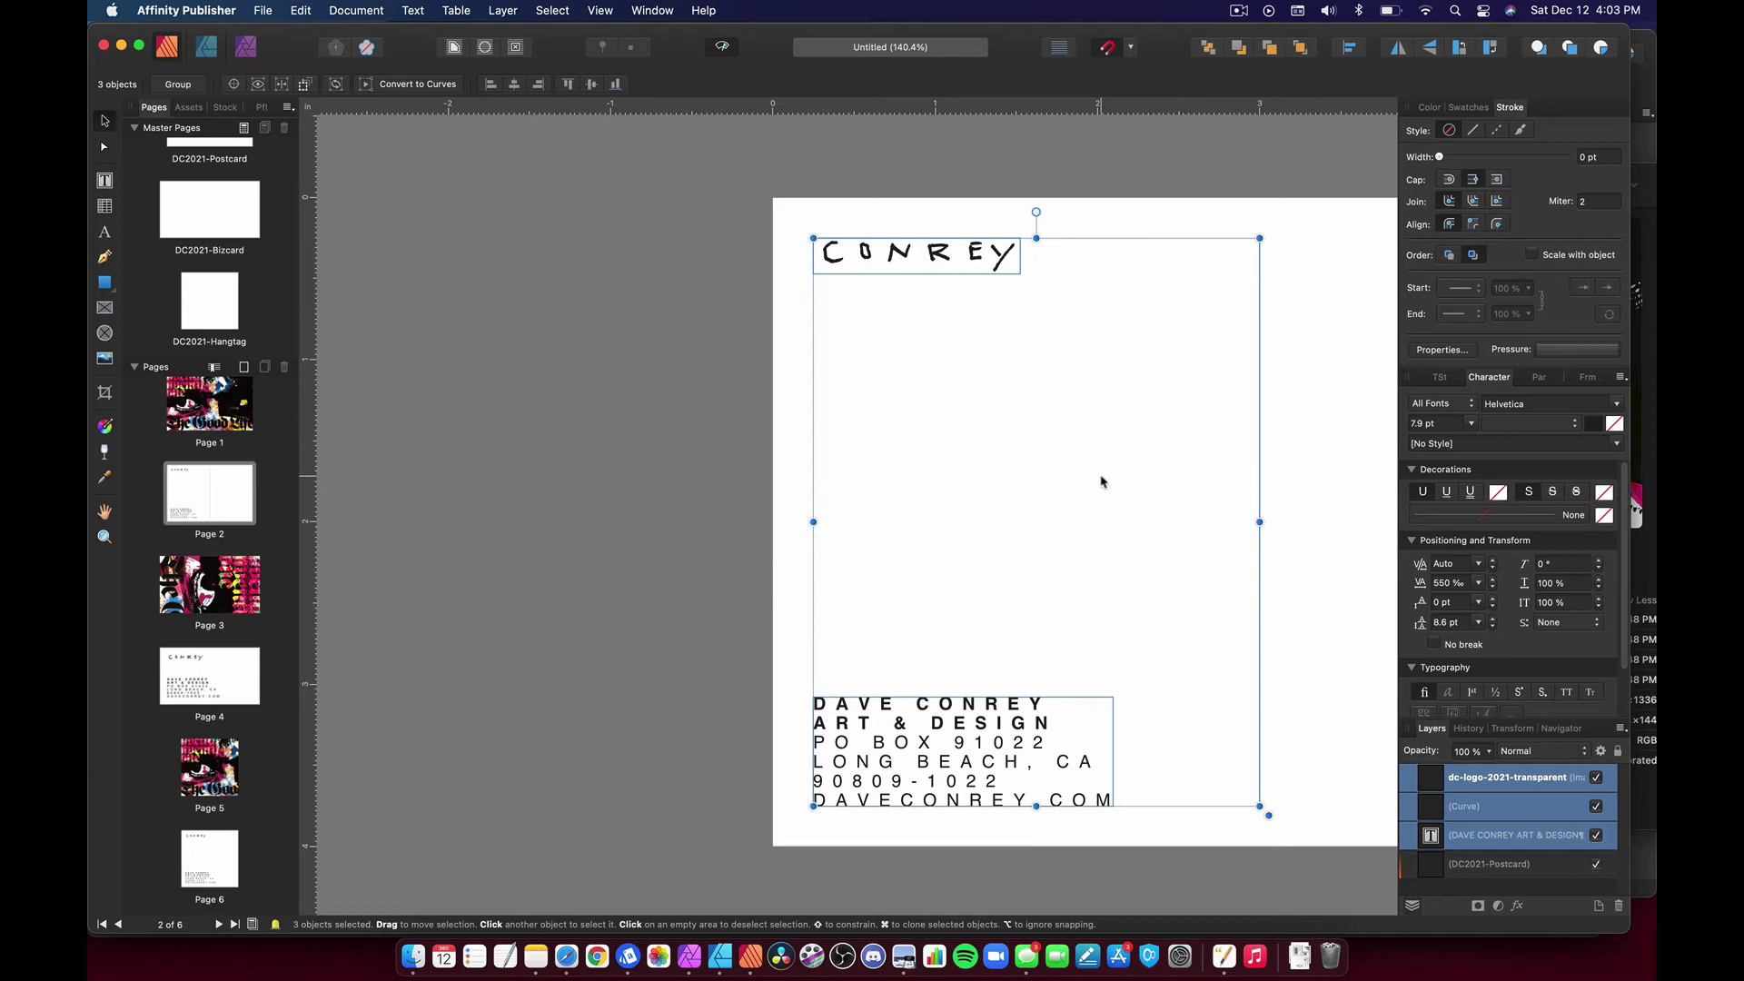
scroll(522, 416, up, 10)
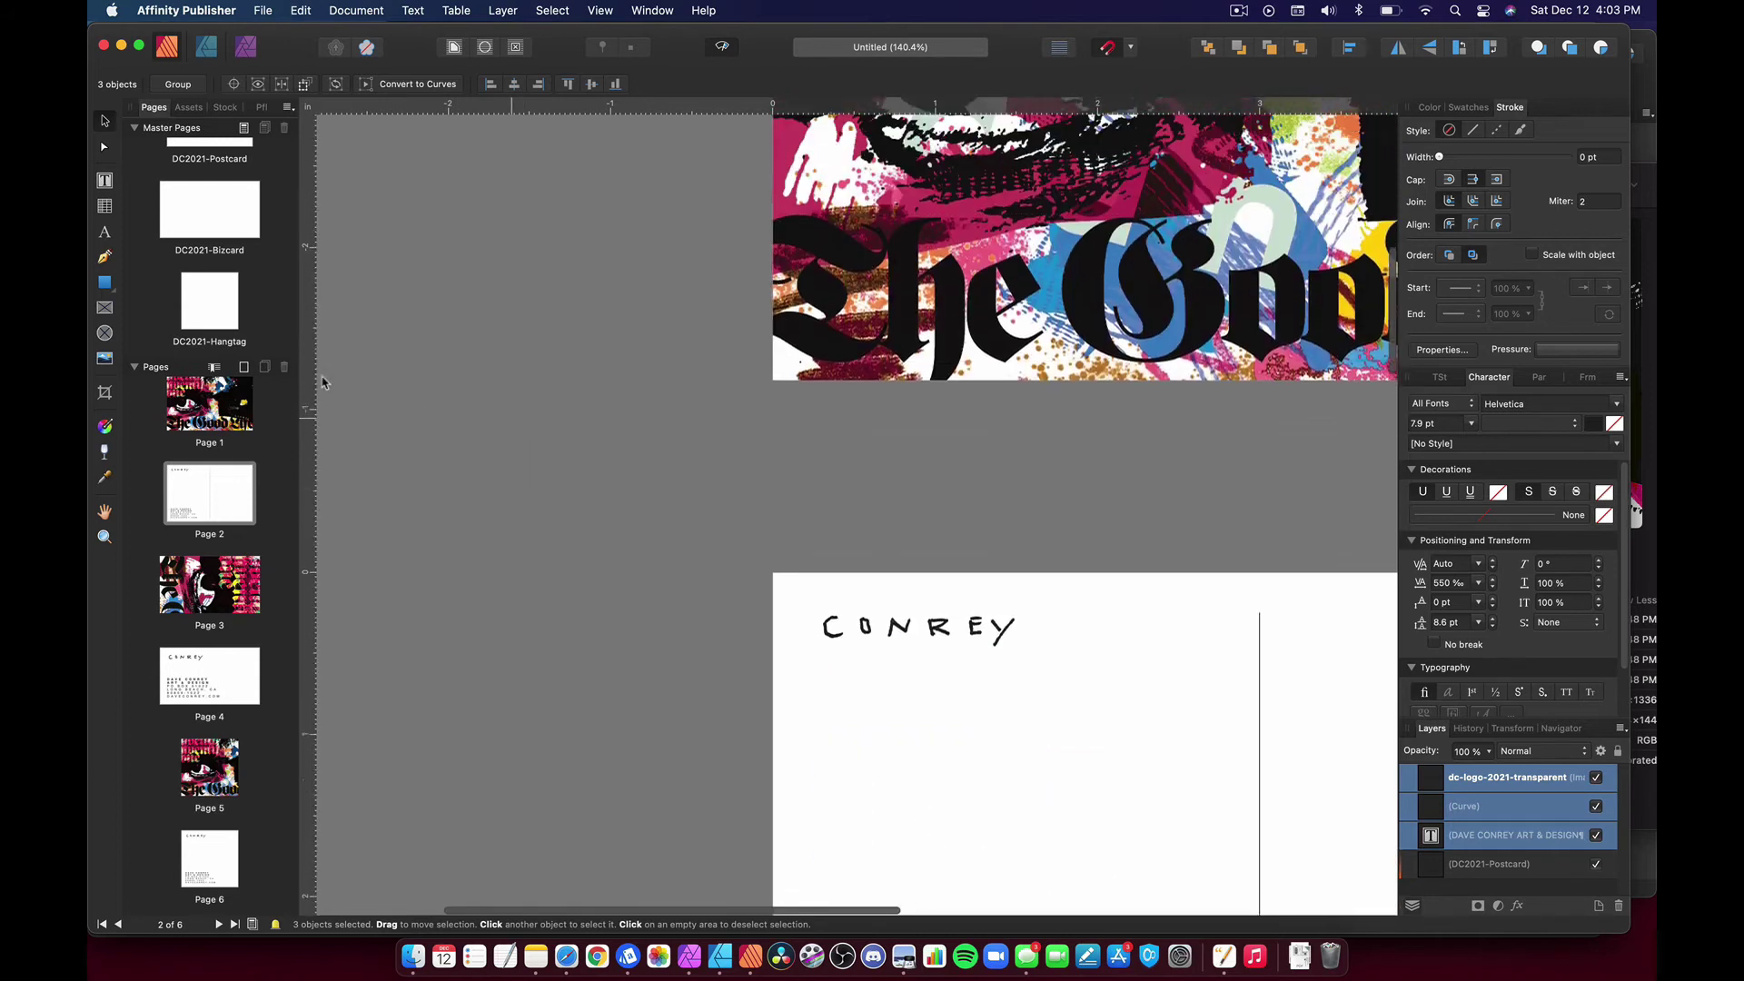
scroll(218, 236, up, 2)
double_click(227, 195)
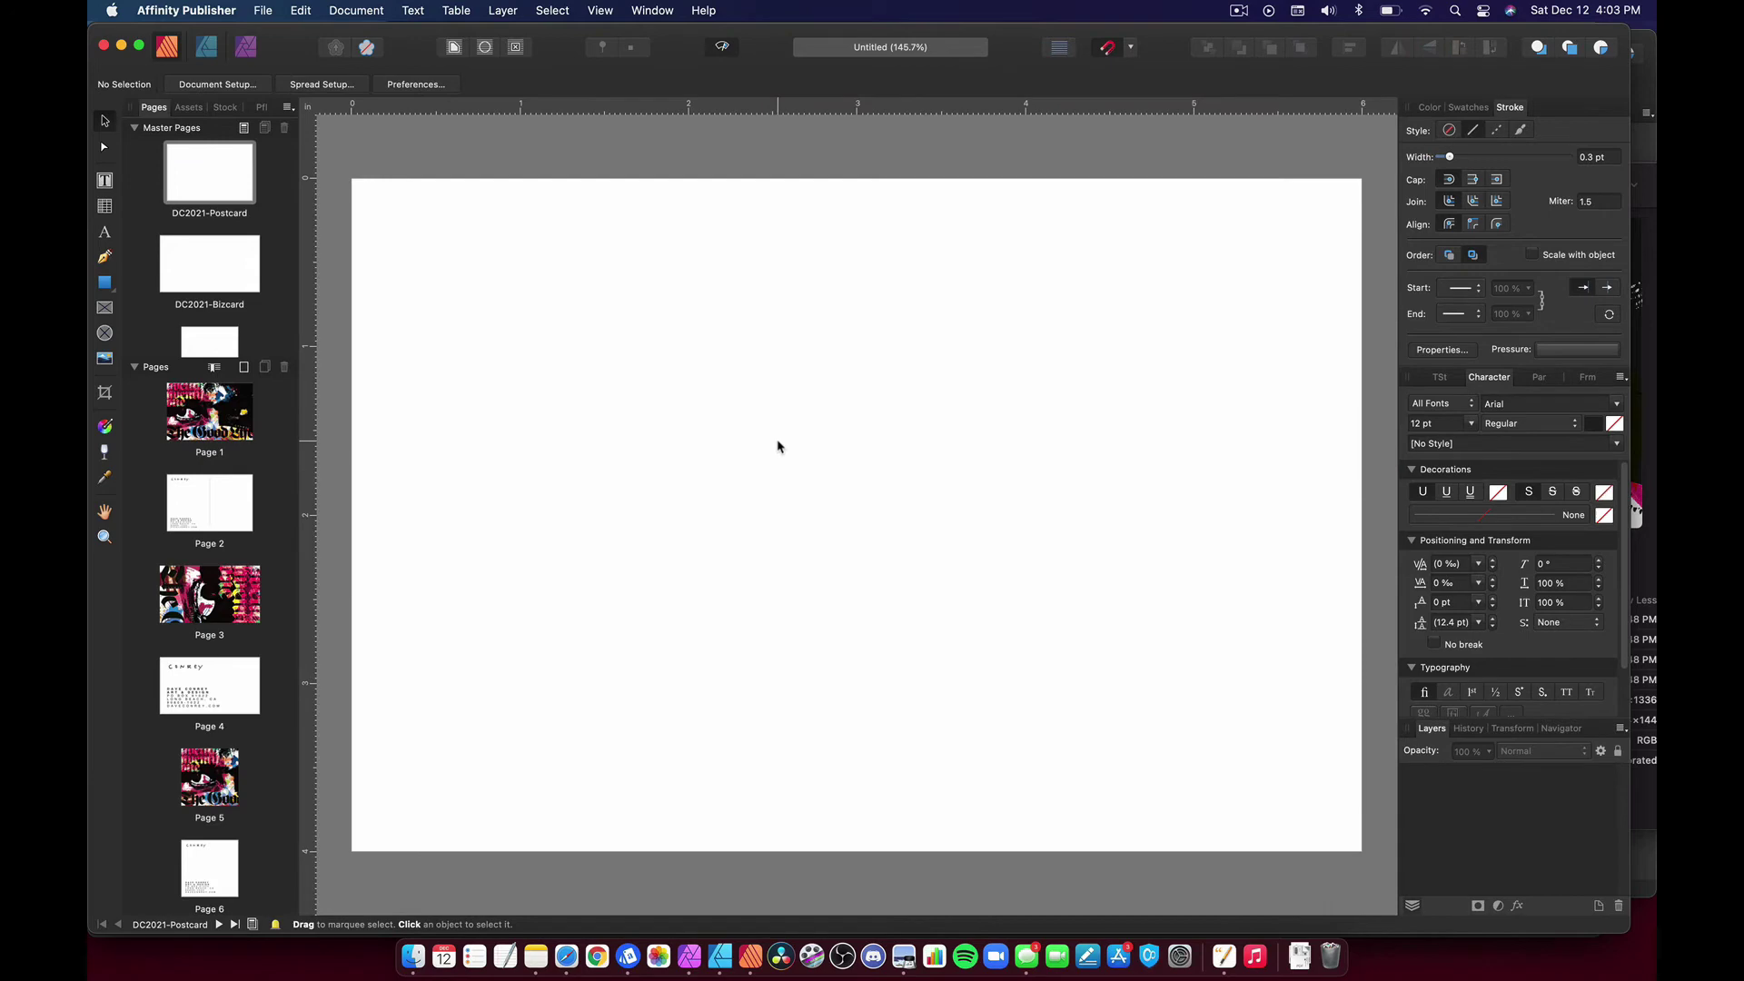
key(super+v)
click(898, 448)
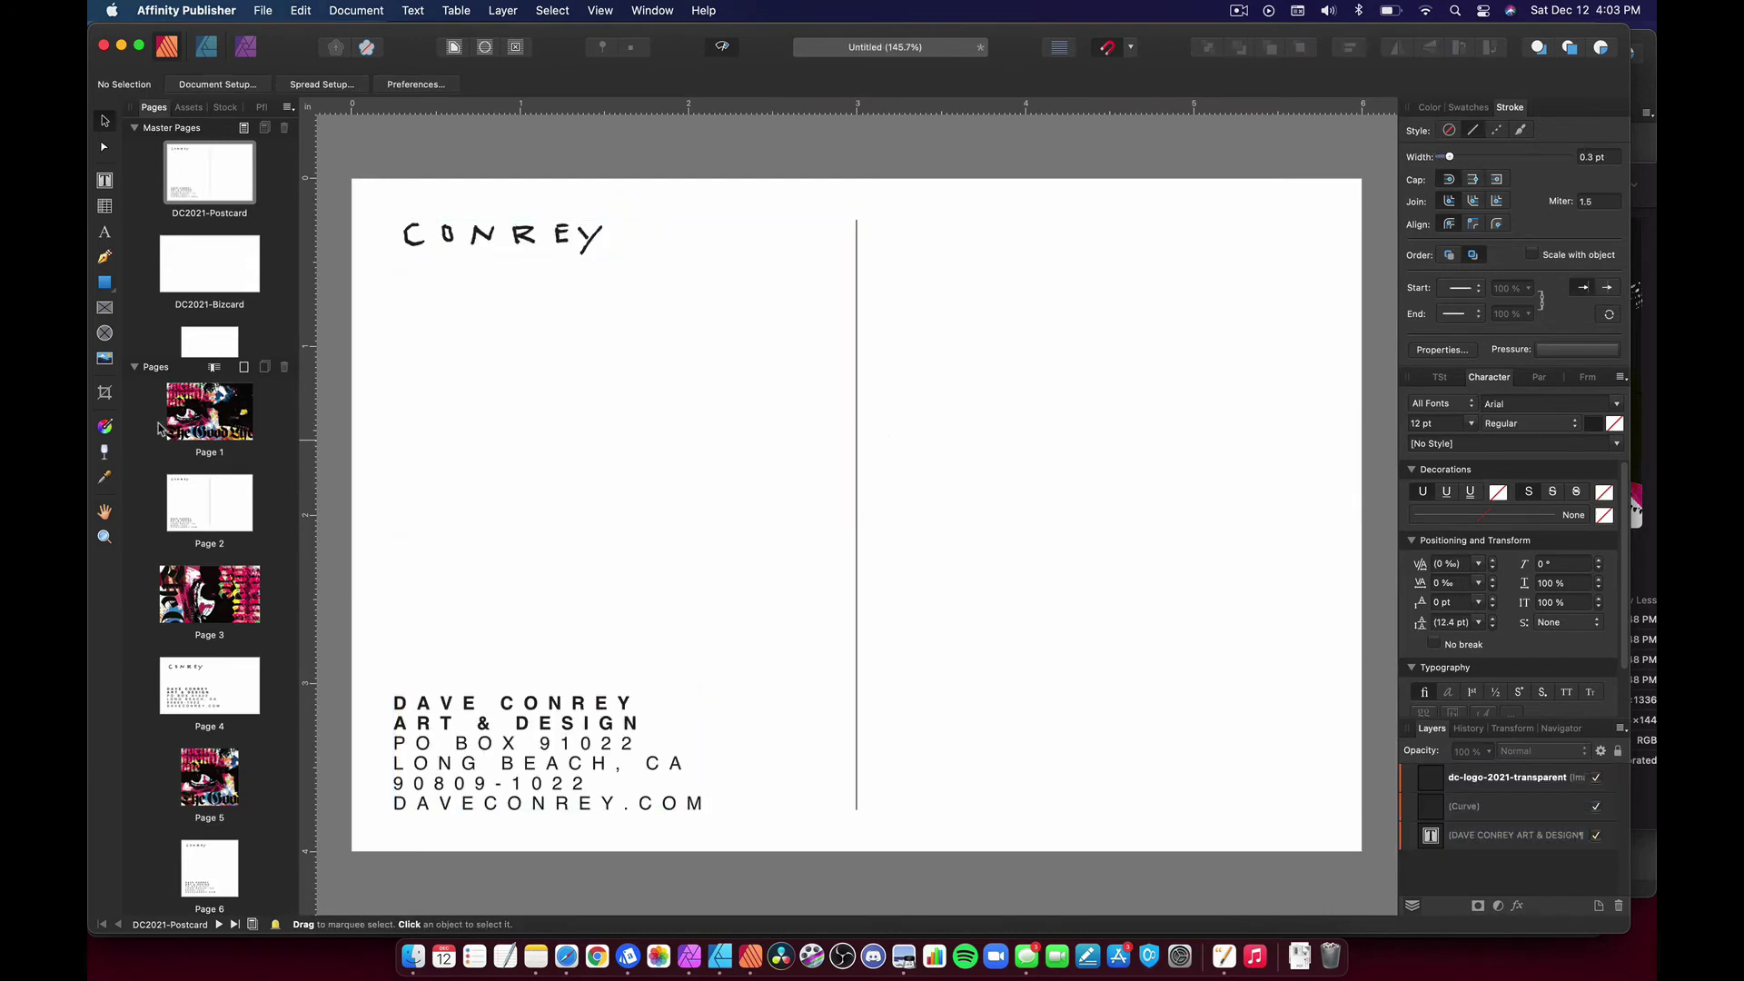
double_click(210, 412)
click(636, 545)
drag(346, 551, 846, 552)
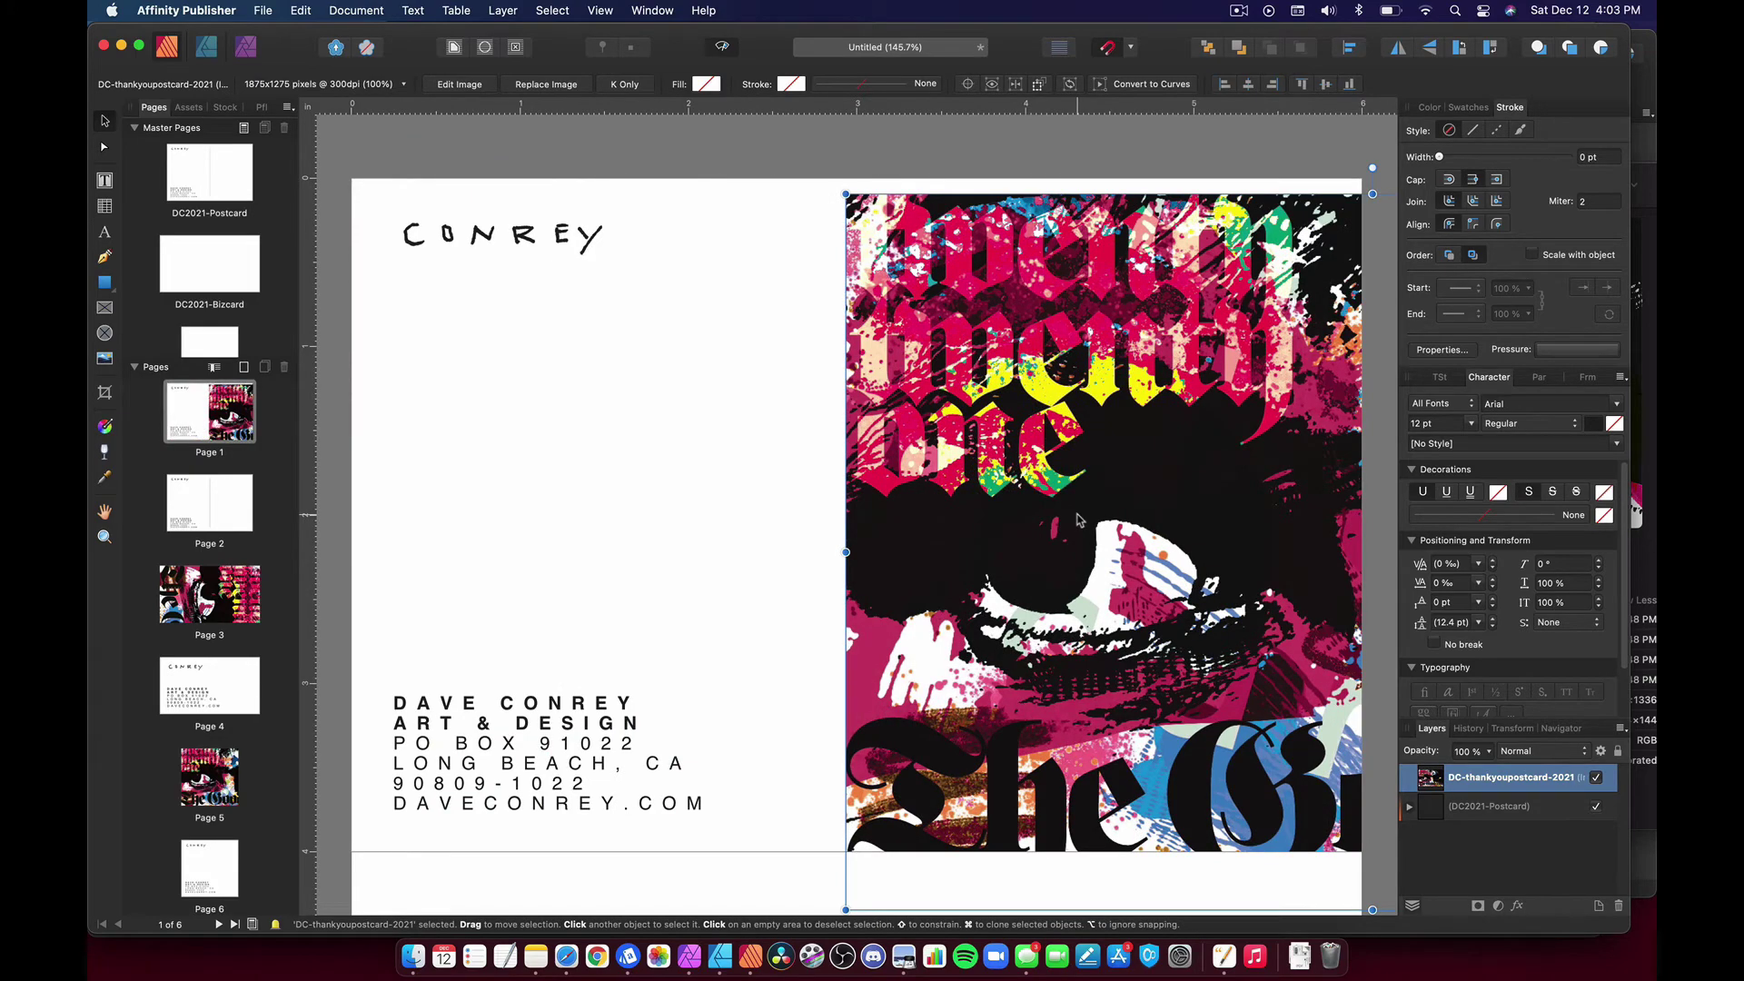
scroll(1077, 519, down, 1)
key(super+z)
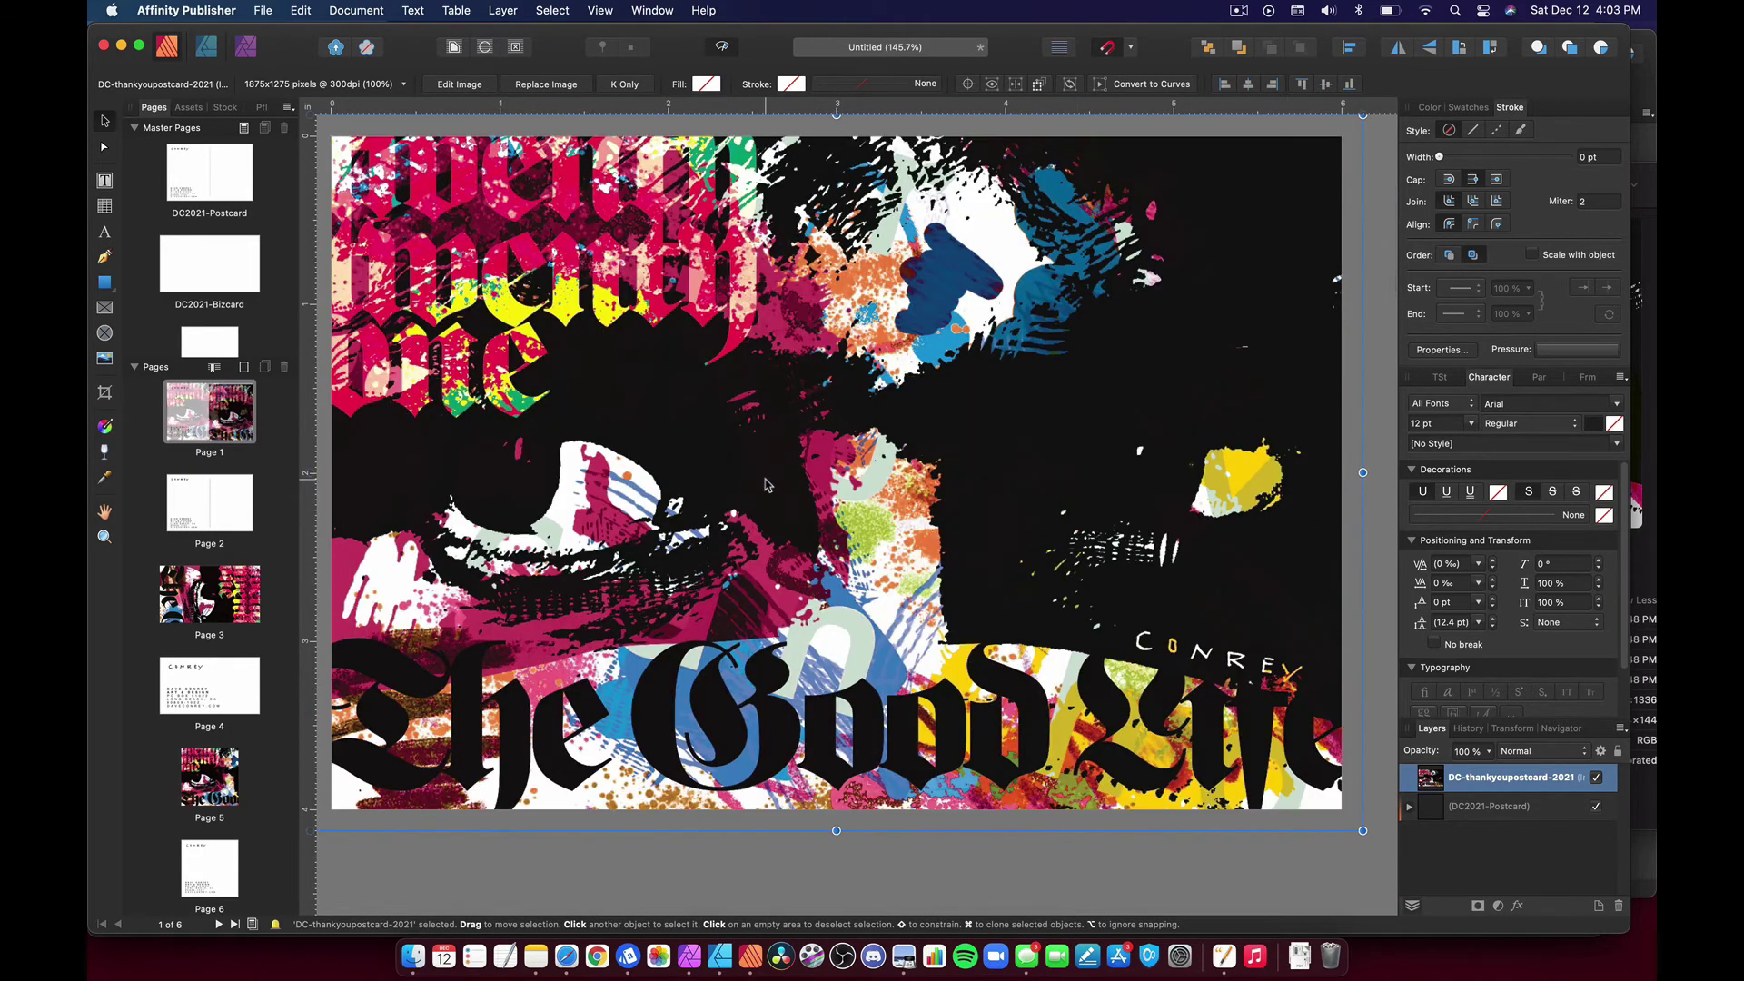
scroll(784, 486, left, 1)
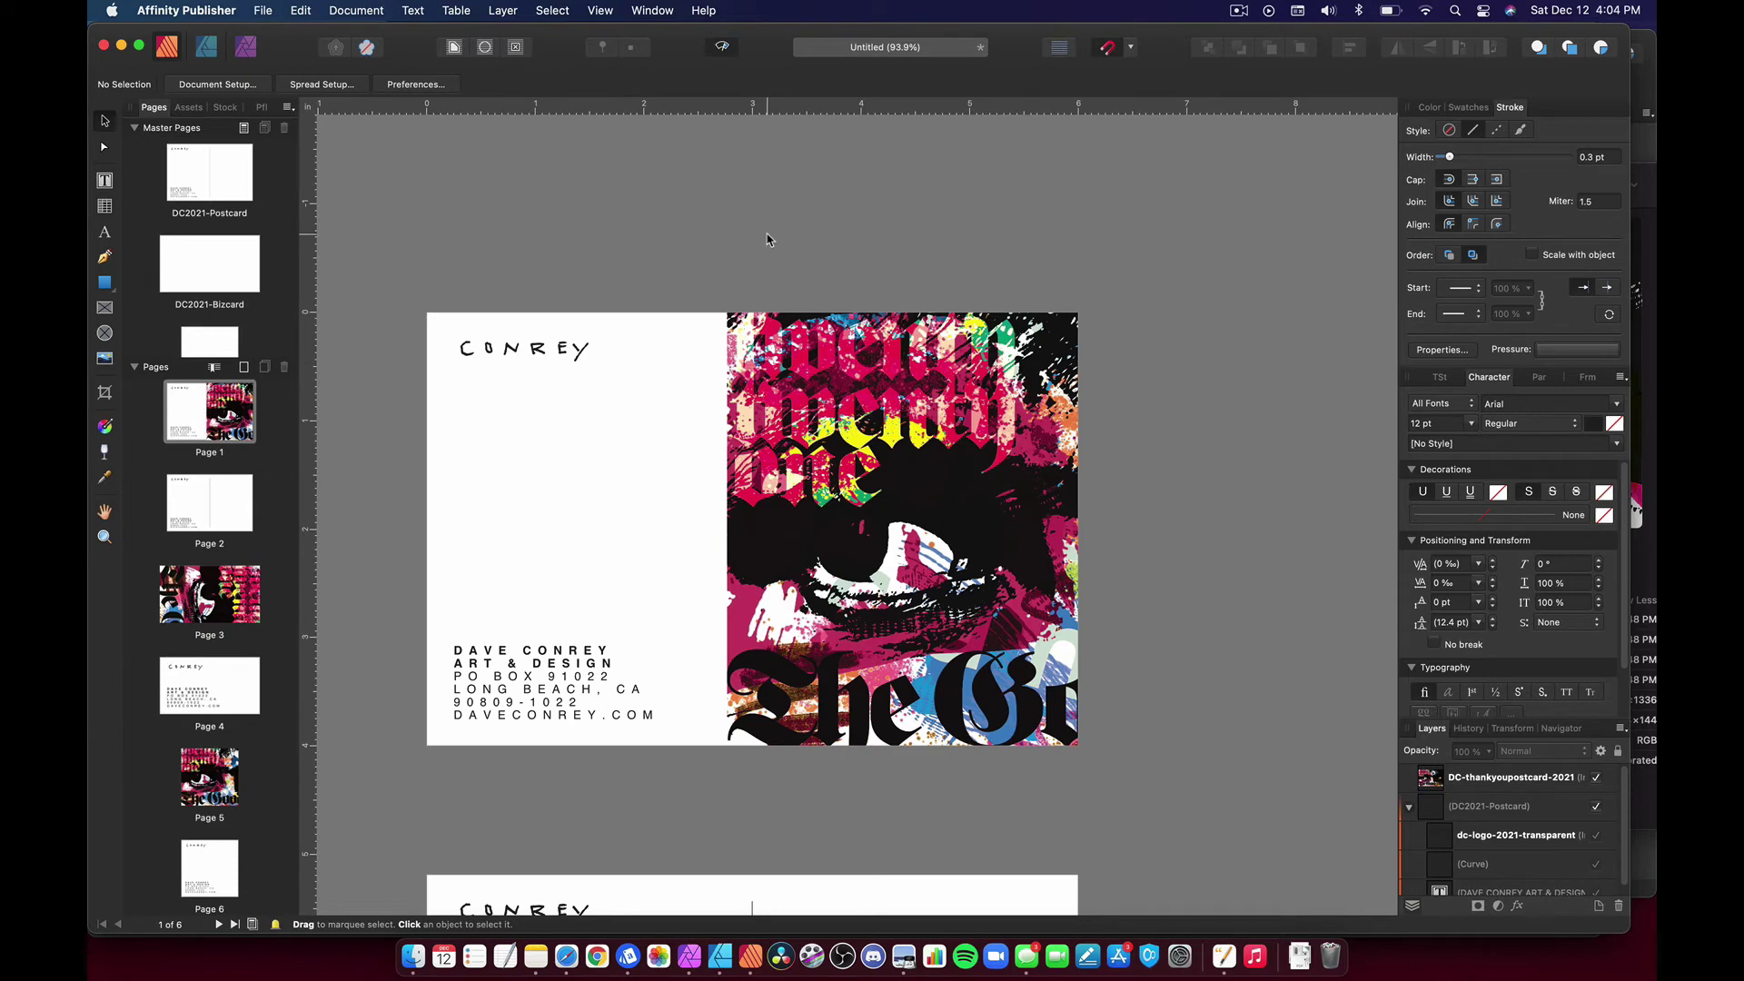
scroll(762, 282, left, 1)
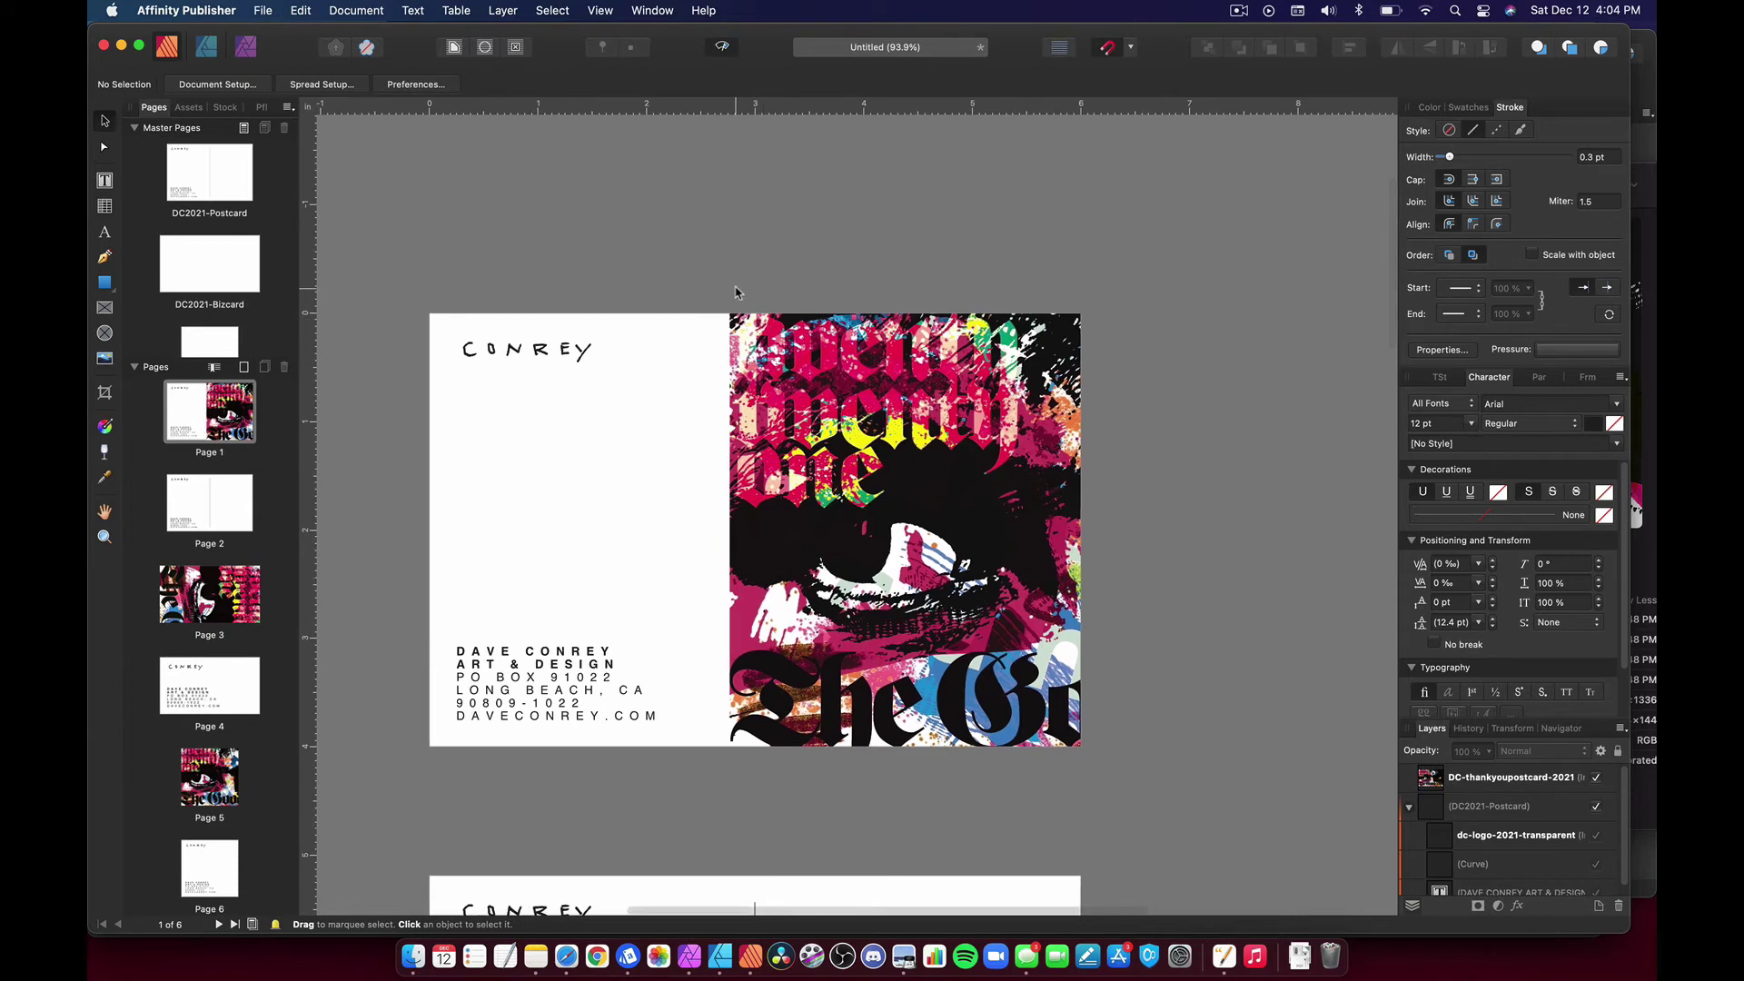
scroll(741, 273, down, 1)
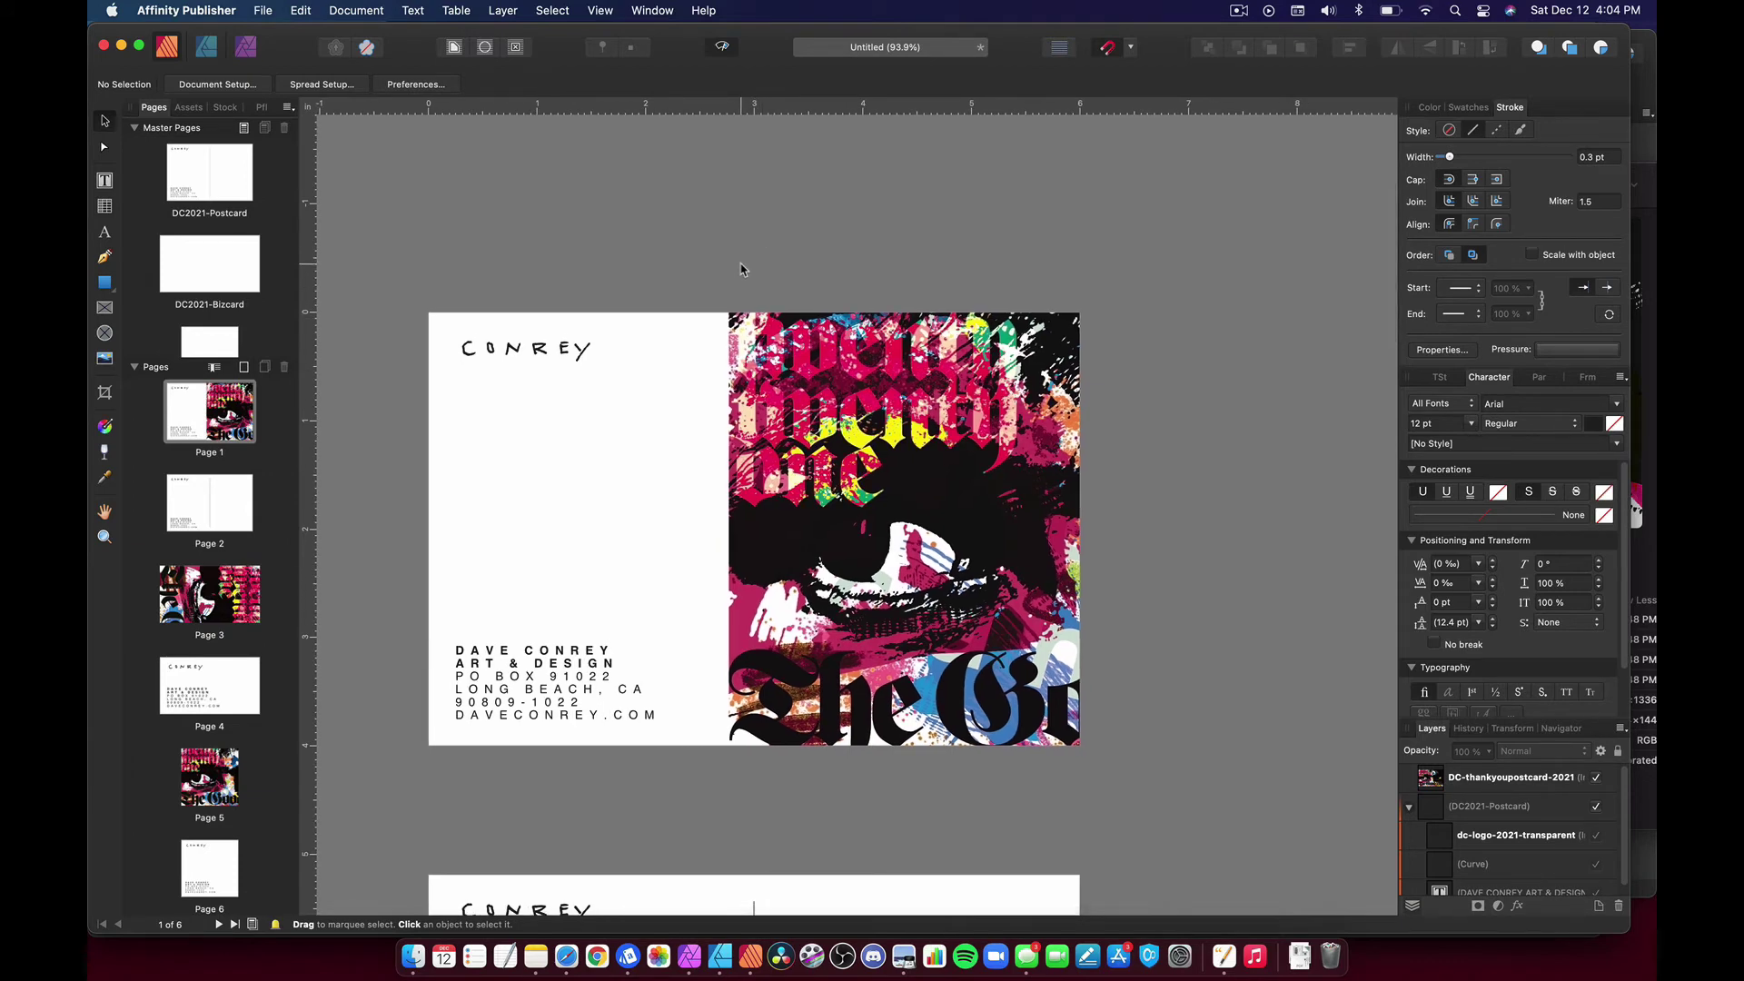
Duplicate the DC2021-Postcard master page
click(194, 170)
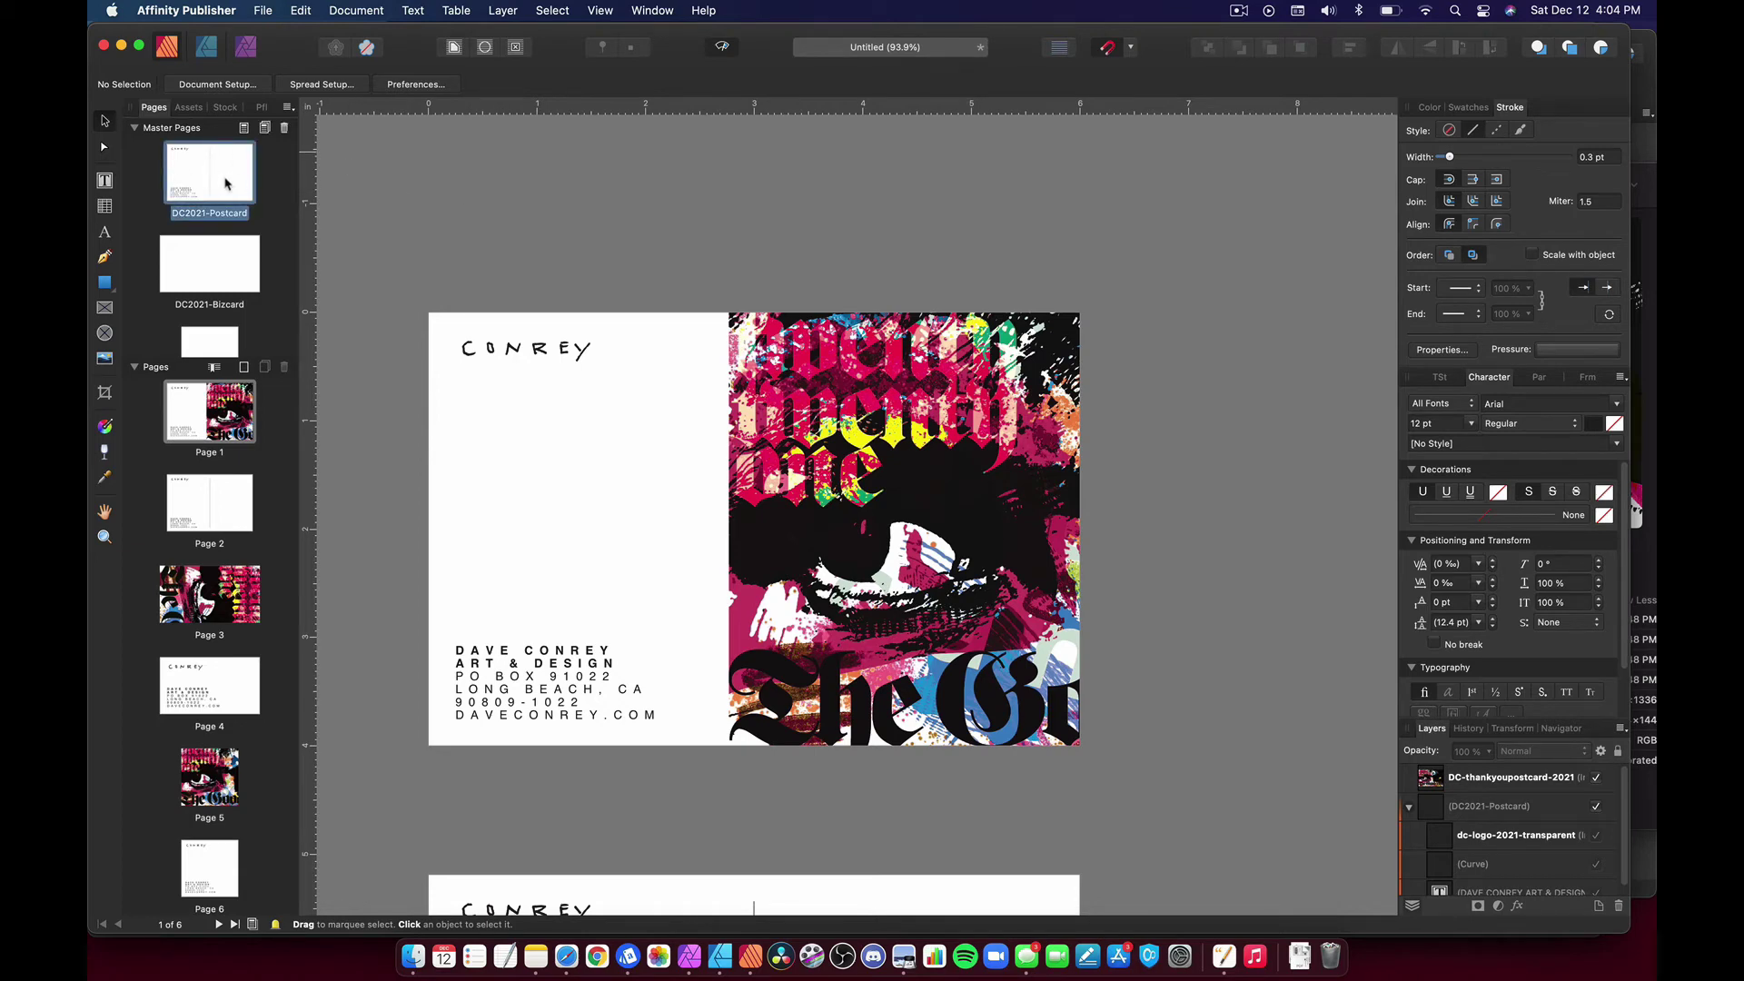
right_click(226, 183)
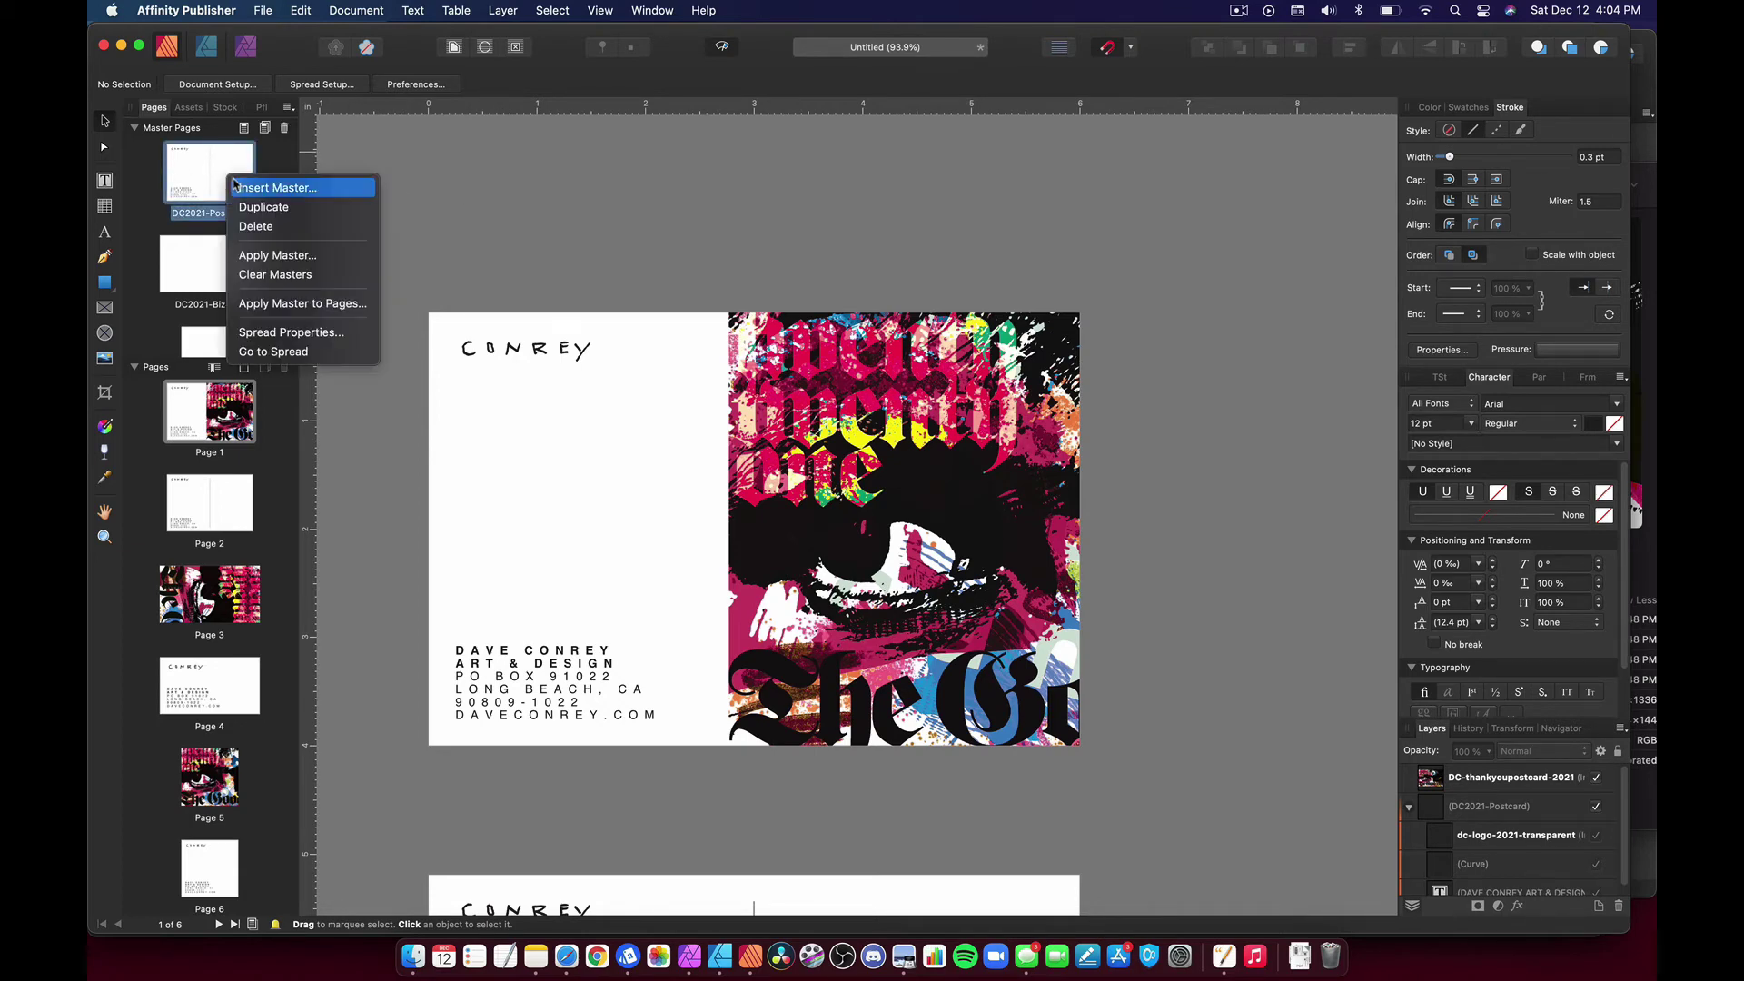
click(277, 209)
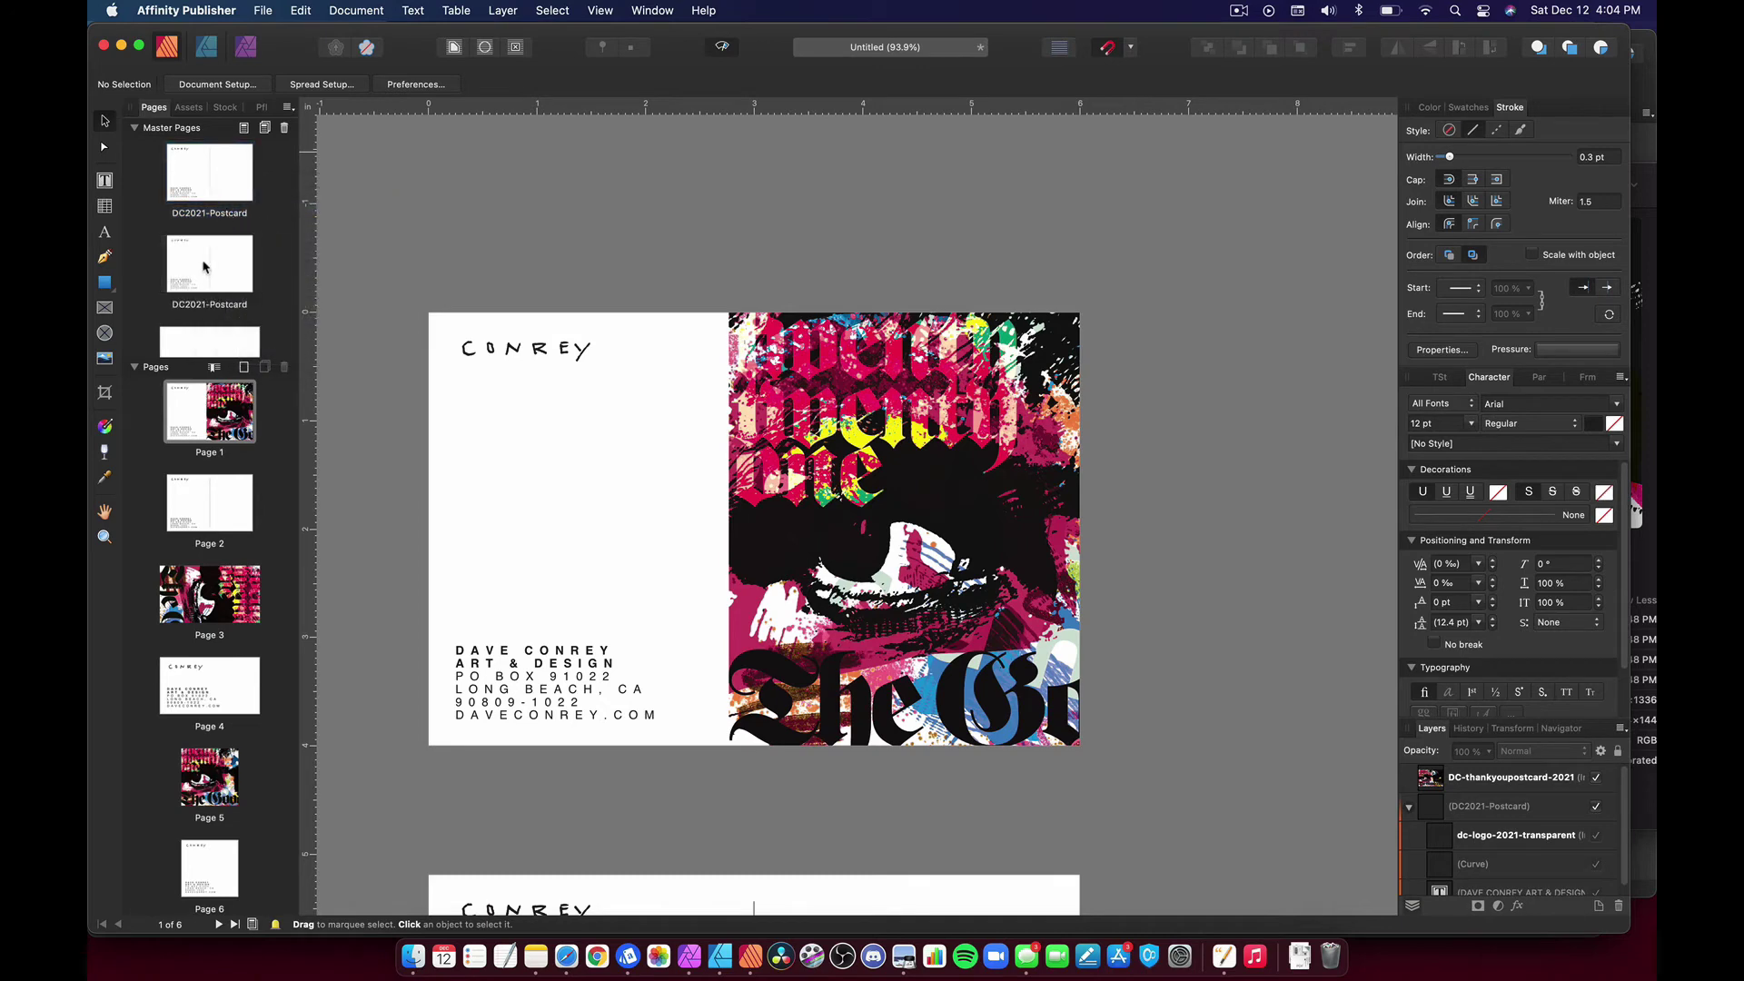
Delete the vertical divider line from the postcard master
double_click(214, 187)
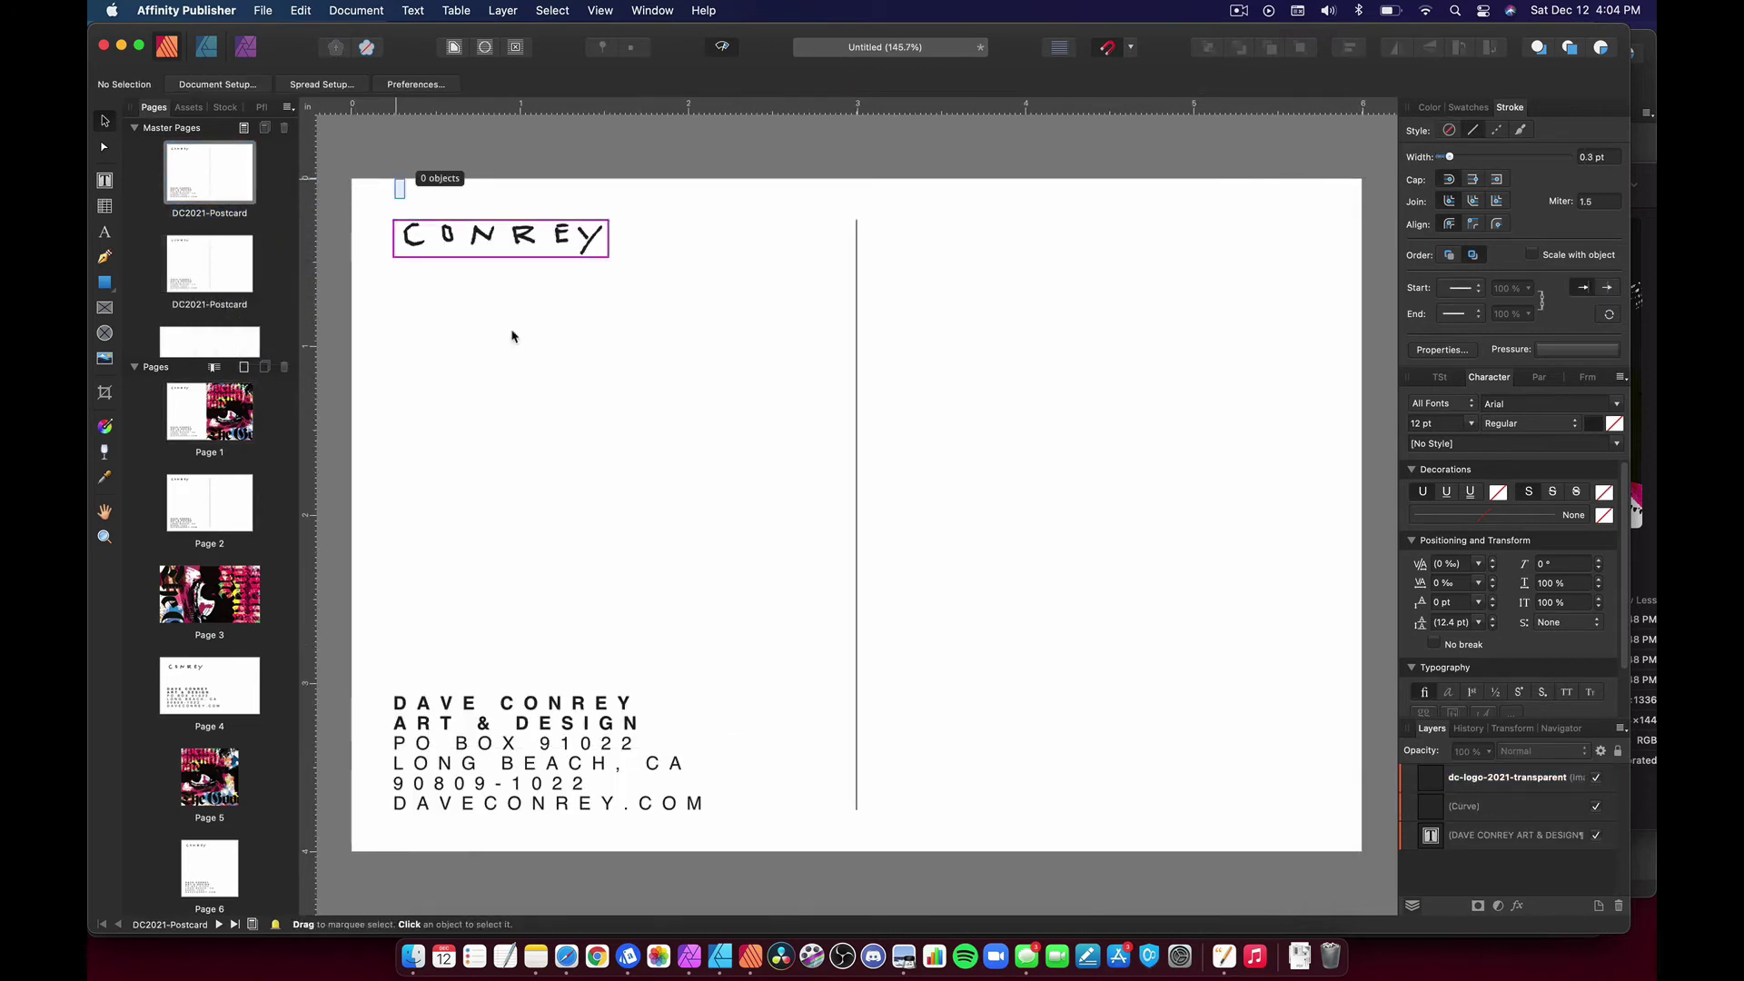
drag(397, 179, 1123, 875)
key(Delete)
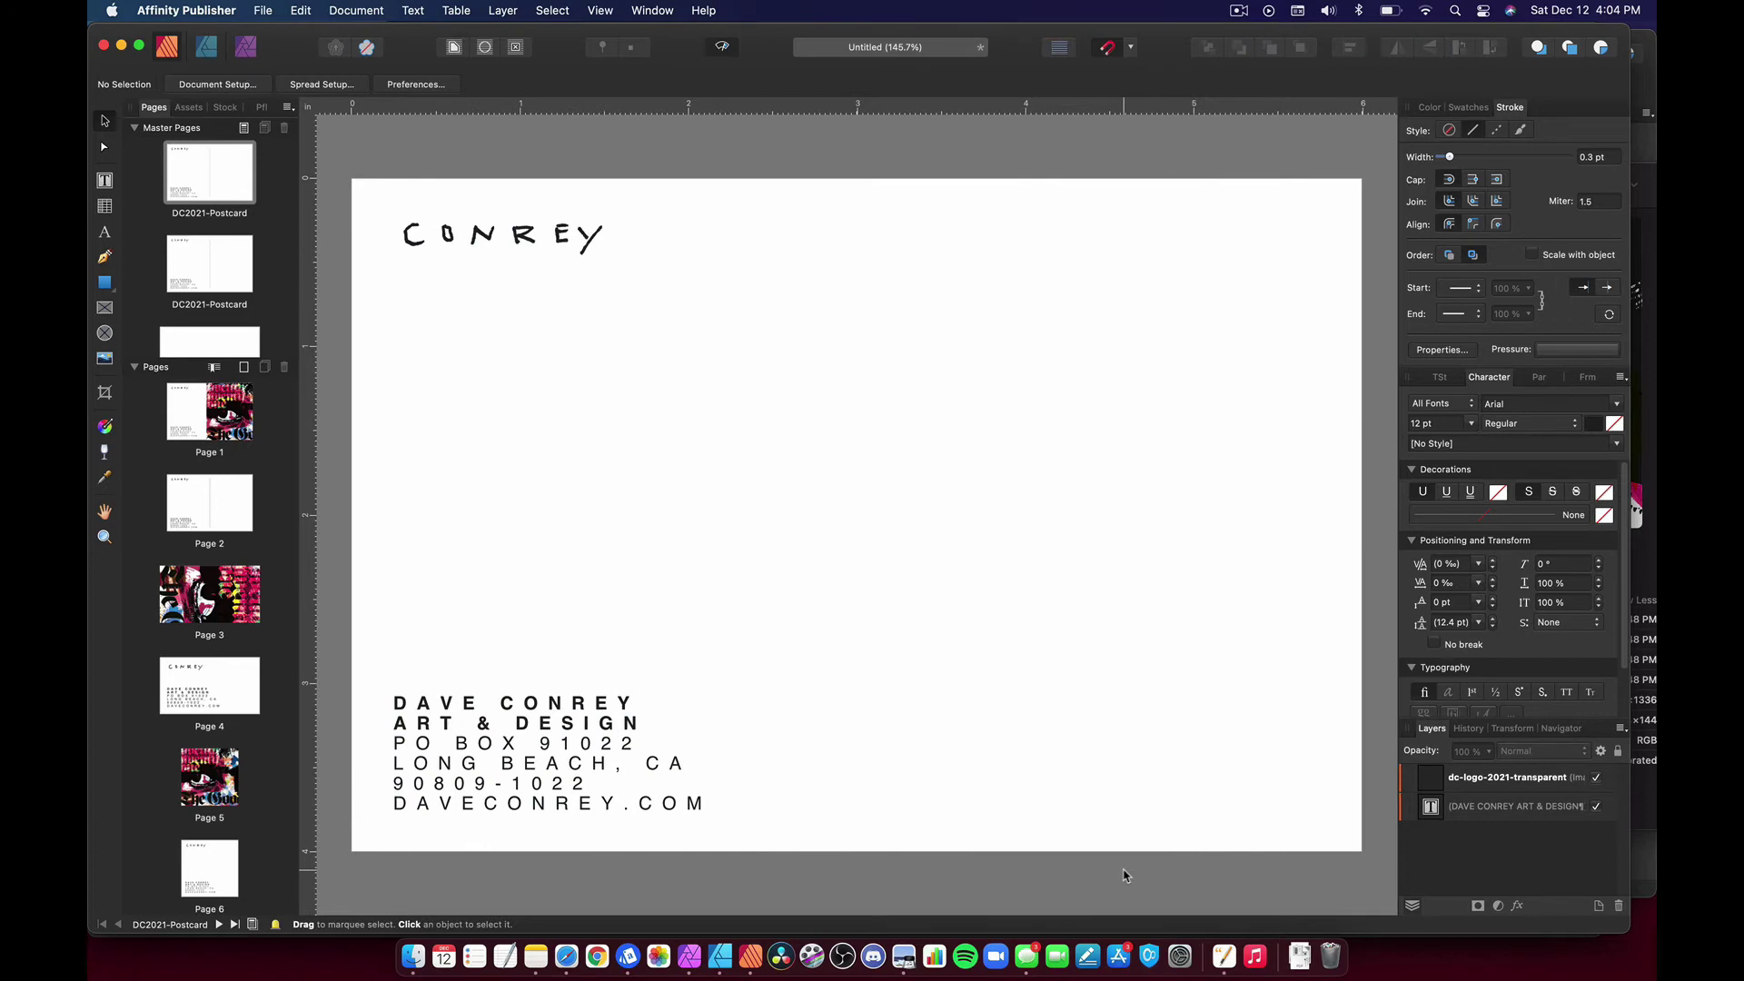
Rename the edited master spread to DC2021-Postcard-A
right_click(236, 218)
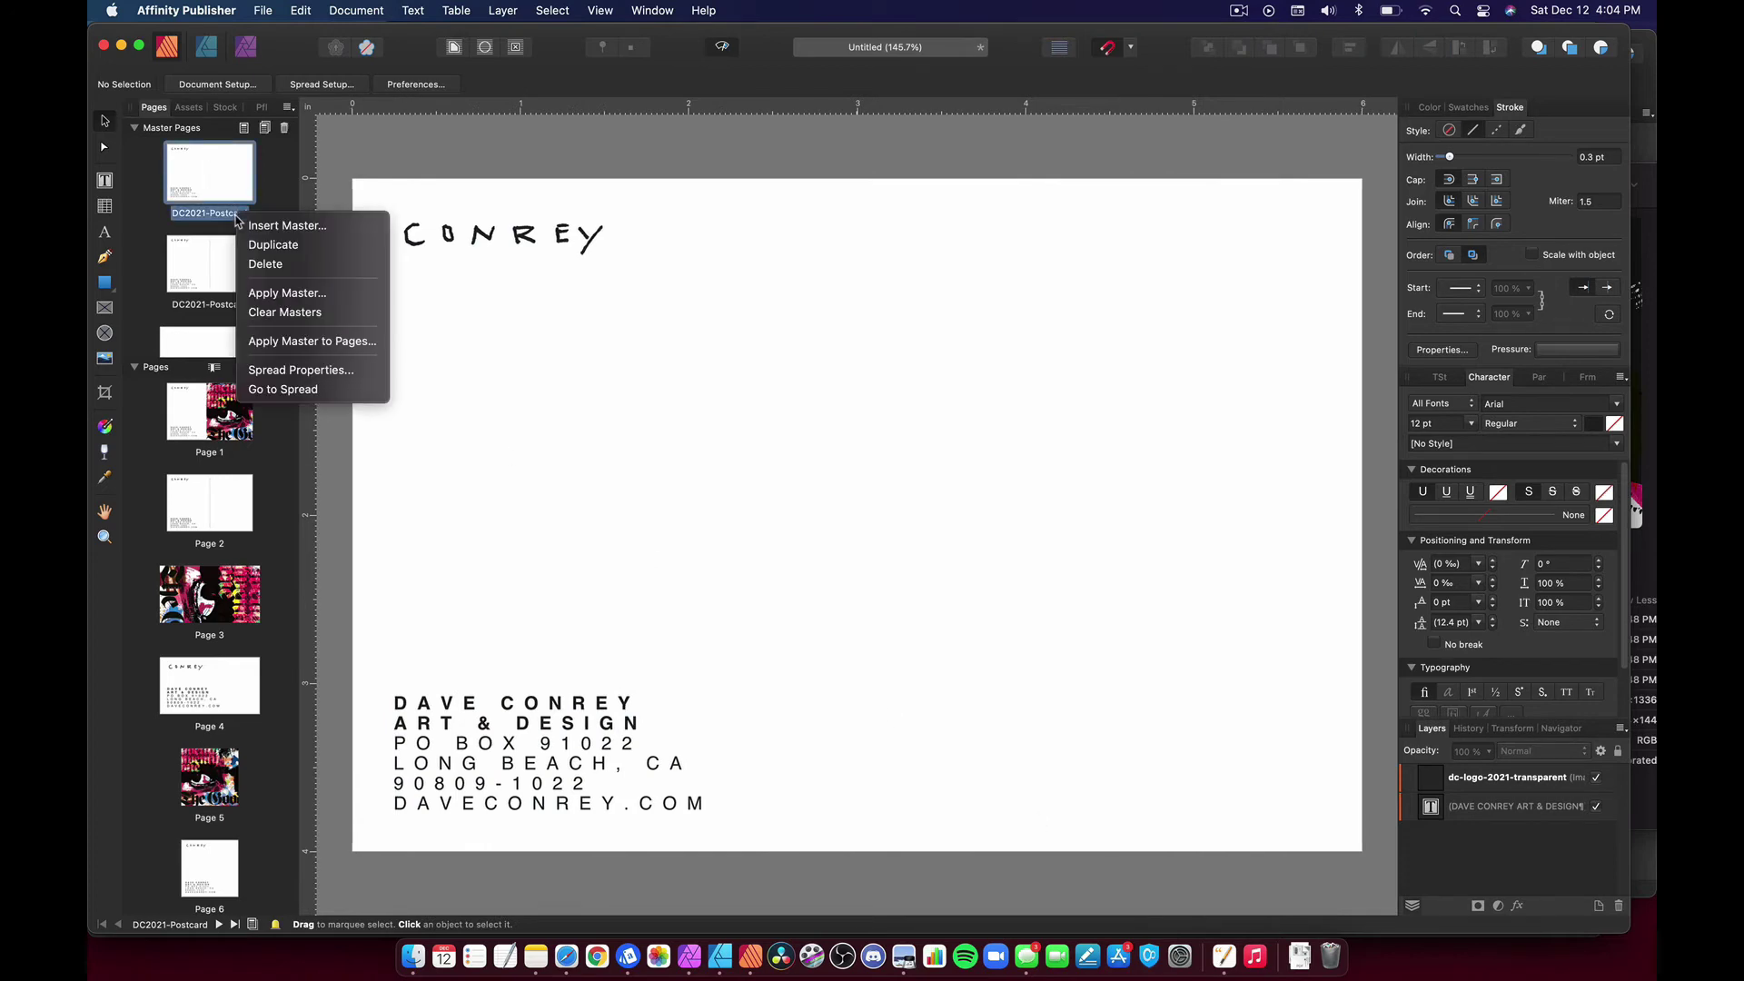
click(291, 371)
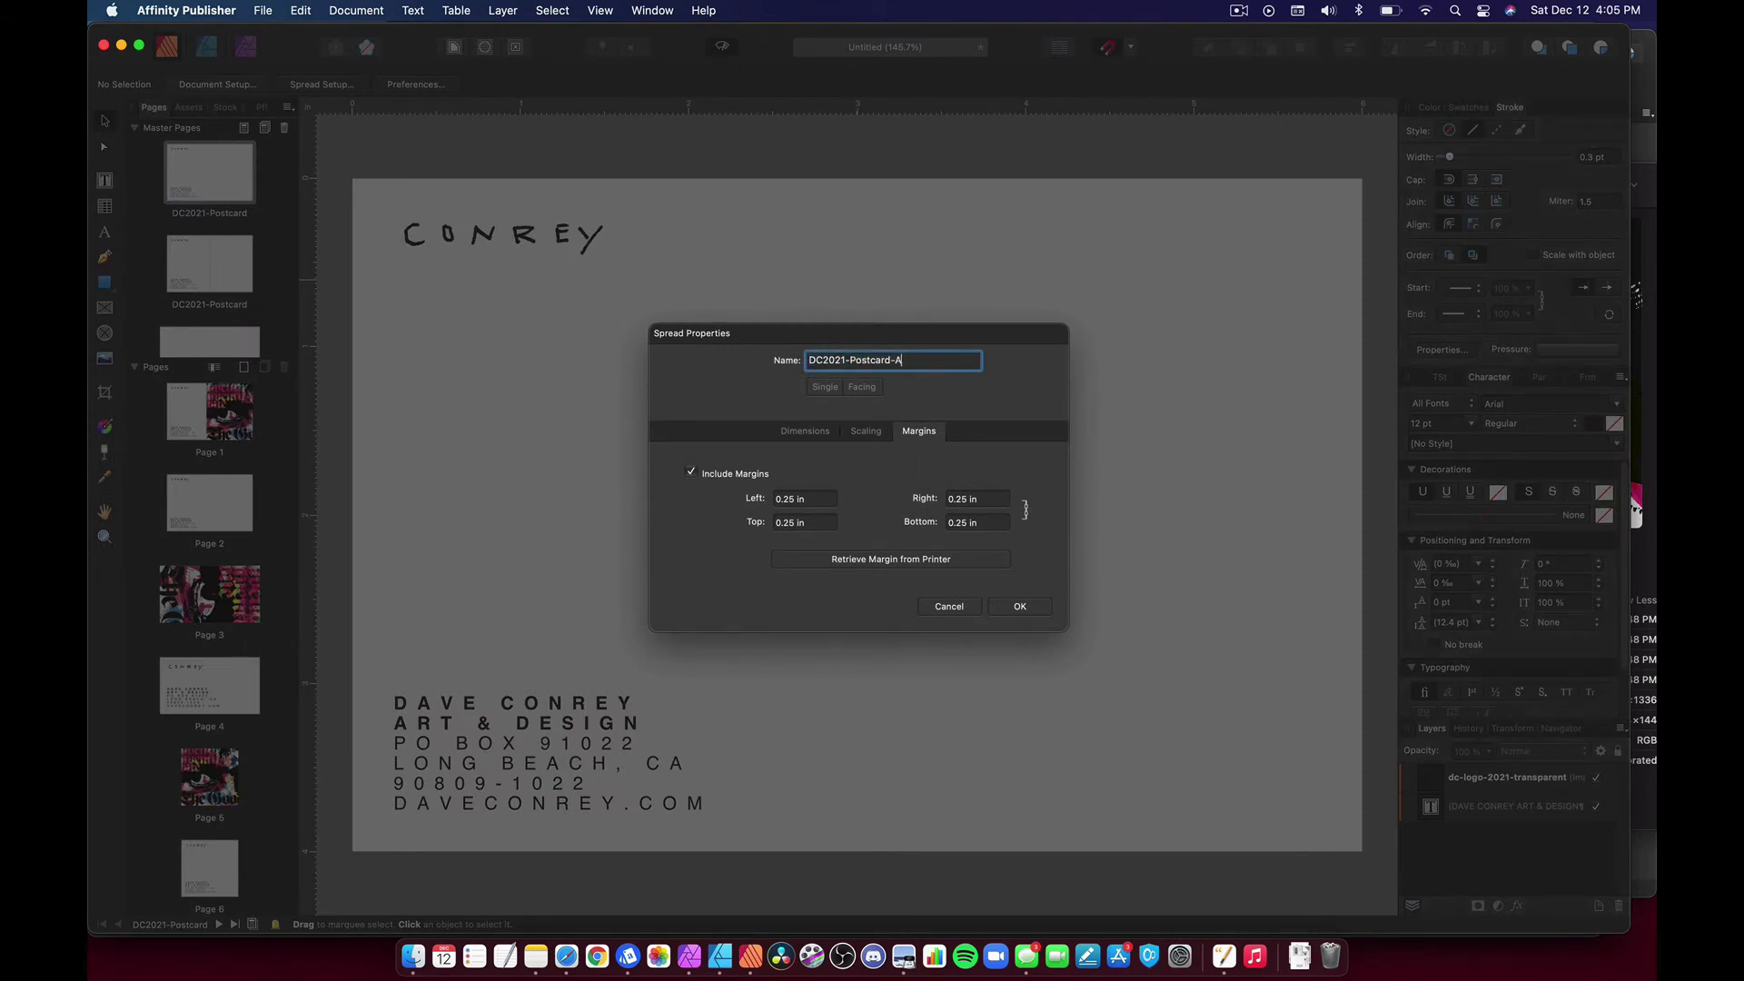
click(1026, 599)
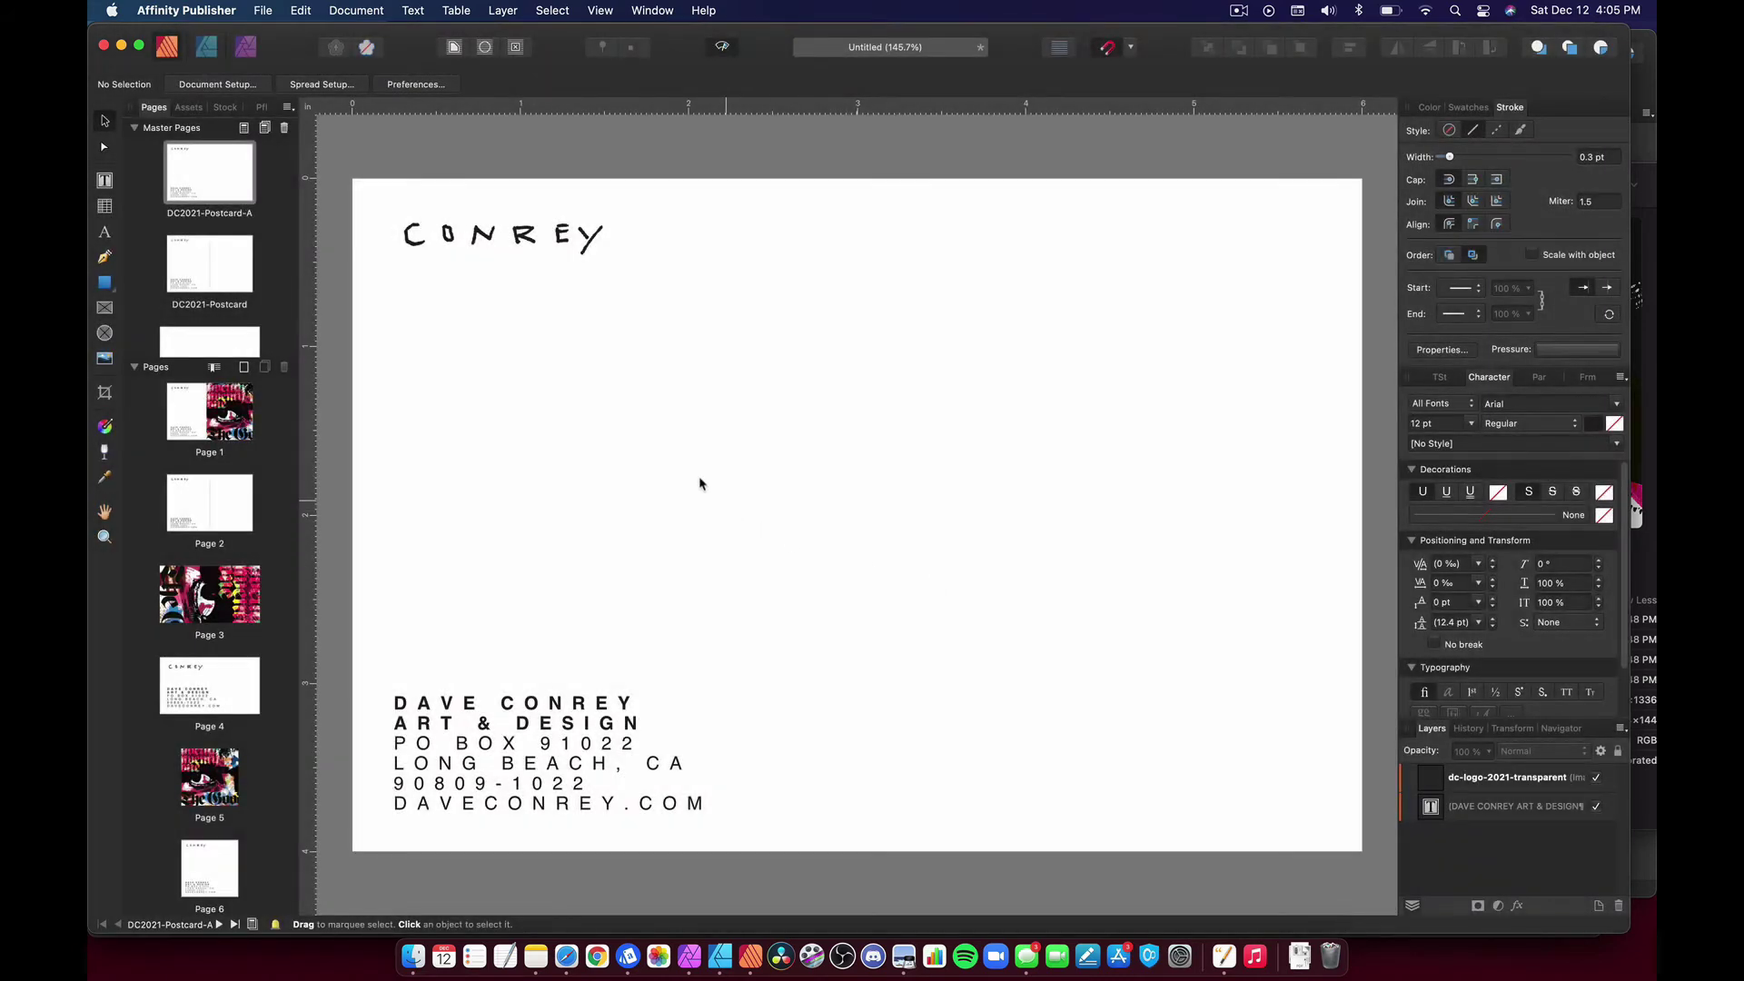
Delete the wordmark logo and address text block from the DC2021-Postcard-A master
click(484, 242)
key(Delete)
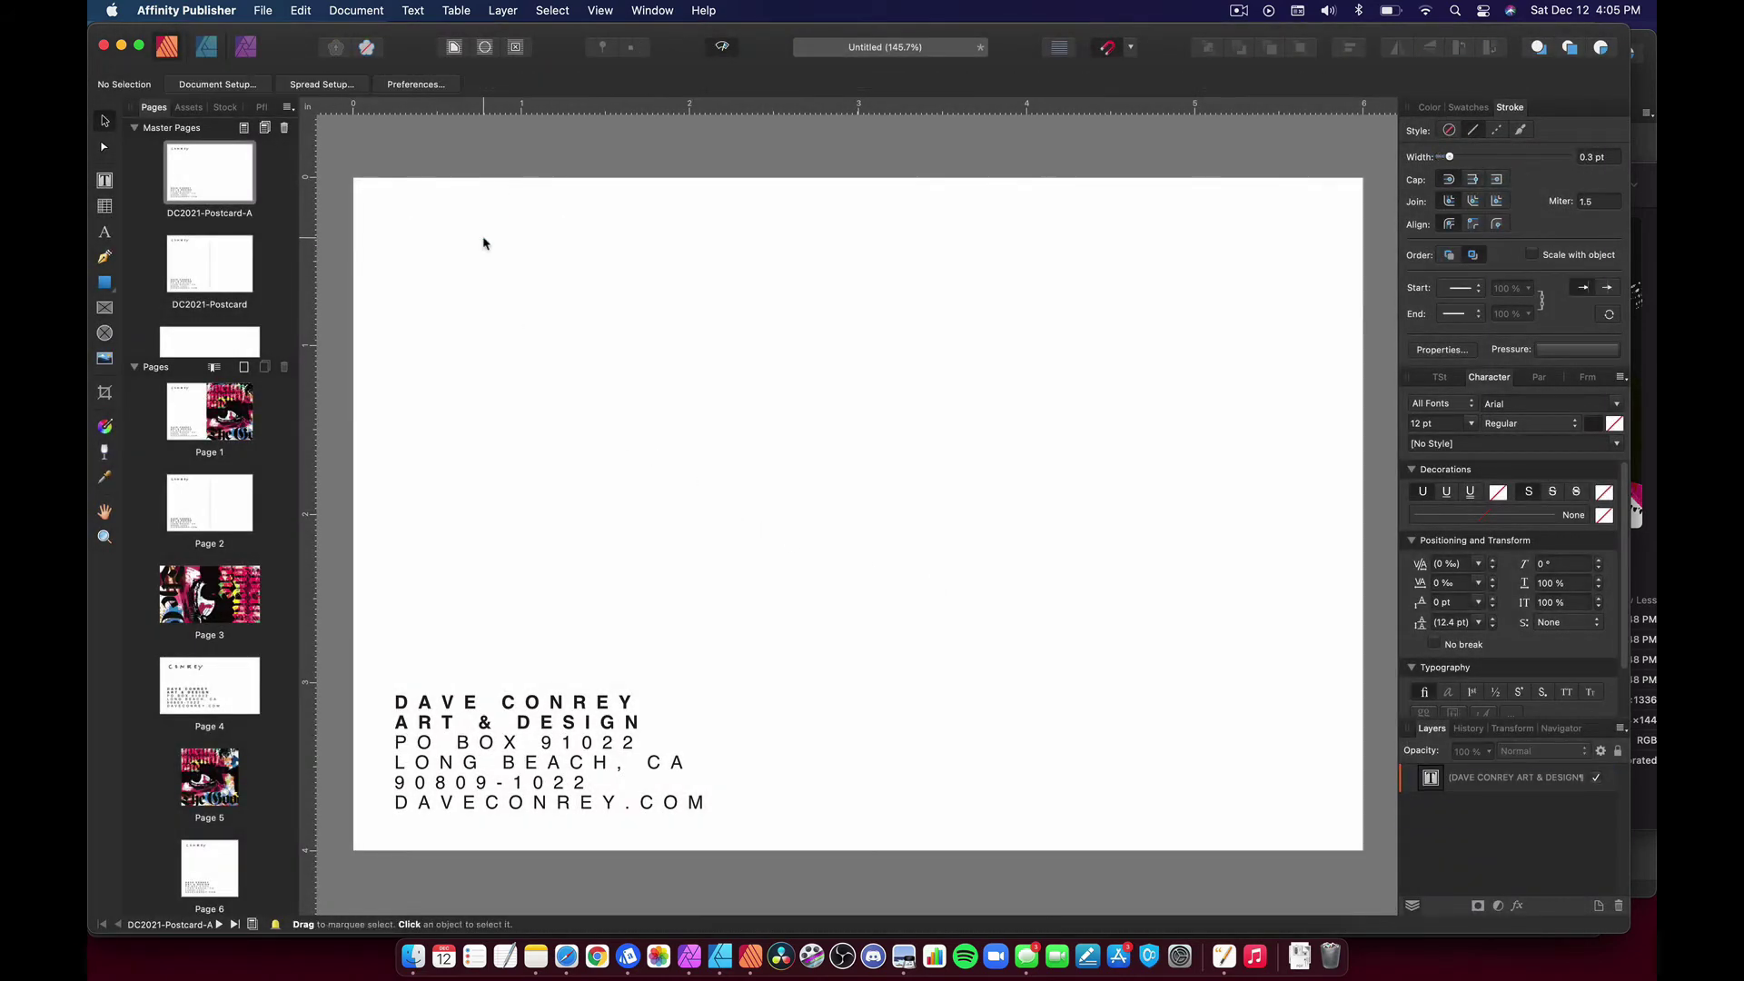
click(525, 802)
key(Delete)
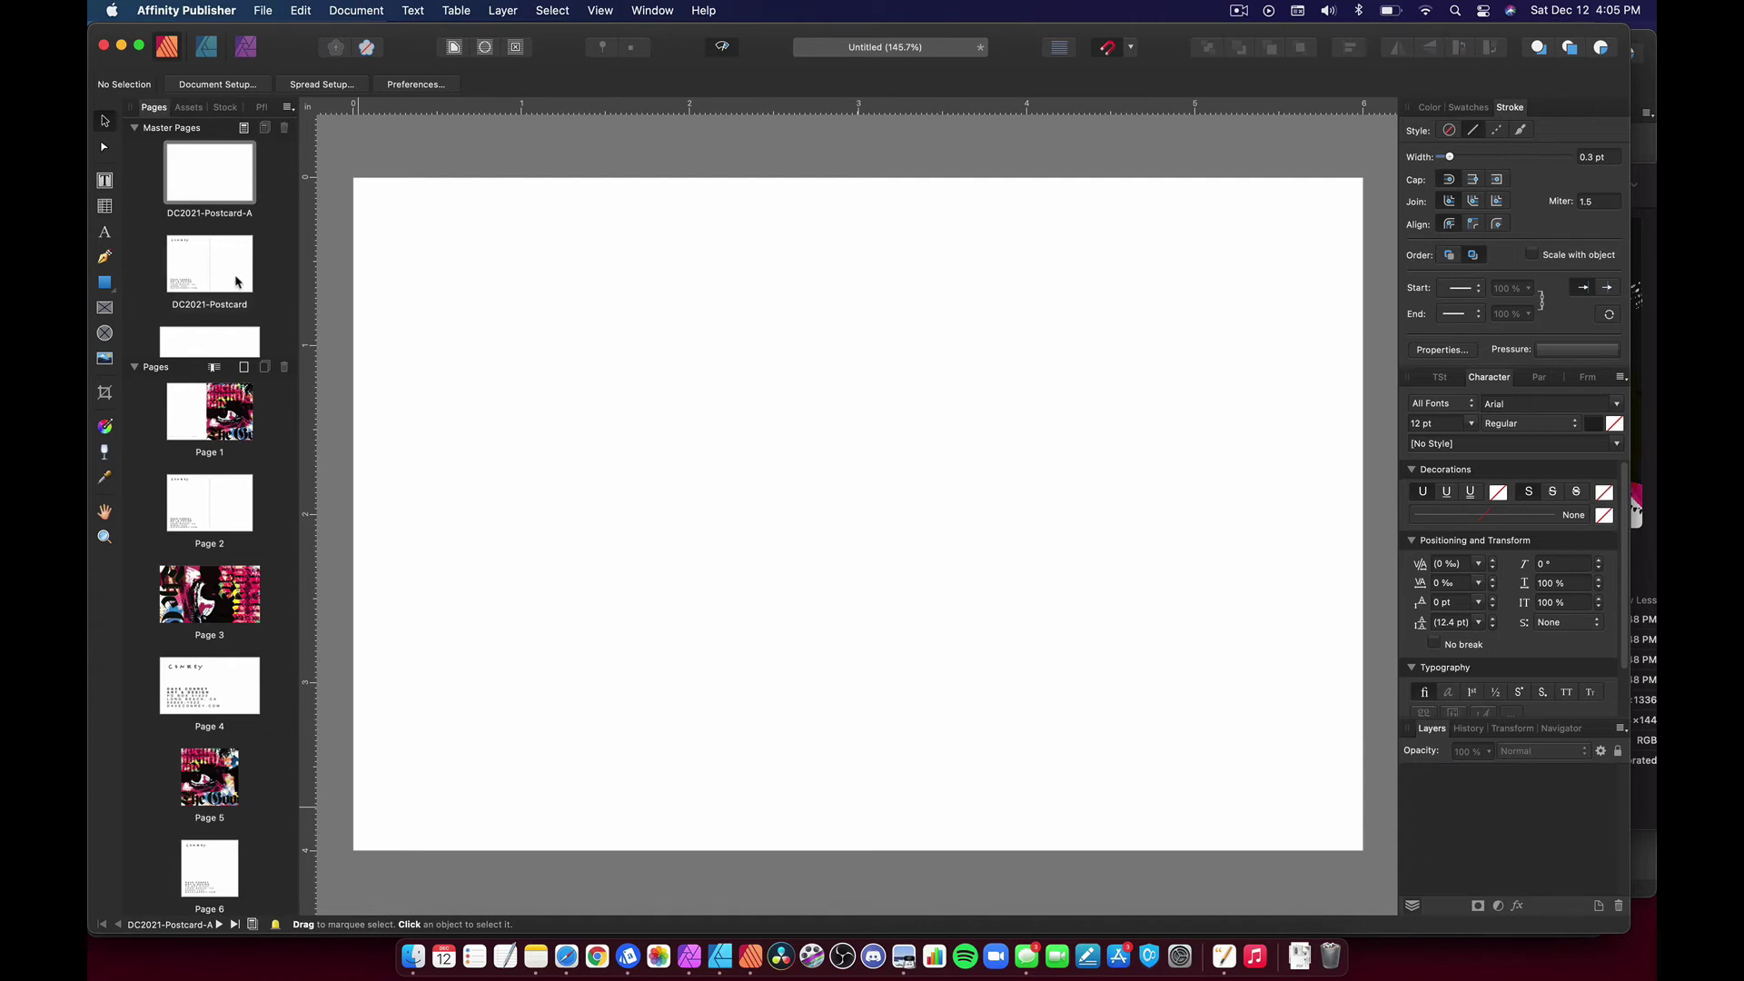
Rename the other postcard master to DC2021-Postcard-B
click(209, 265)
click(322, 86)
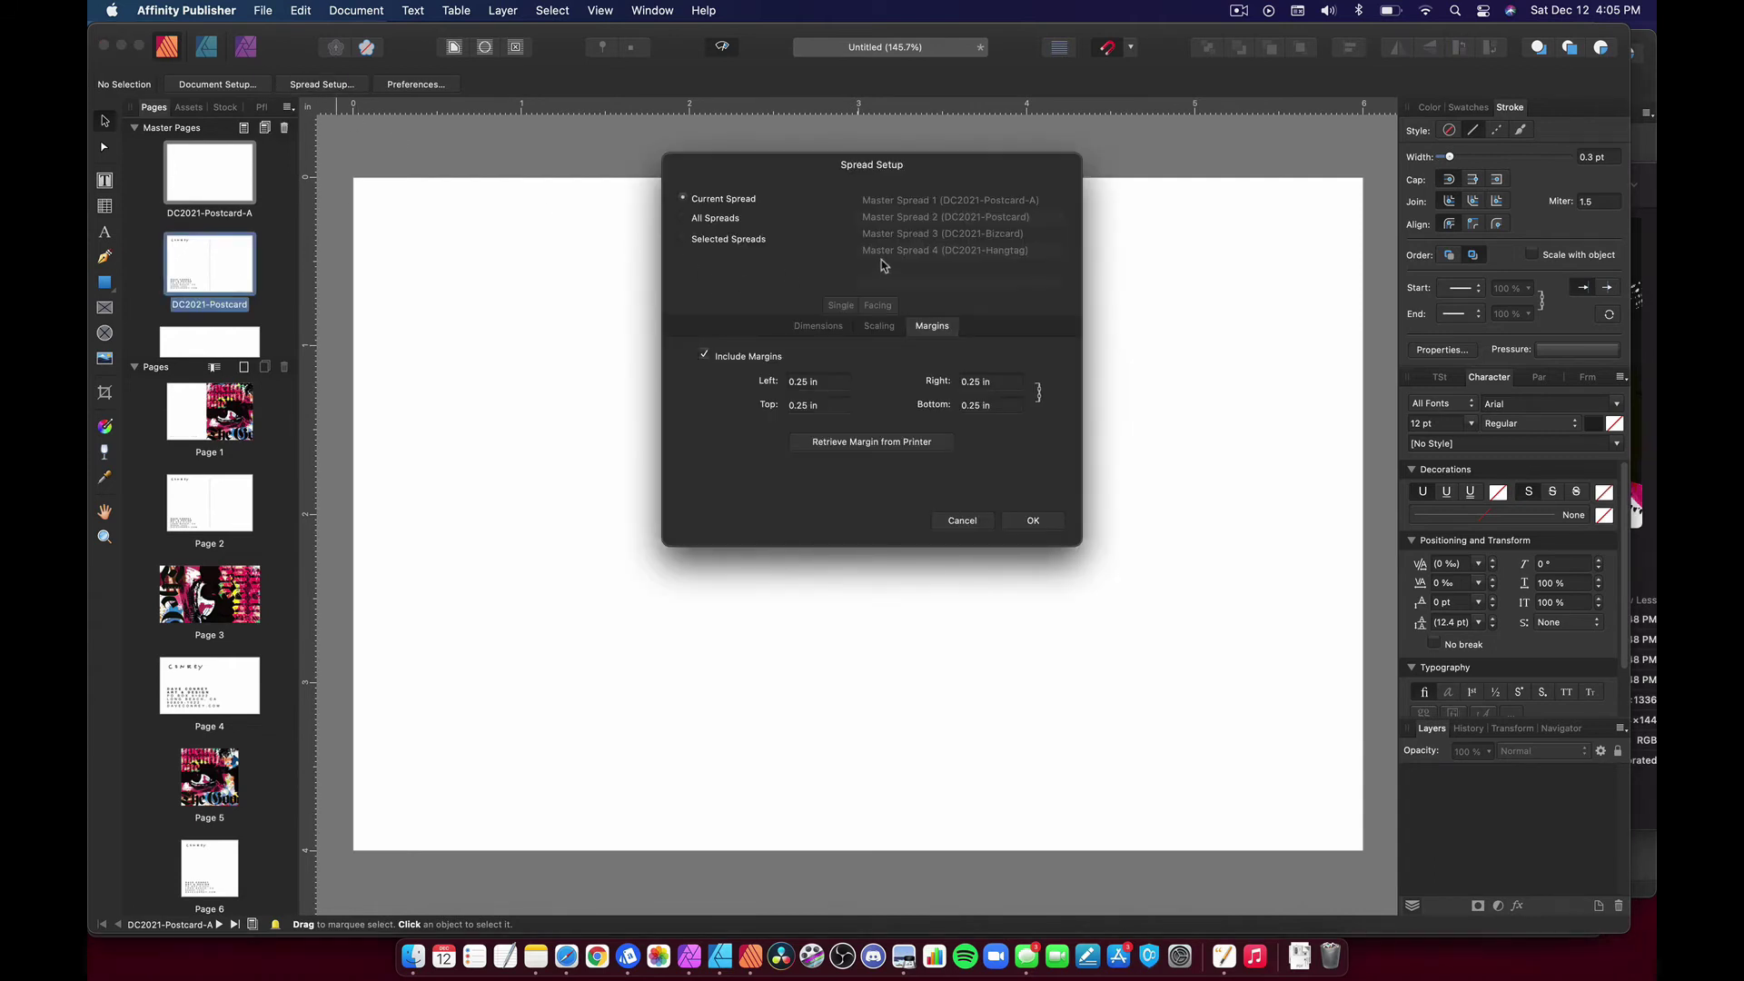
click(964, 521)
right_click(215, 280)
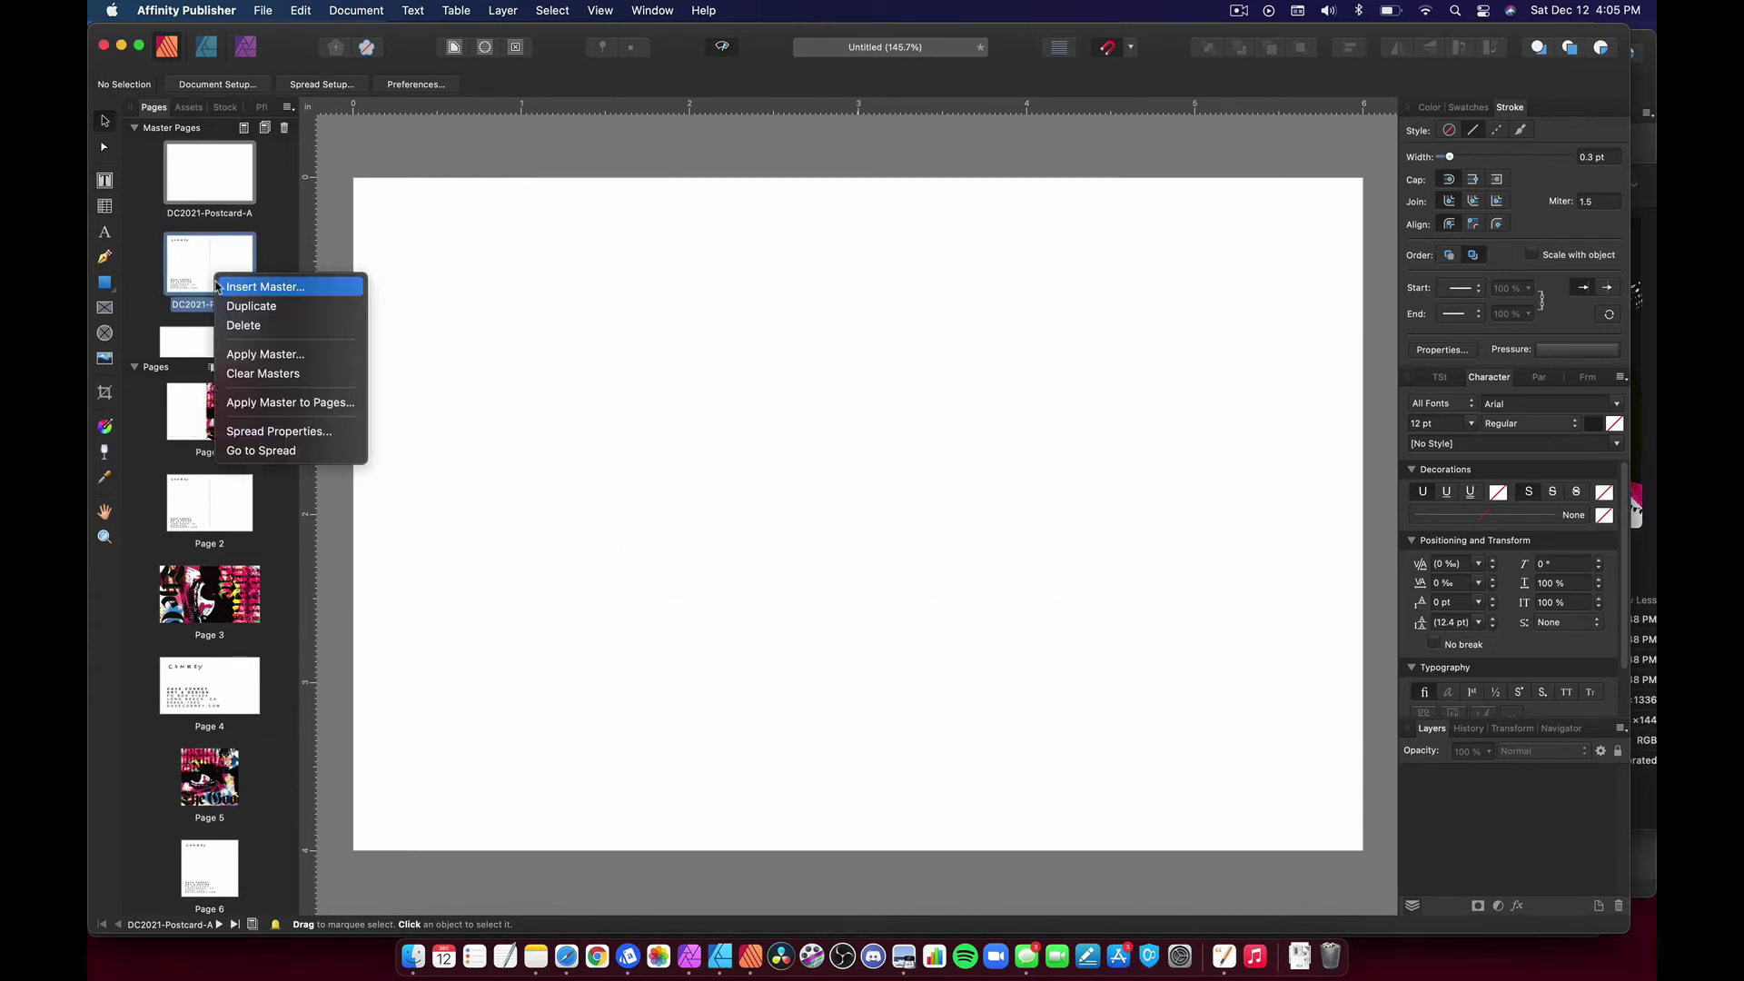
click(284, 432)
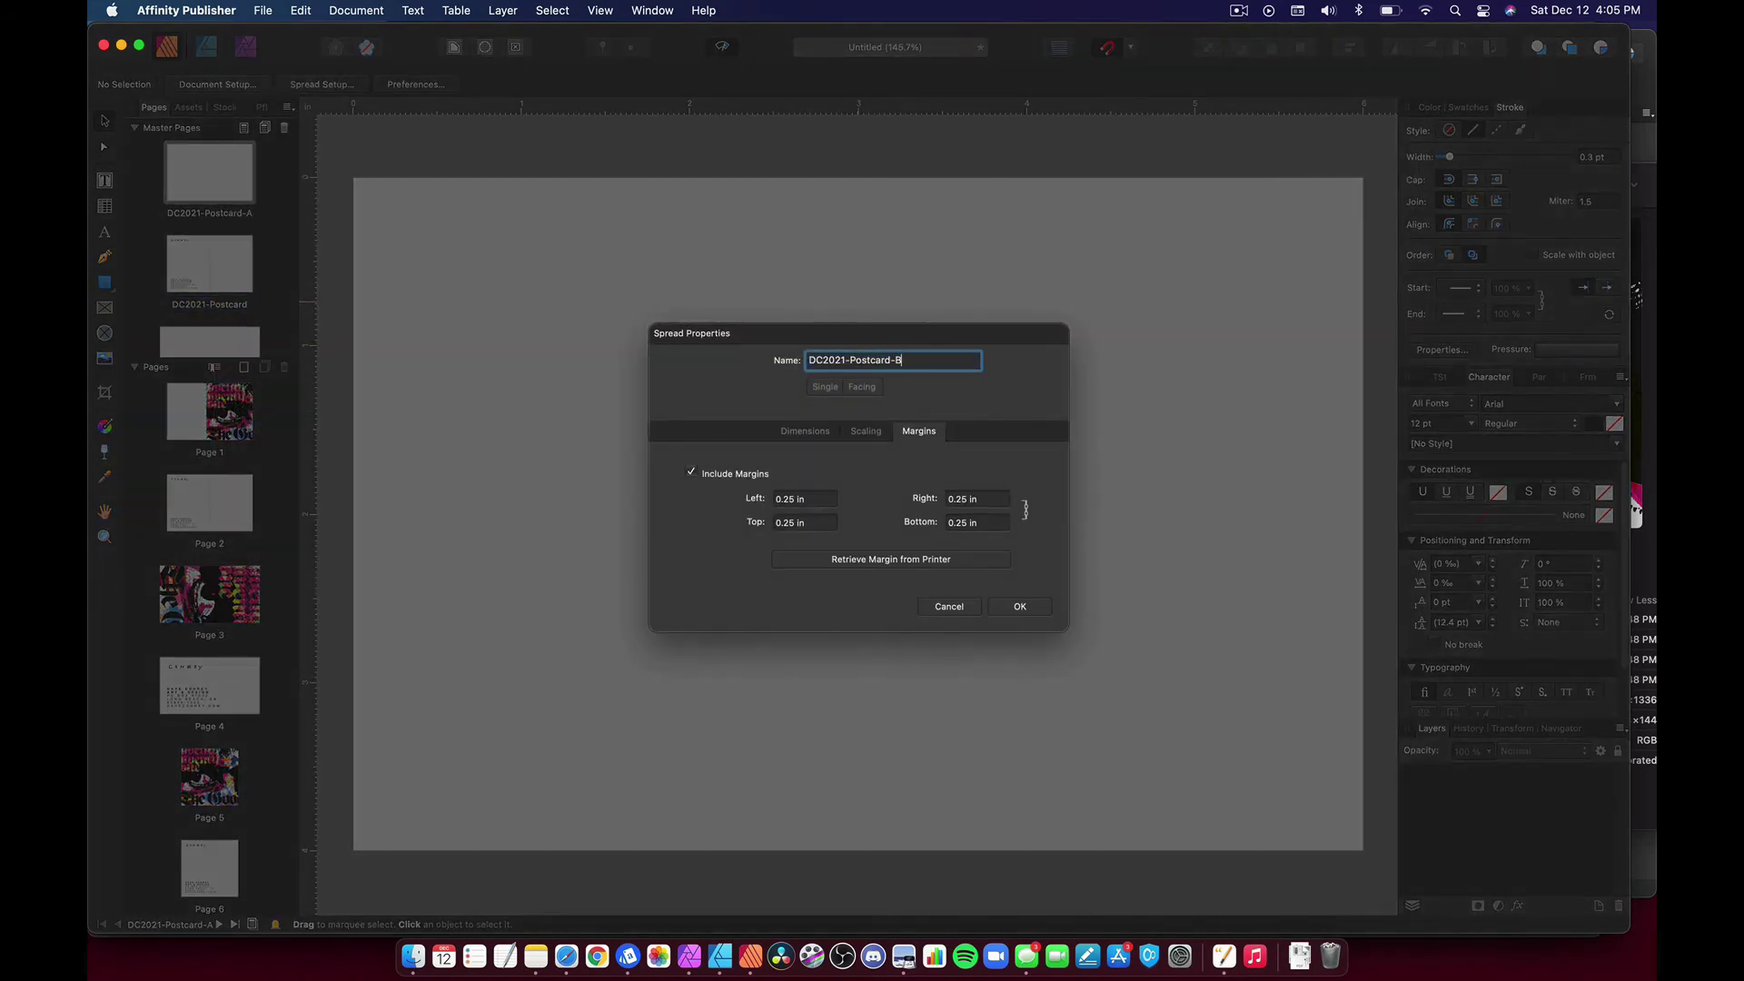
key(Return)
Check masters DC2021-Postcard-B and the blank DC2021-Postcard-A, then go to page 1
click(224, 271)
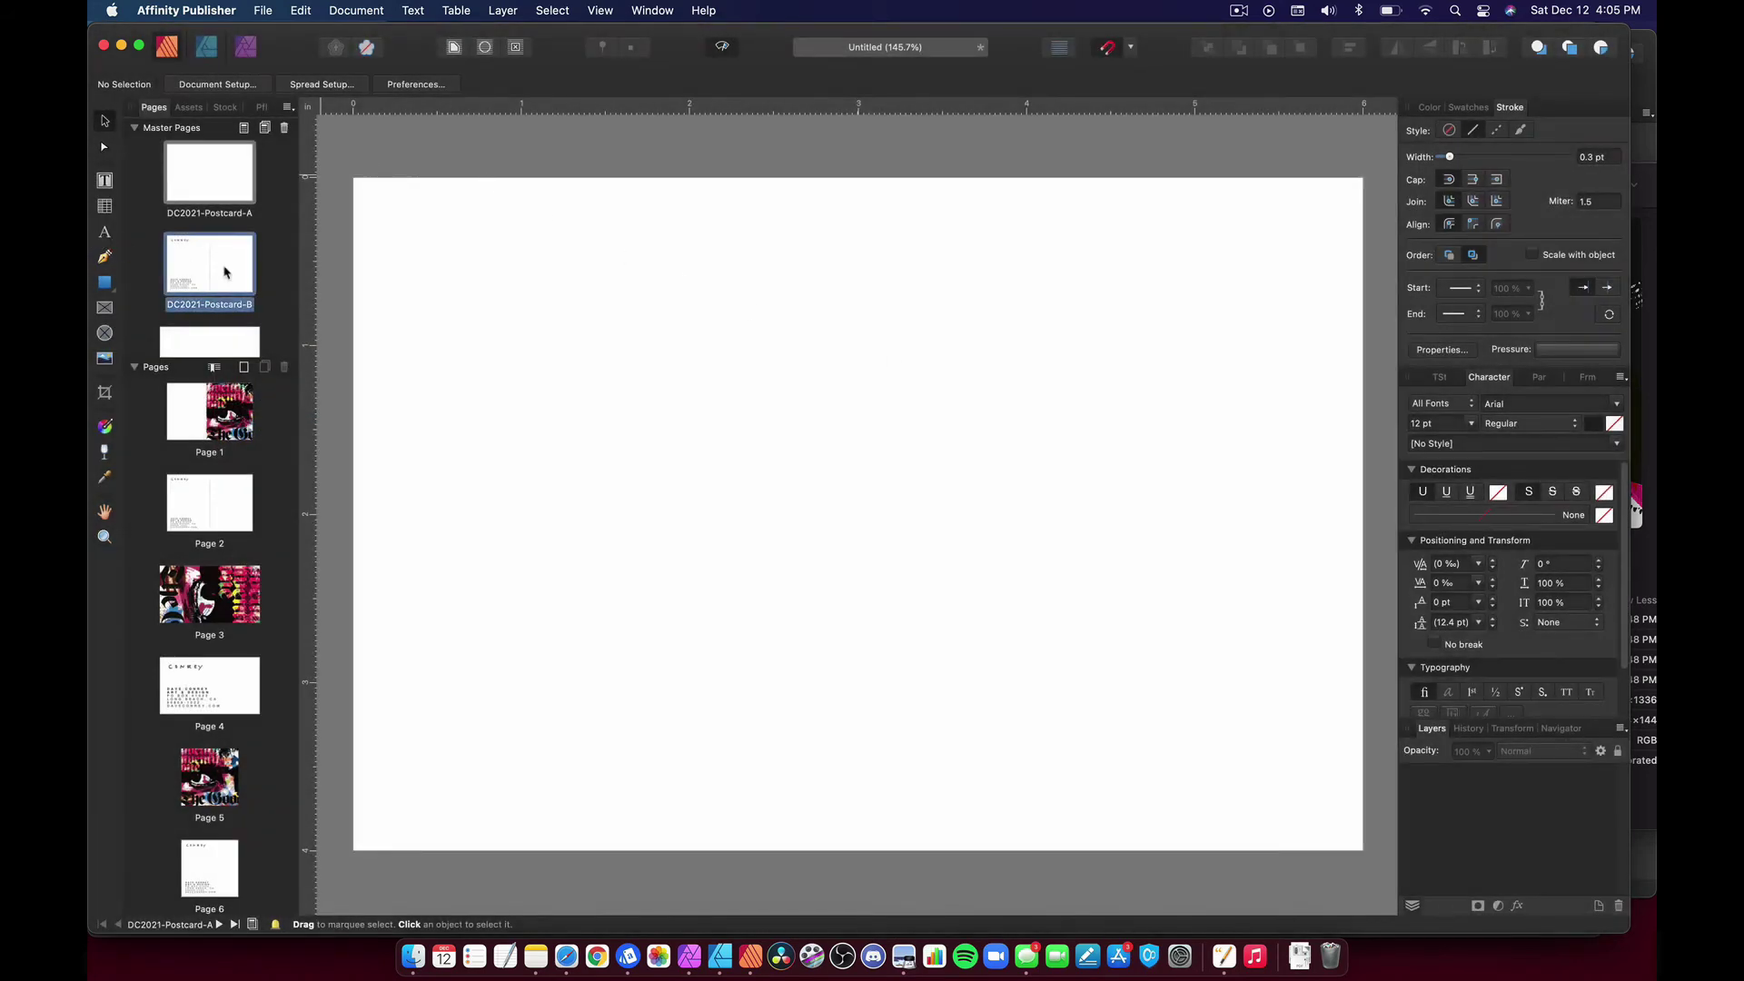
click(199, 182)
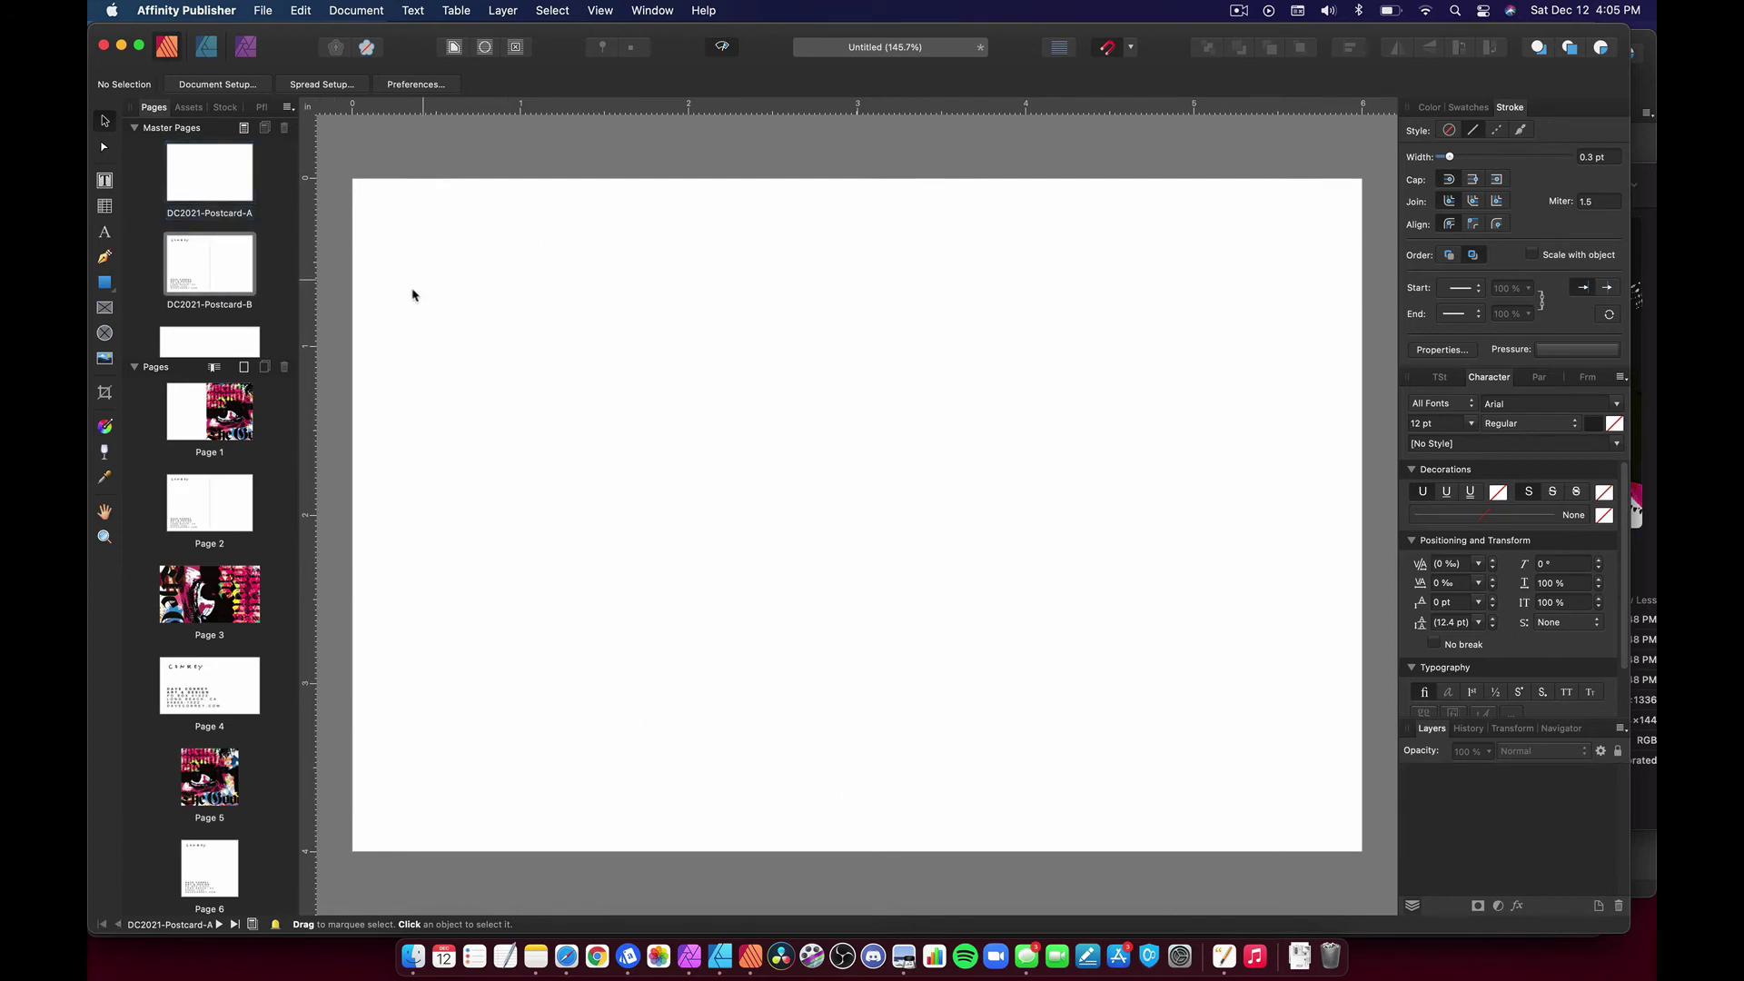
click(231, 437)
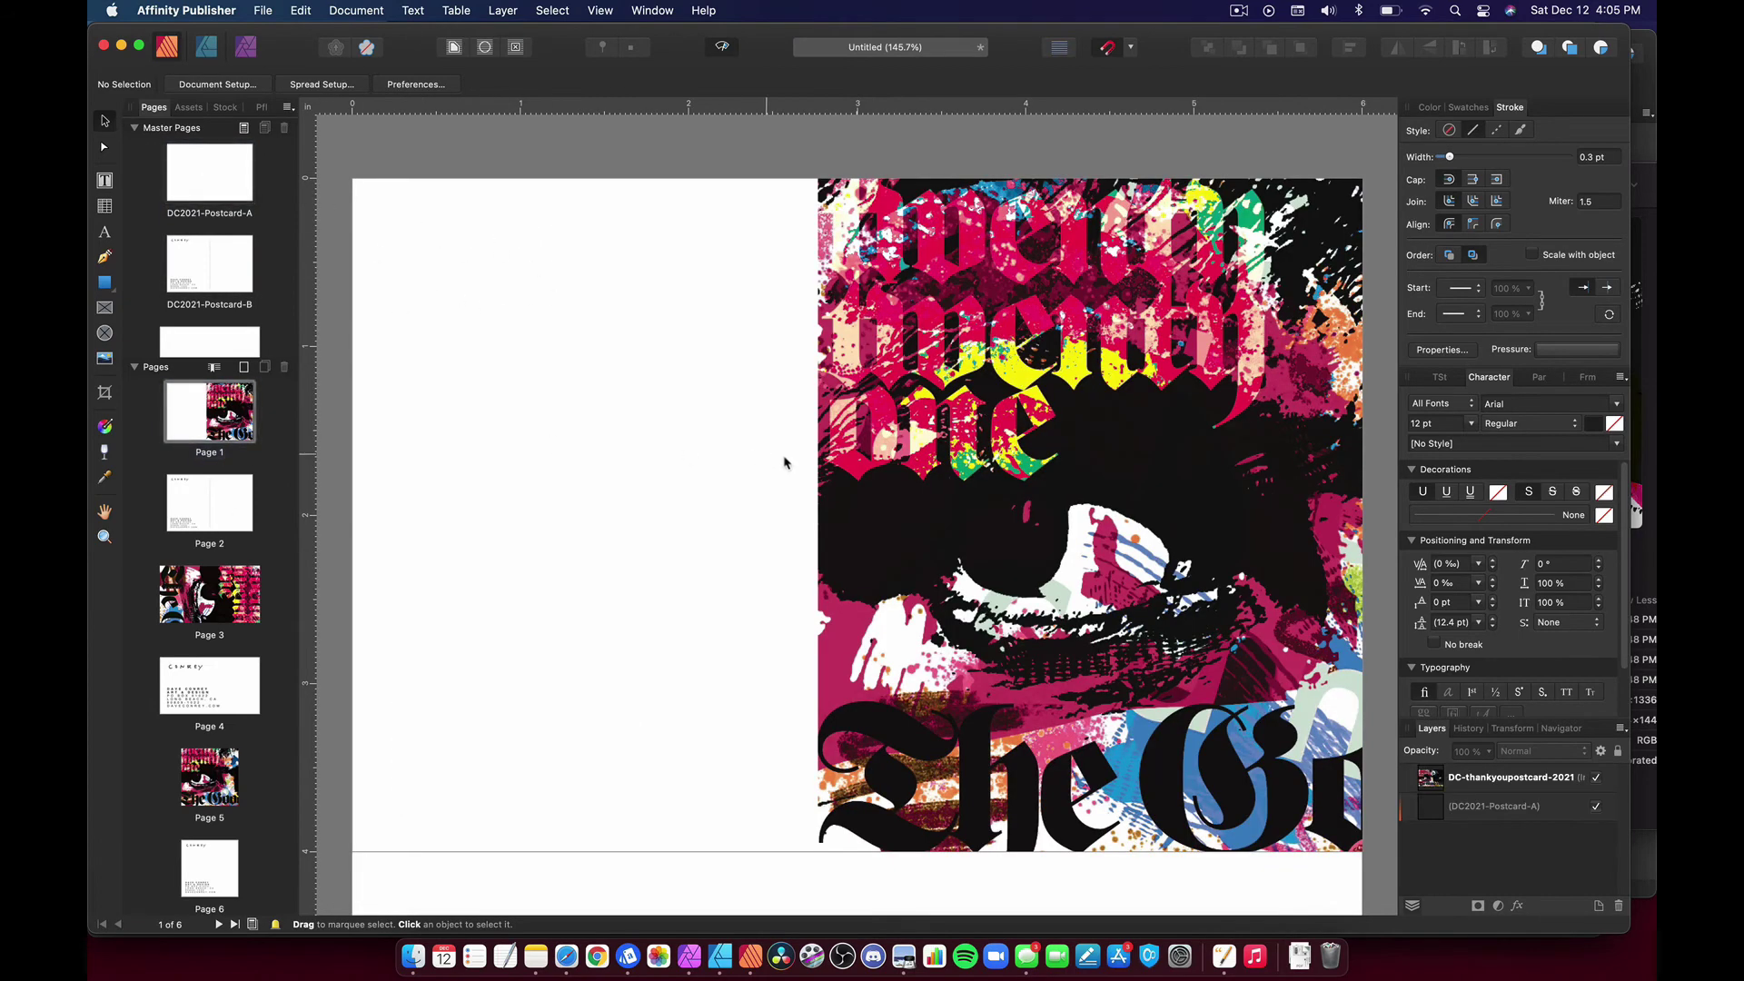
Stretch the artwork's left edge so it covers all of page 1
click(951, 482)
scroll(812, 543, down, 3)
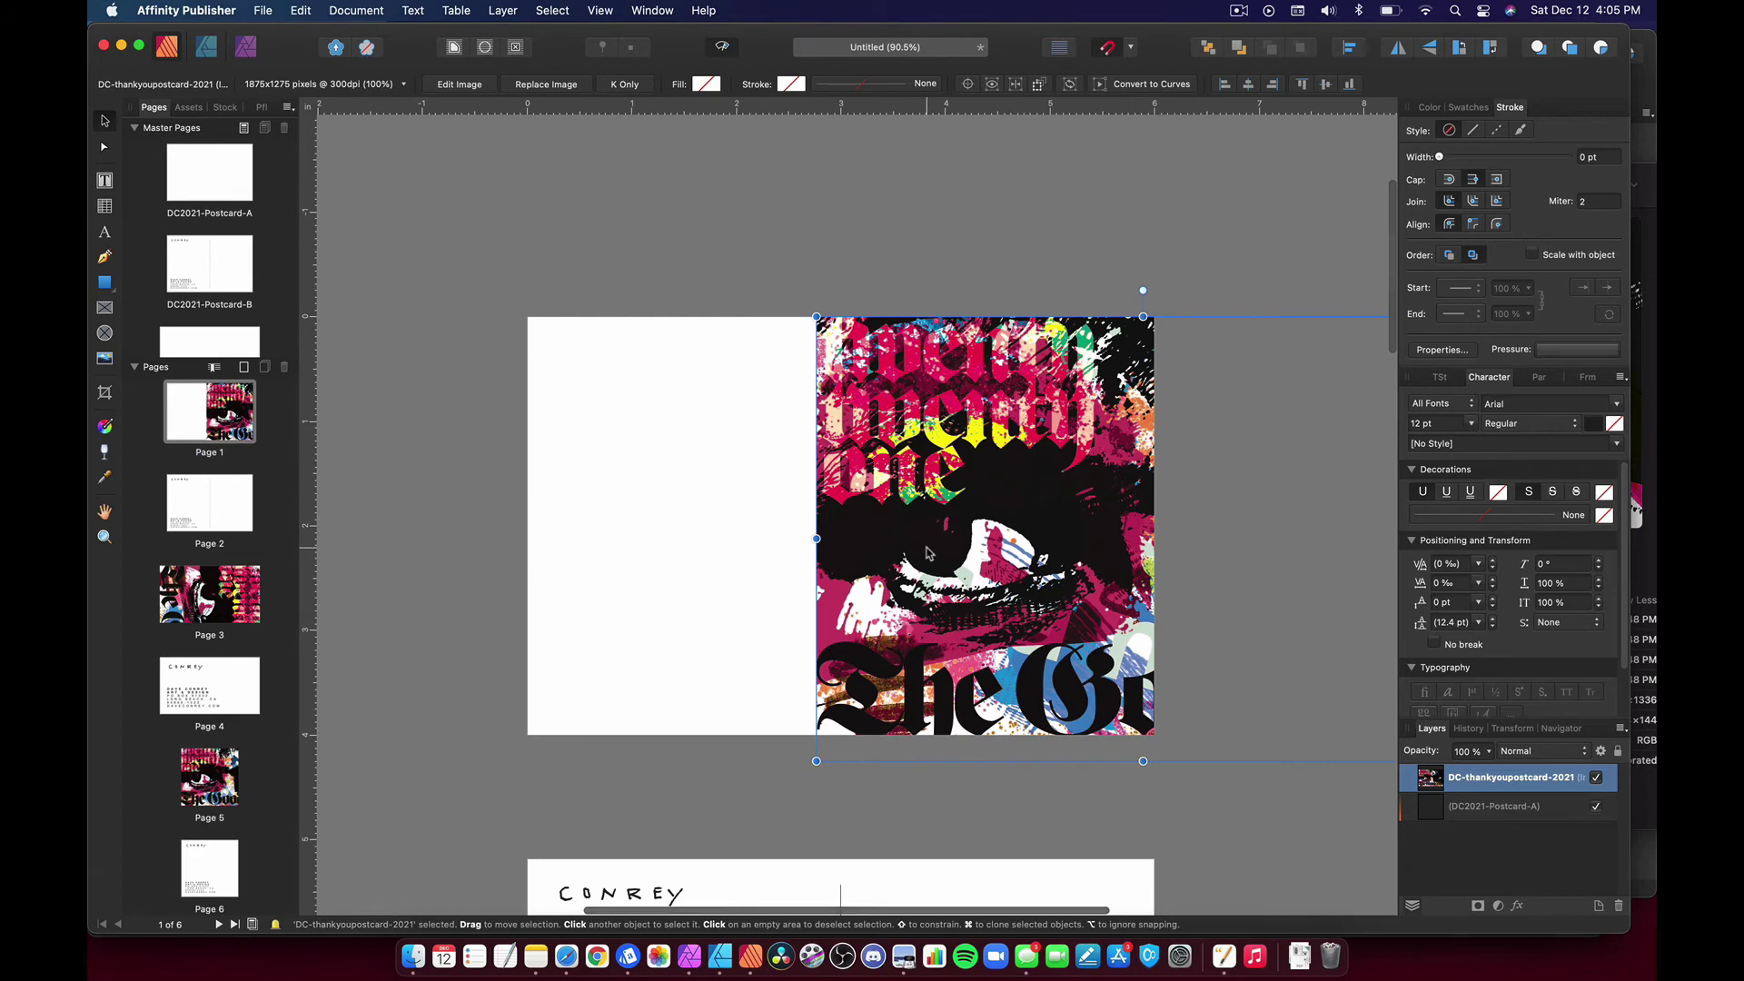
drag(926, 552, 625, 540)
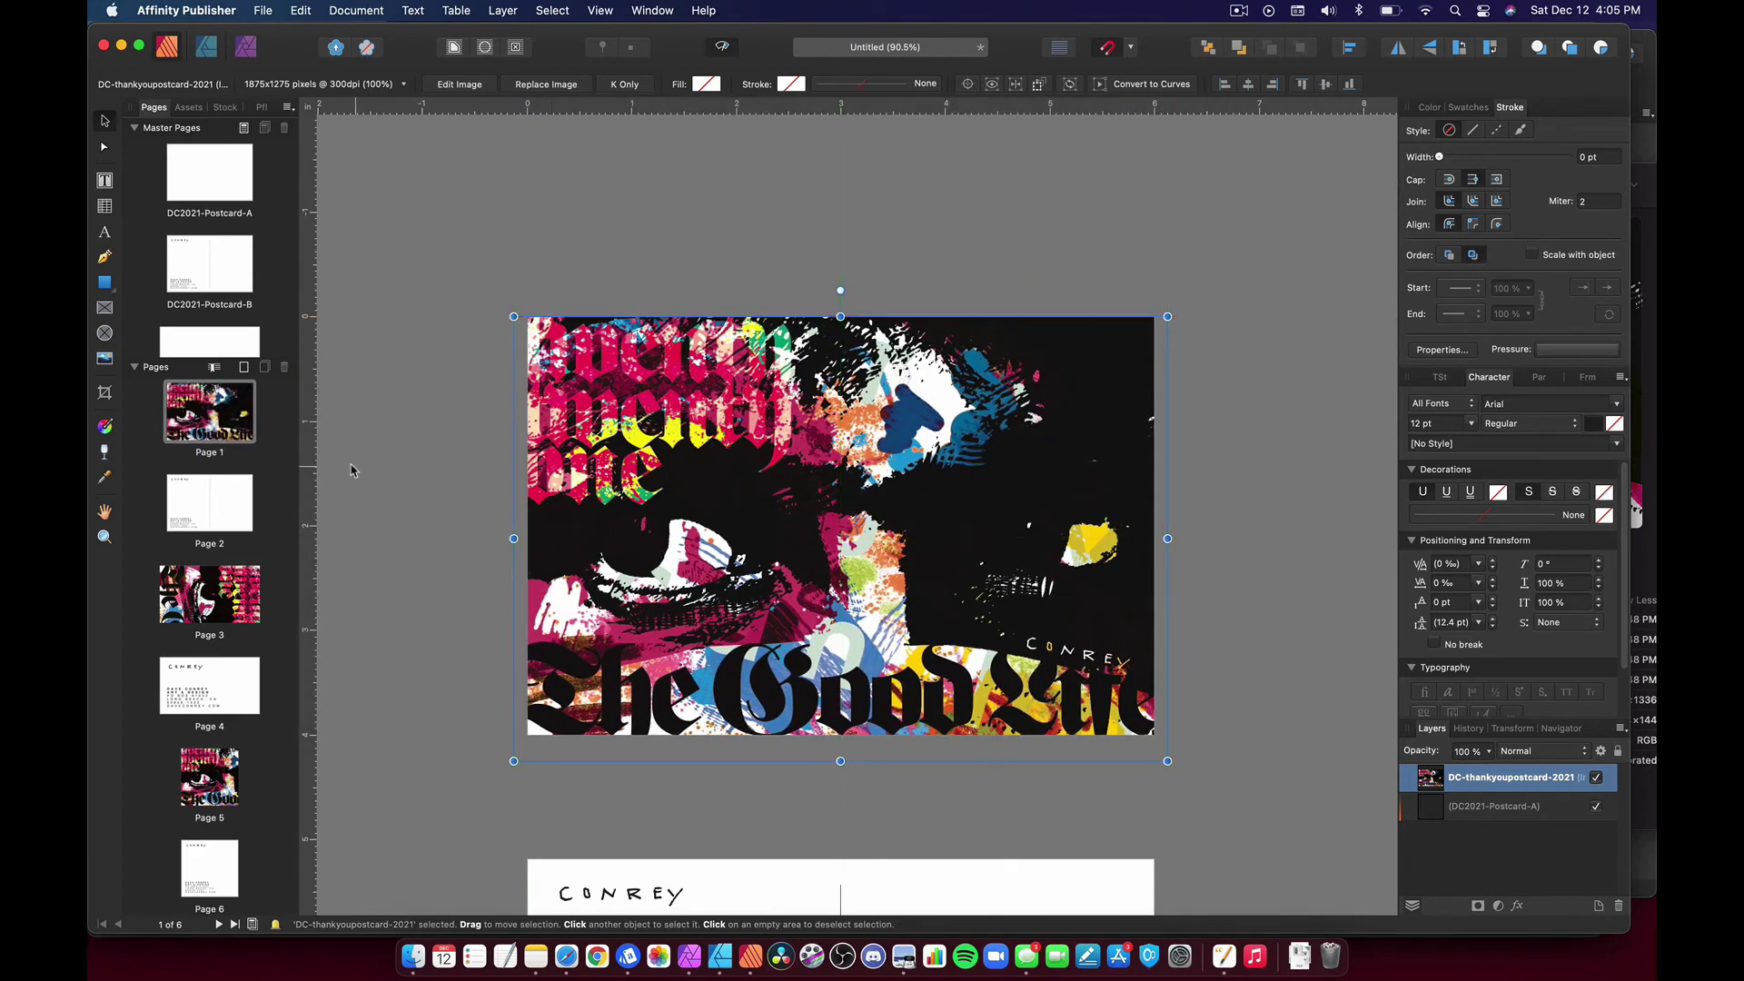
click(353, 469)
click(1130, 529)
scroll(633, 740, down, 5)
Remove page 2's own logo, divider and address, and apply the DC2021-Postcard-B master
click(676, 706)
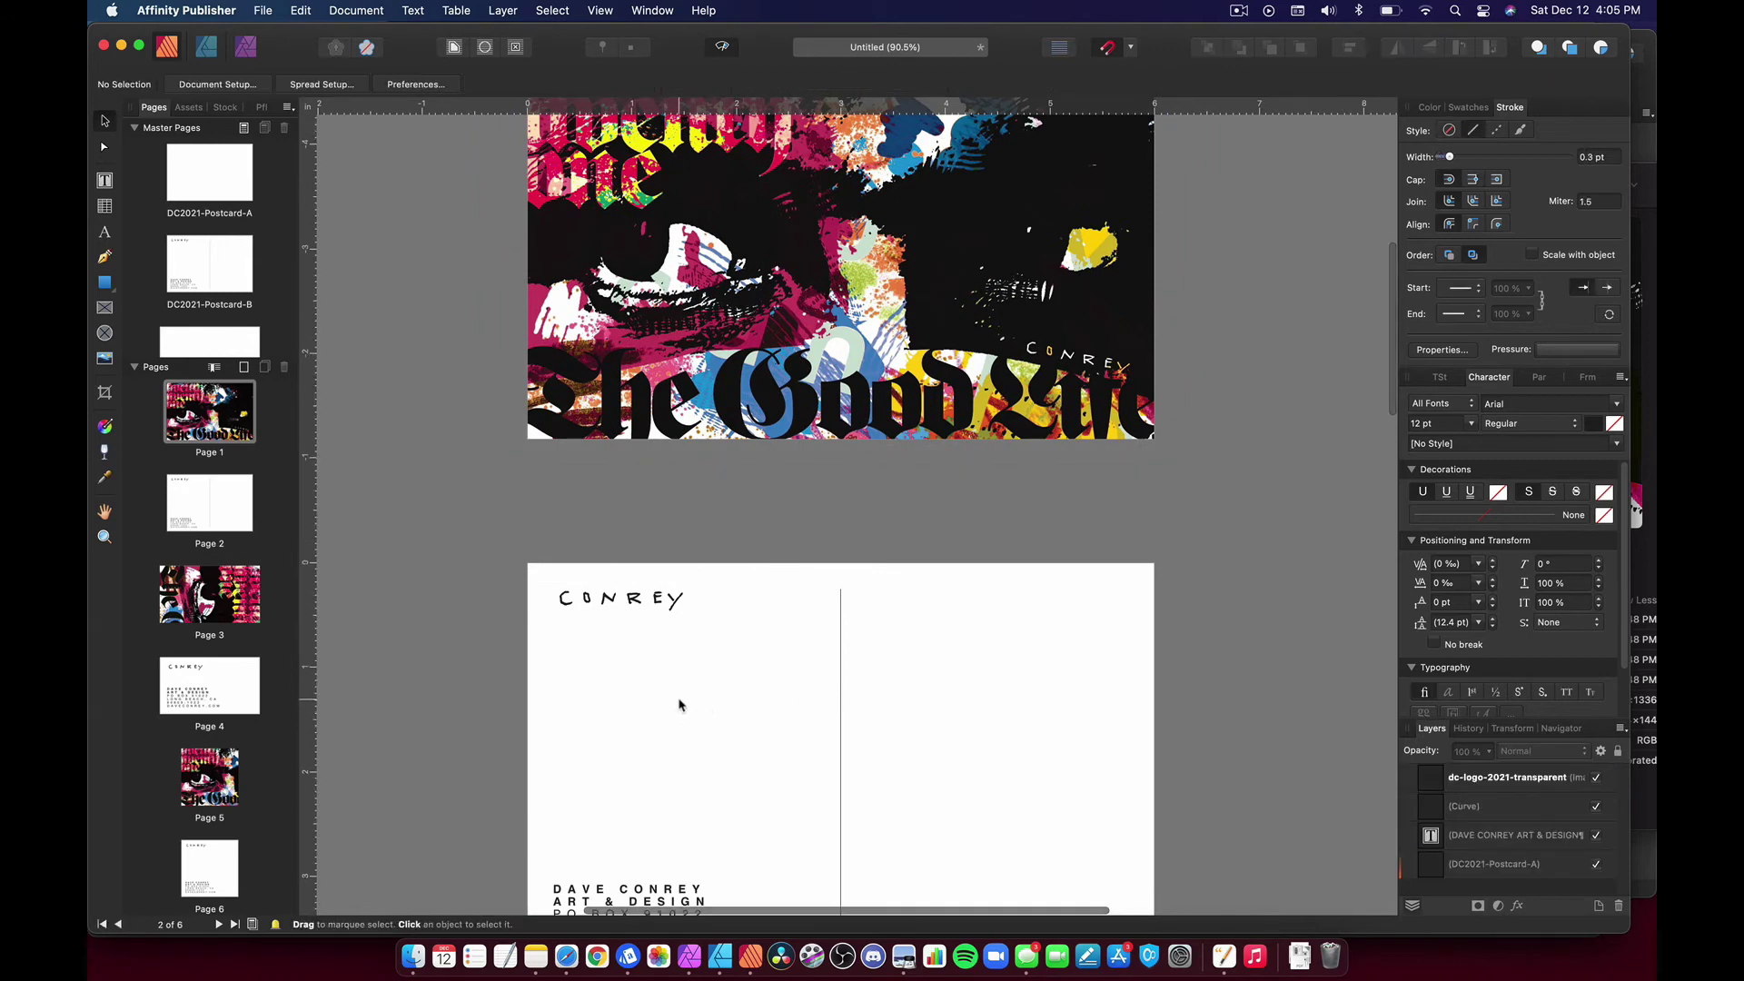
scroll(781, 704, down, 4)
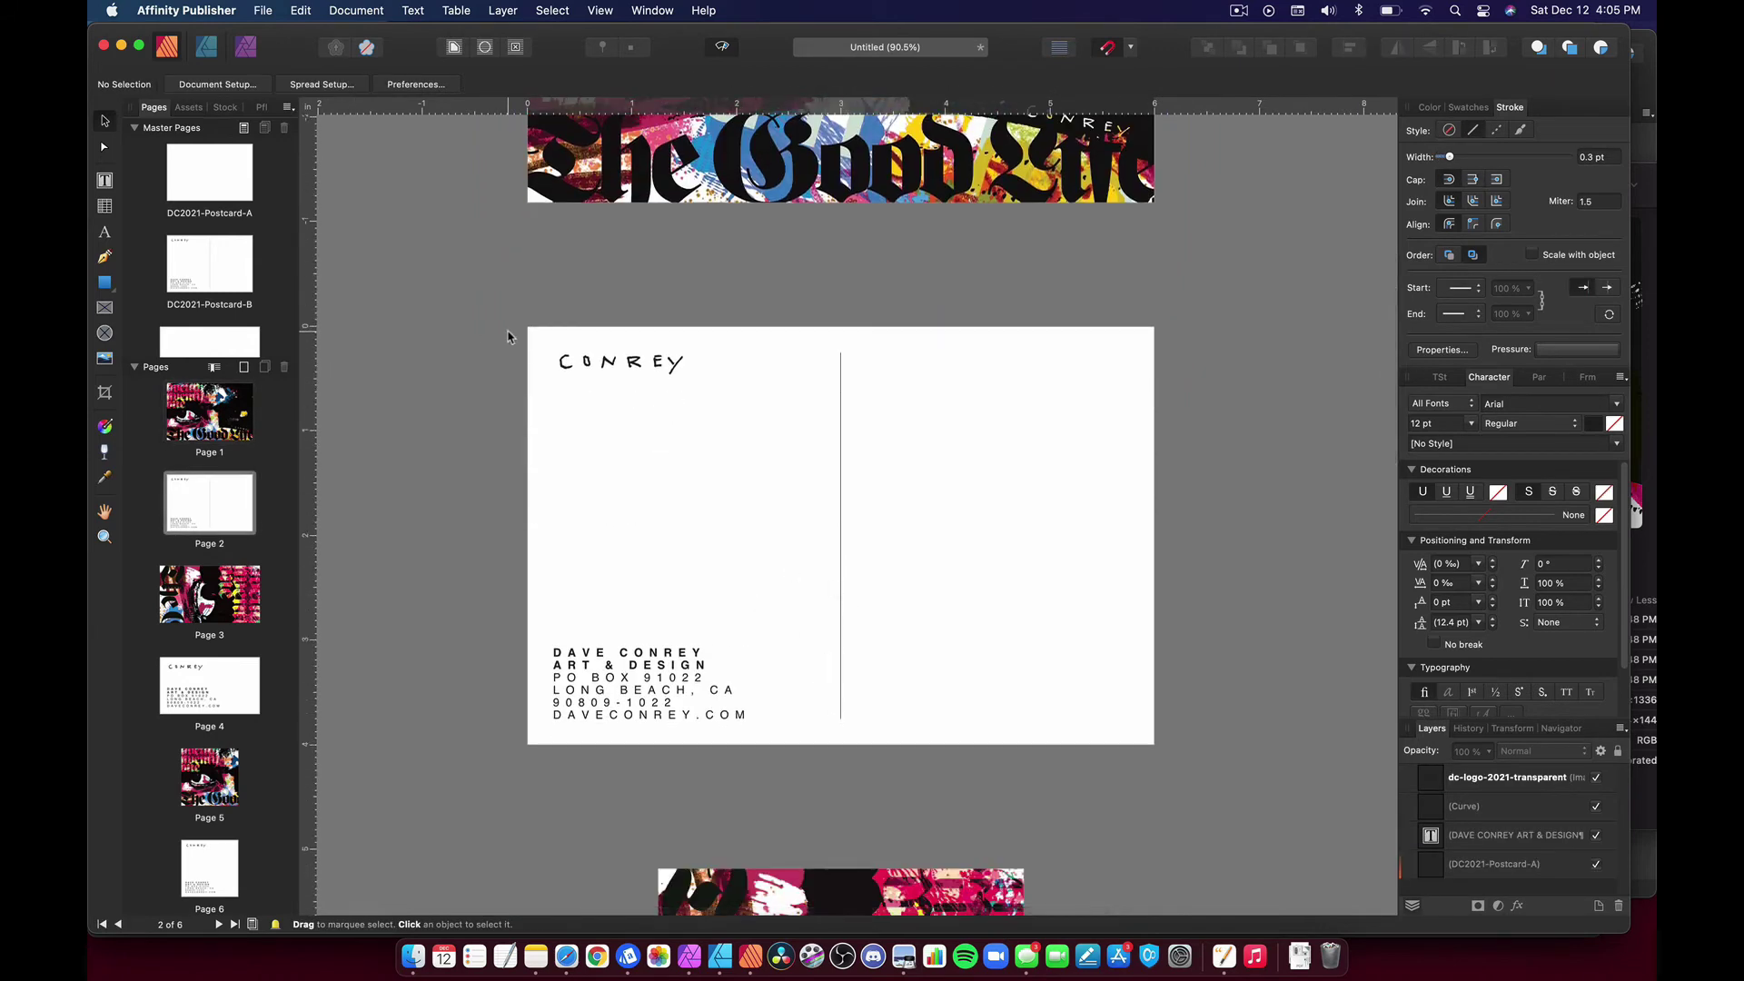
drag(511, 335, 1061, 769)
key(ctrl+x)
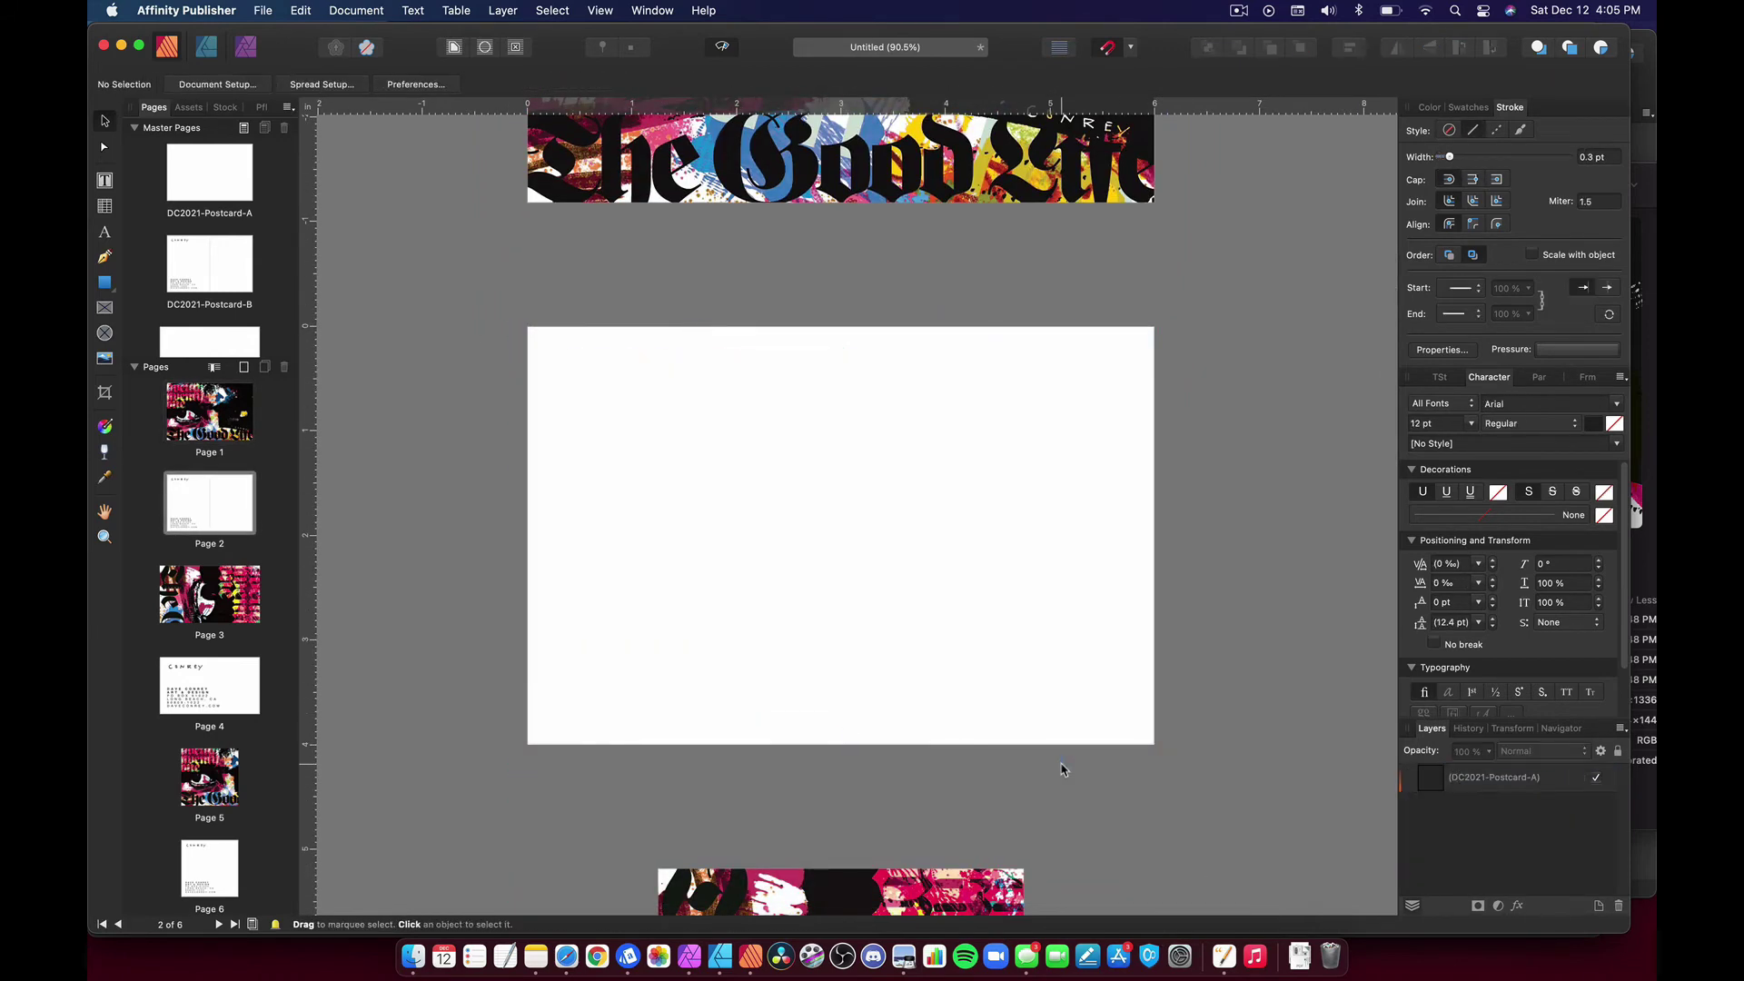
drag(209, 264, 208, 502)
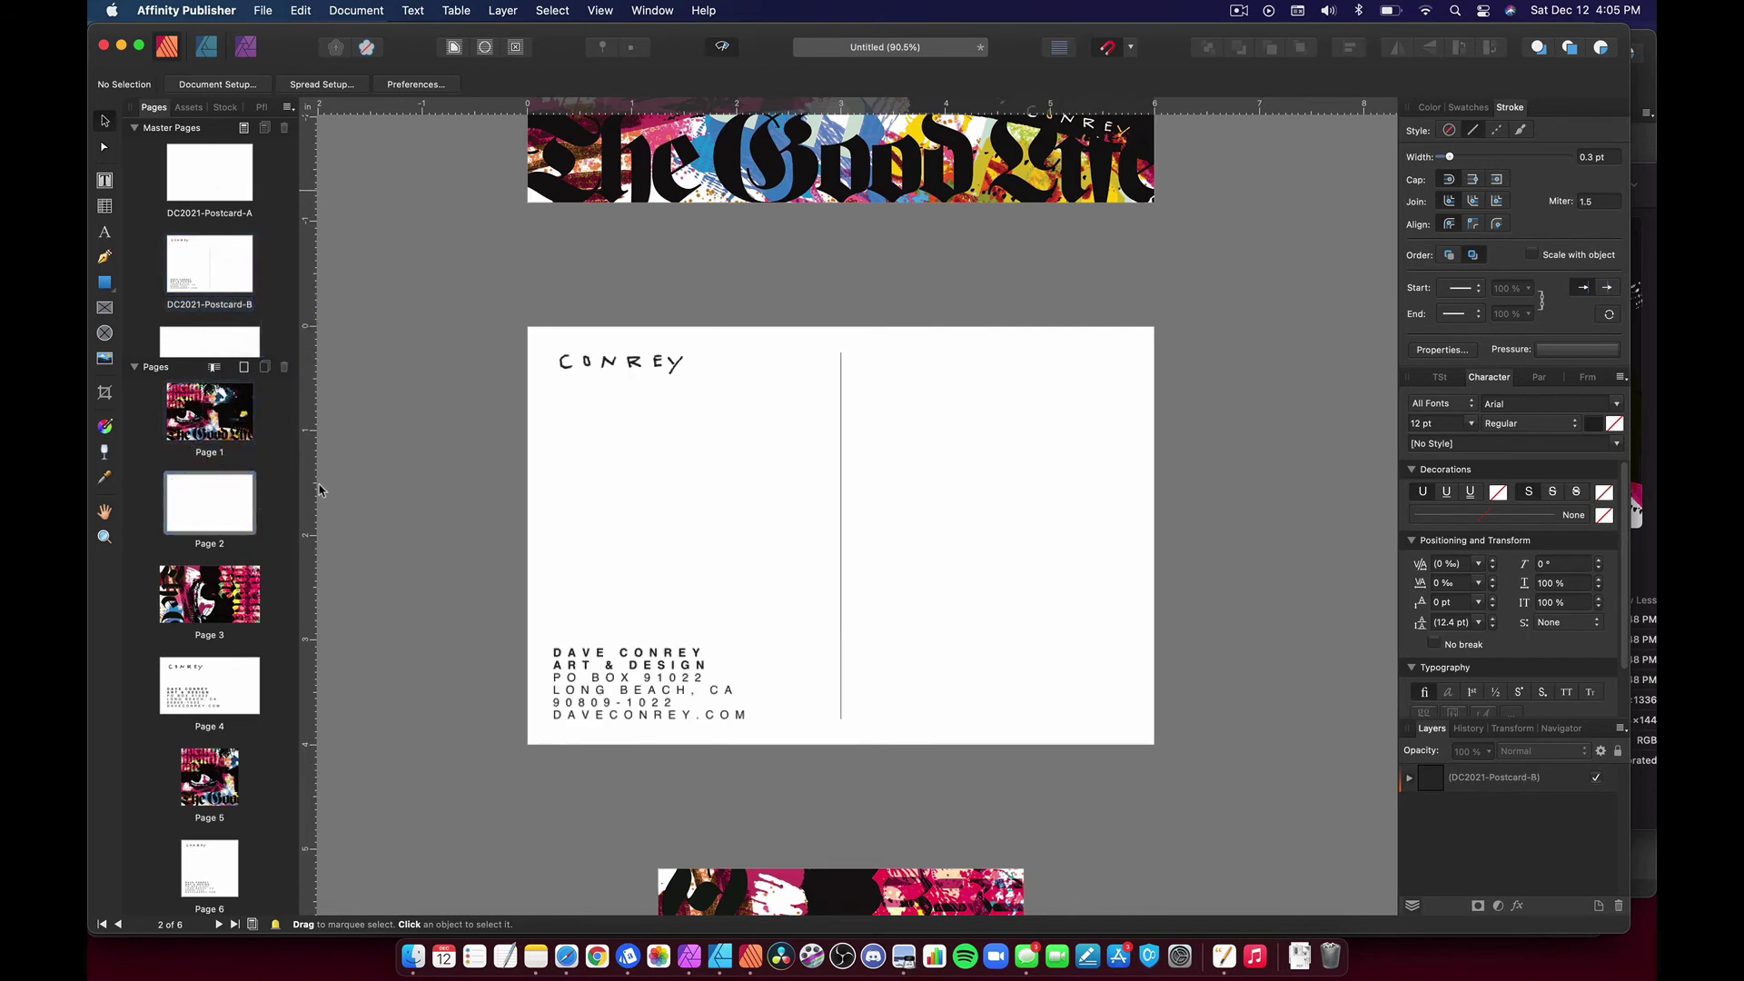